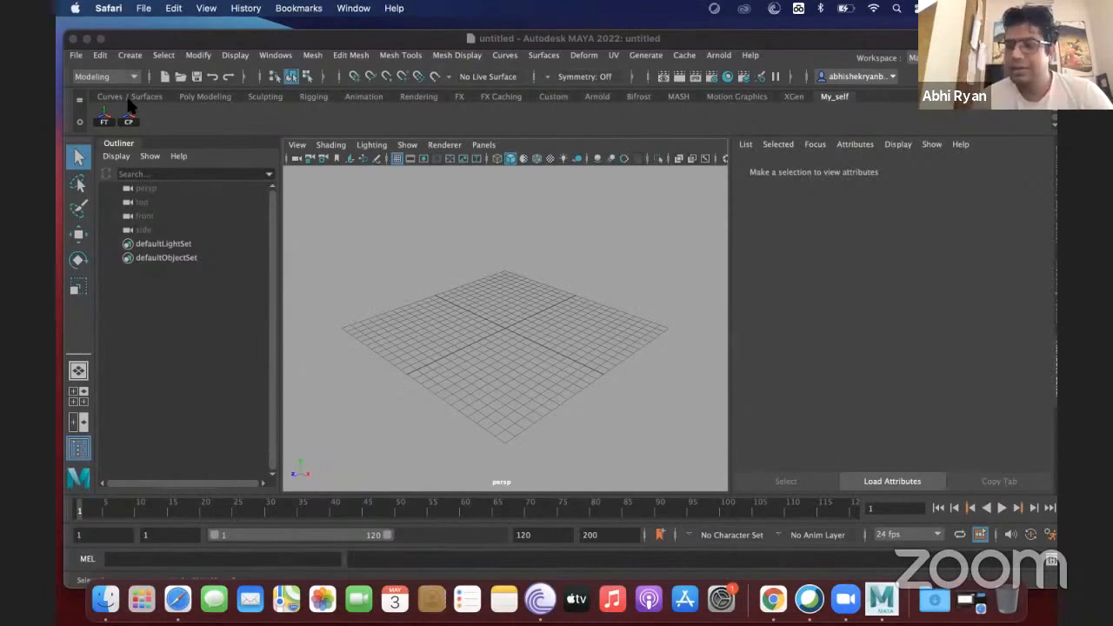
Create a polygon cube at the centre of the grid
left_click(129, 101)
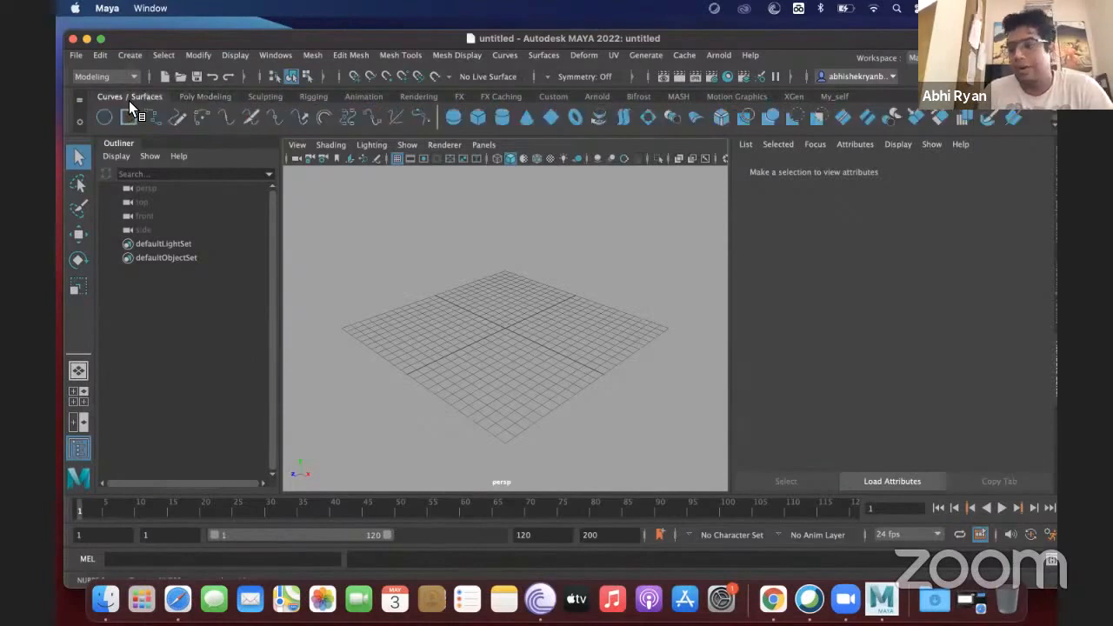
scroll(129, 101, "down", 1)
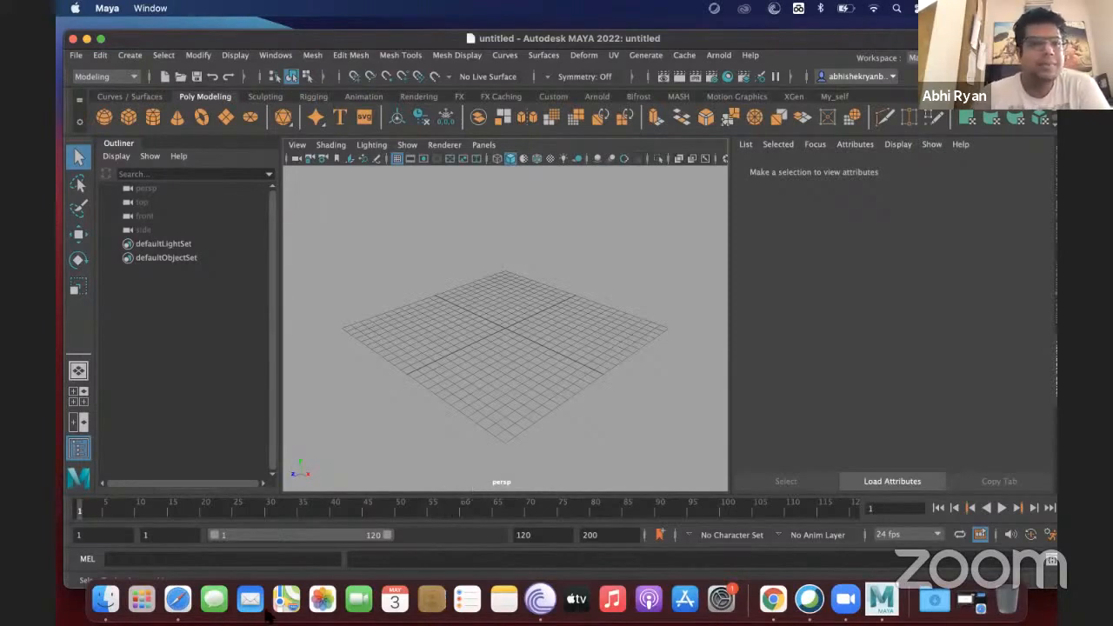
left_click(129, 117)
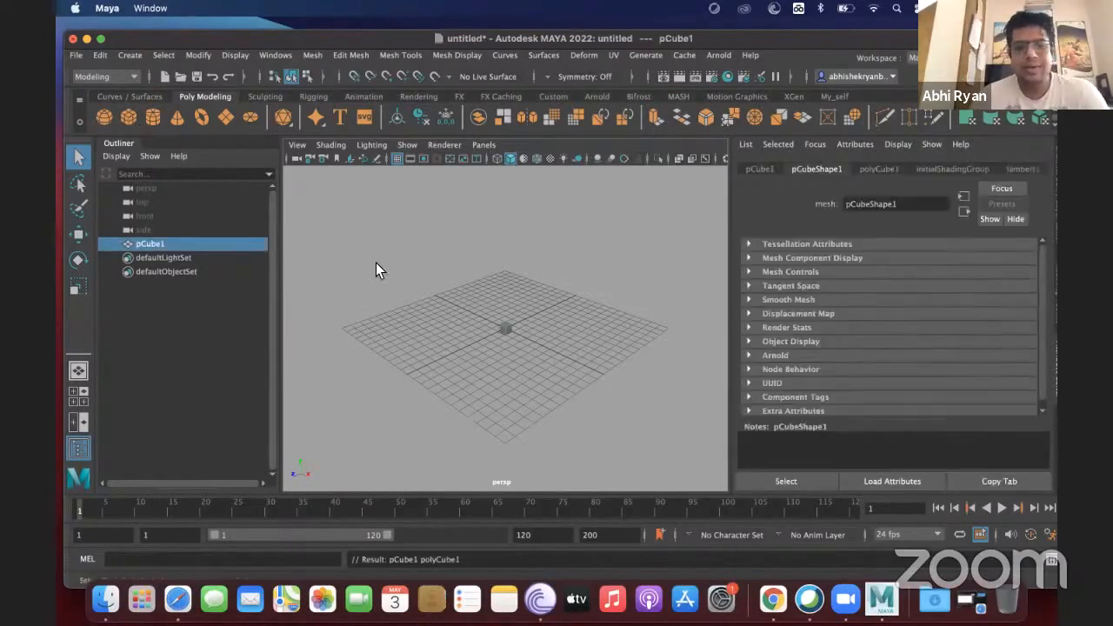
Show the cube in a full-size front view, isolate it and activate the Move tool
key("space")
left_click(78, 234)
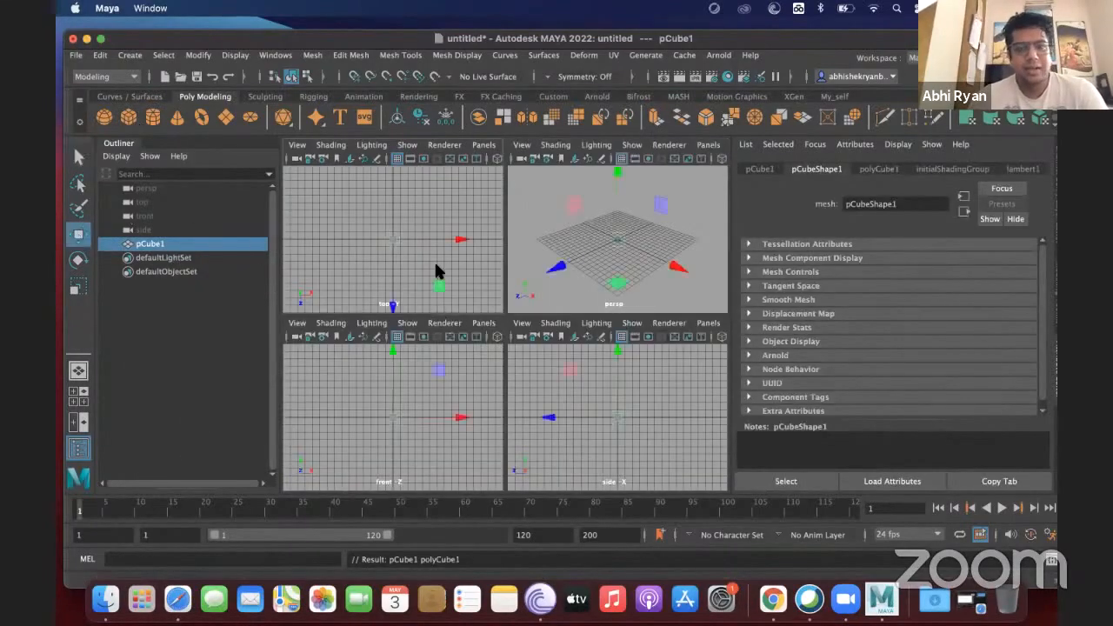
key("space")
key("space")
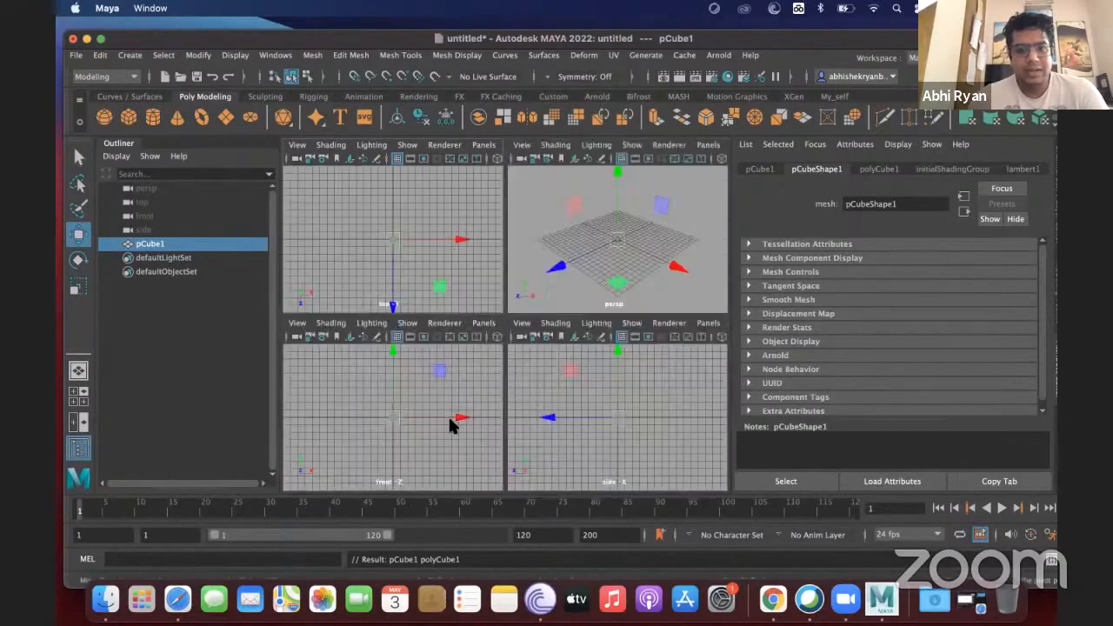
key("space")
scroll(440, 426, "up", 5)
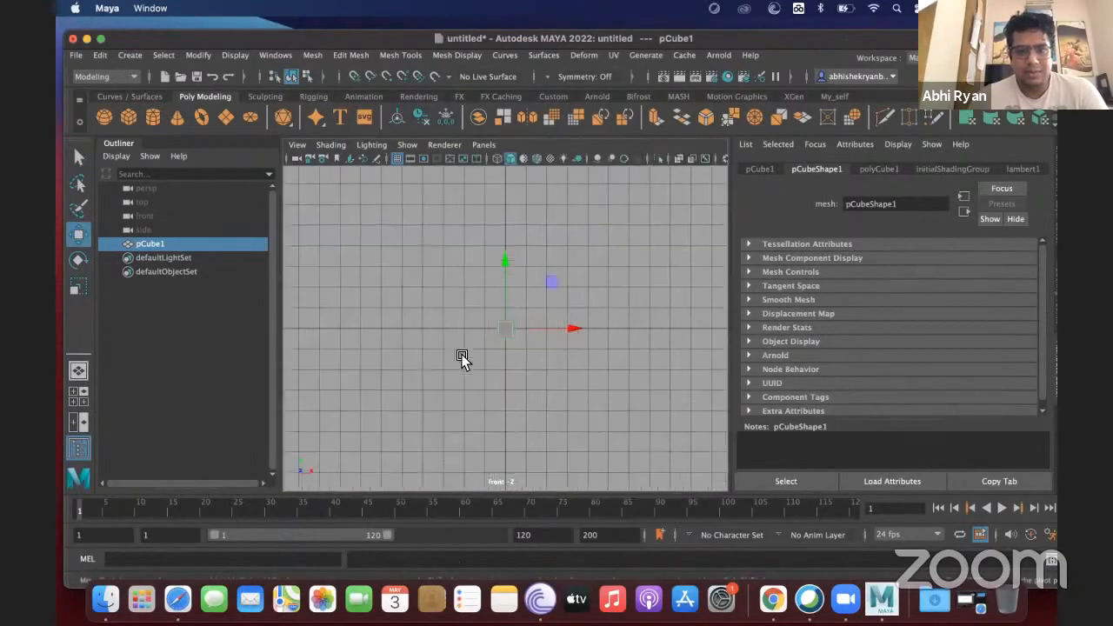
scroll(462, 360, "up", 2)
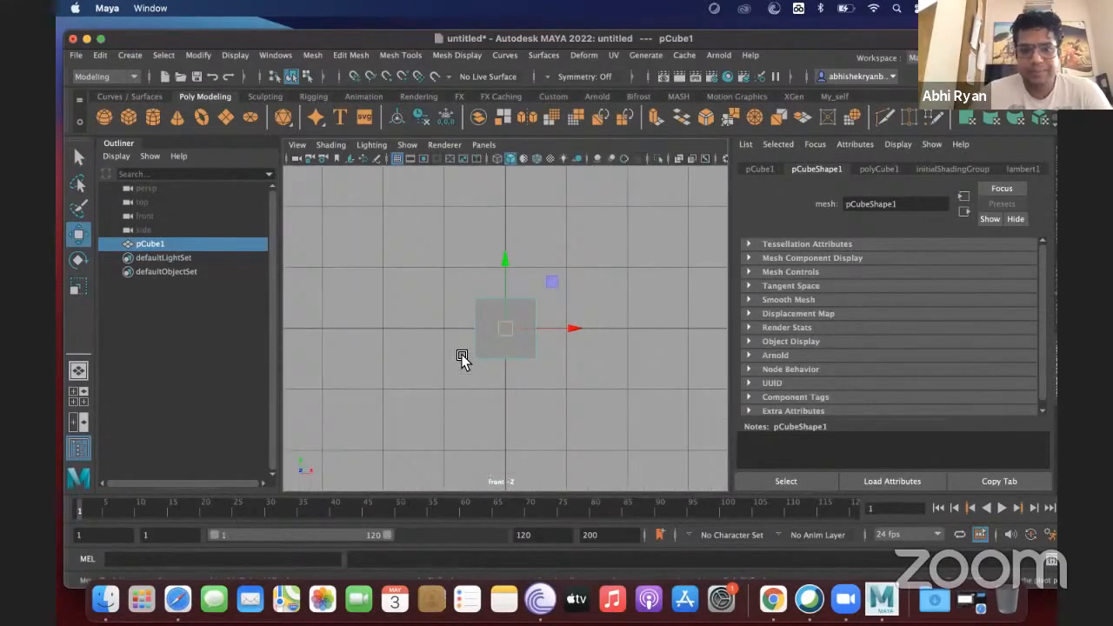
key("ctrl+1")
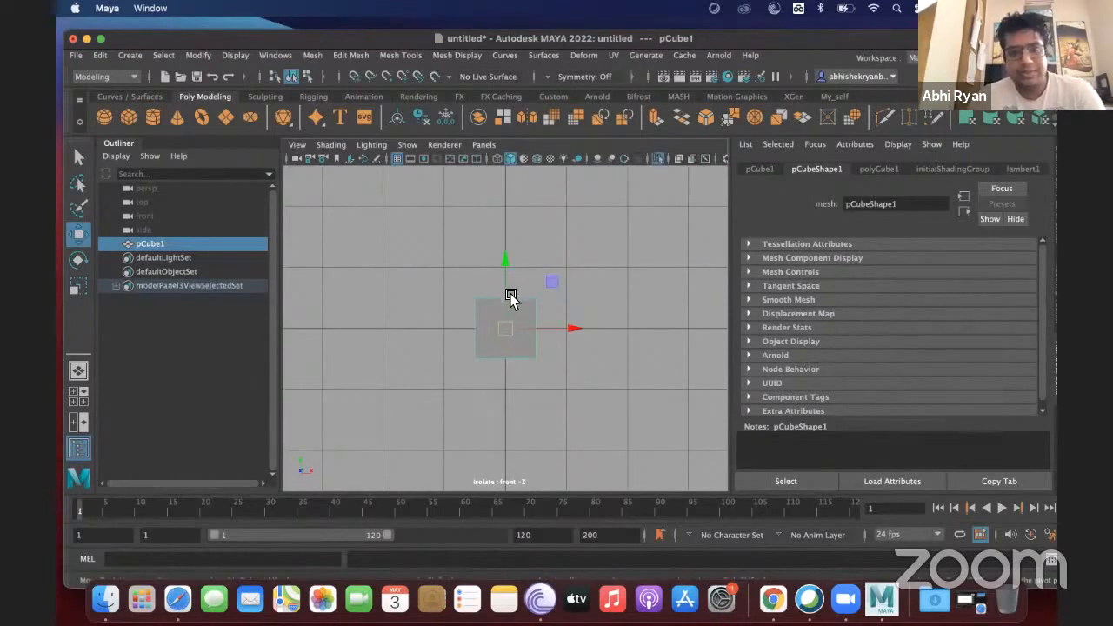
key("f")
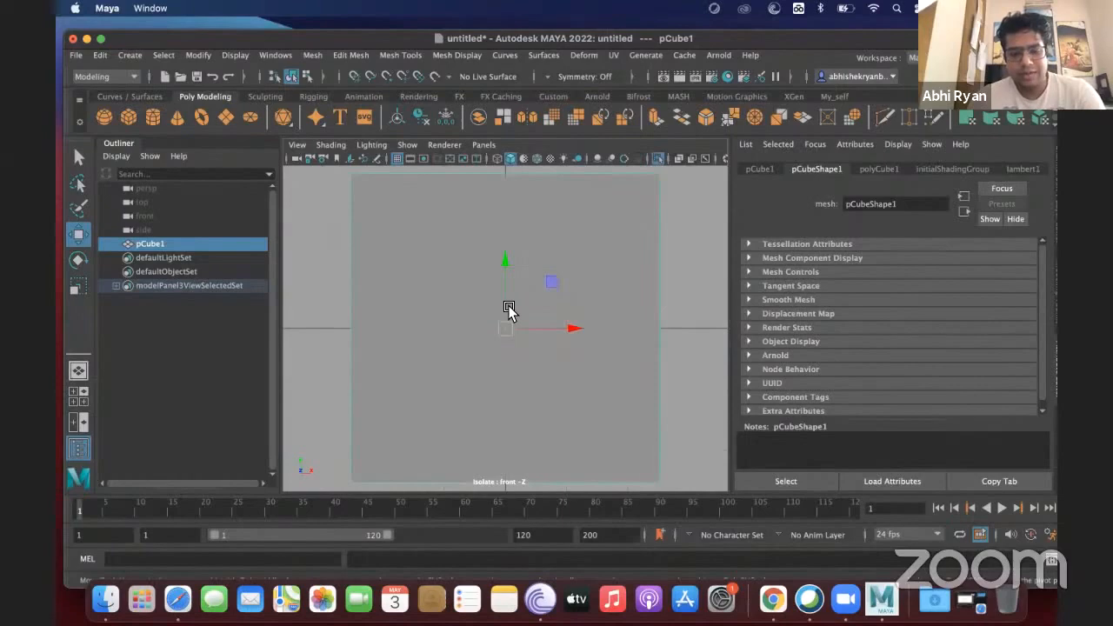
Move the cube slightly up and to the right of the grid origin in the front view
key("d")
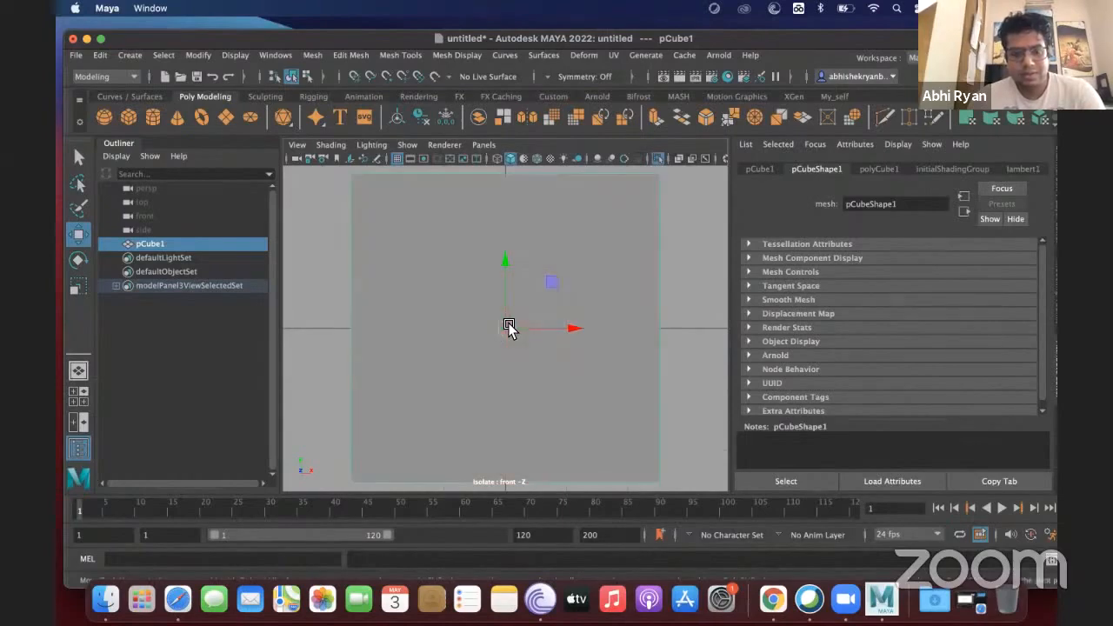
scroll(509, 327, "down", 10)
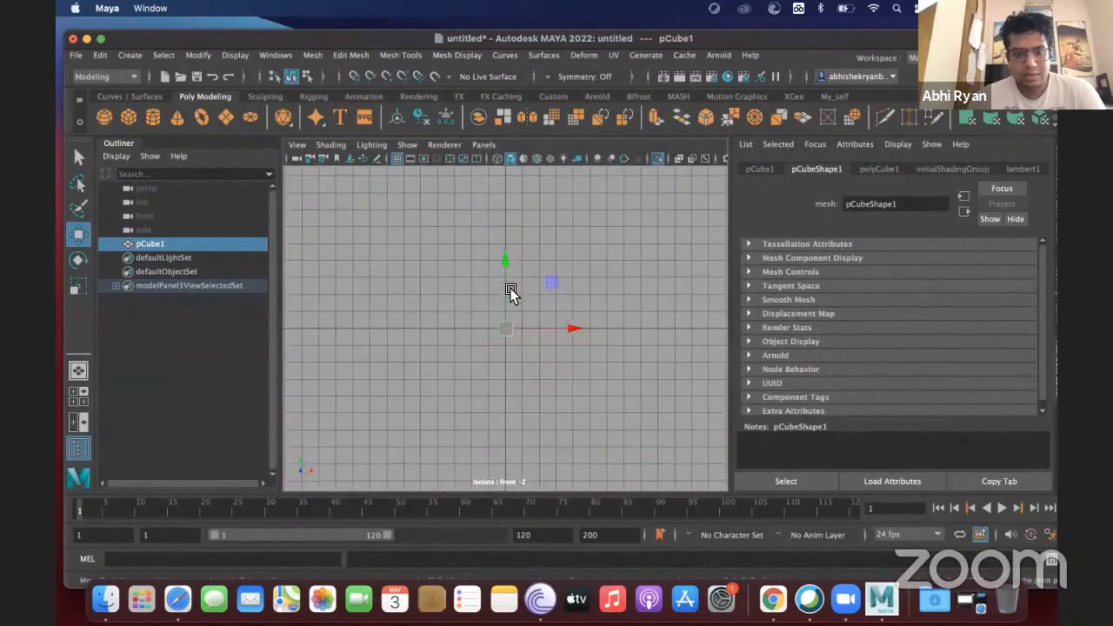
scroll(511, 292, "up", 3)
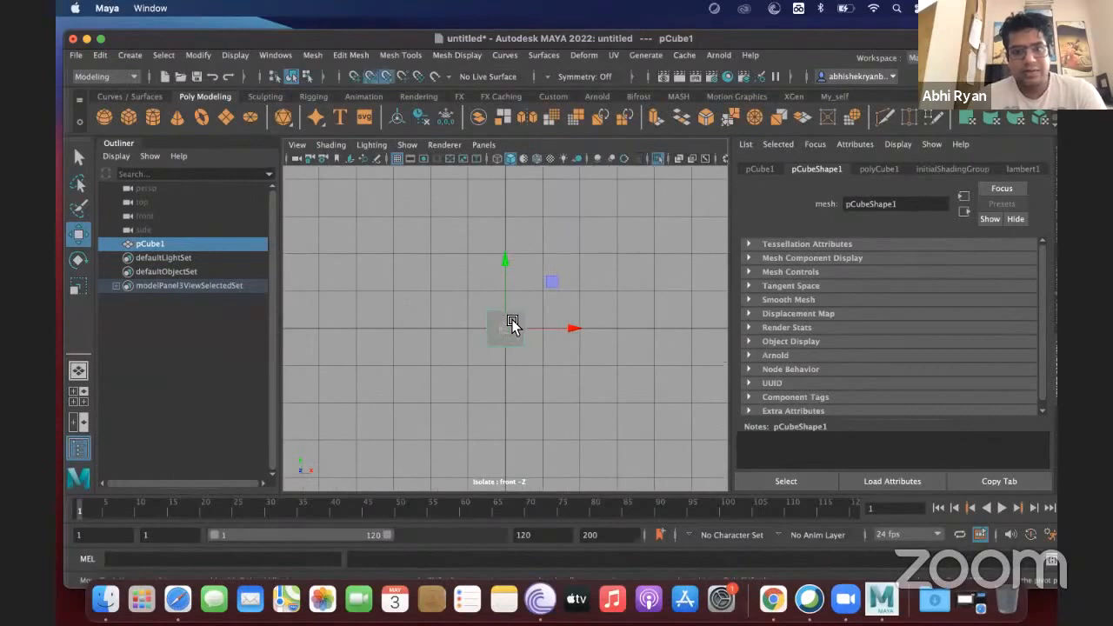
mouse_move(512, 323)
left_mouse_down()
mouse_move(505, 348)
mouse_move(514, 302)
left_mouse_up()
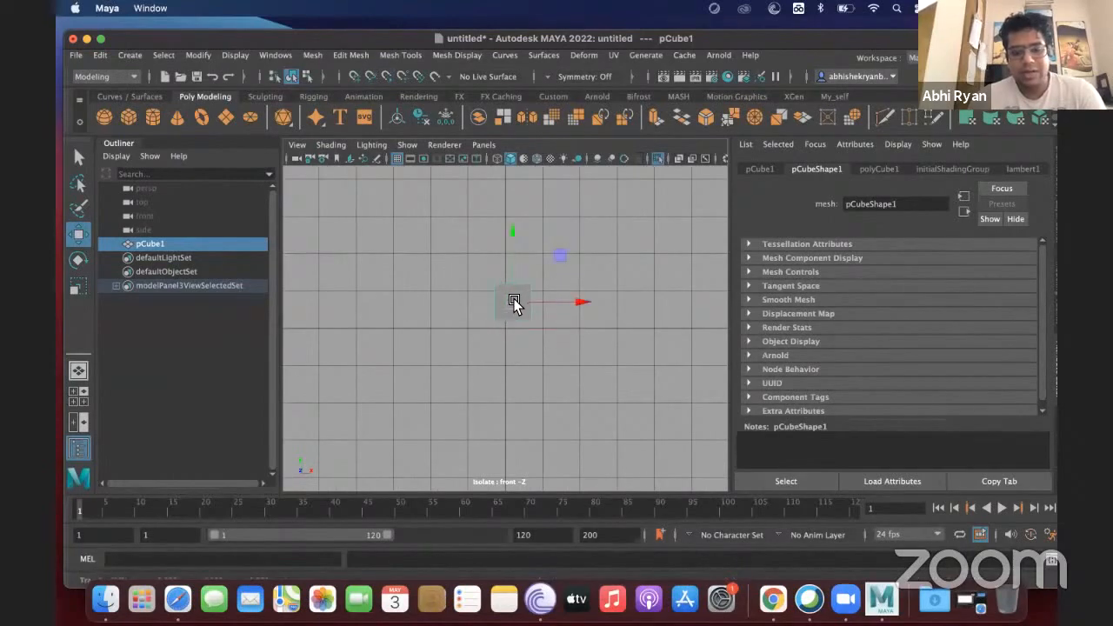
Move the cube's pivot from its centre onto its lower-left corner
key("f")
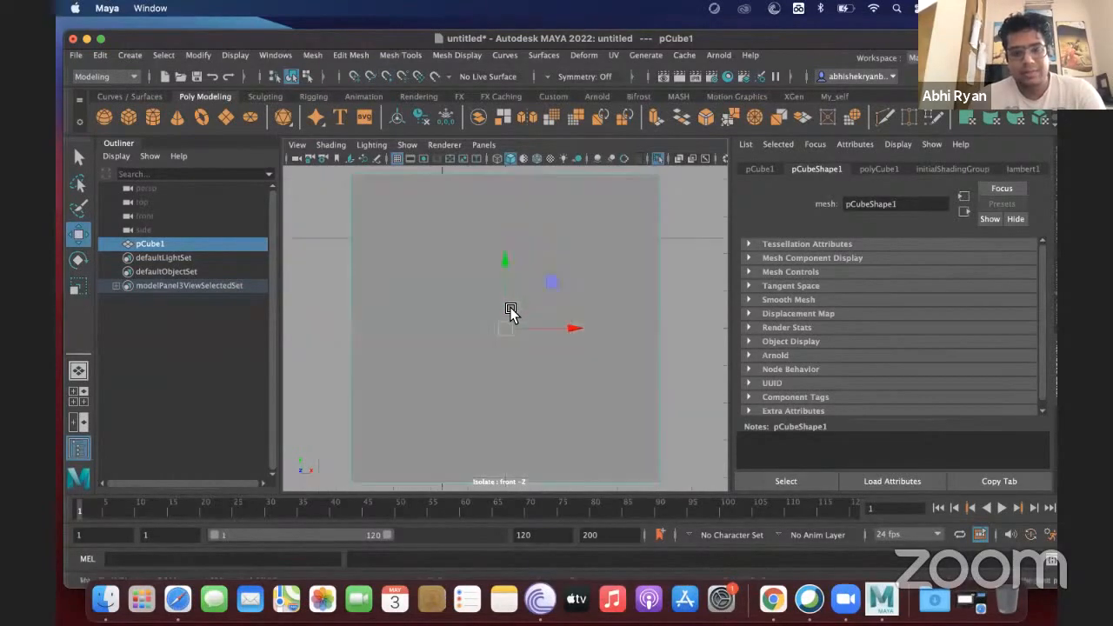
scroll(506, 328, "up", 1)
scroll(505, 328, "down", 10)
scroll(503, 327, "up", 4)
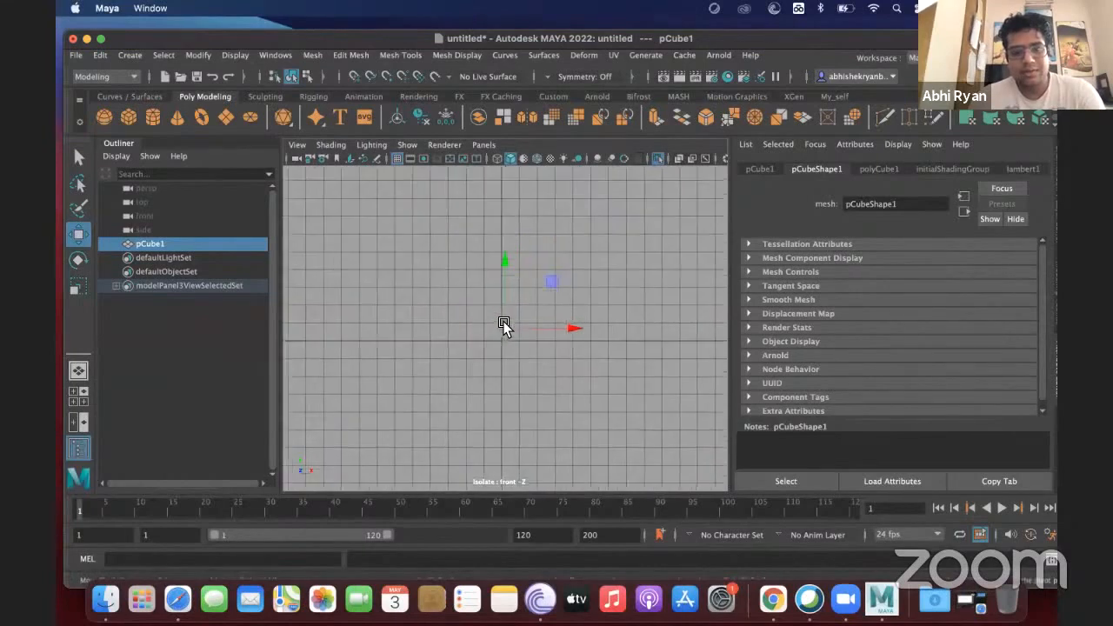
key("d")
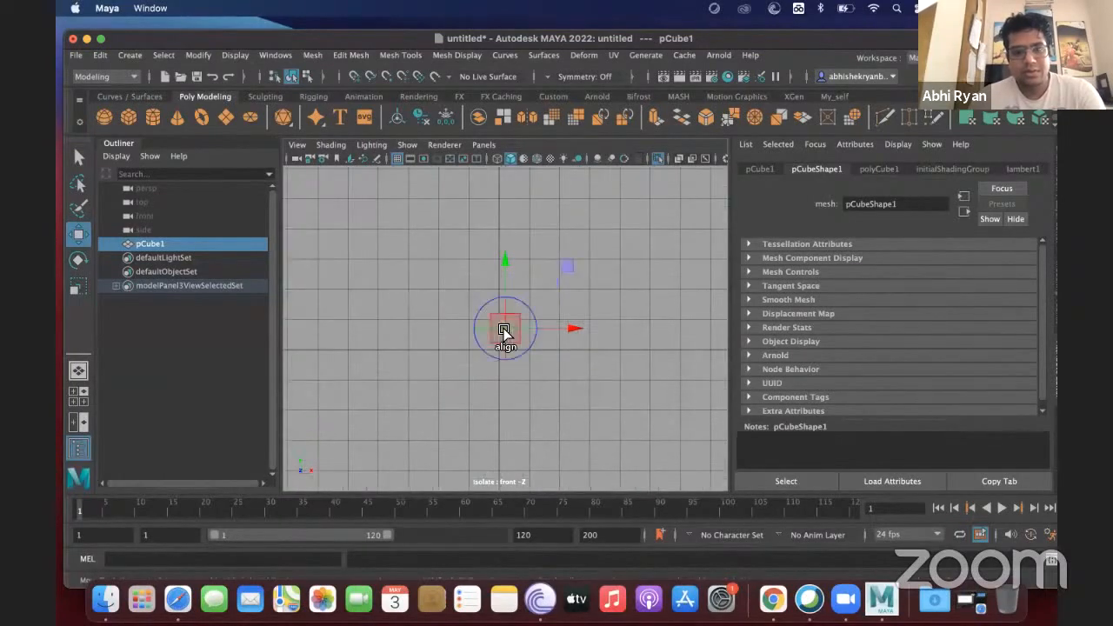
left_click_drag(507, 329, 495, 347)
scroll(463, 374, "up", 6)
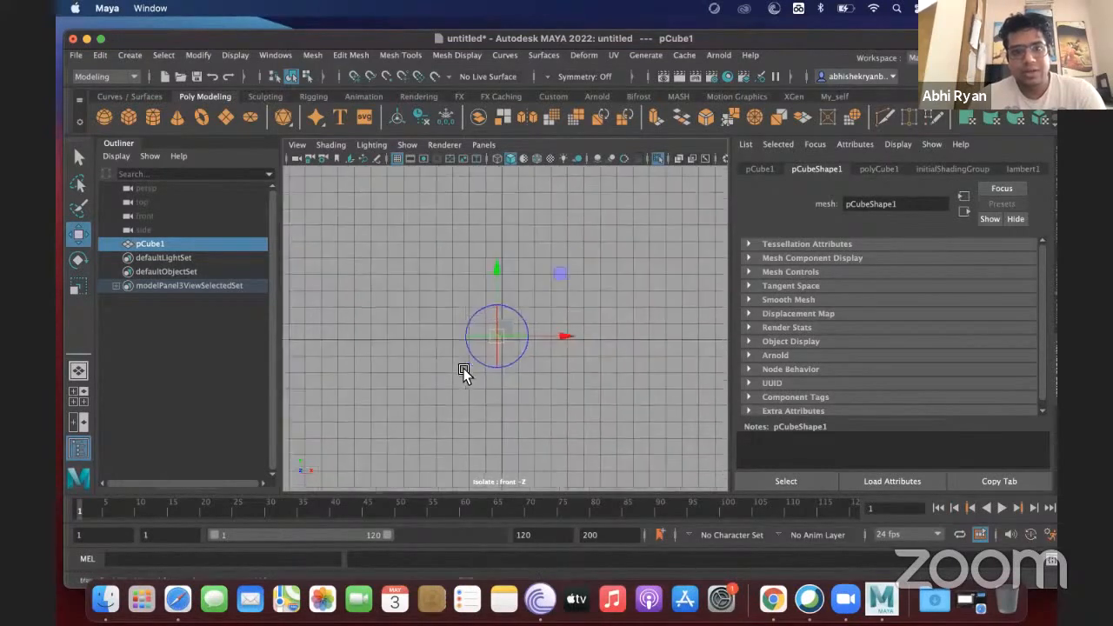
key("d")
scroll(391, 358, "up", 5)
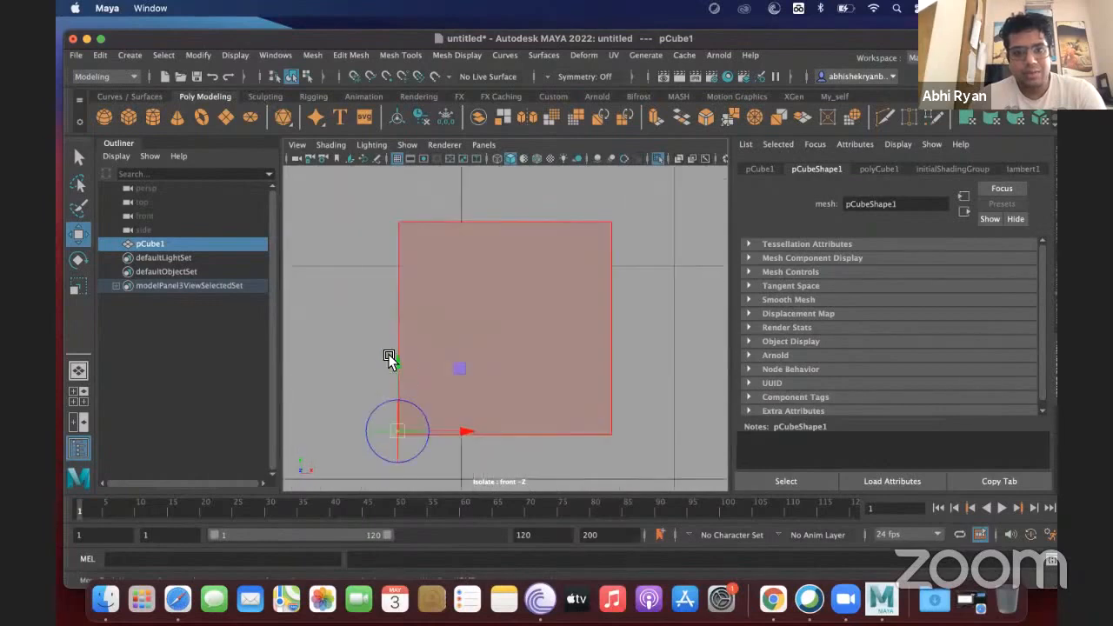
scroll(488, 347, "down", 10)
scroll(482, 349, "up", 5)
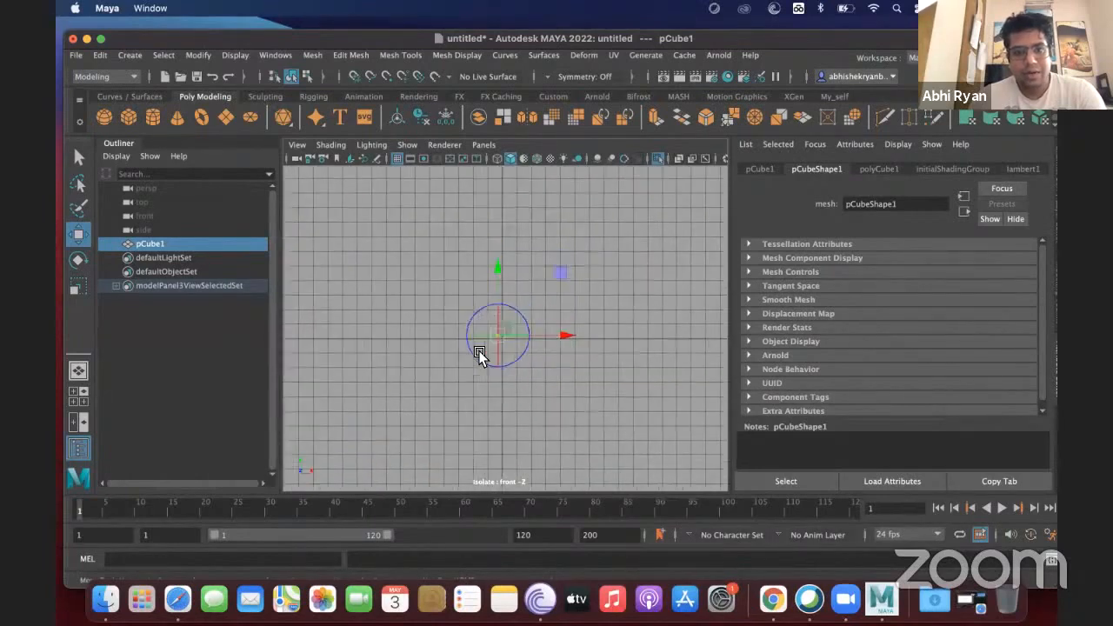
scroll(453, 369, "up", 3)
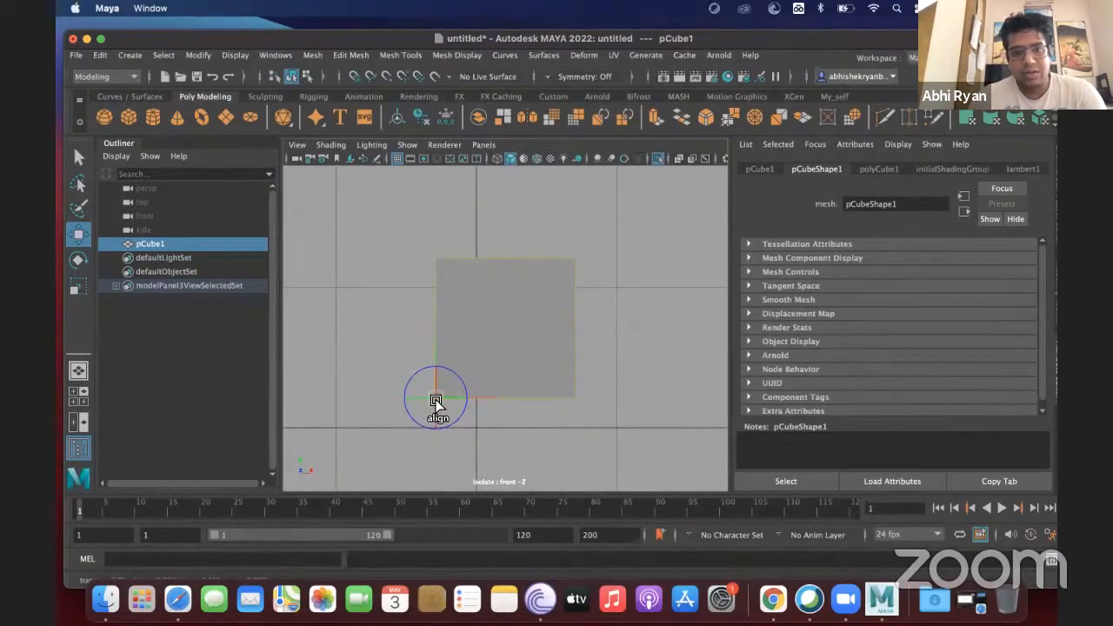
key("d")
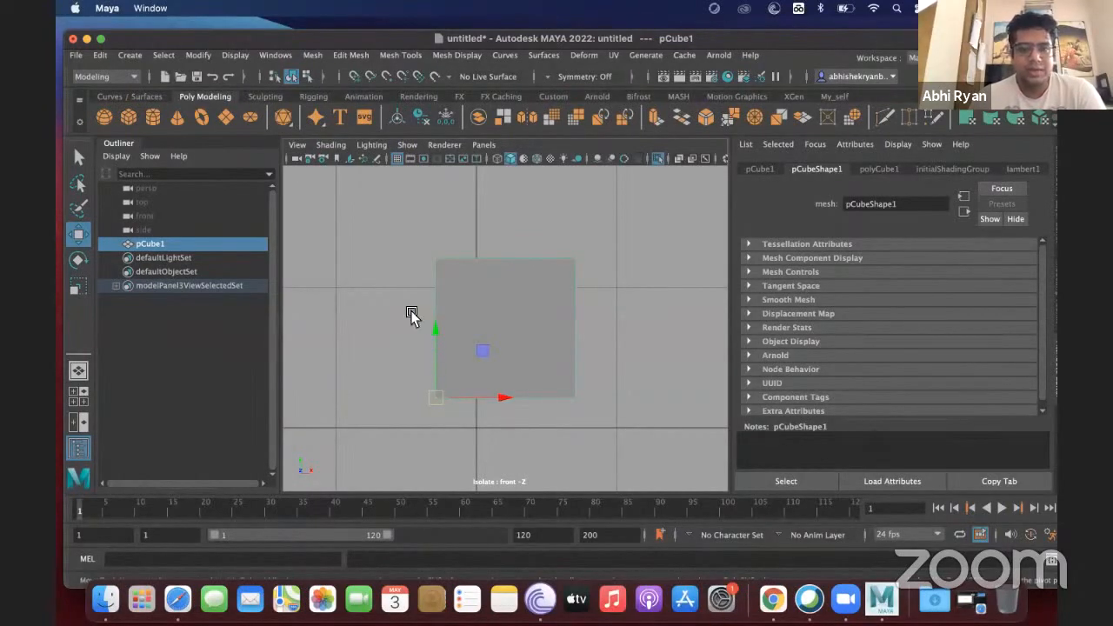
Test the corner pivot by rotating the cube about 6 degrees around Z, undo the rotation and return to the Move tool
left_click(76, 259)
mouse_move(473, 330)
left_mouse_down()
mouse_move(351, 272)
mouse_move(497, 330)
mouse_move(462, 319)
left_mouse_up()
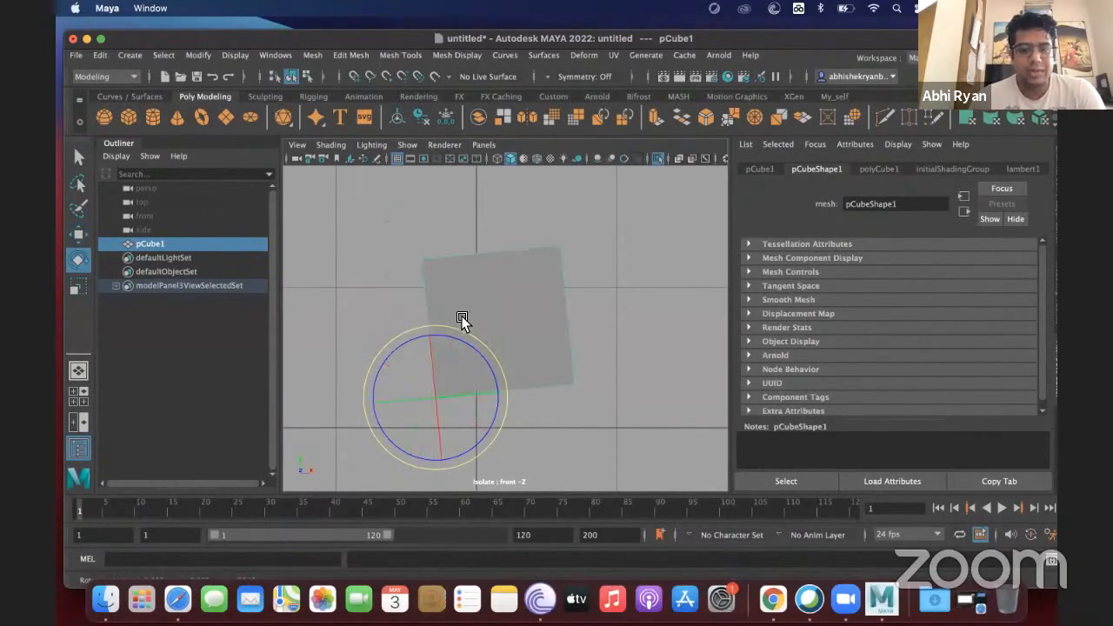
key("ctrl+z")
left_click(79, 234)
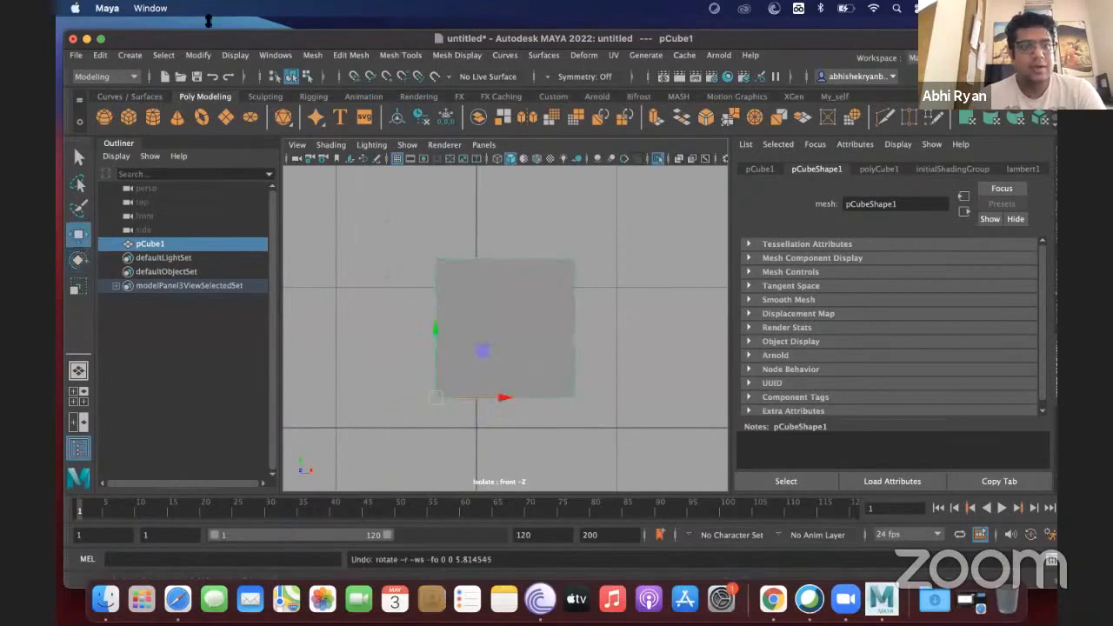
Try stacking a Duplicate with Transform copy of the full-height cube directly on top of the original, and delete the copy
left_click(129, 56)
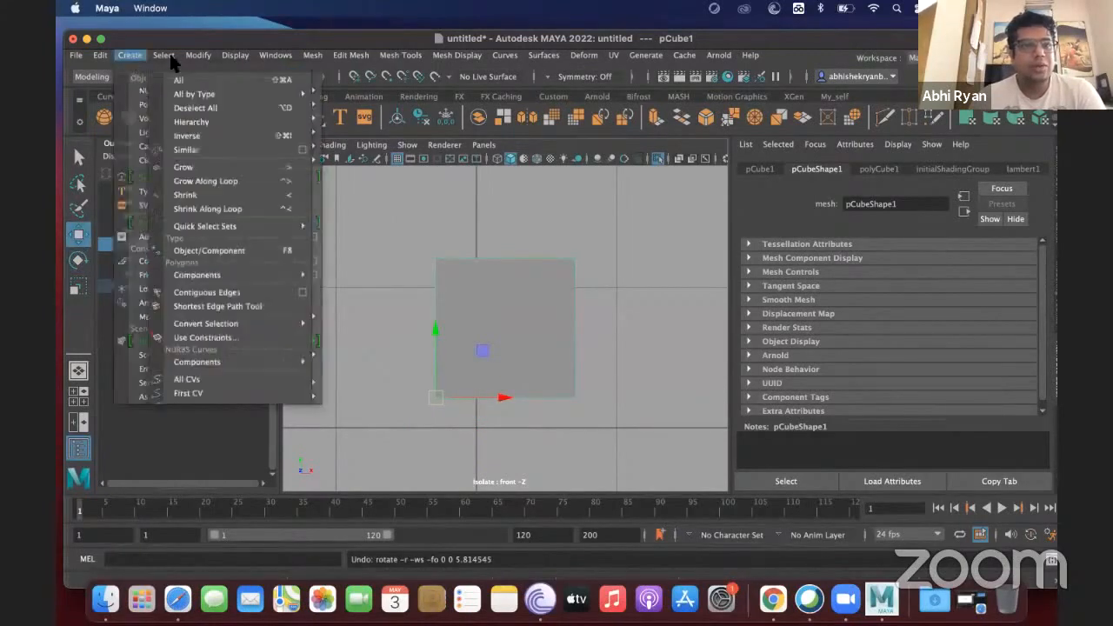
mouse_move(99, 60)
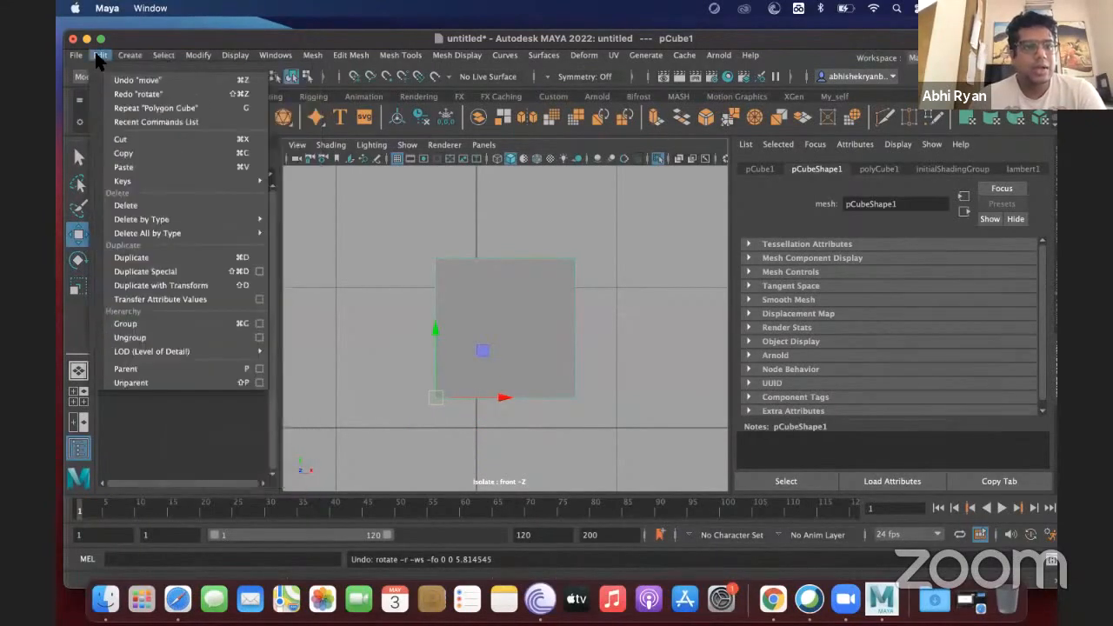
left_click(171, 286)
left_click_drag(437, 320, 439, 174)
left_click_drag(440, 180, 438, 184)
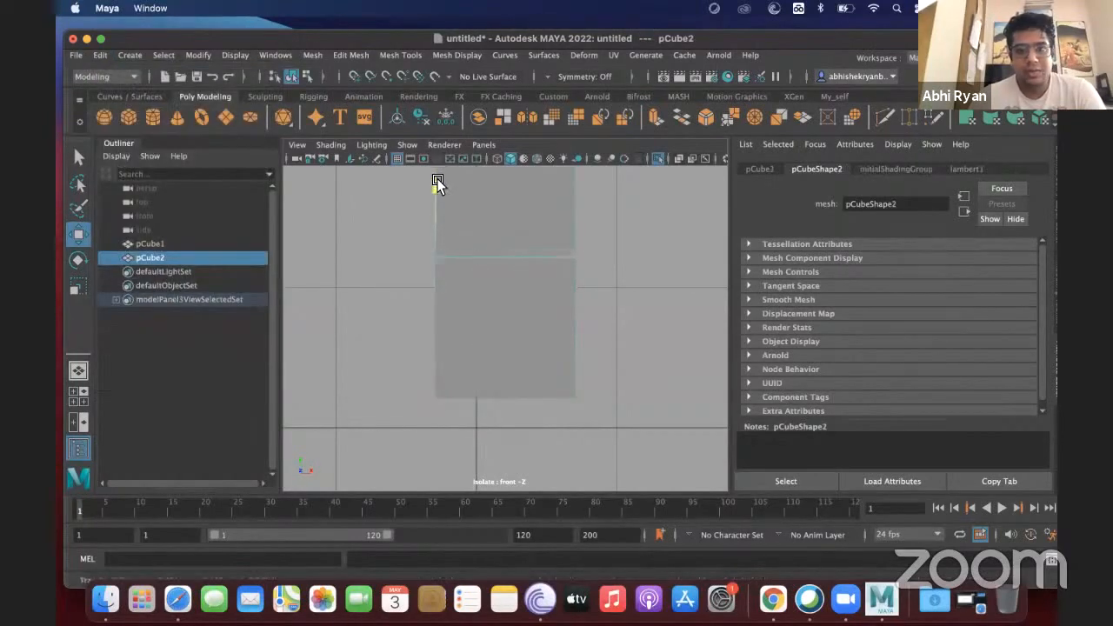
key("Delete")
Scale the cube down vertically from its corner pivot into a flat block a little under a third of its height
left_click(502, 331)
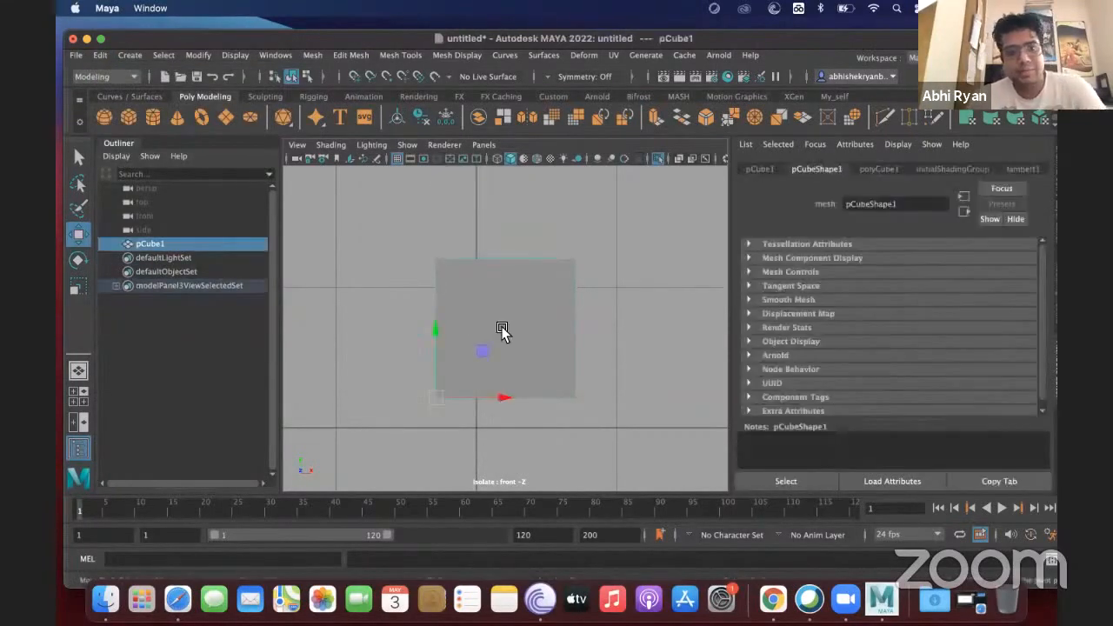
key("r")
left_click_drag(438, 329, 441, 376)
left_click(378, 310)
left_click(490, 388)
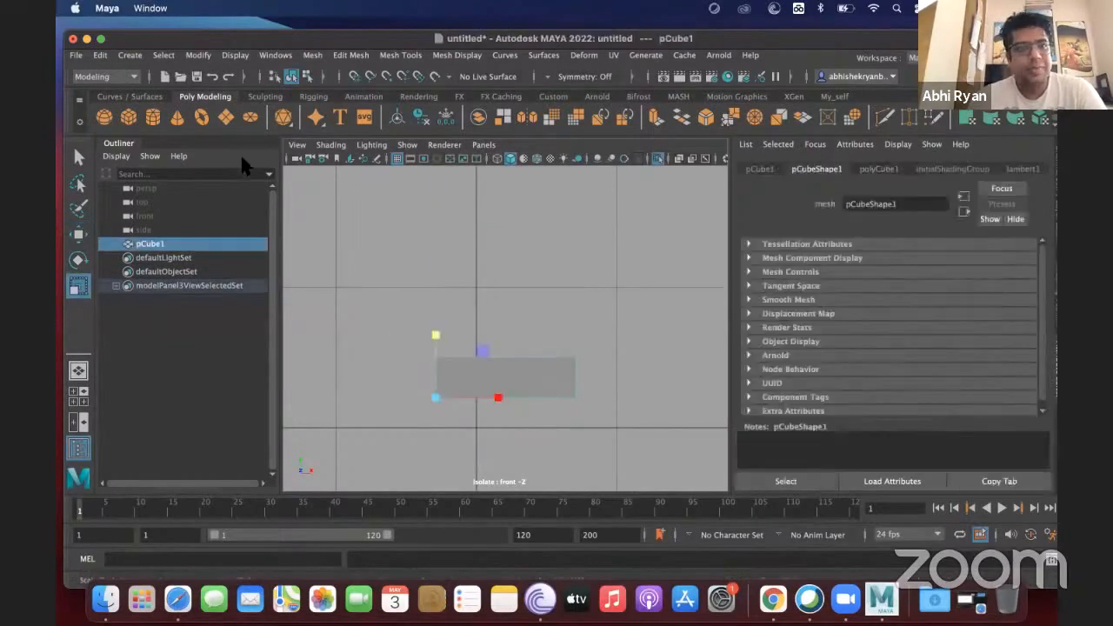
Freeze the transformations of the flattened block and keep it selected
left_click(198, 55)
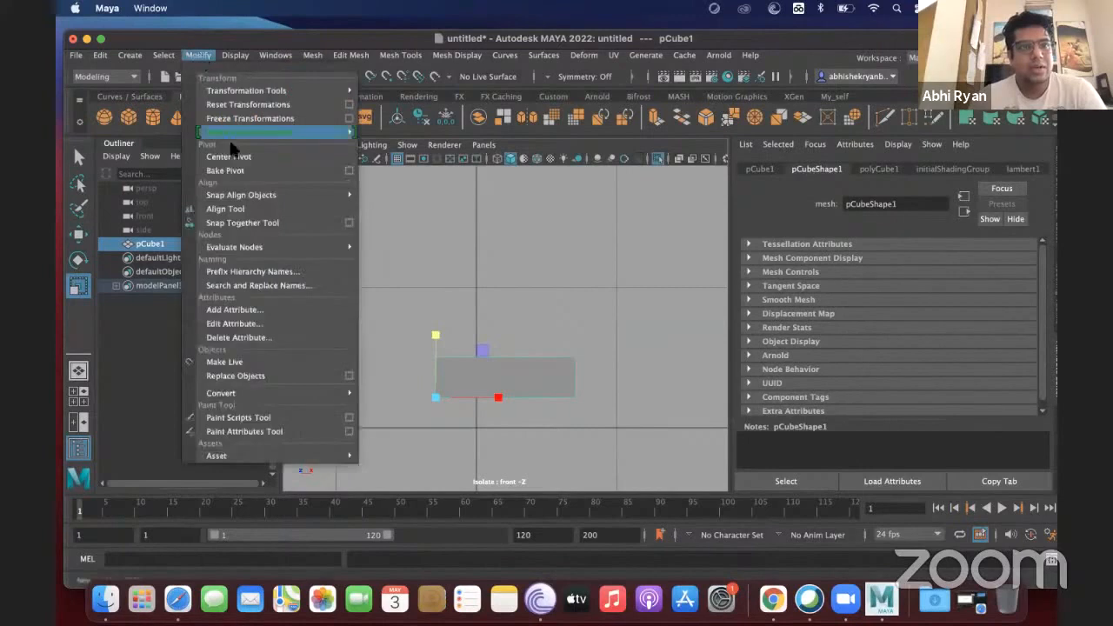
left_click(243, 118)
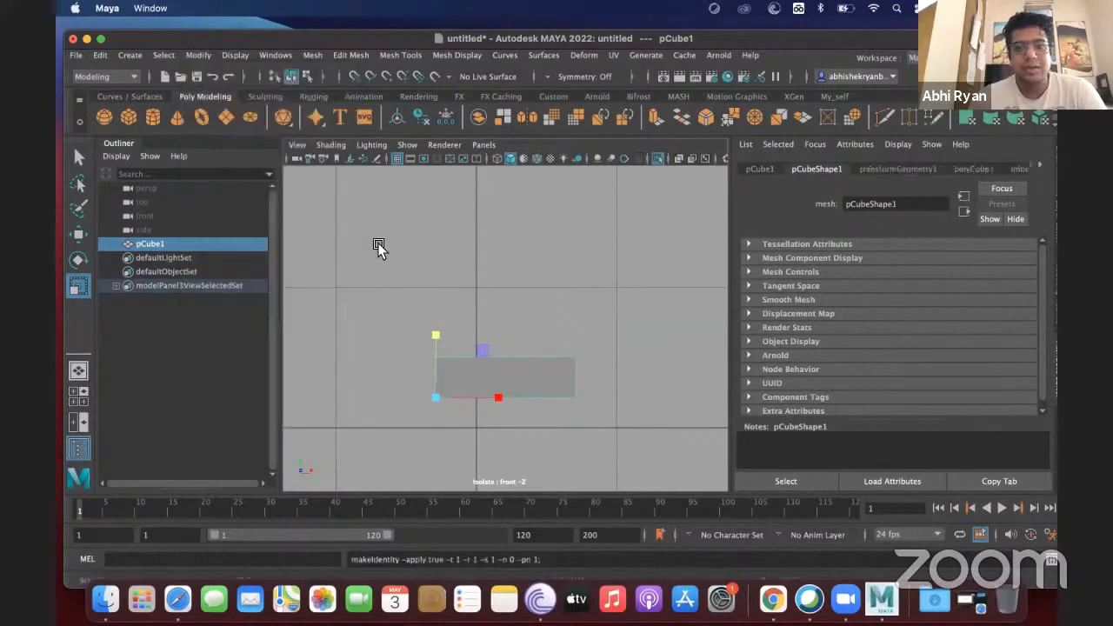
left_click(378, 244)
left_click(528, 393)
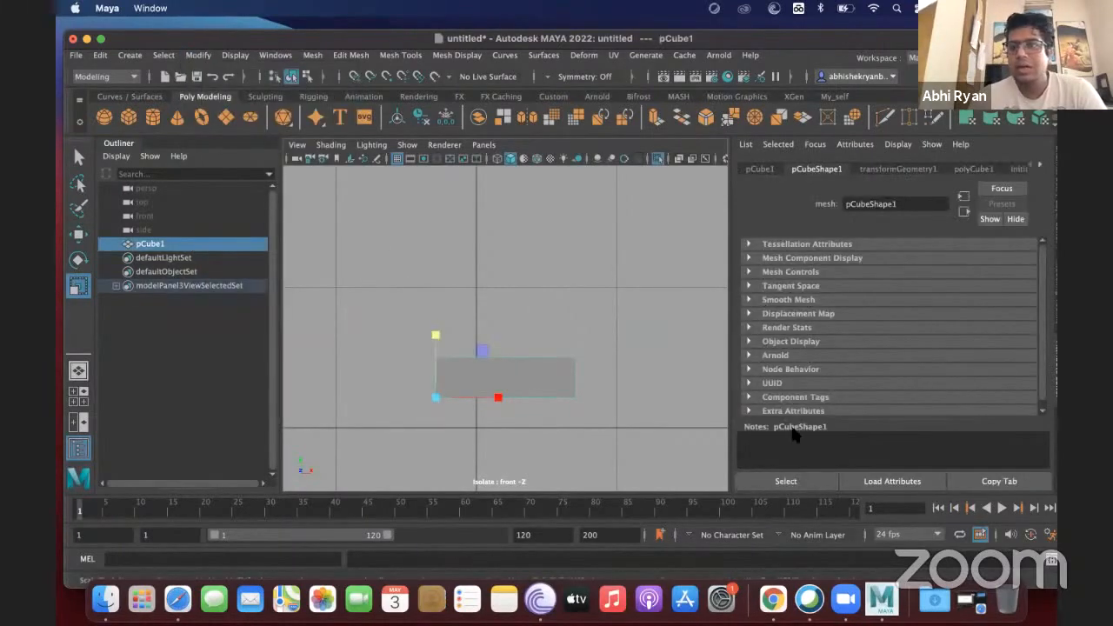
Enlarge the workspace, activate the Move tool and duplicate the flattened block in place
left_click_drag(917, 45, 913, 38)
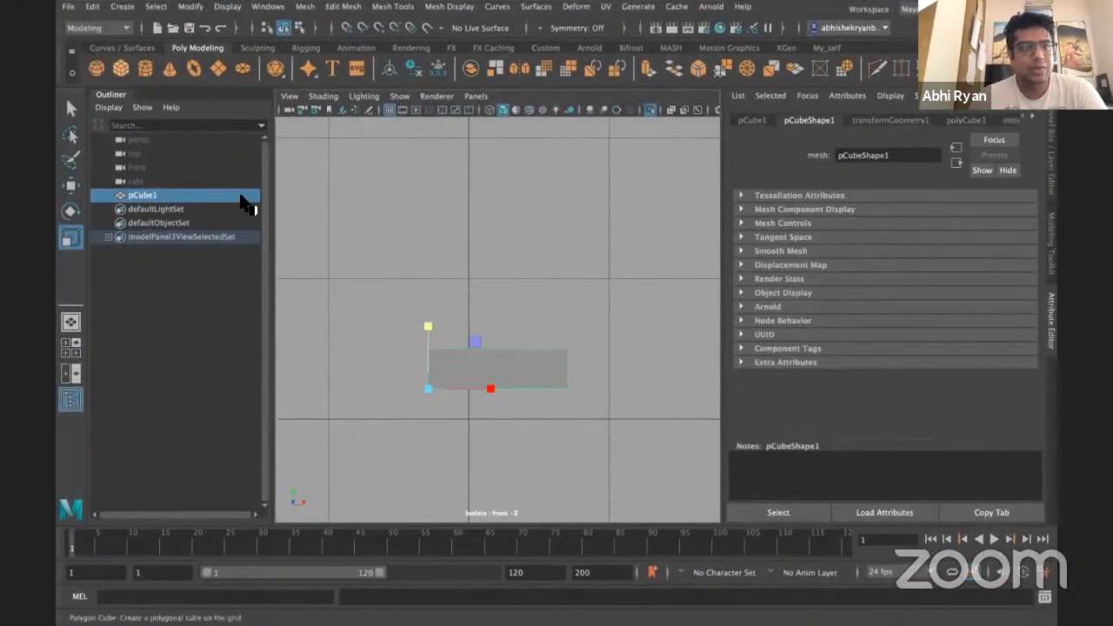
key("w")
left_click(512, 405)
left_click_drag(511, 405, 417, 366)
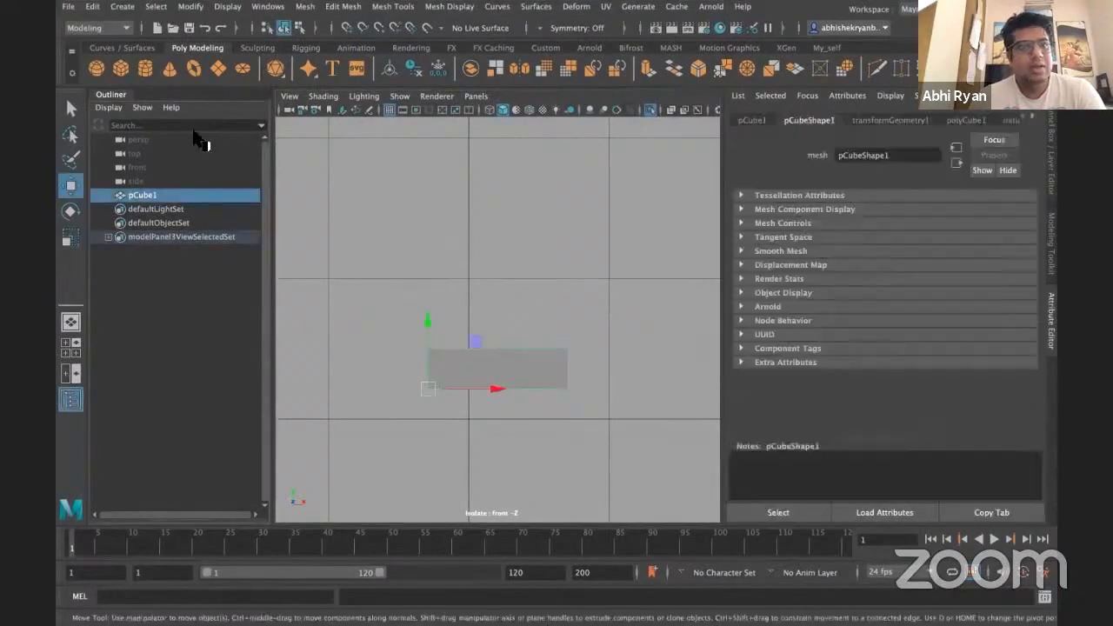
left_click(121, 7)
mouse_move(93, 10)
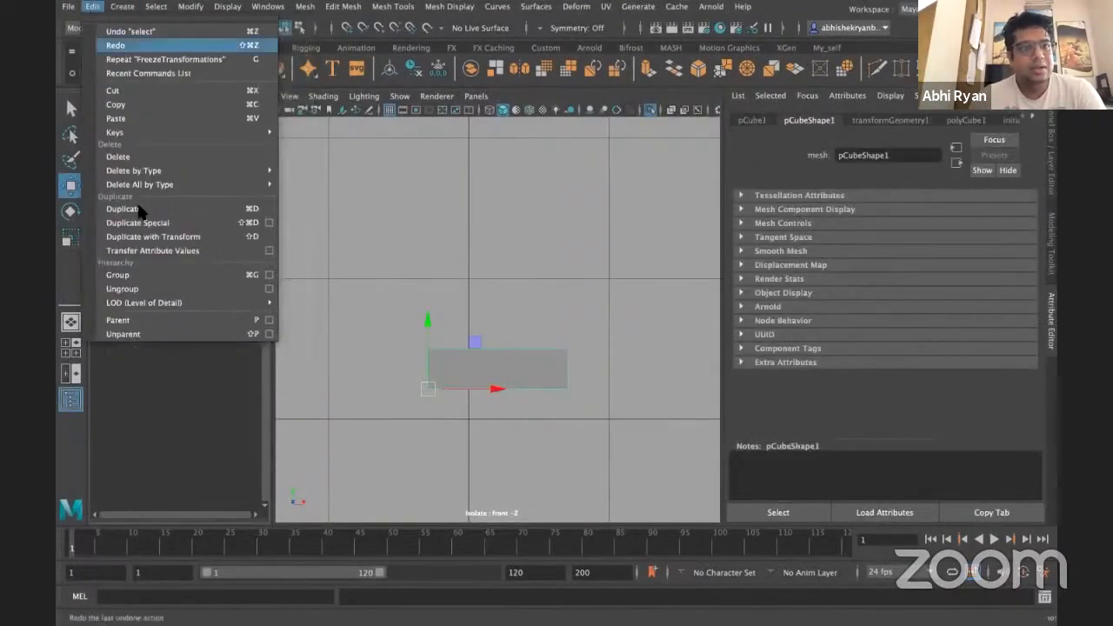
left_click(139, 223)
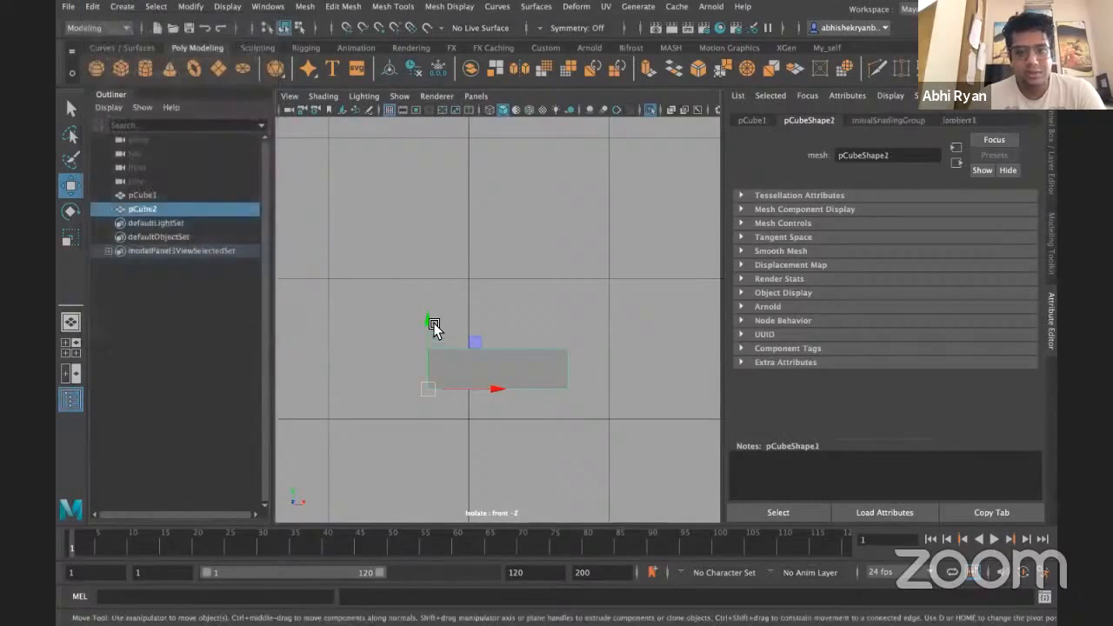
Move the duplicate up directly on top of the original block and turn on Wireframe on Shaded for the view
left_click_drag(430, 324, 438, 287)
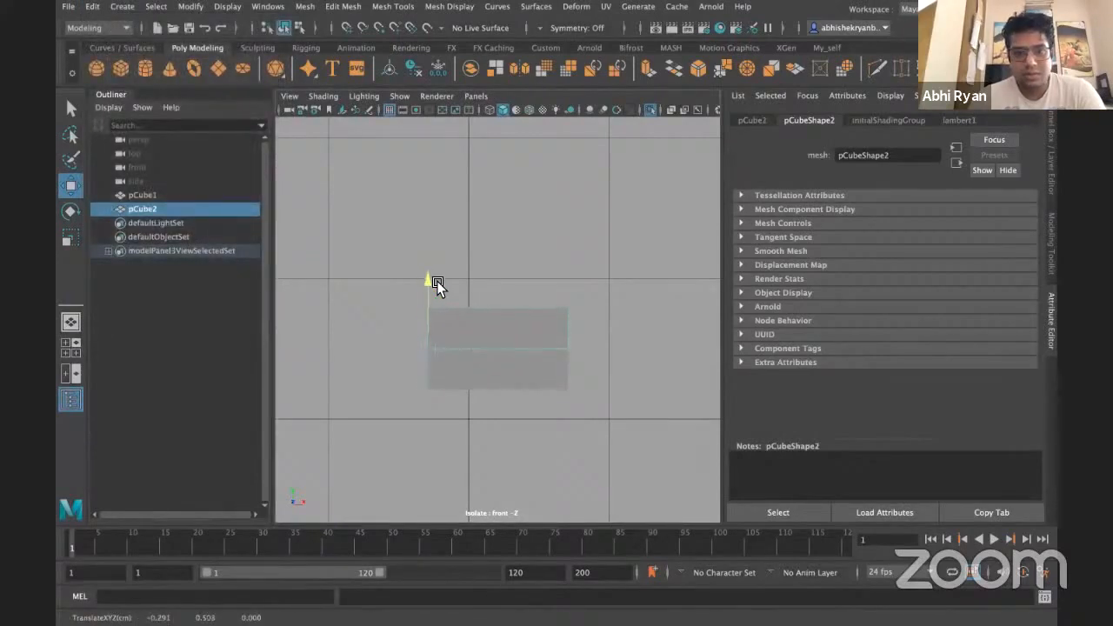
left_click(323, 96)
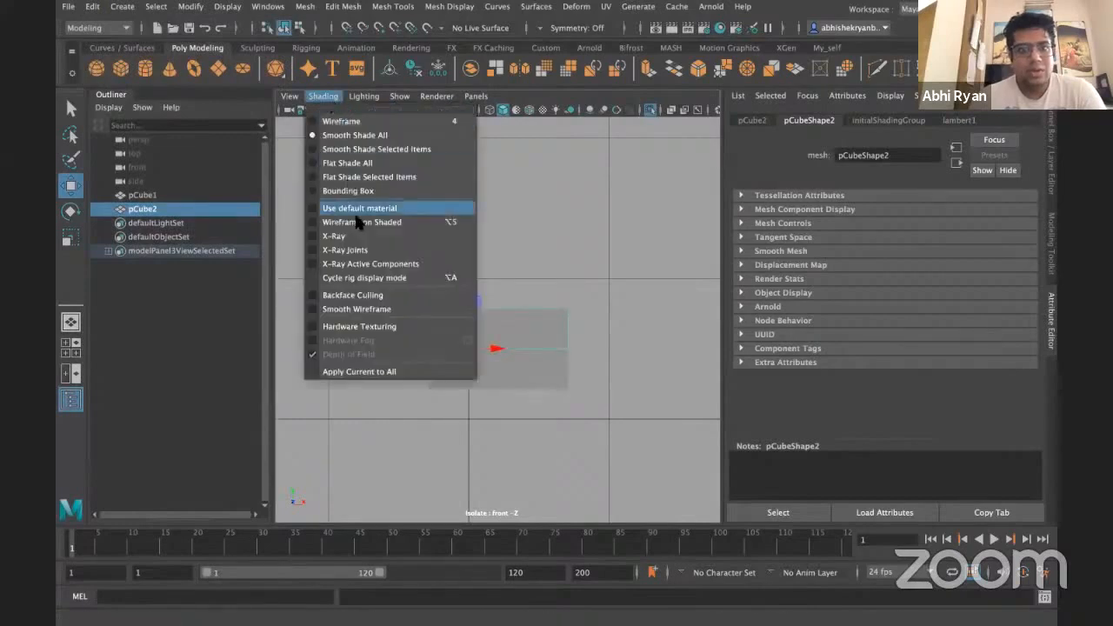
left_click(362, 222)
scroll(409, 418, "down", 5)
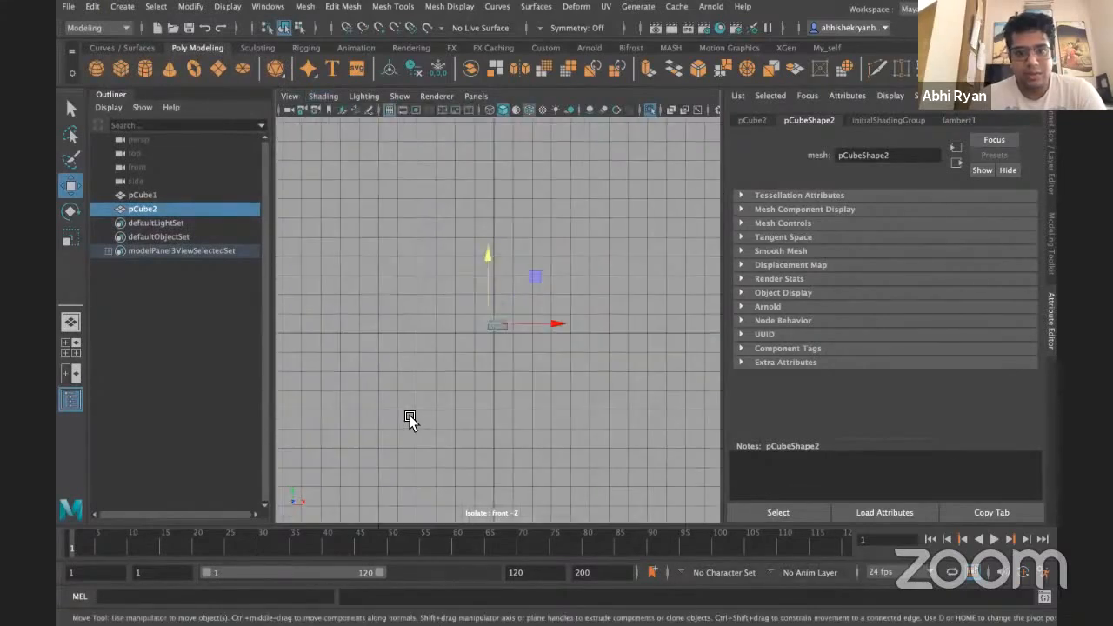
scroll(544, 329, "up", 10)
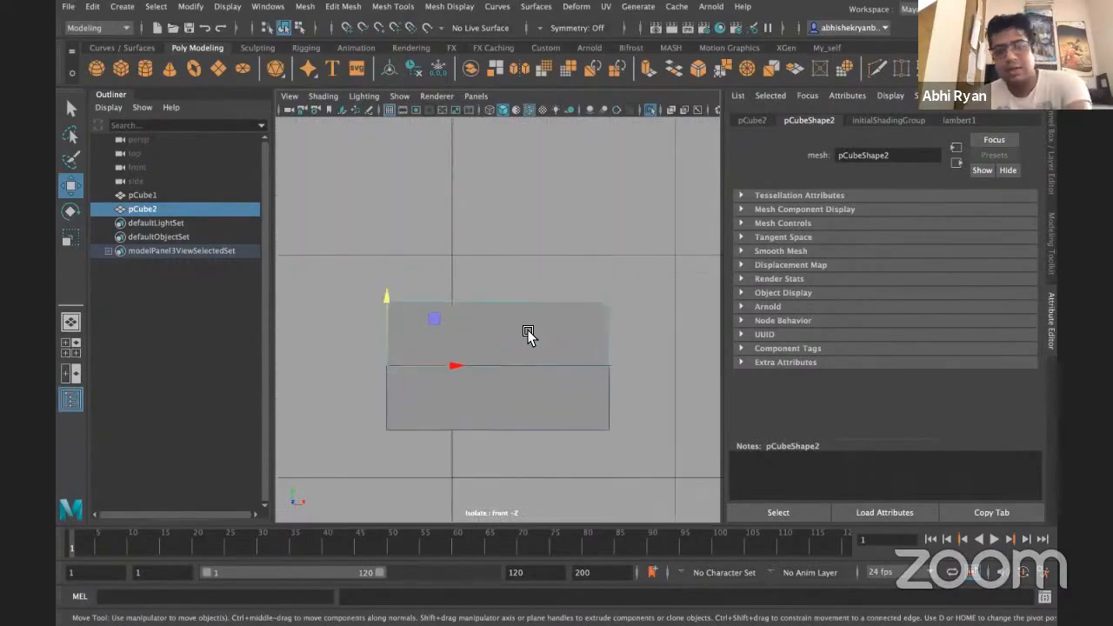
Delete the upper copy, create a new one from the original block with Duplicate with Transform, and move it directly on top
key("Delete")
left_click(480, 417)
left_click(127, 8)
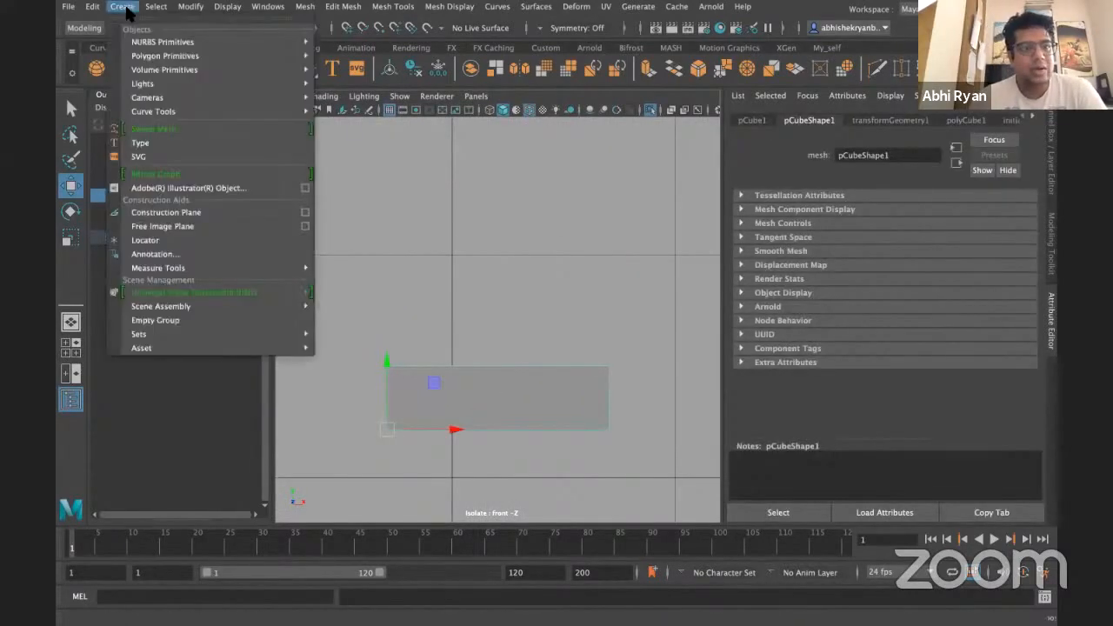
left_click(93, 8)
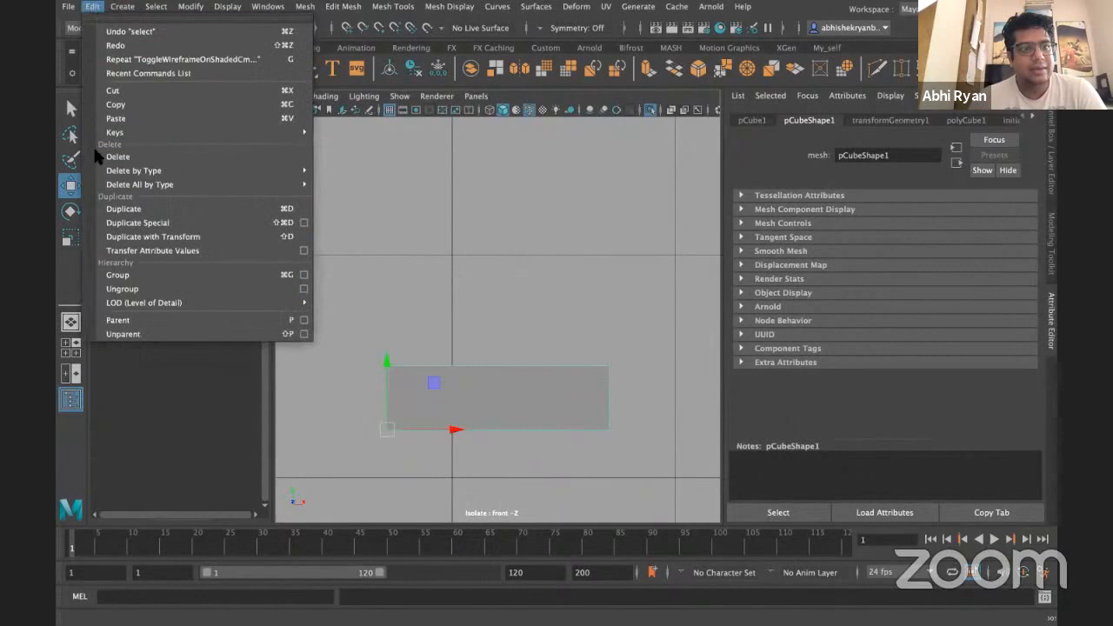
left_click(120, 237)
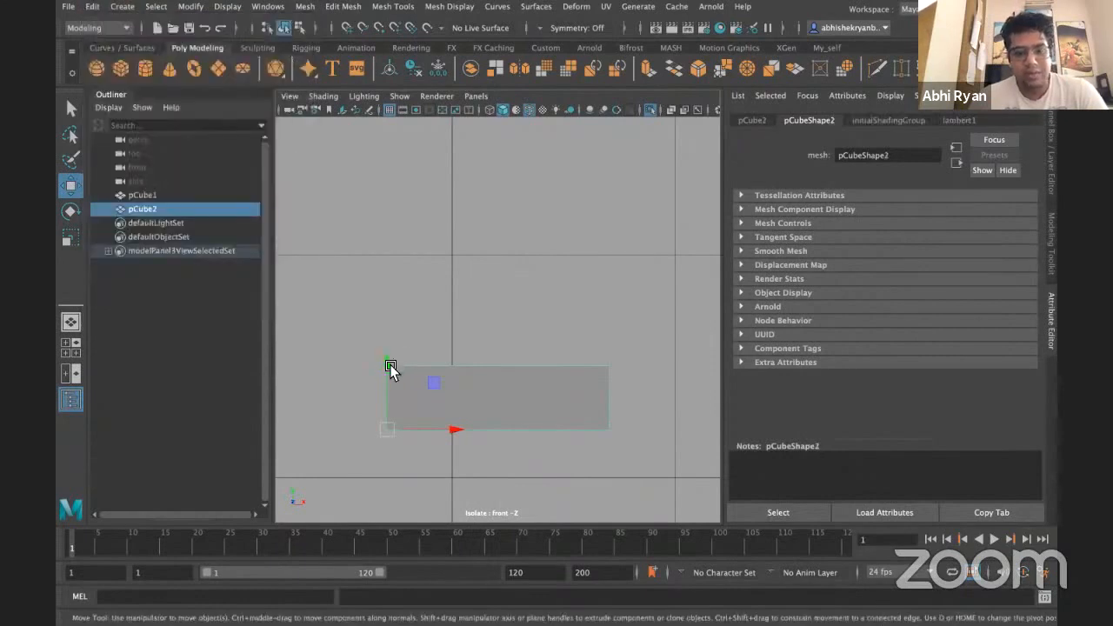
left_click_drag(385, 422, 385, 356)
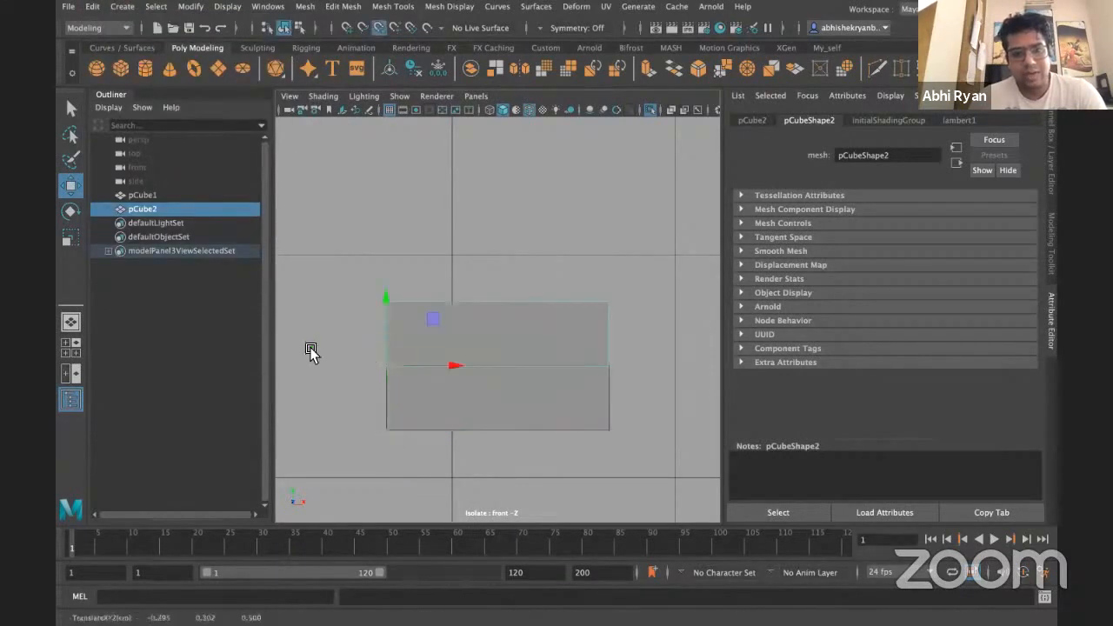
left_click(333, 388)
scroll(335, 391, "down", 5)
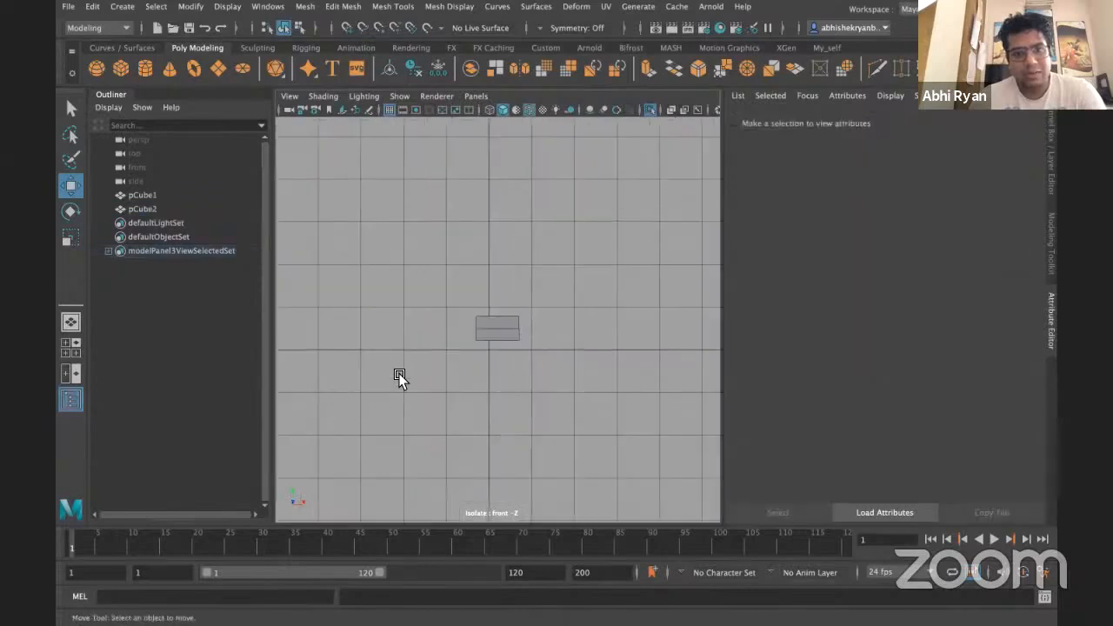
scroll(462, 340, "up", 8)
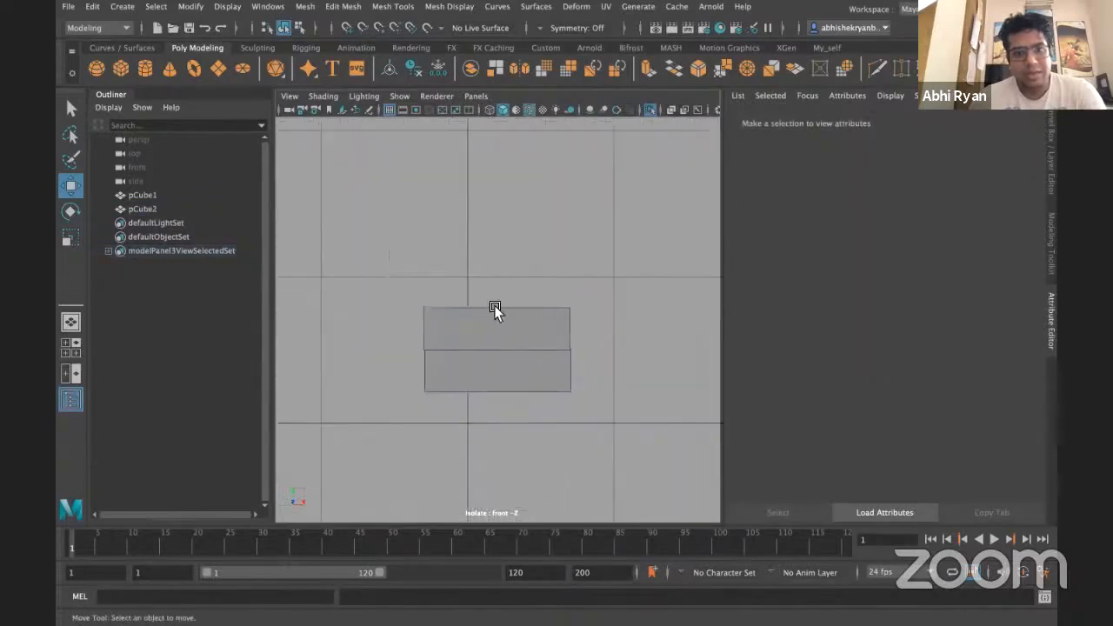
left_click(458, 321)
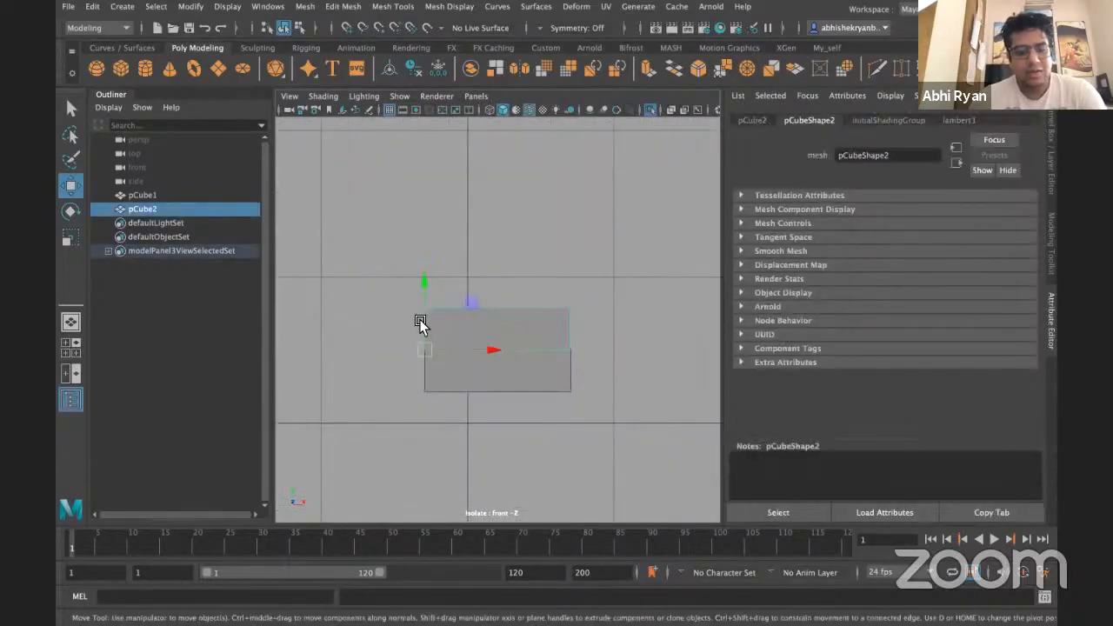
key("d")
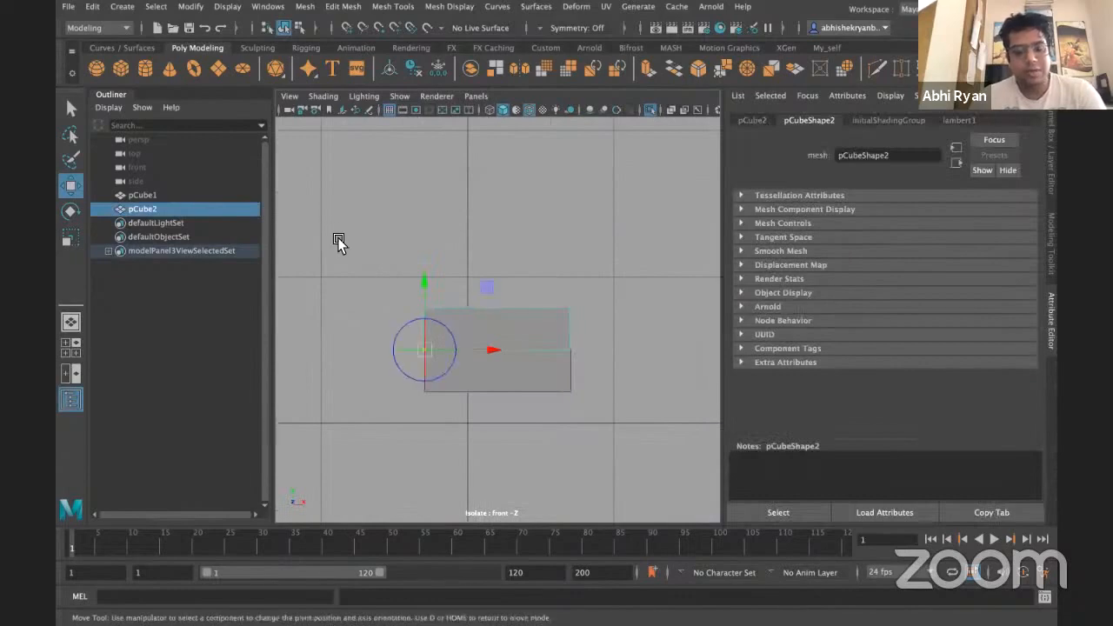
key("ctrl+z")
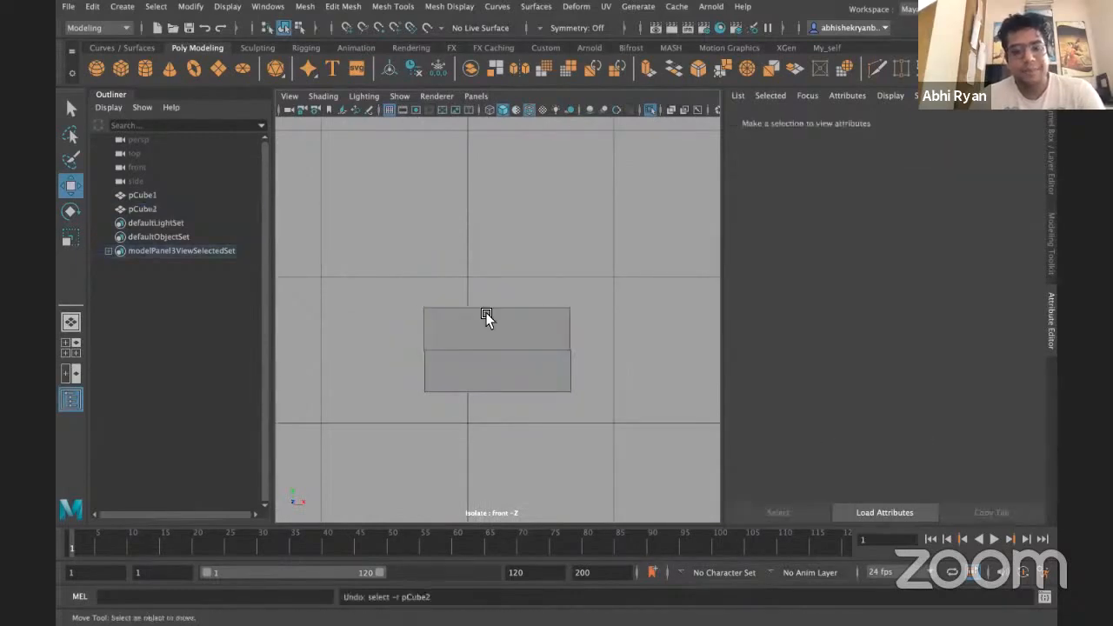
Add a third block on top of the second one using Duplicate with Transform
left_click(488, 321)
left_click(122, 6)
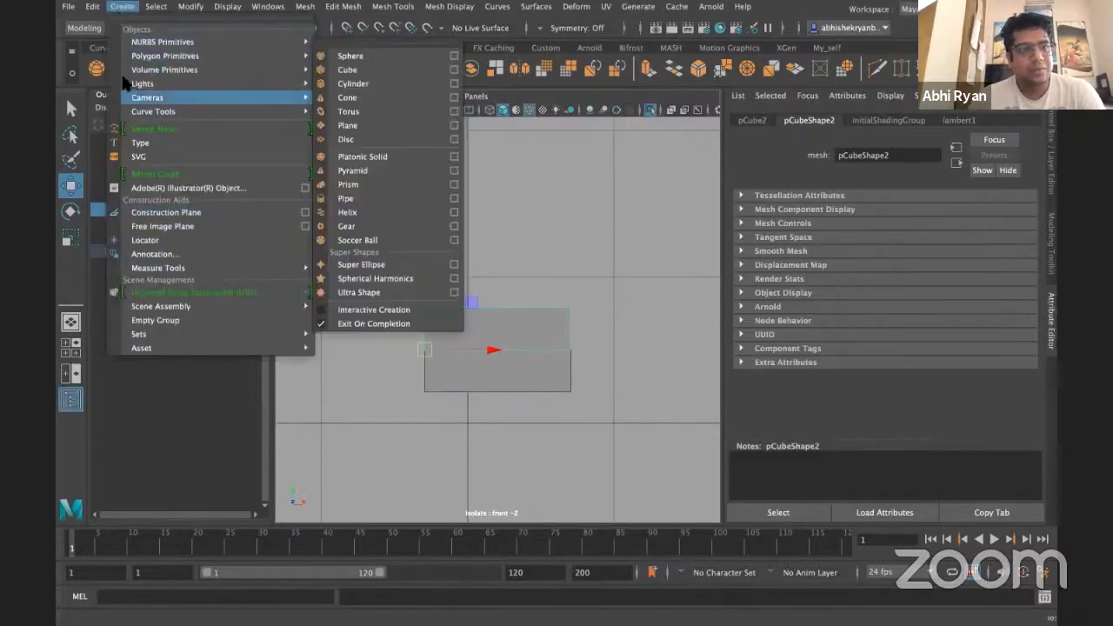
mouse_move(93, 7)
left_click(170, 236)
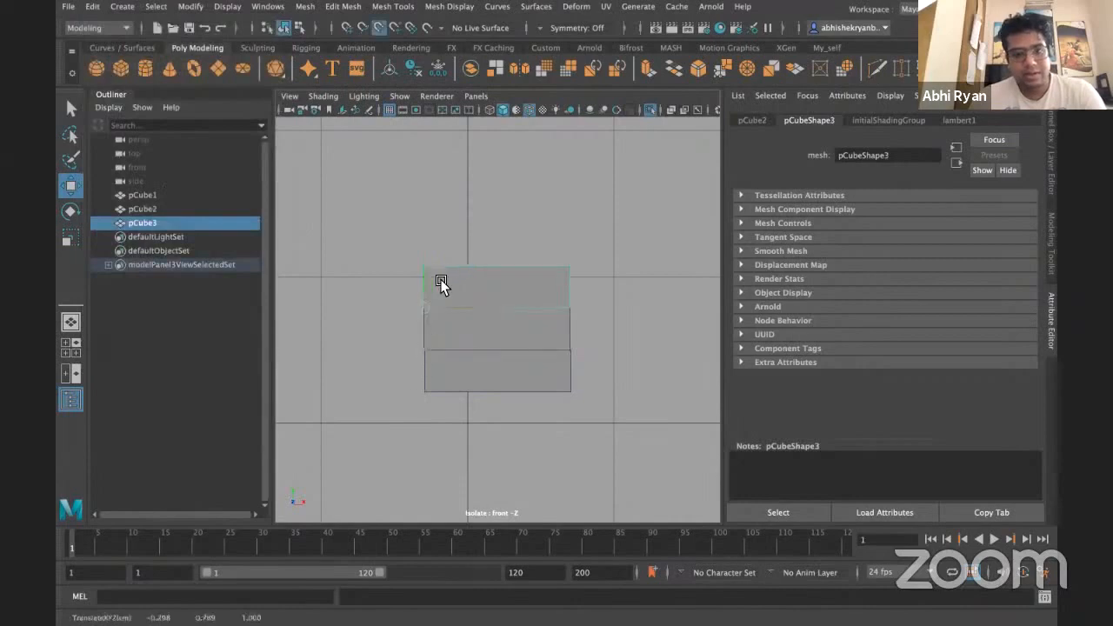
Repeat Duplicate with Transform from the third block until the stack contains 16 blocks, and clear the selection
key("shift+d")
key("shift+d")
key("shift+d")
key("shift+d")
key("shift+d")
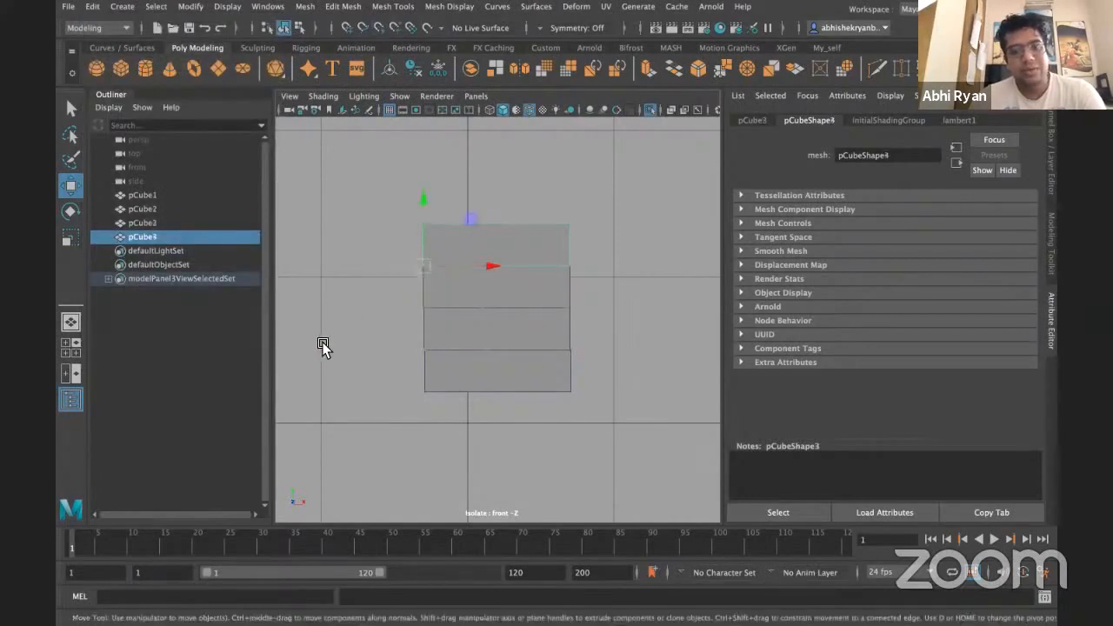
scroll(363, 350, "down", 5)
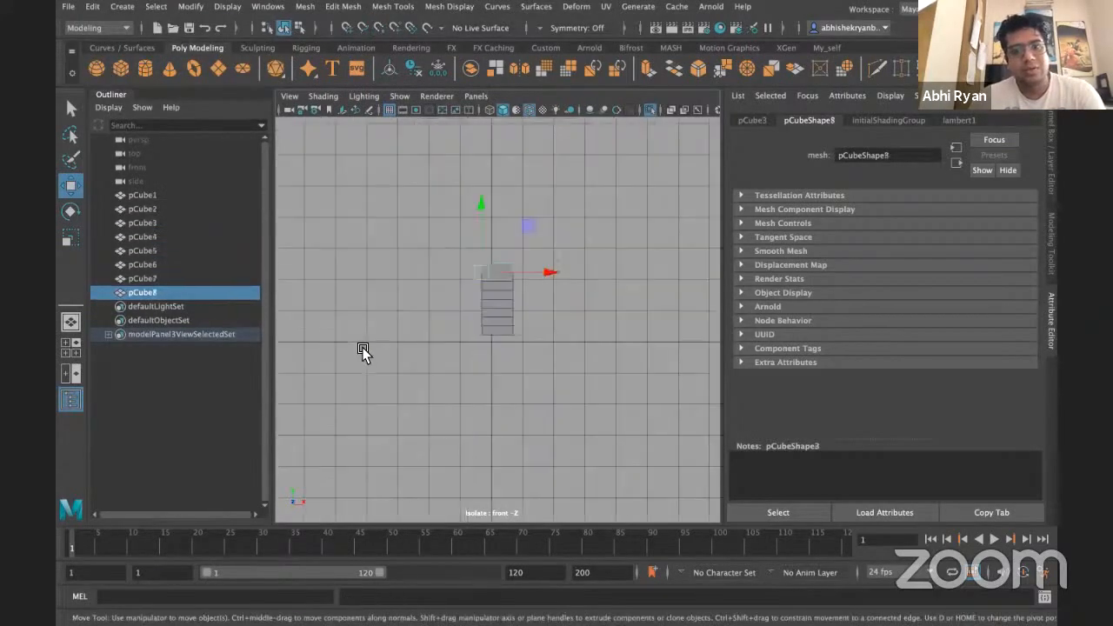
key("shift+d")
key("shift+d")
key("shift+d")
key("shift+d")
key("shift+d")
key("shift+d")
key("shift+d")
key("shift+d")
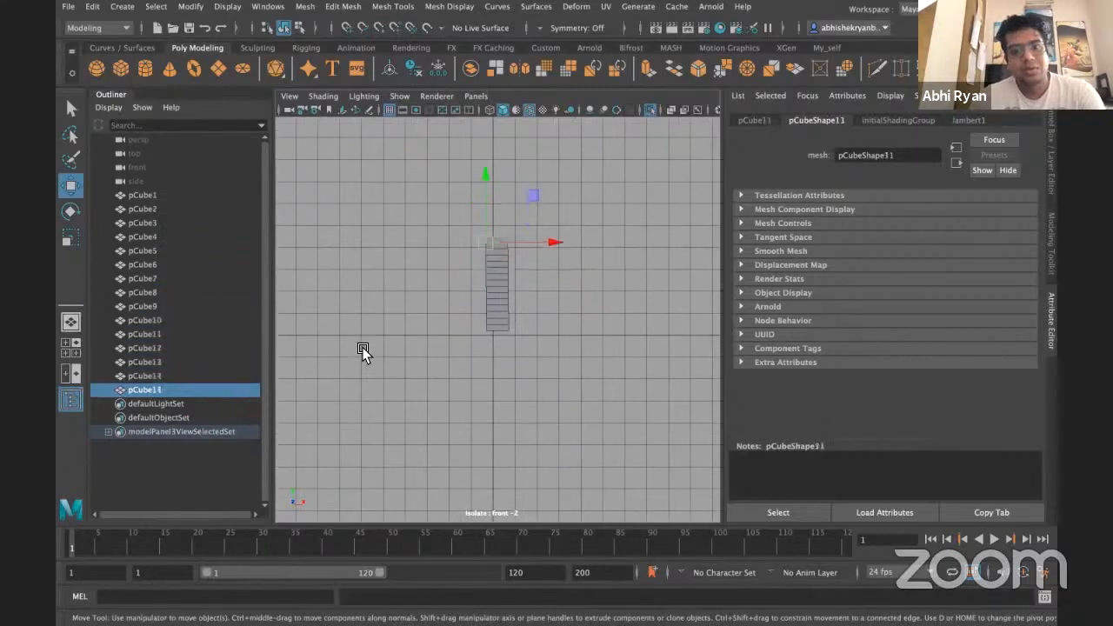
left_click(379, 340)
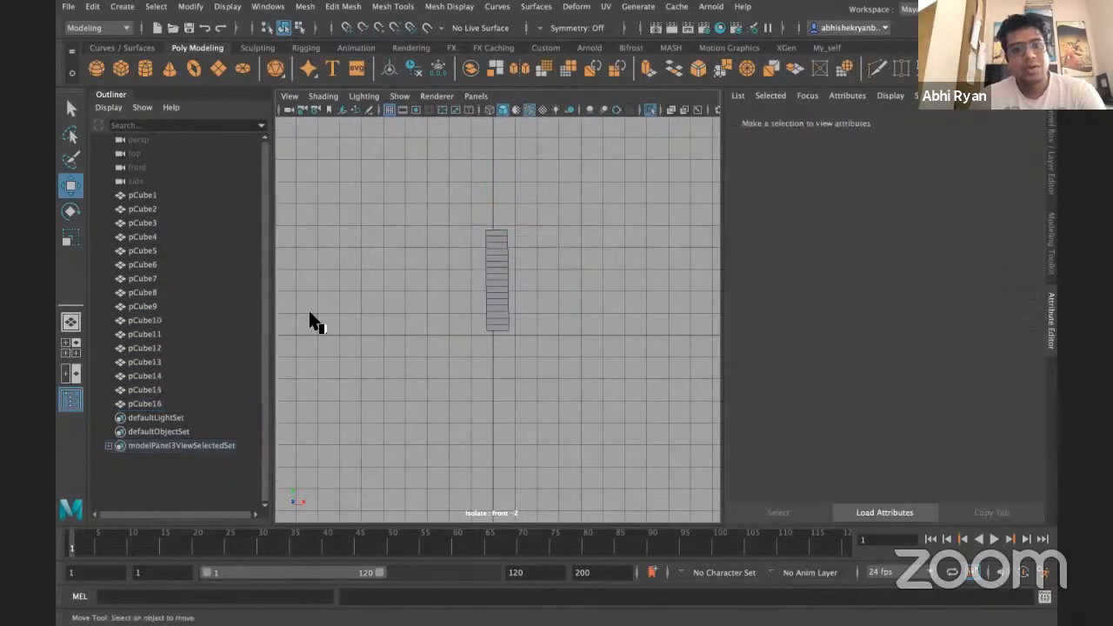
Group all blocks from pCube1 to pCube16 and rename the group Bricks
left_click(144, 195)
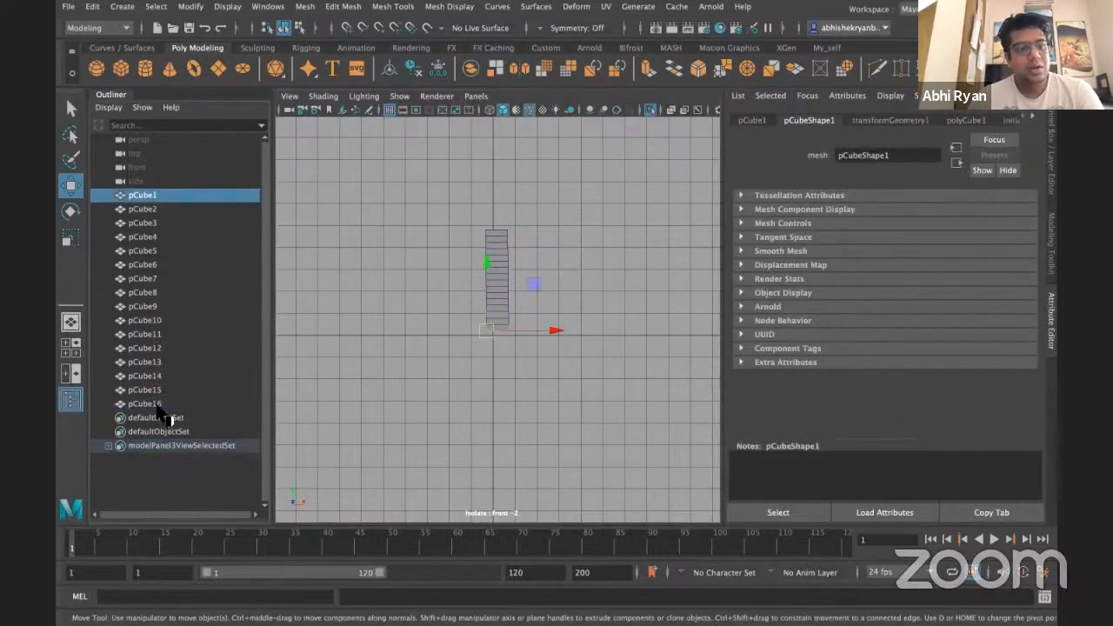
left_click(163, 404, "shift")
key("ctrl+g")
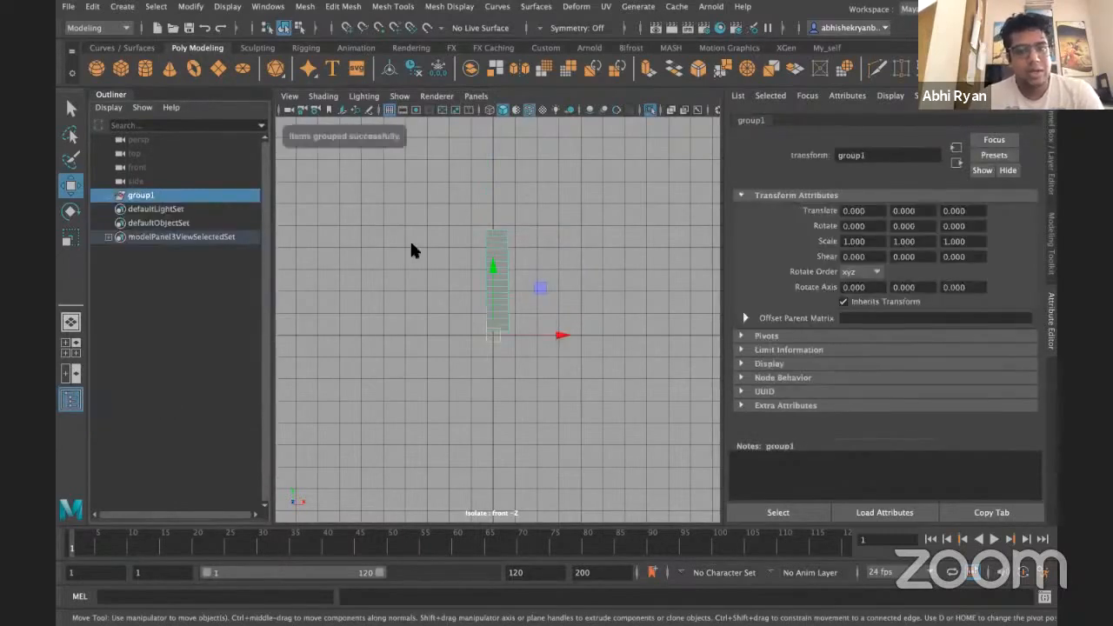
left_click(513, 235)
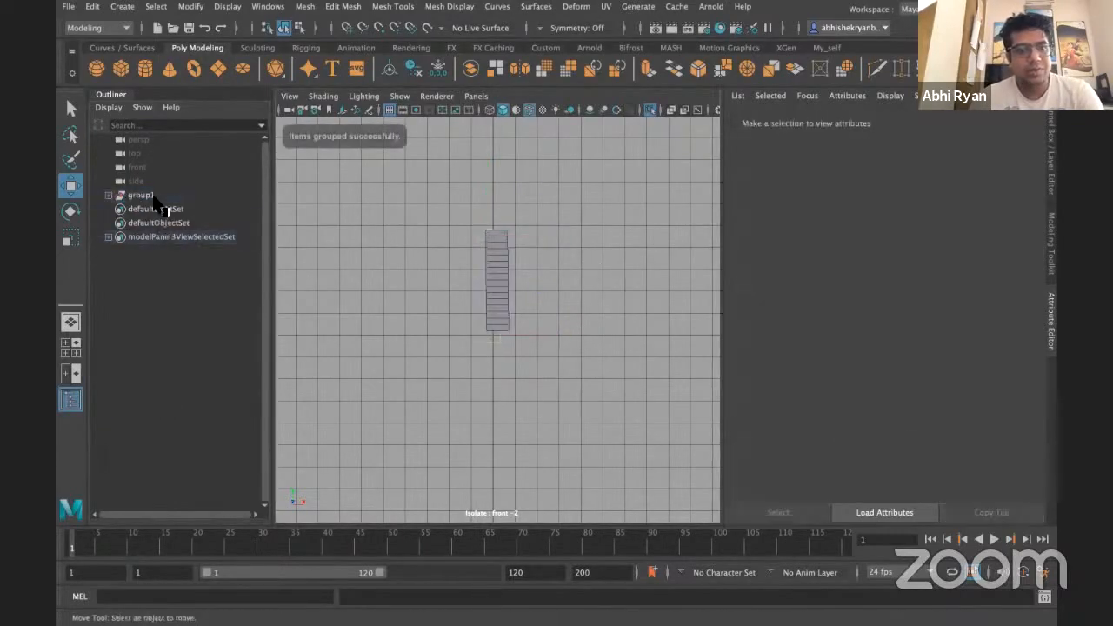
left_click(154, 198)
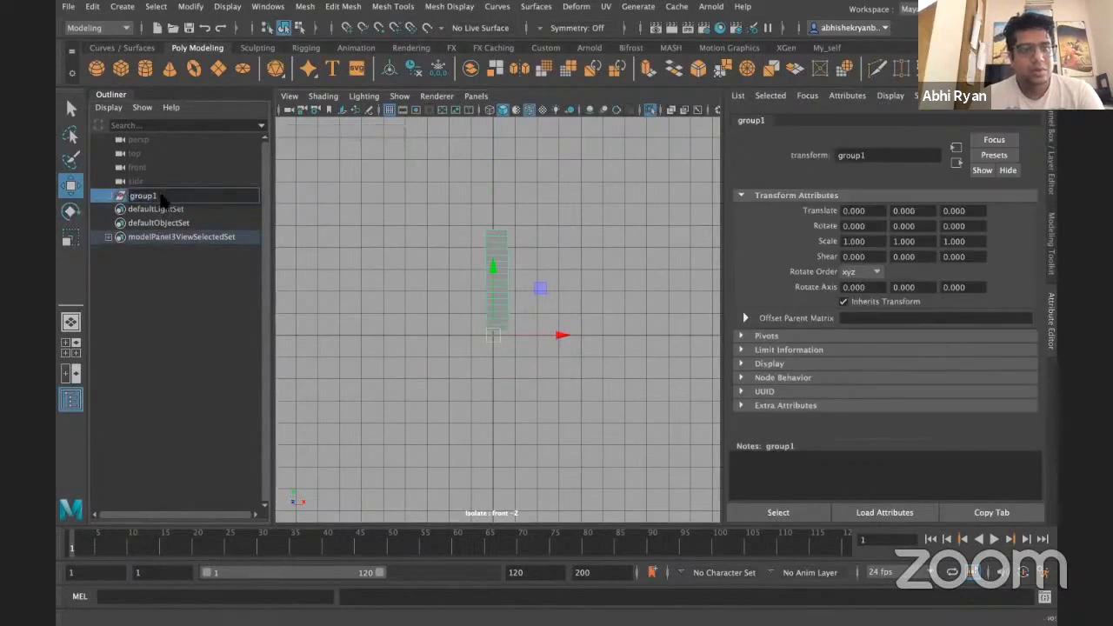
double_click(158, 198)
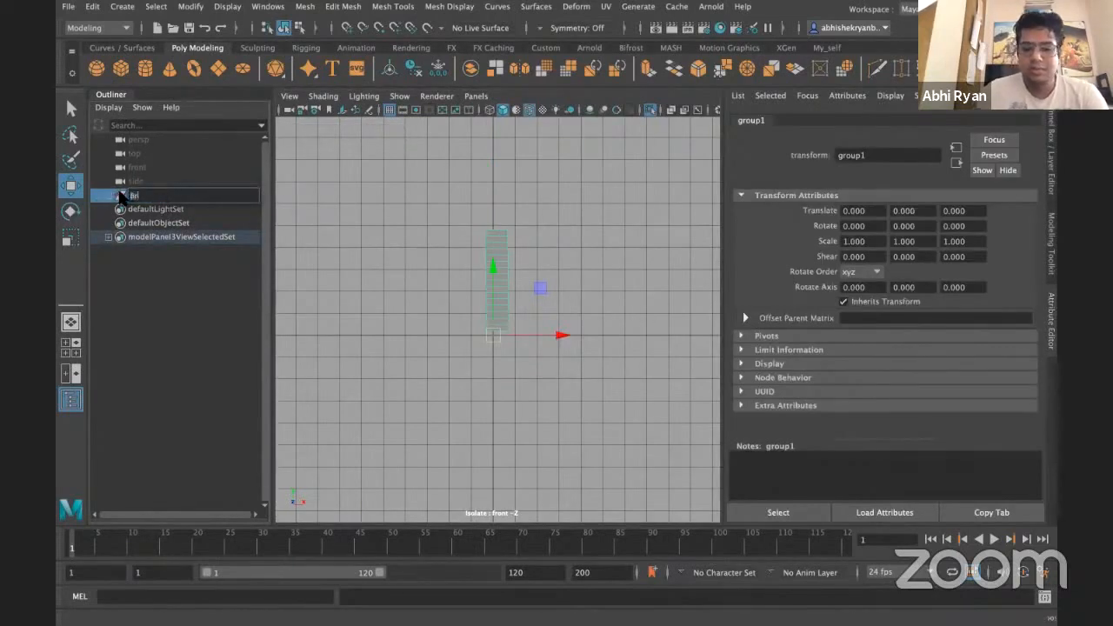
type("Bricks")
key("Return")
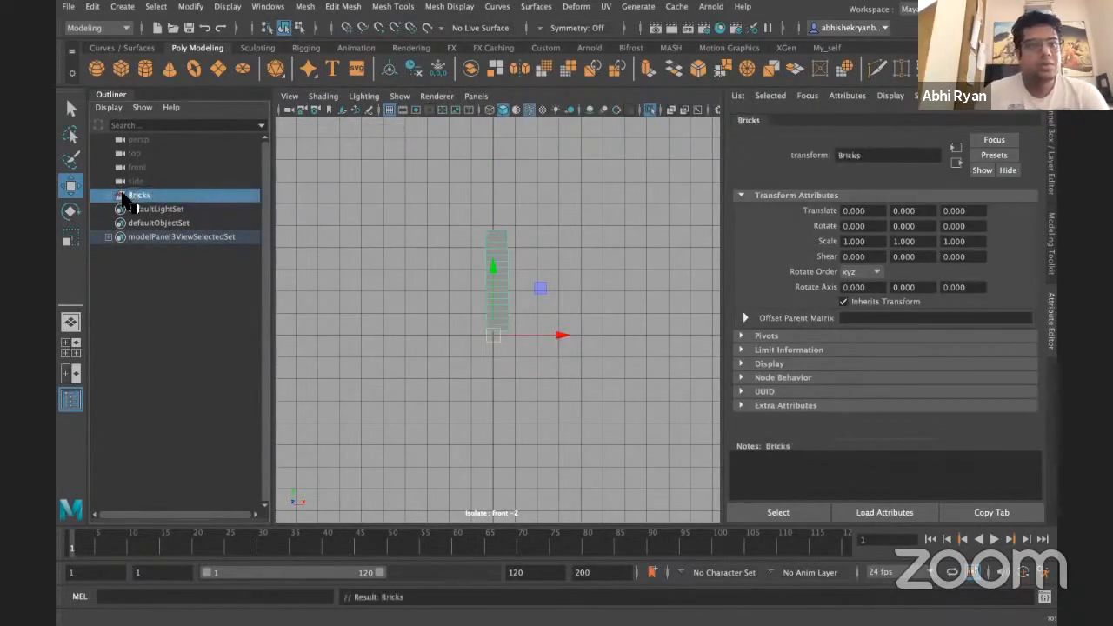
left_click_drag(446, 123, 569, 409)
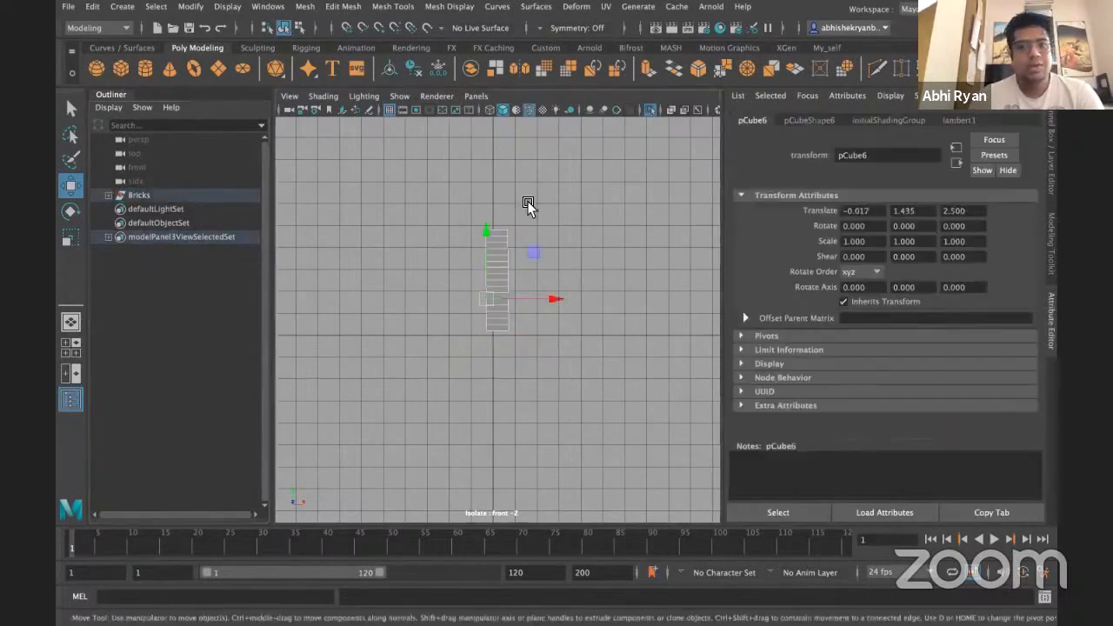
left_click(609, 339)
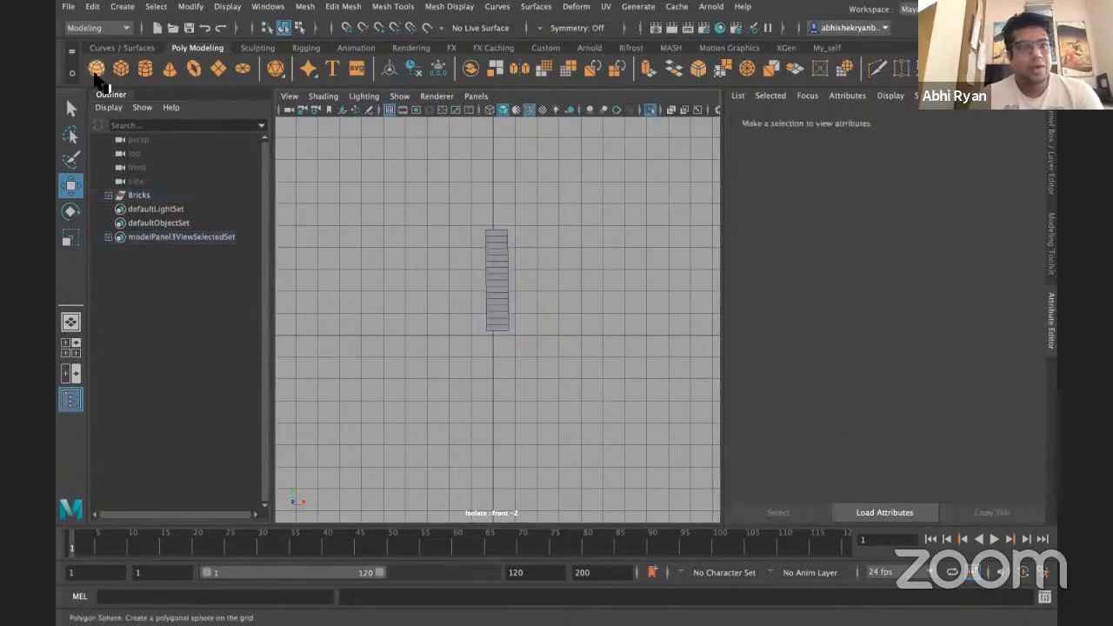
Create a polygon sphere and place it beside the block stack at about X 2.82 and Y 2.31
left_click(96, 68)
left_click_drag(559, 336, 641, 341)
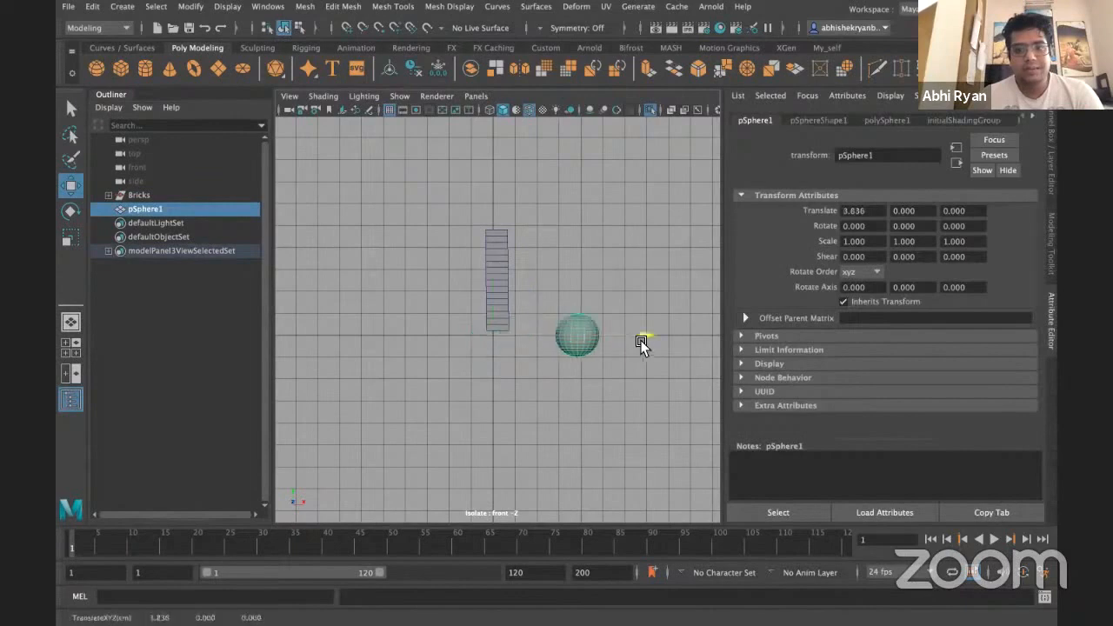
left_click_drag(577, 294, 584, 248)
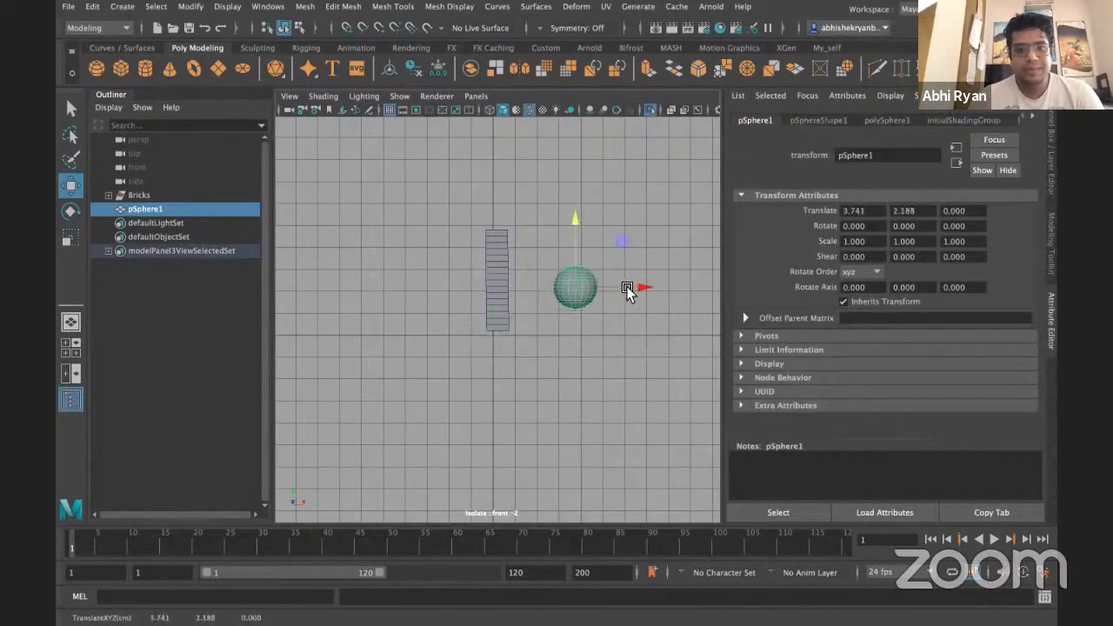
left_click_drag(629, 291, 610, 288)
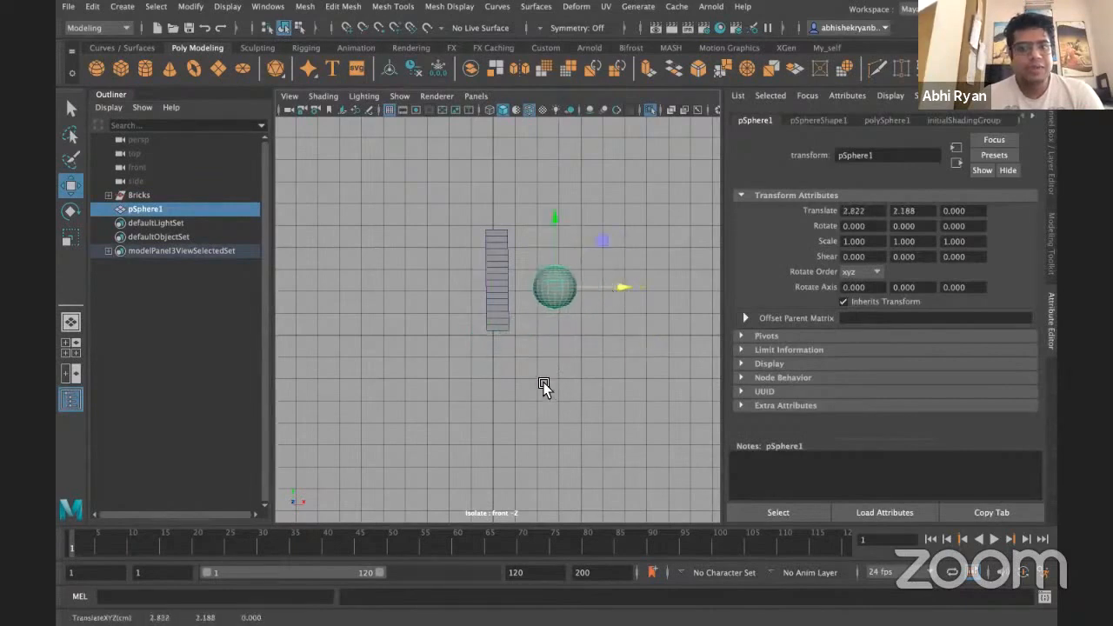
left_click_drag(561, 225, 561, 221)
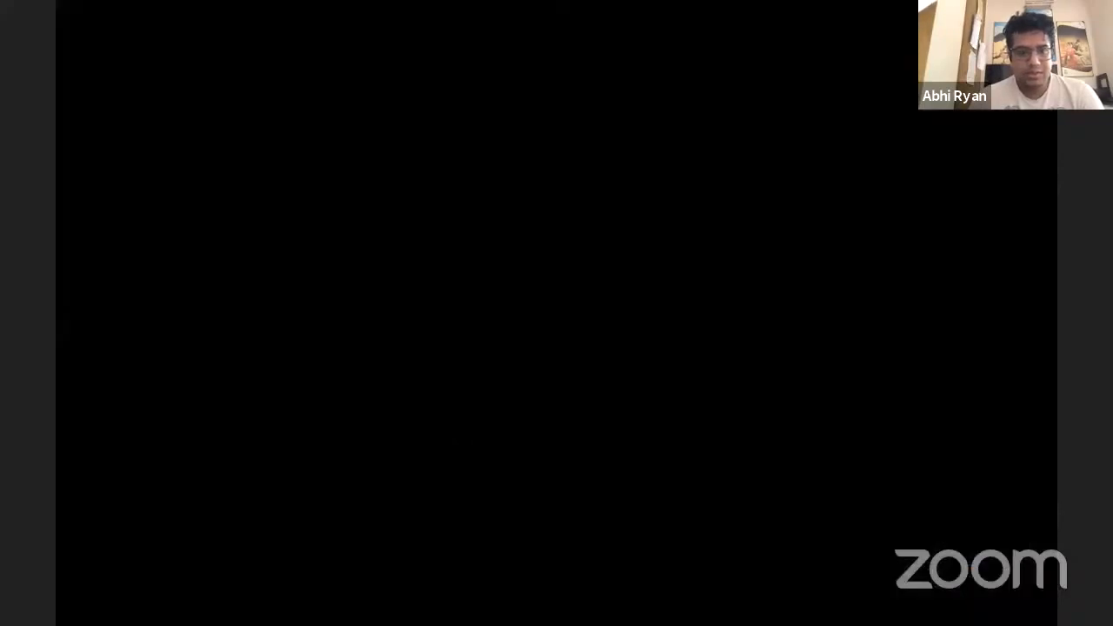
Switch the sphere beside the block stack to face selection and select the rings of faces around its top
key("space")
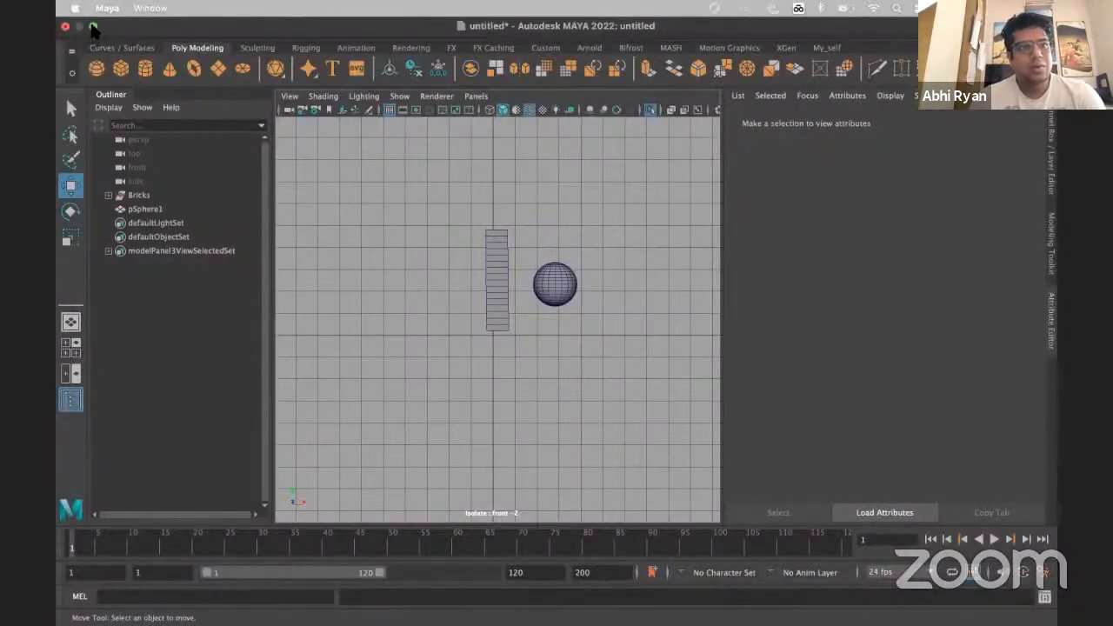
left_click(94, 29)
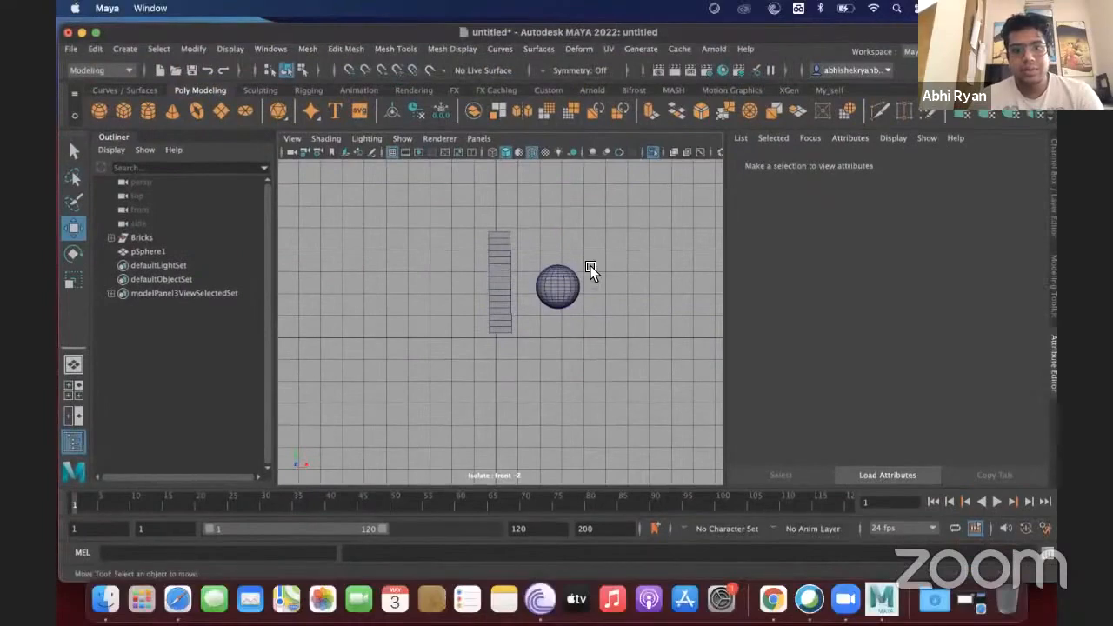
scroll(589, 271, "up", 5)
left_click(618, 210)
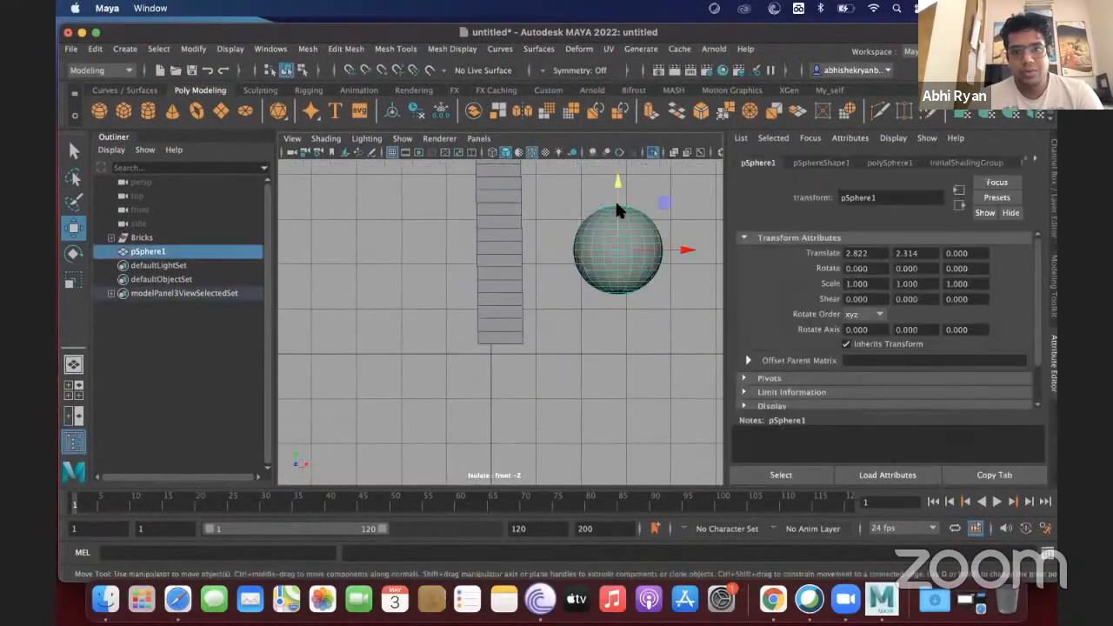
right_click_drag(617, 205, 618, 241)
middle_click_drag(634, 221, 529, 407, "alt")
left_click(533, 312)
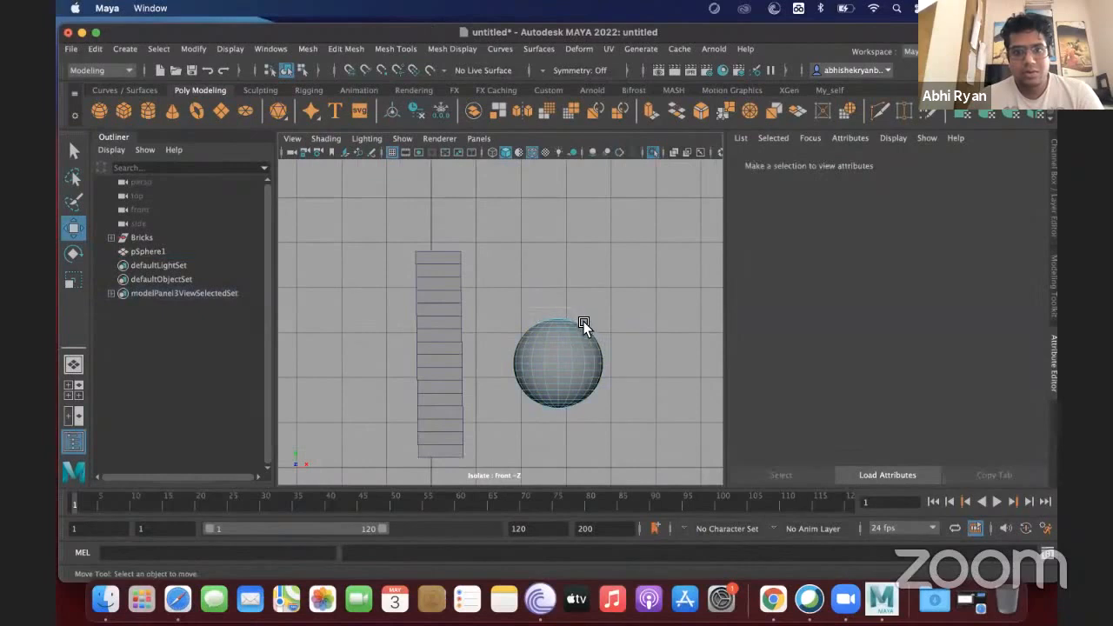
left_click_drag(583, 325, 626, 326)
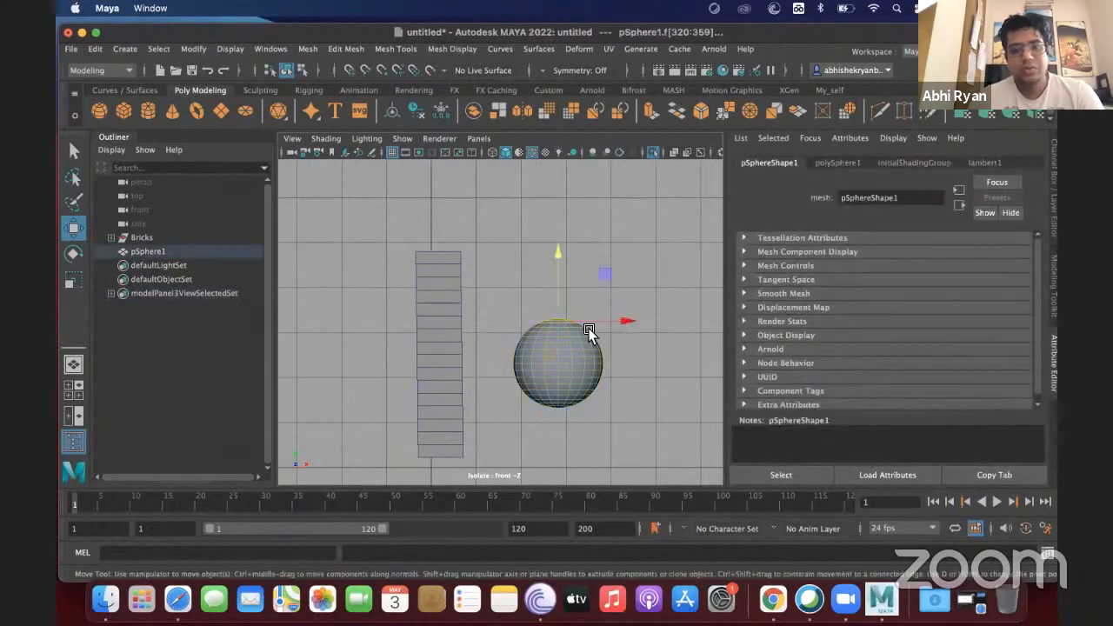
Reduce the selection to only the innermost ring of faces at the sphere's top pole
scroll(560, 376, "down", 5)
scroll(569, 364, "up", 5)
scroll(572, 357, "up", 5)
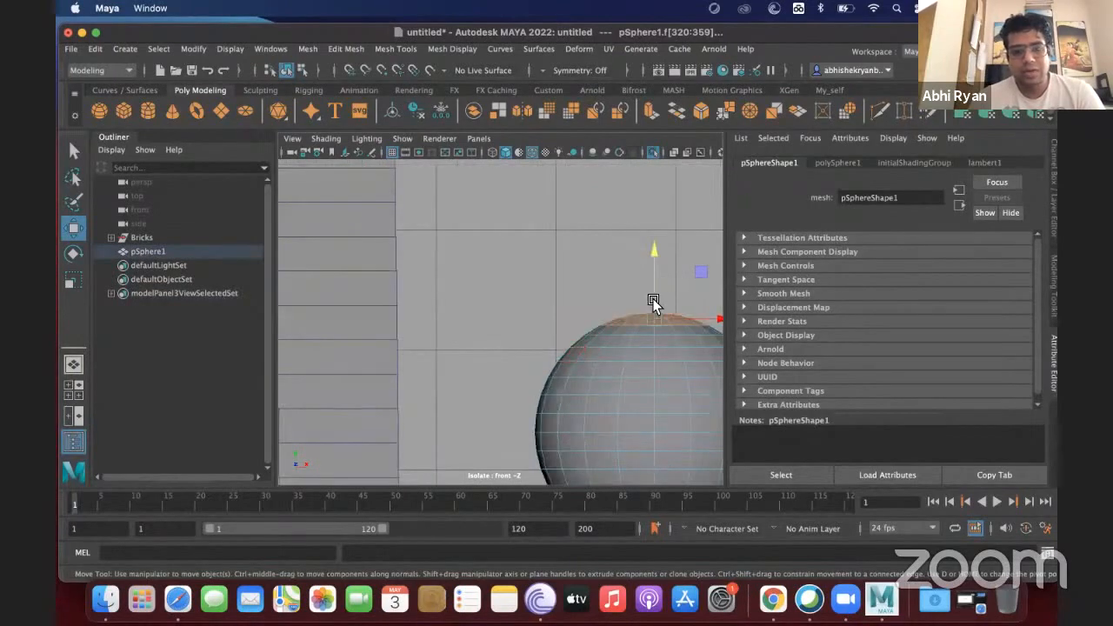
middle_click_drag(654, 301, 482, 278, "alt")
scroll(482, 278, "up", 5)
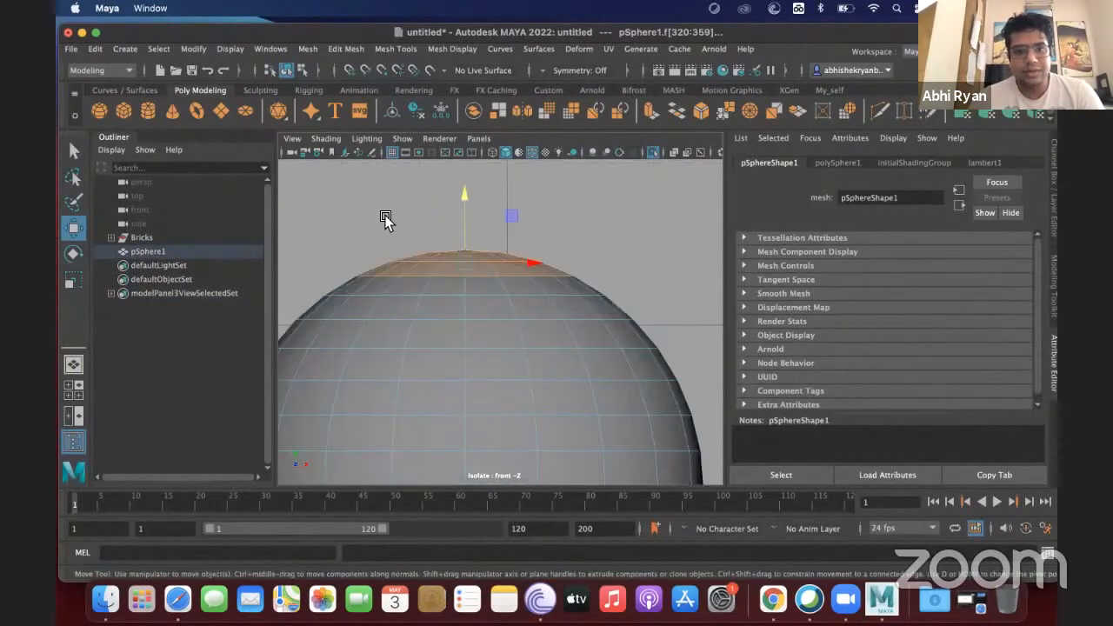
left_click(488, 248)
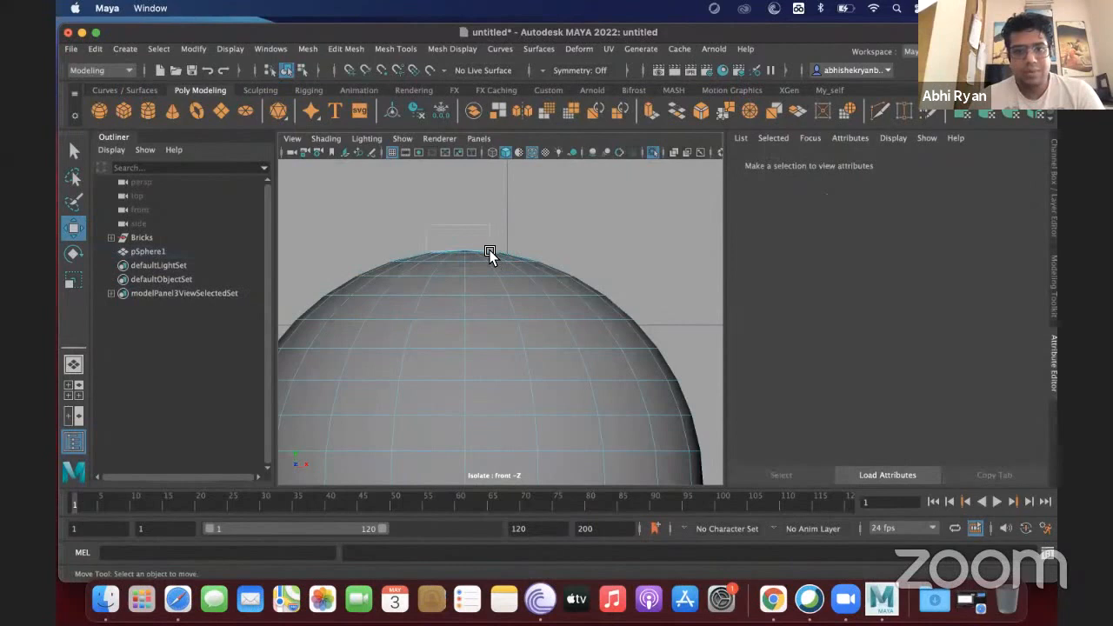
left_click_drag(597, 268, 454, 249)
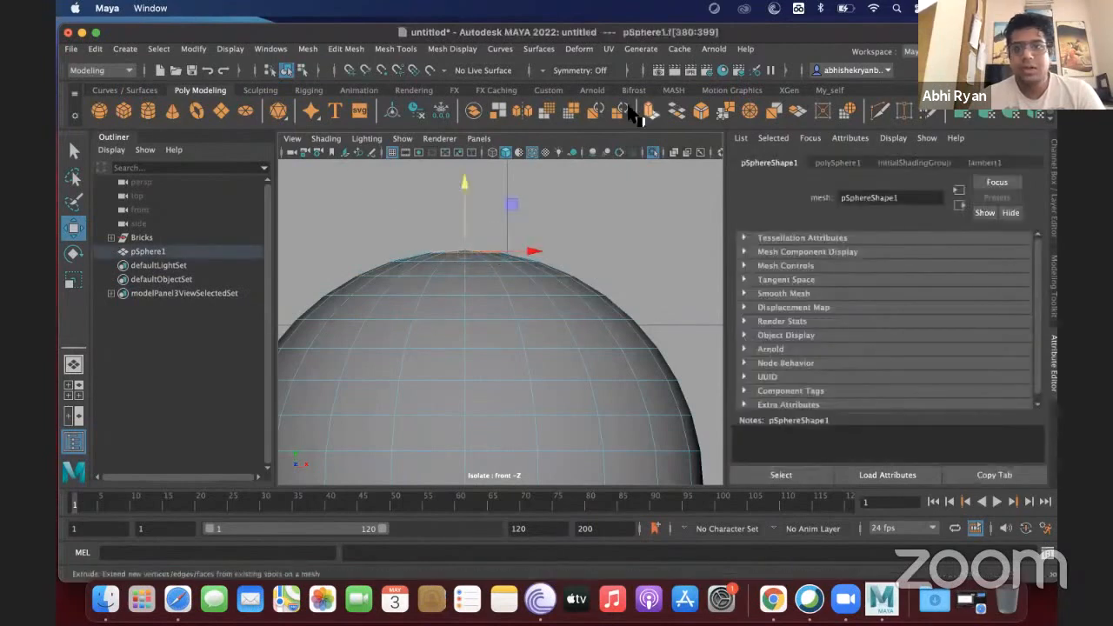
Extrude the top pole faces straight up to about Y 7.42 to form a thin rod on the sphere
left_click(654, 113)
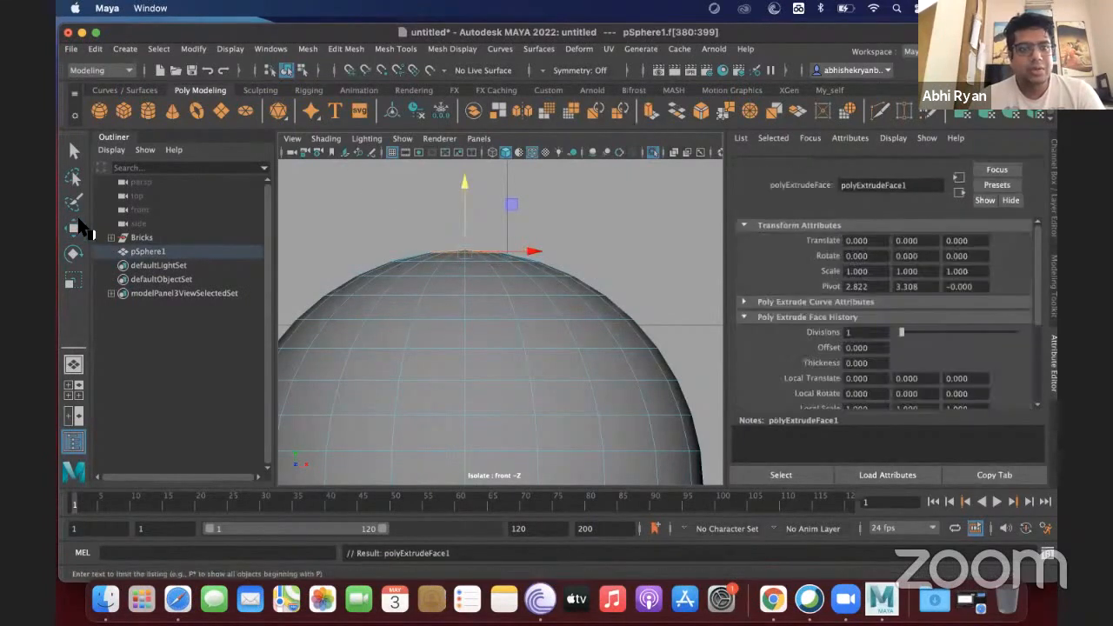
key("w")
scroll(465, 230, "down", 10)
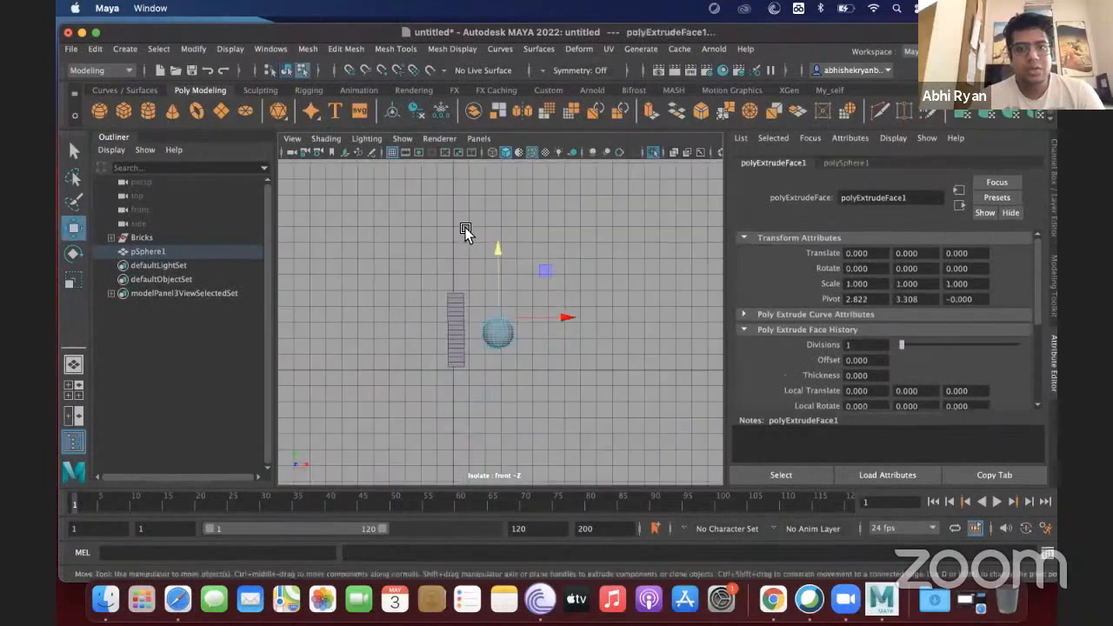
left_click_drag(498, 252, 510, 189)
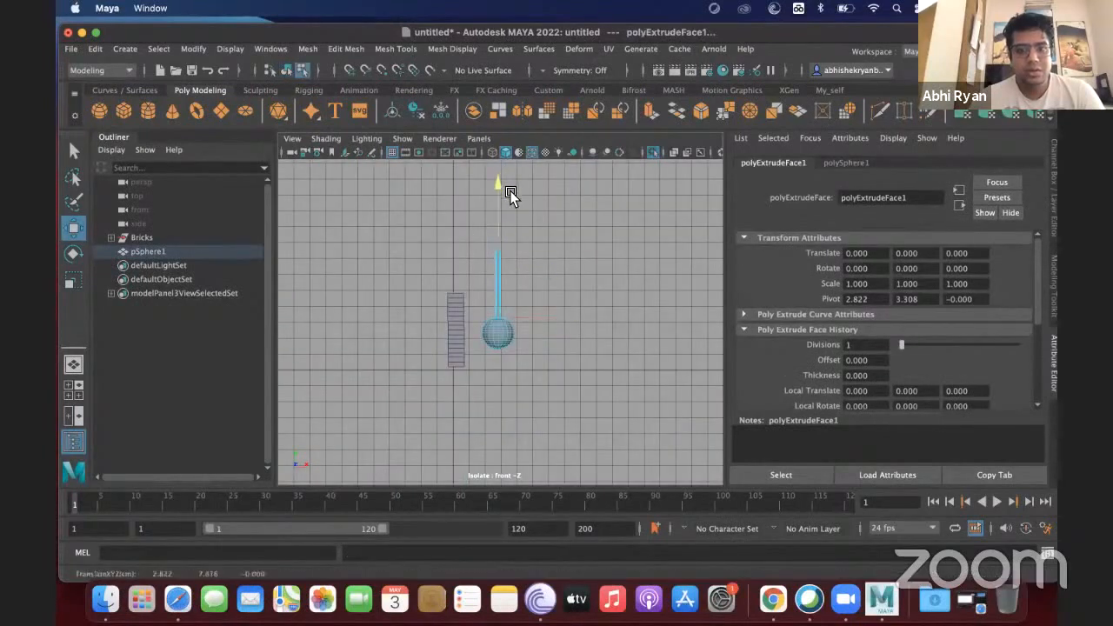
Return to object mode and move the sphere with its rod to about X 3.48 and Y 2.05
right_click_drag(500, 280, 569, 206)
left_click(507, 335)
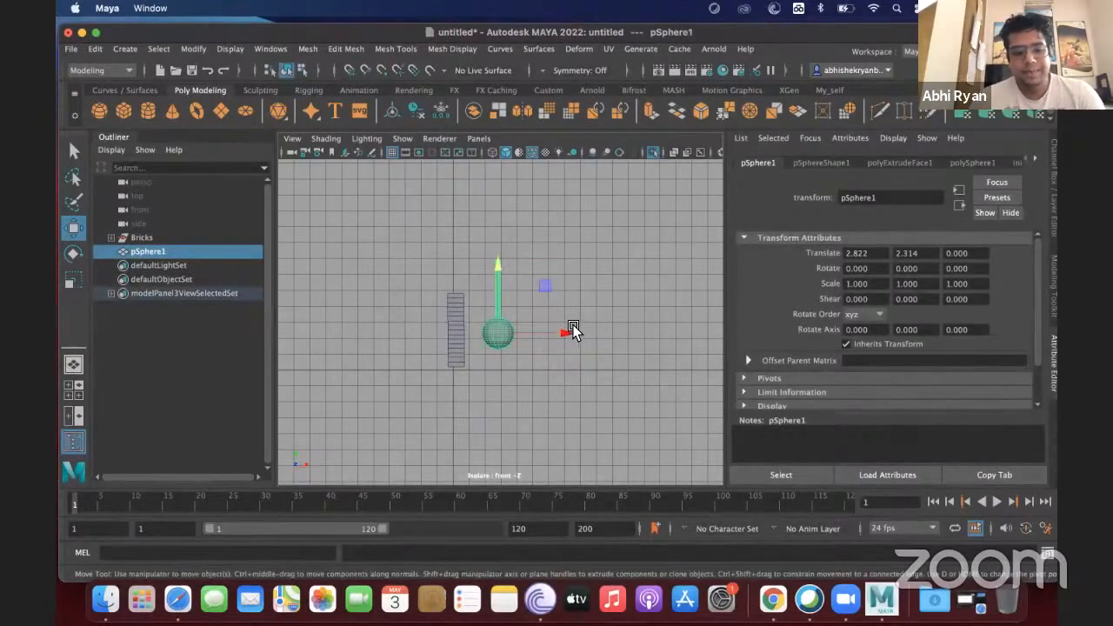
mouse_move(520, 331)
left_mouse_down()
mouse_move(502, 310)
mouse_move(510, 339)
left_mouse_up()
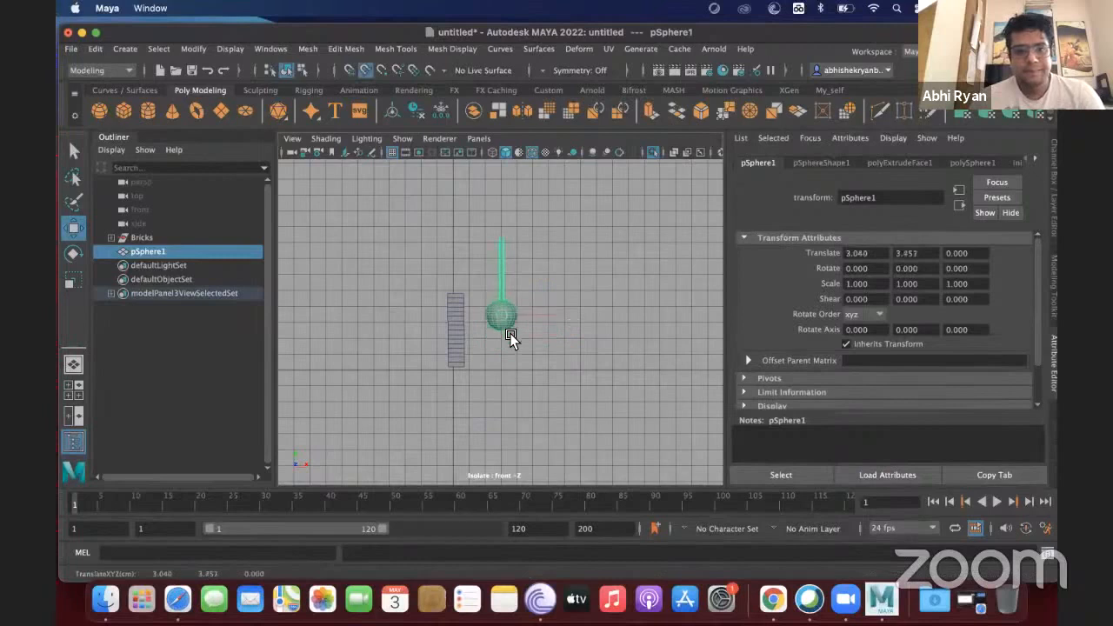
key("v")
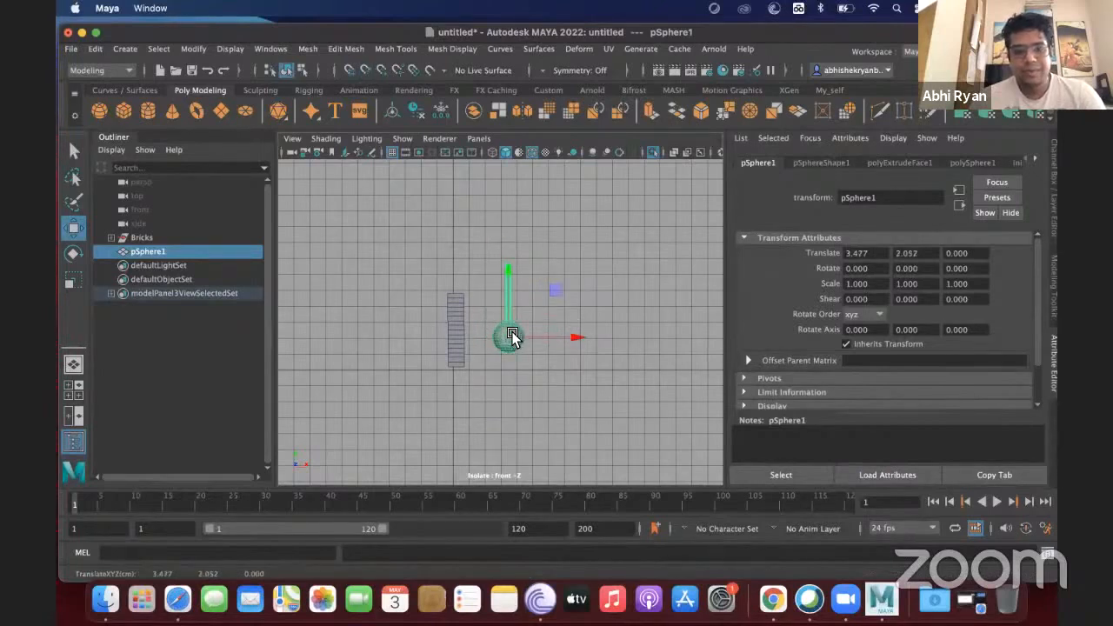
Move the pivot of the sphere object from its centre up to the tip of the rod
key("d")
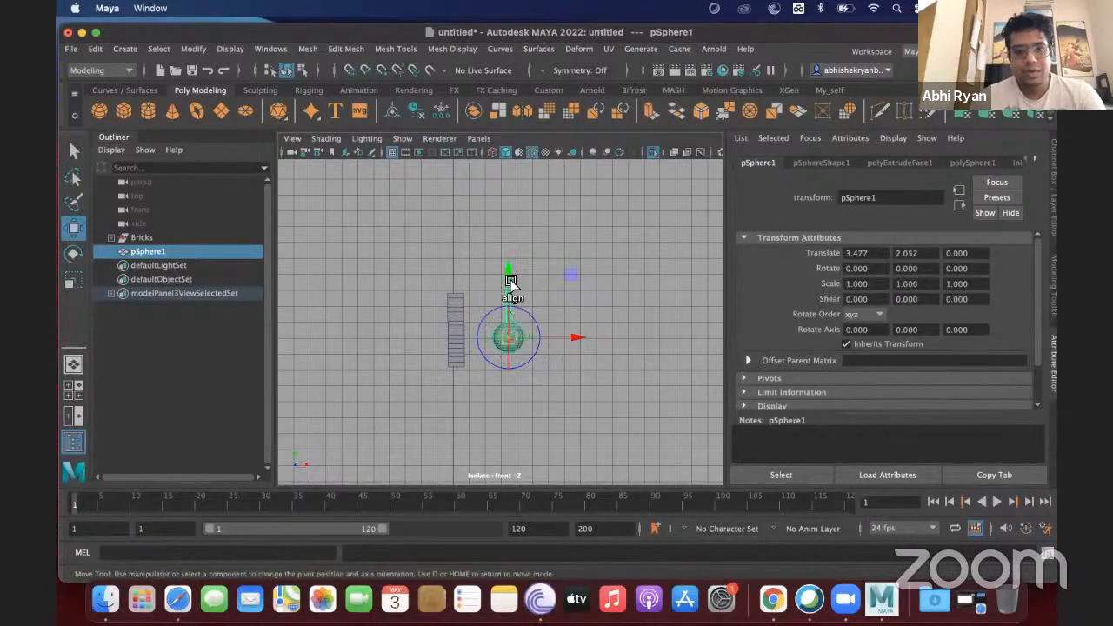
left_click_drag(511, 283, 510, 264)
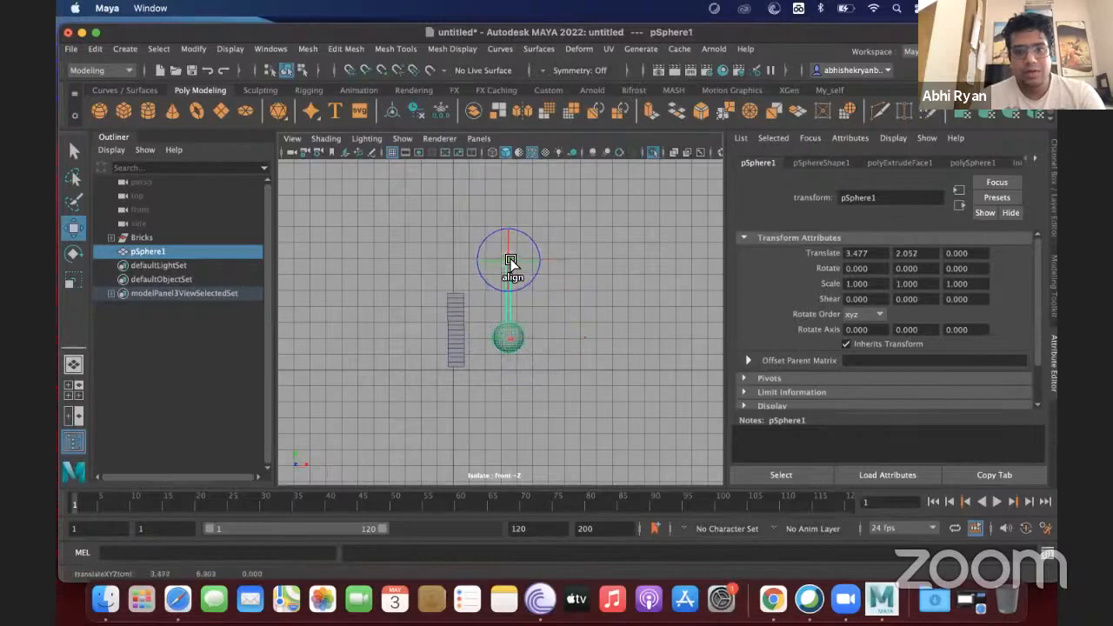
scroll(525, 231, "down", 2)
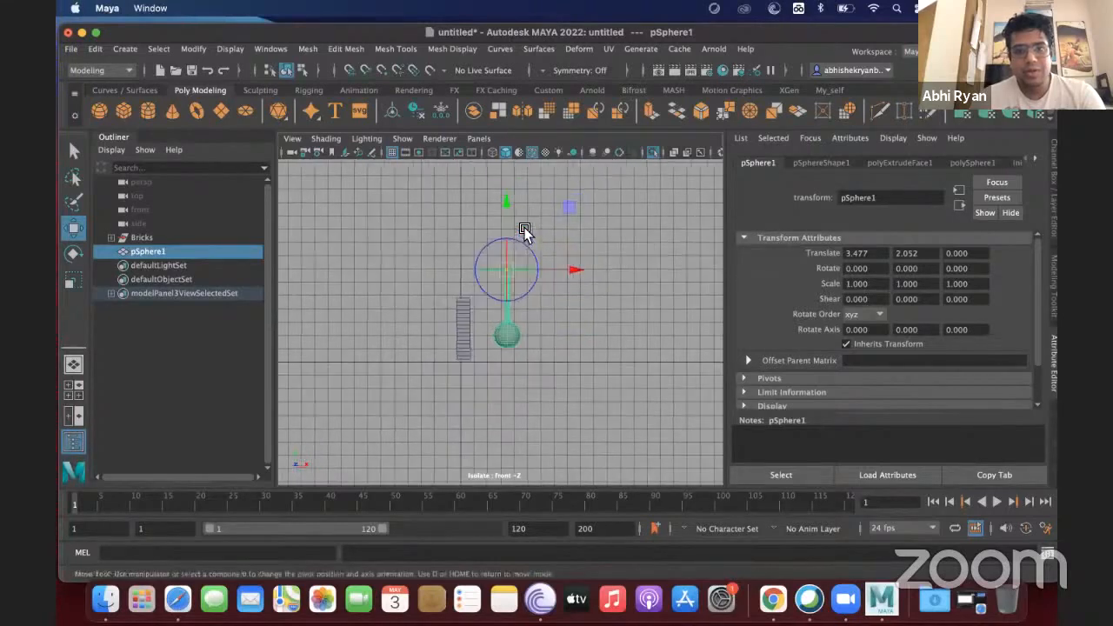
scroll(524, 230, "up", 4)
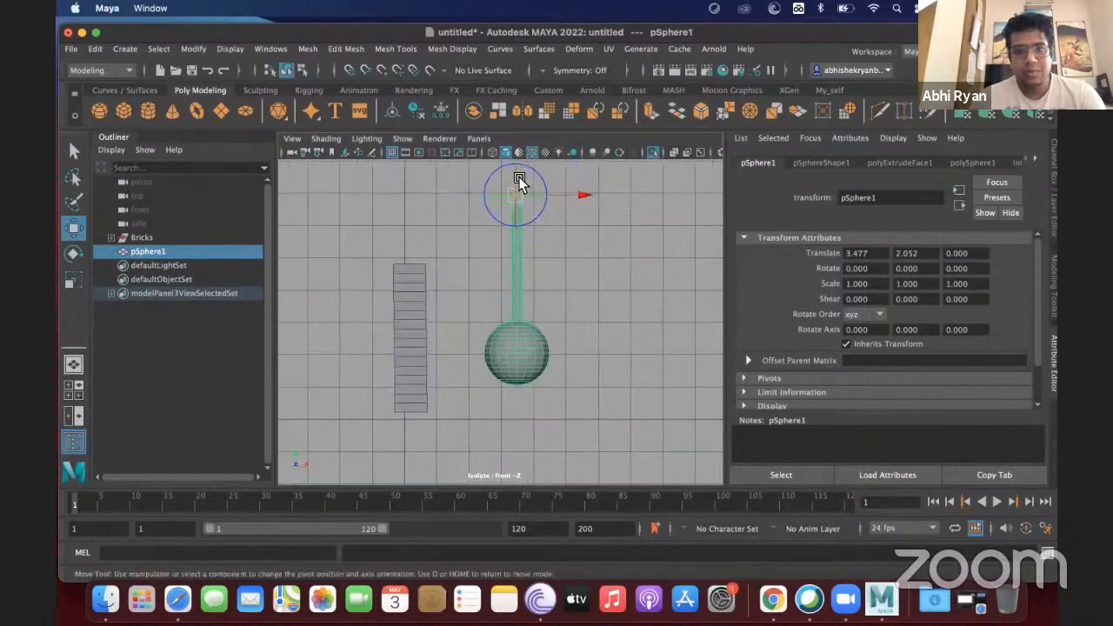
left_click(519, 193)
left_click(522, 254)
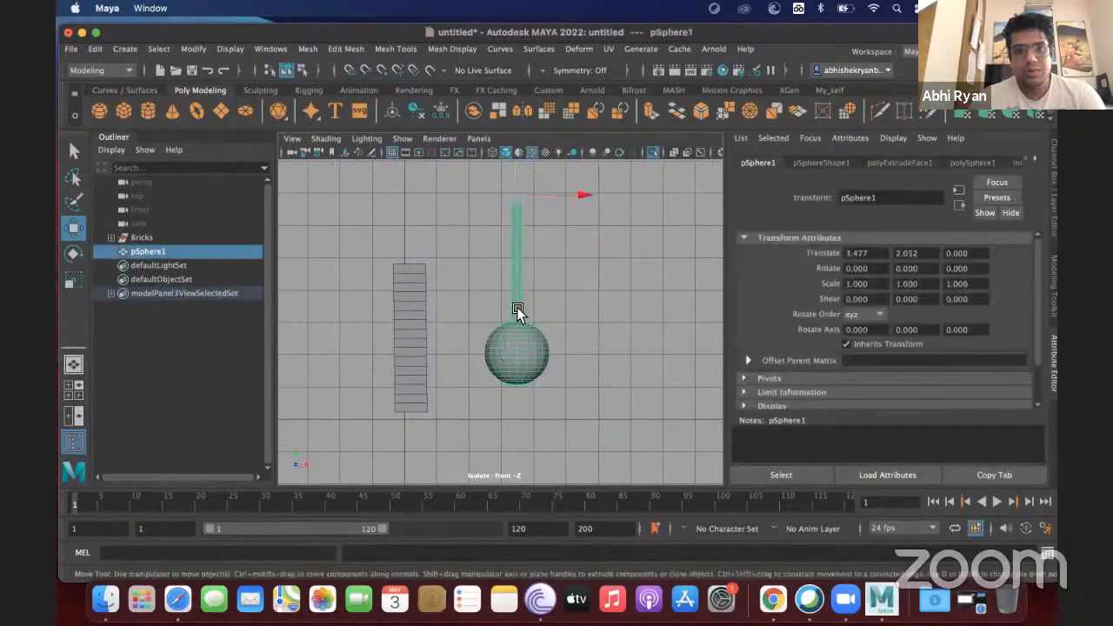
left_click_drag(519, 197, 520, 207)
key("d")
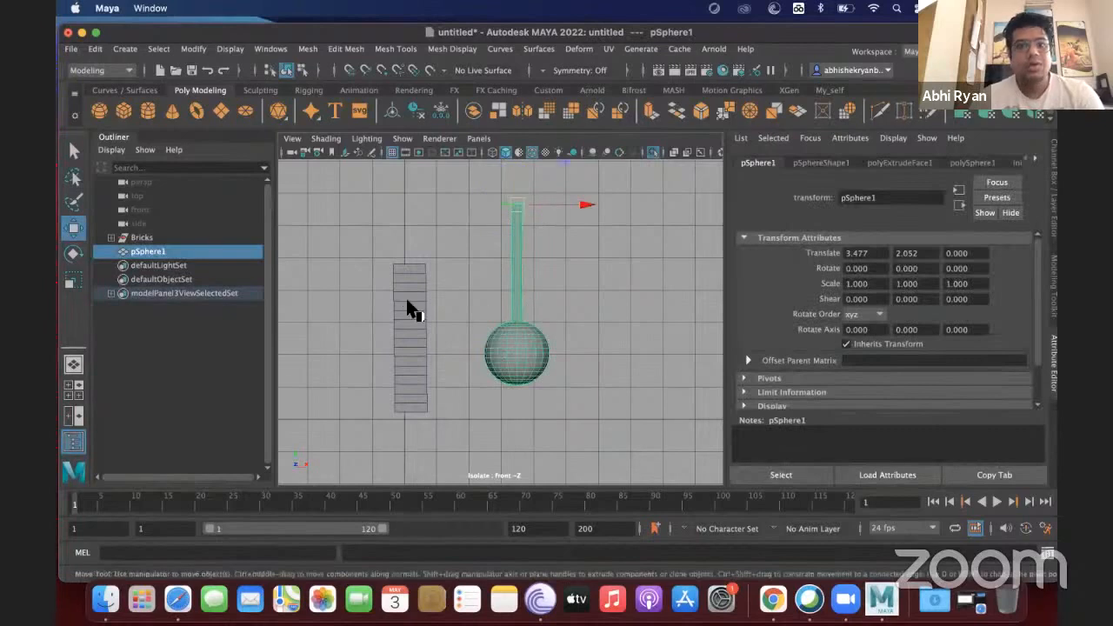
Try rotating the sphere and rod around the relocated pivot, and undo the rotation
left_click(74, 228)
left_click(497, 275)
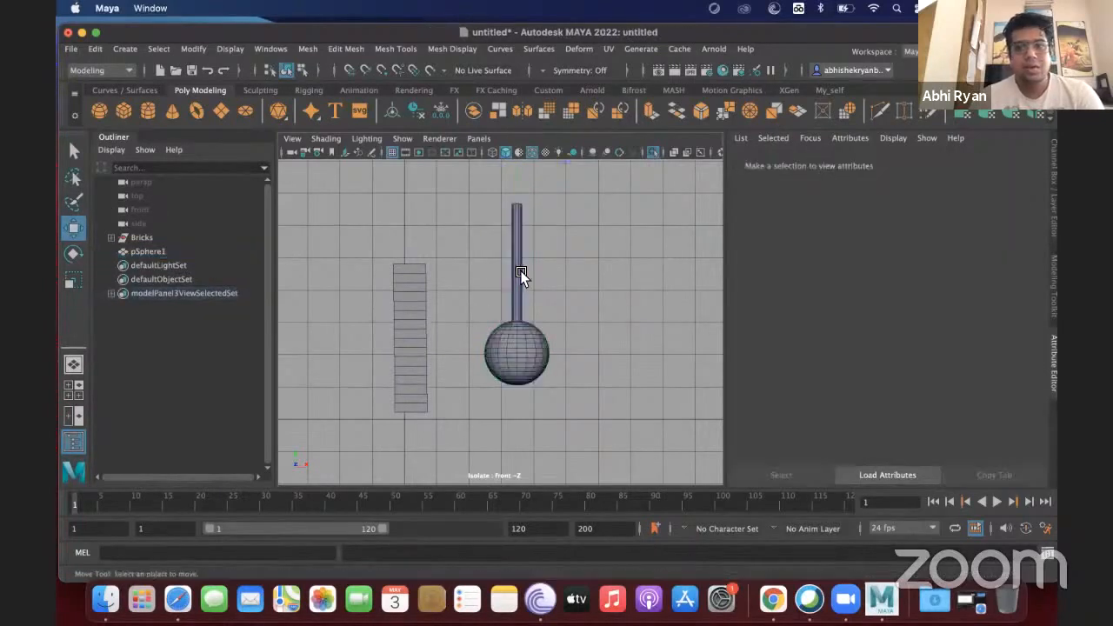
left_click(522, 291)
key("e")
left_click_drag(570, 261, 523, 423)
key("ctrl+z")
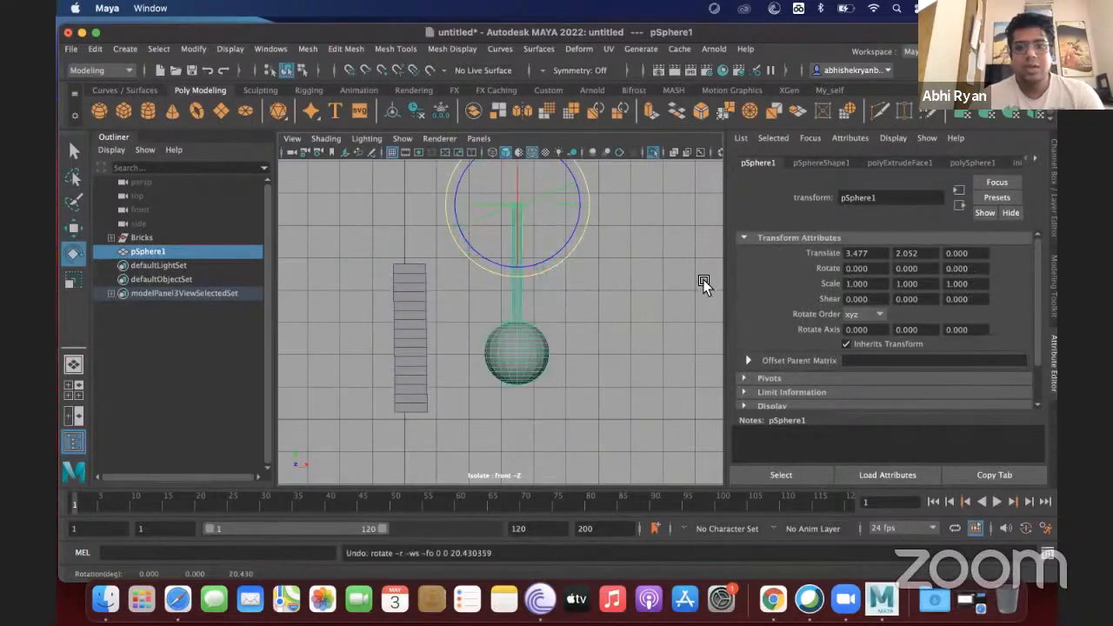
Show the Channel Box and freeze the transformations of pSphere1
key("ctrl+a")
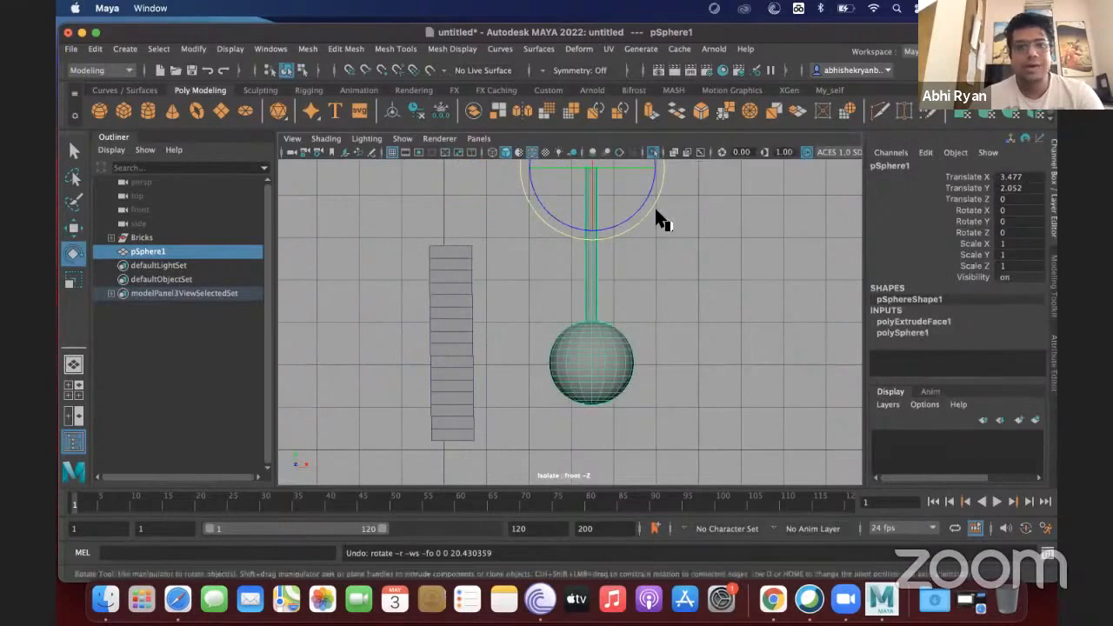
left_click(193, 49)
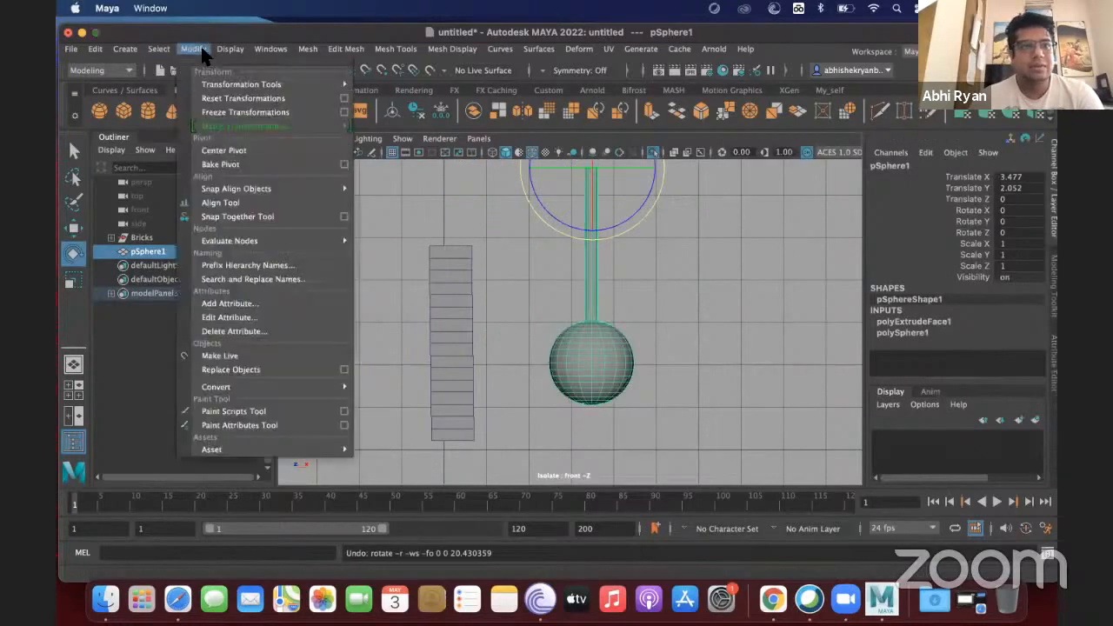
left_click(213, 112)
Try swinging the sphere toward the bricks around the Z axis, undo the rotation, and clear the selection
left_click_drag(644, 226, 547, 274)
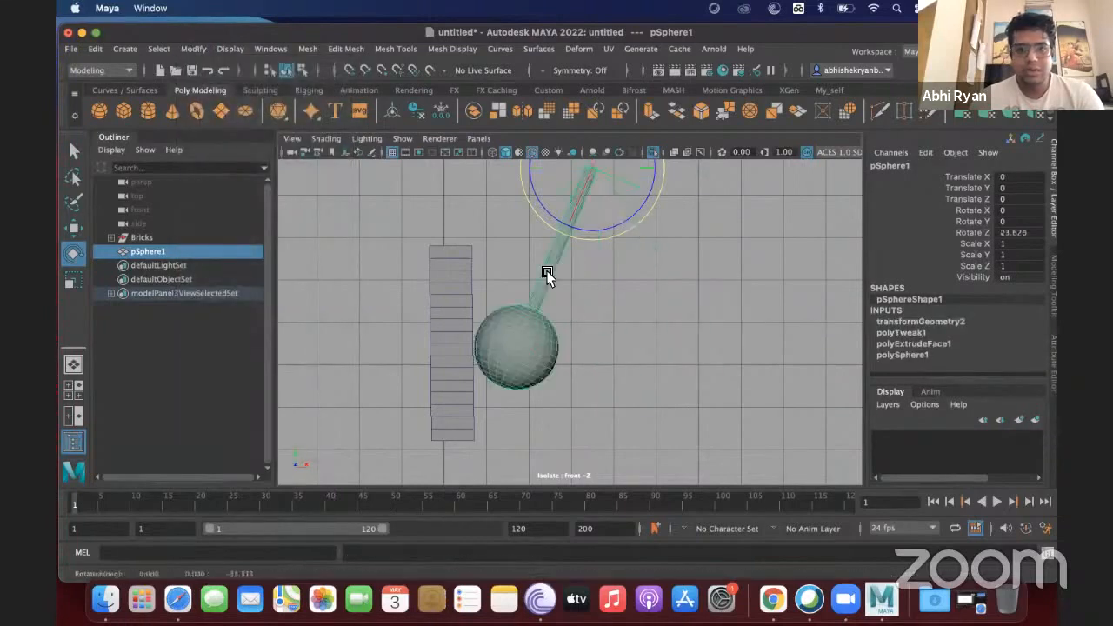
left_click_drag(698, 199, 693, 203)
key("super+z")
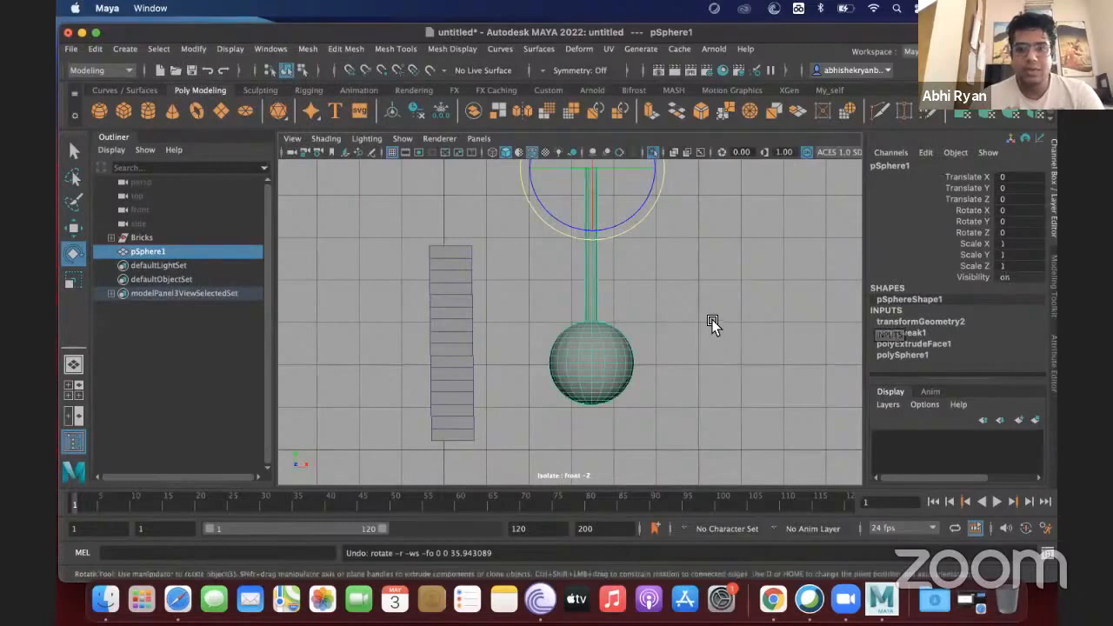
left_click(567, 285)
left_click(598, 248)
left_click(691, 254)
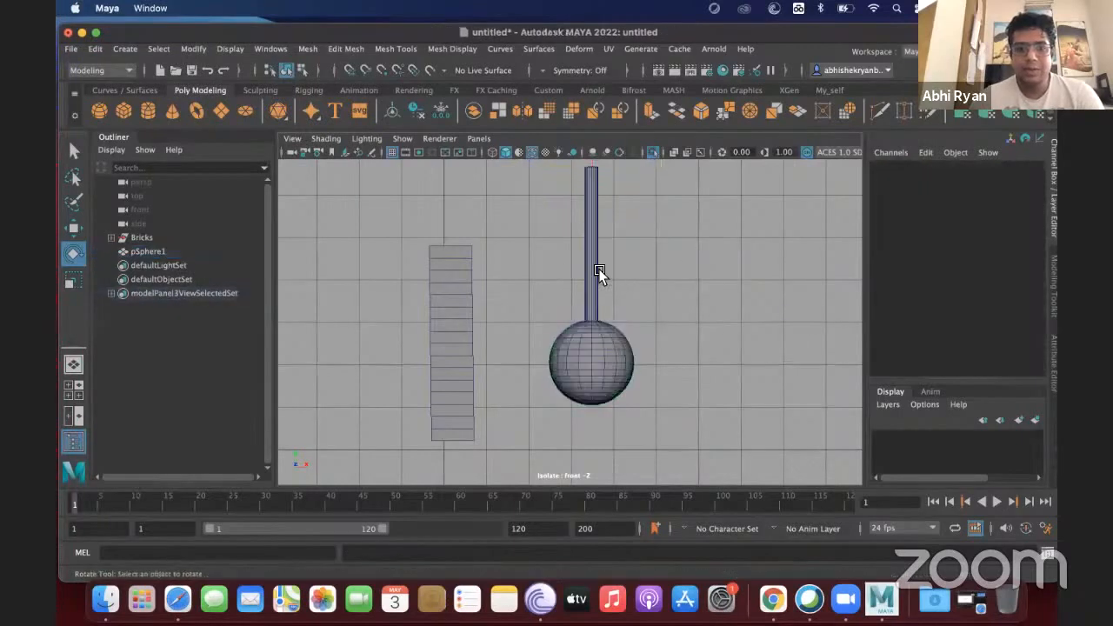
Switch to the perspective view and move the sphere and rod along Z to about 3.17
key("space")
left_click_drag(710, 317, 715, 280)
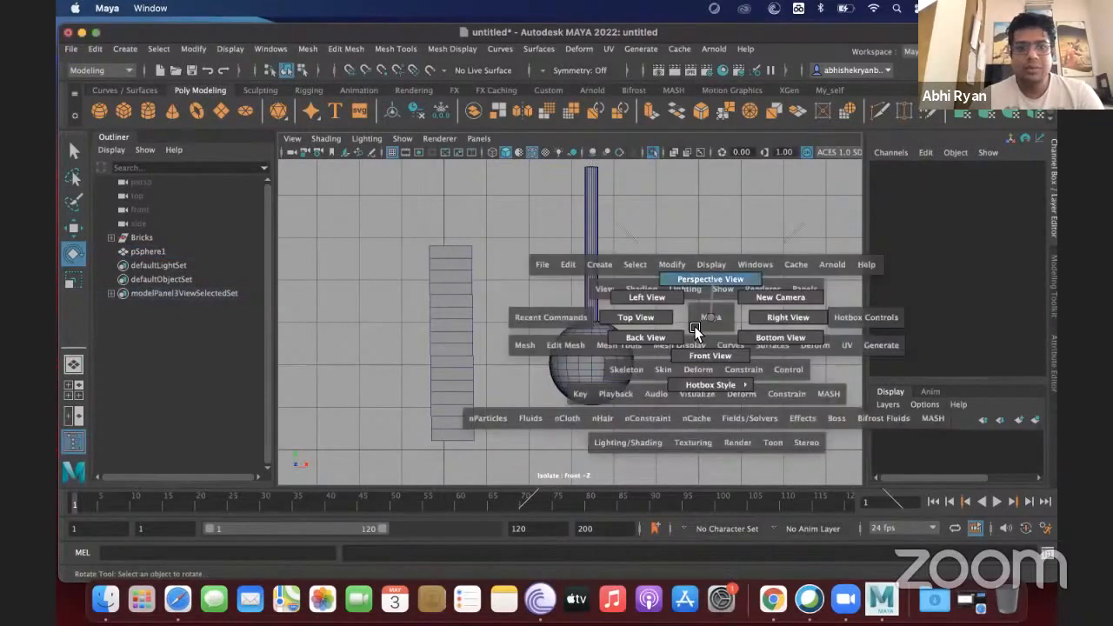
left_click_drag(696, 330, 588, 242)
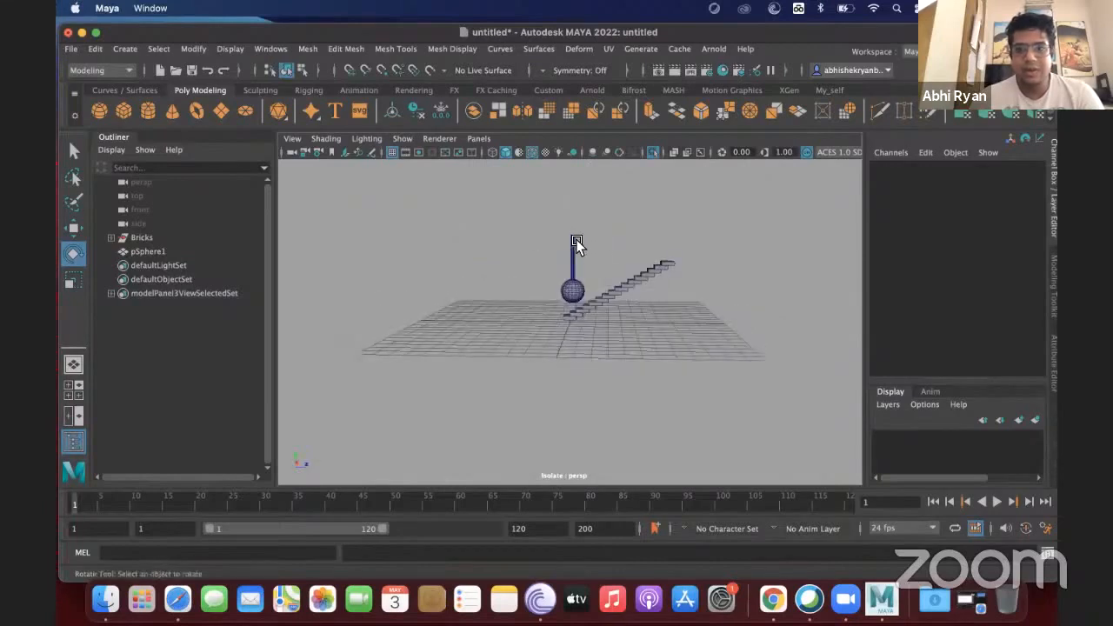
left_click(575, 246)
key("w")
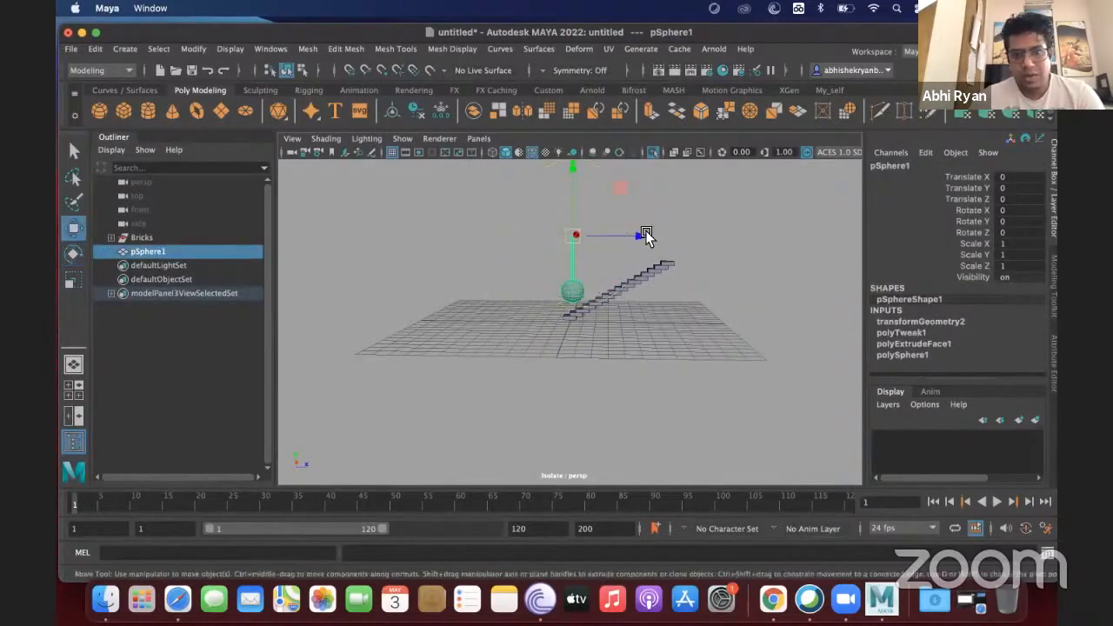
left_click_drag(640, 237, 676, 235)
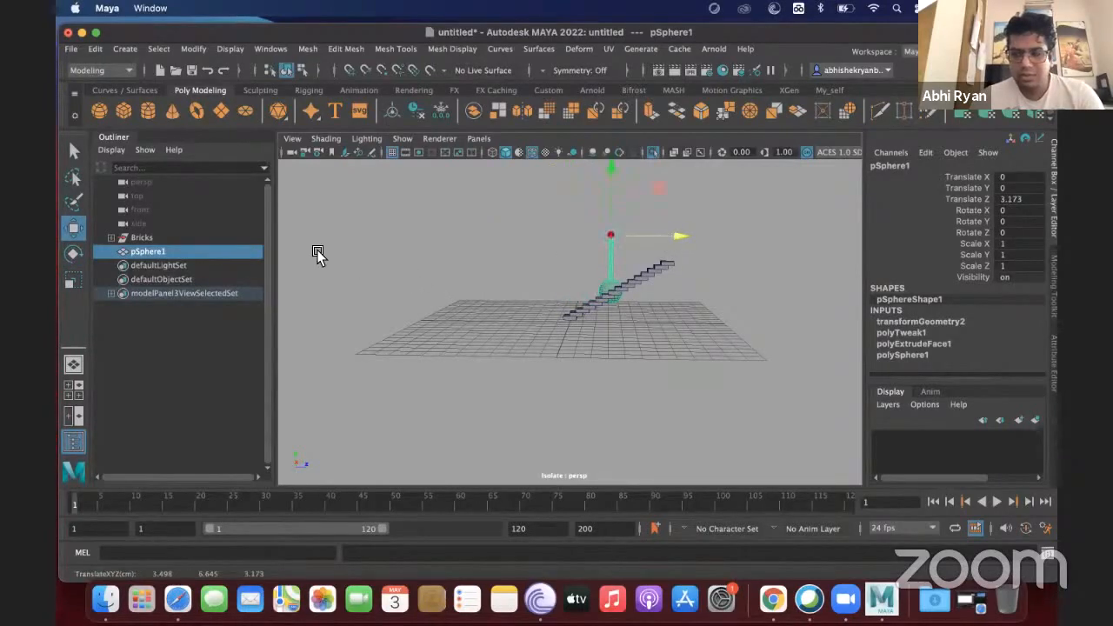
Rotate the sphere and rod about the Z axis to about -35.9 degrees
left_click_drag(340, 265, 478, 257, "alt")
left_click_drag(649, 282, 339, 348, "alt")
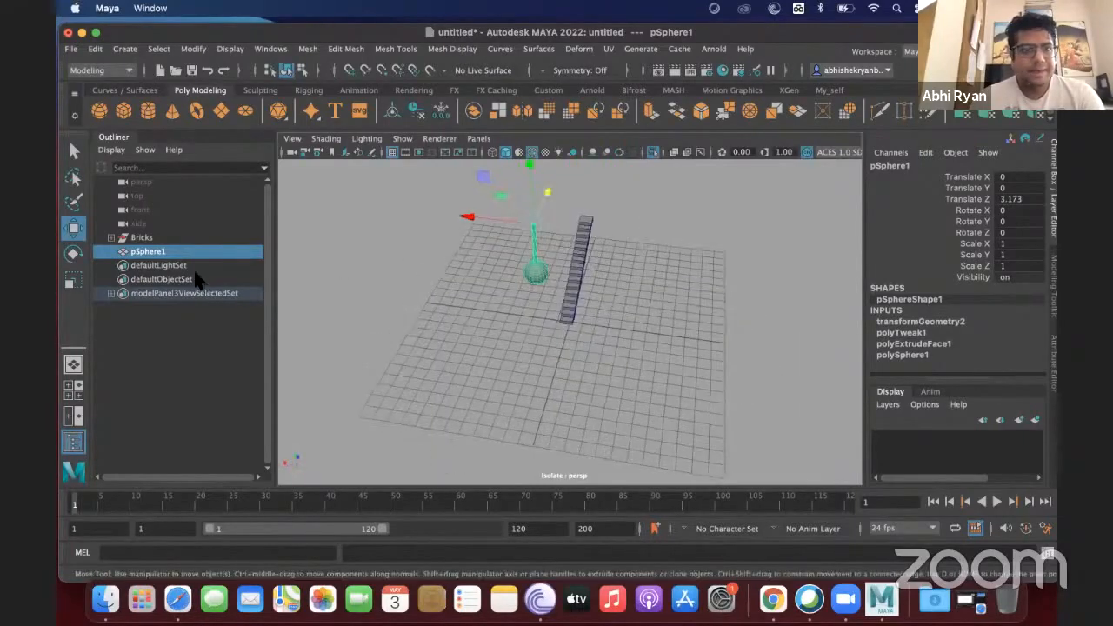
key("e")
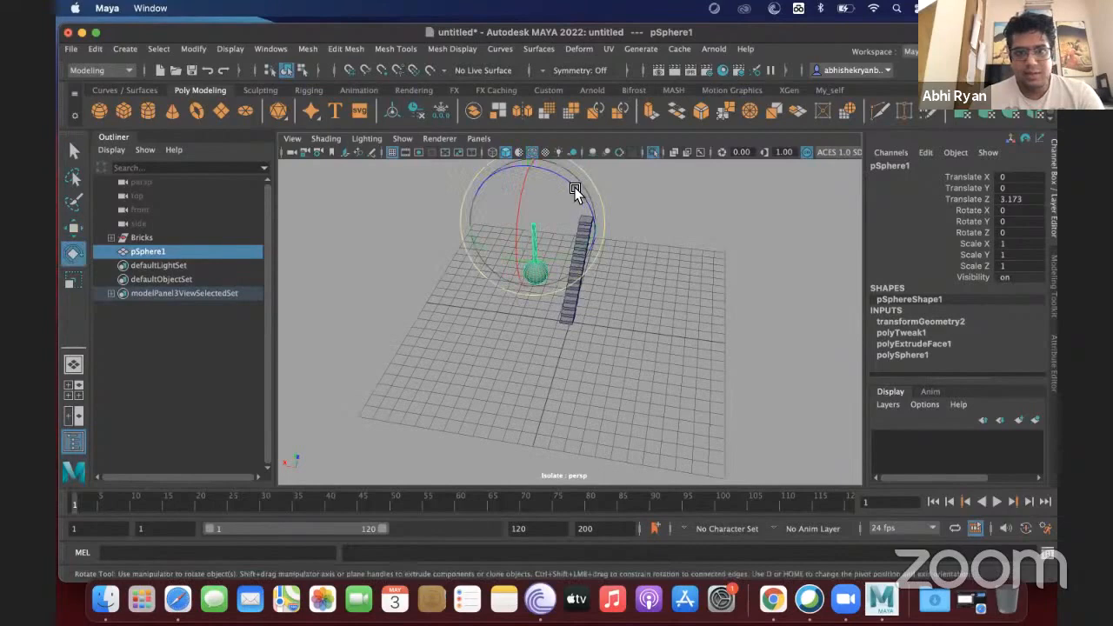
left_click_drag(575, 192, 624, 324)
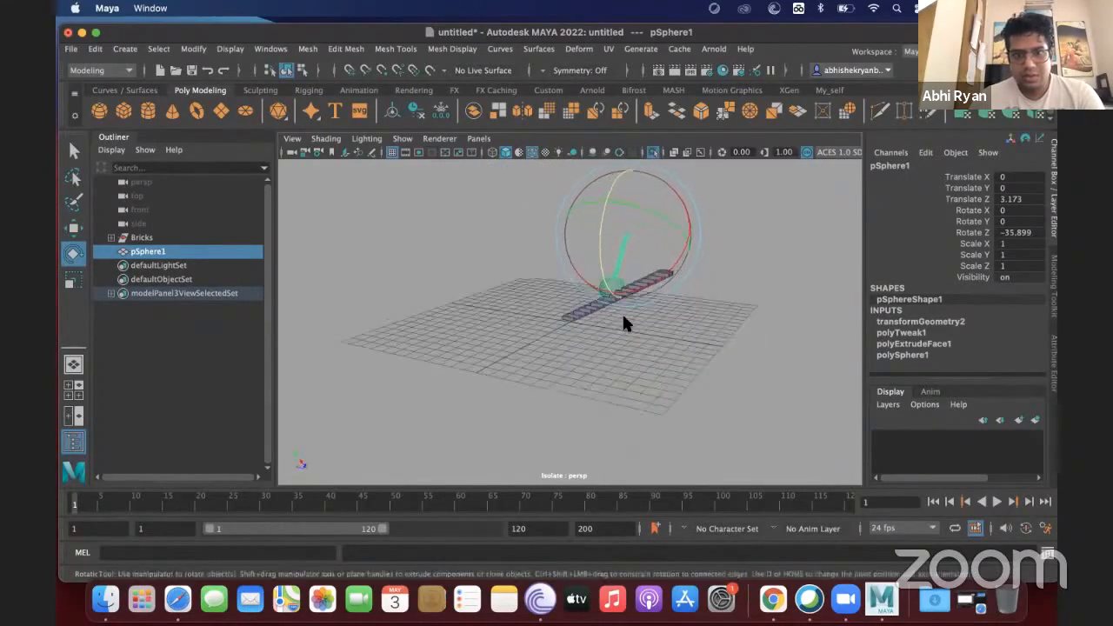
Undo the last rotation of the sphere and rod and clear the selection
mouse_move(624, 323)
right_mouse_down("ctrl")
mouse_move(556, 281)
mouse_move(640, 326)
right_mouse_up("ctrl")
scroll(639, 327, "down", 5)
scroll(638, 321, "up", 10)
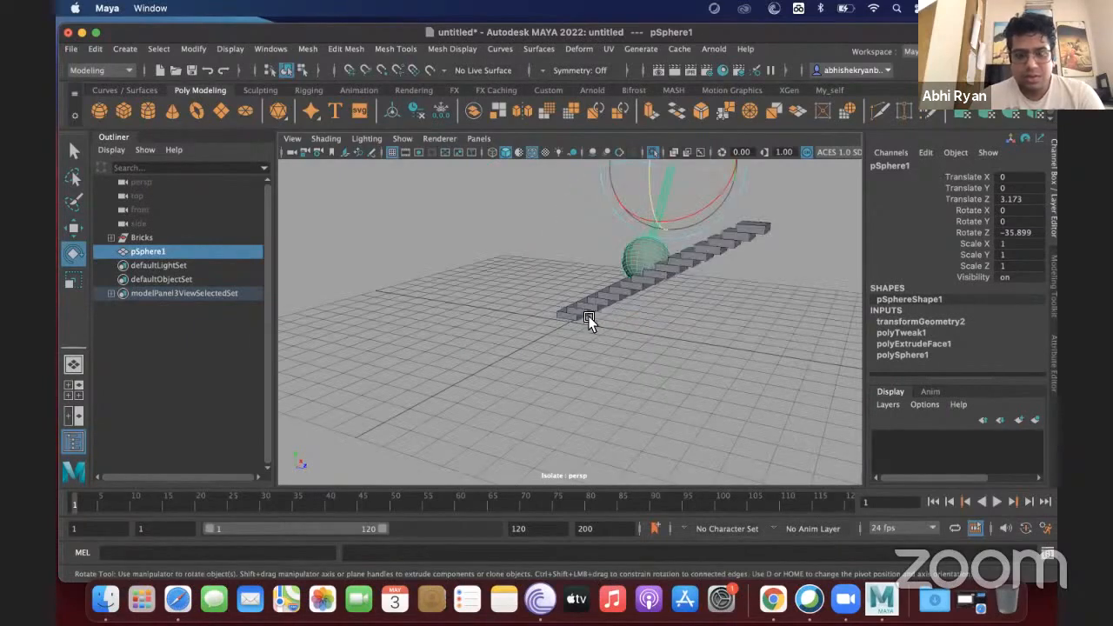
mouse_move(588, 320)
left_mouse_down("alt")
mouse_move(641, 322)
mouse_move(592, 317)
left_mouse_up("alt")
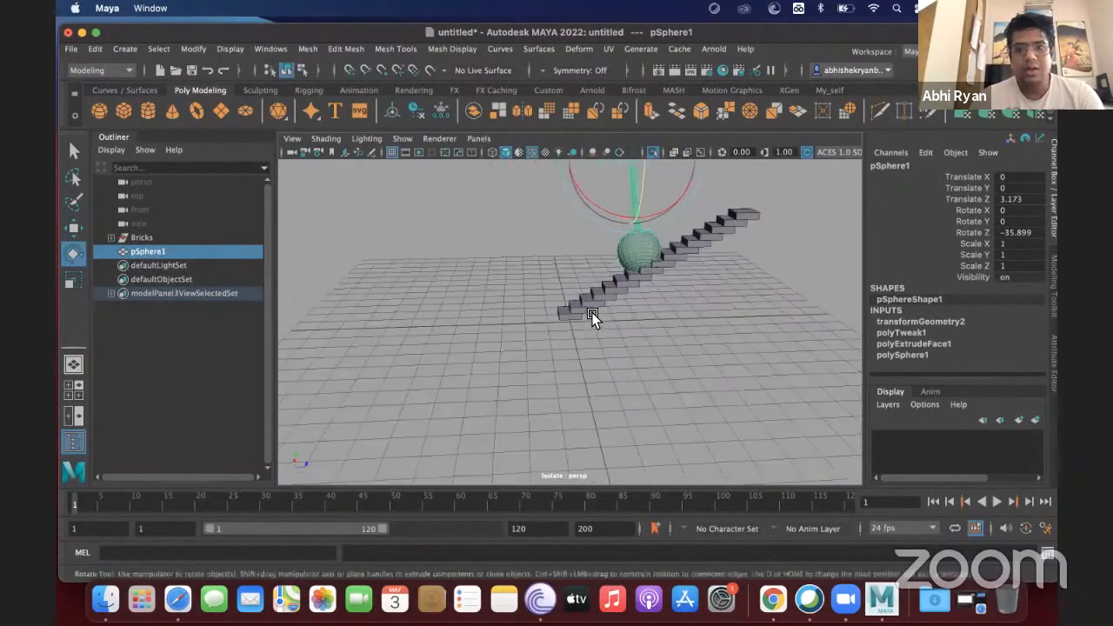
key("ctrl+z")
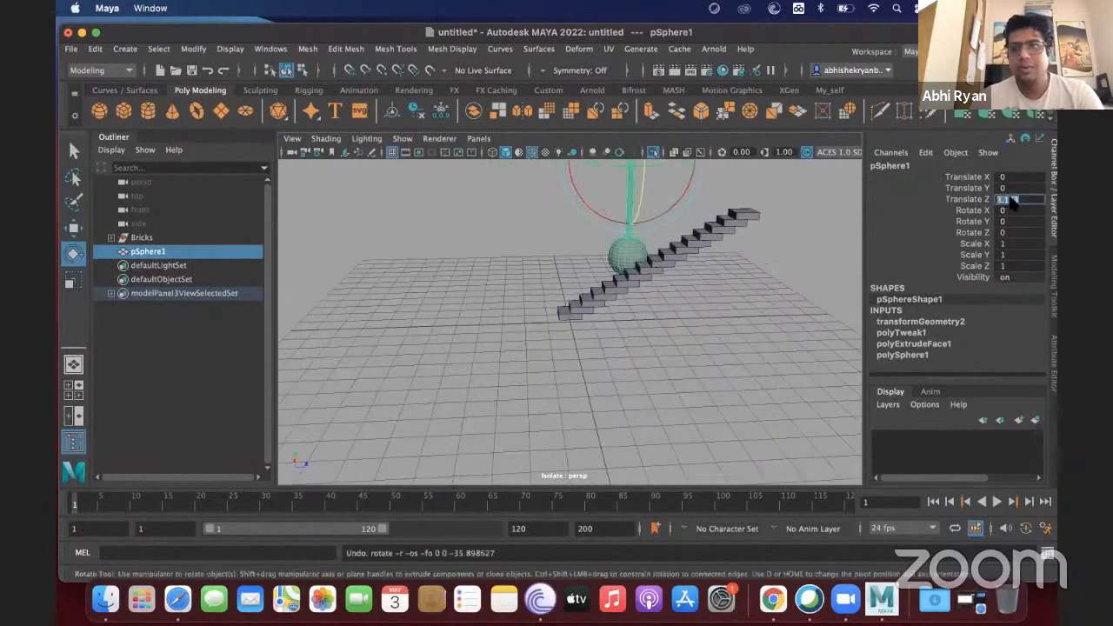
left_click(595, 279)
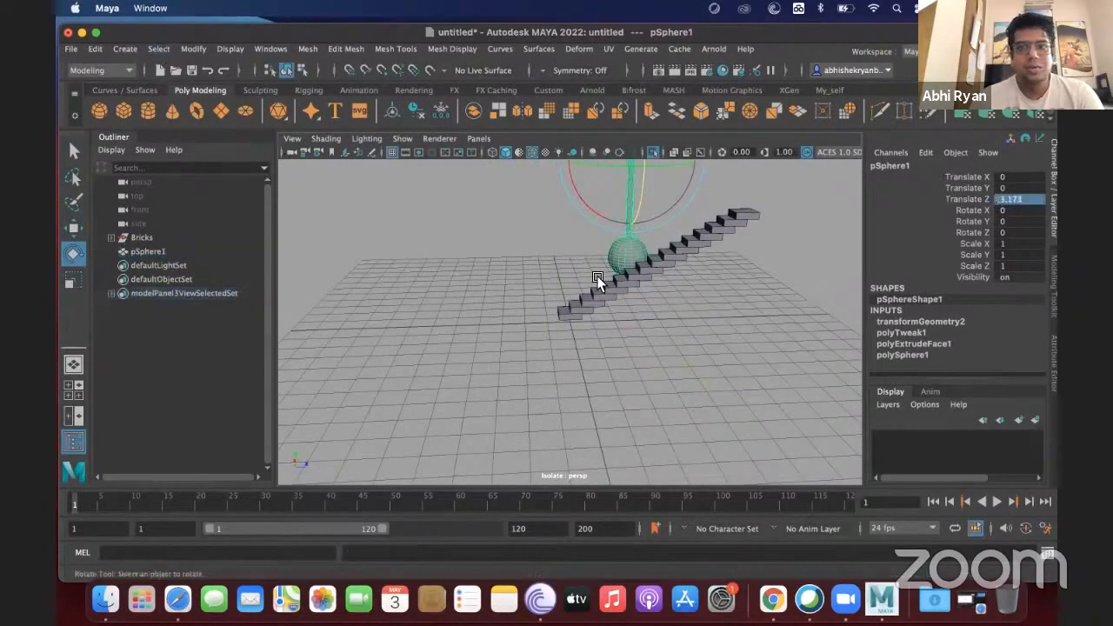
Freeze the transformations of pSphere1 at its new position beside the bricks and deselect it
left_click(629, 205)
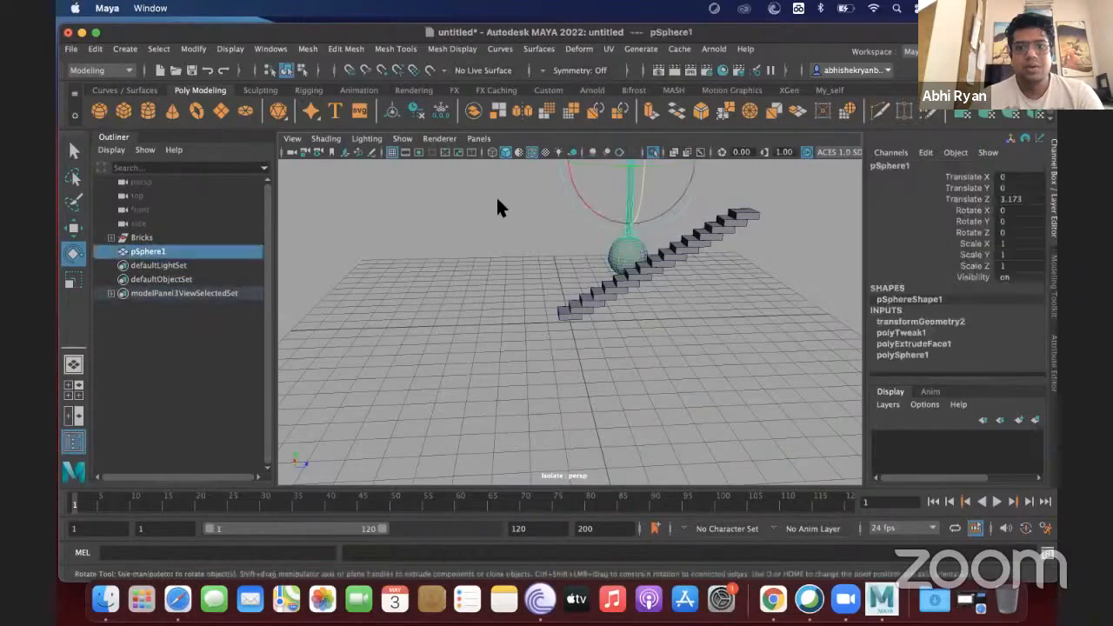
left_click(193, 49)
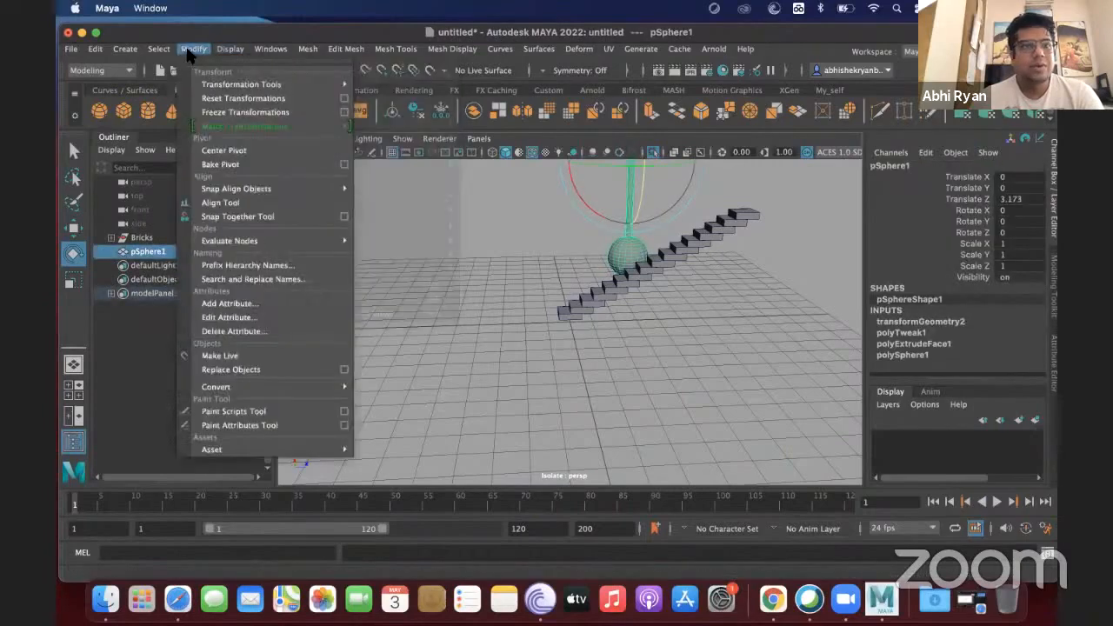
left_click(213, 113)
left_click(586, 223)
left_click_drag(684, 240, 519, 311)
left_click(470, 334)
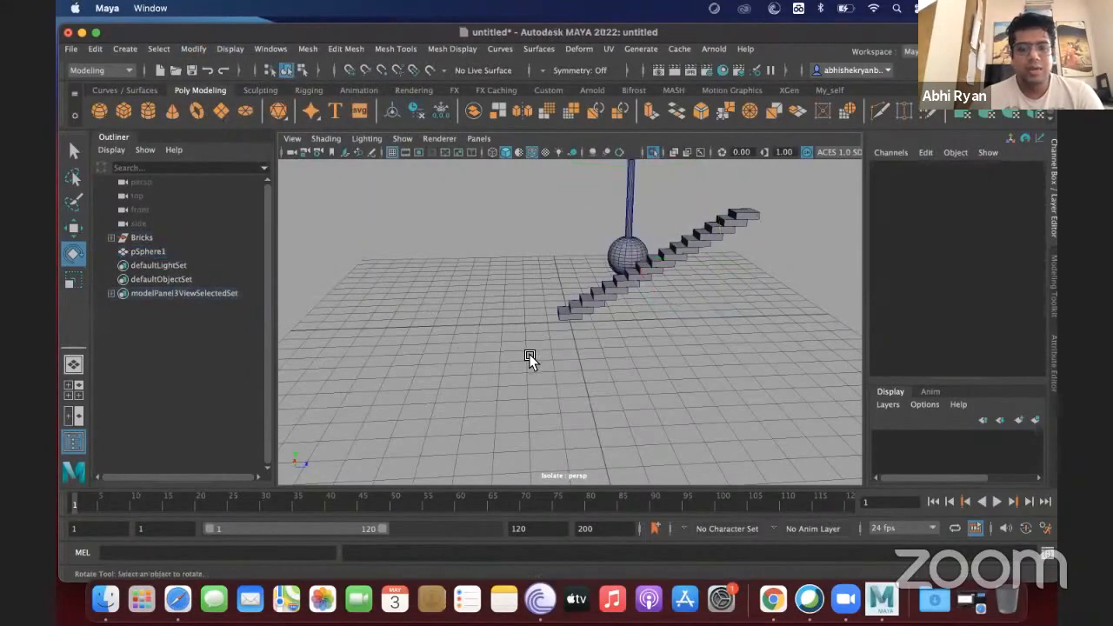
Select the sphere and rod and switch to the FX menu set
left_click_drag(530, 358, 478, 253, "alt")
left_click(480, 248)
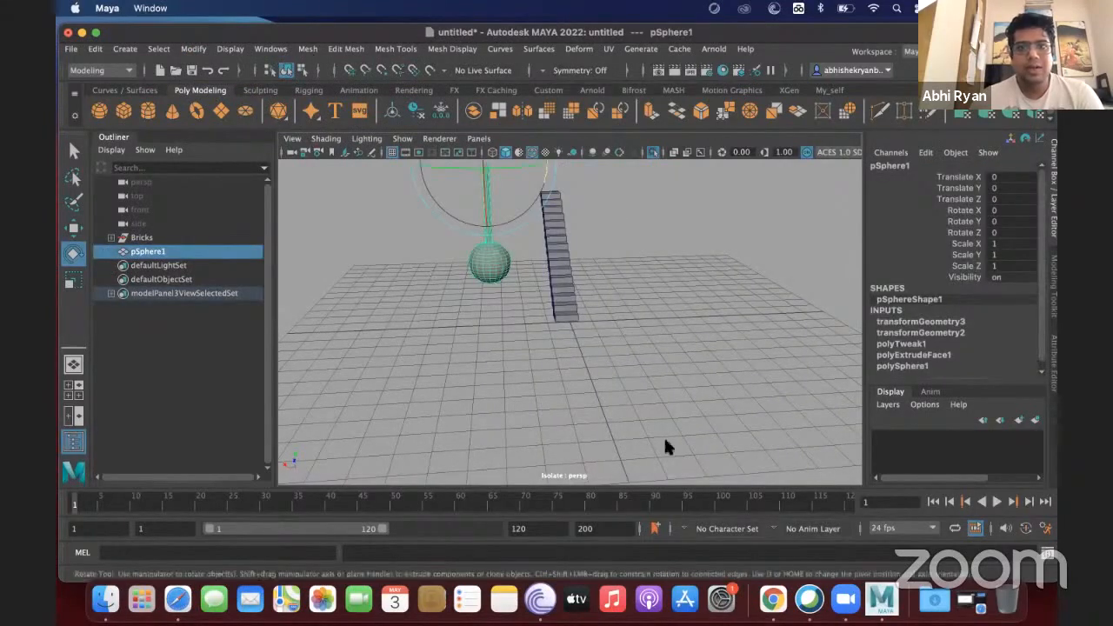
left_click(609, 49)
left_click(129, 70)
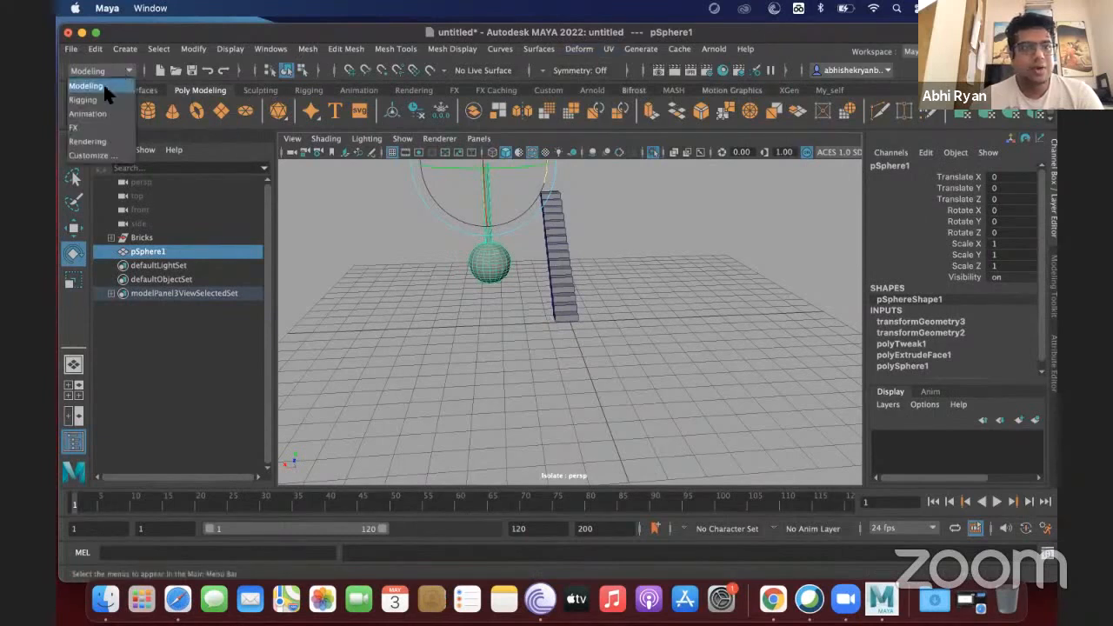
left_click(73, 127)
left_click(705, 49)
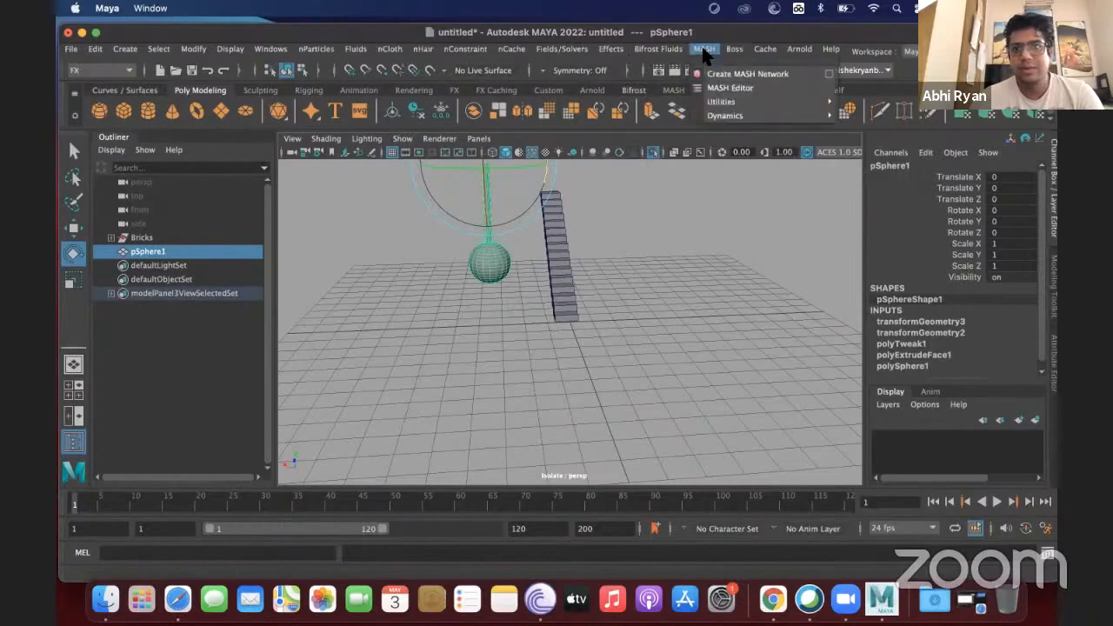
Keep the Fields/Solvers commands open in a floating window and make pSphere1 a passive rigid body
mouse_move(574, 51)
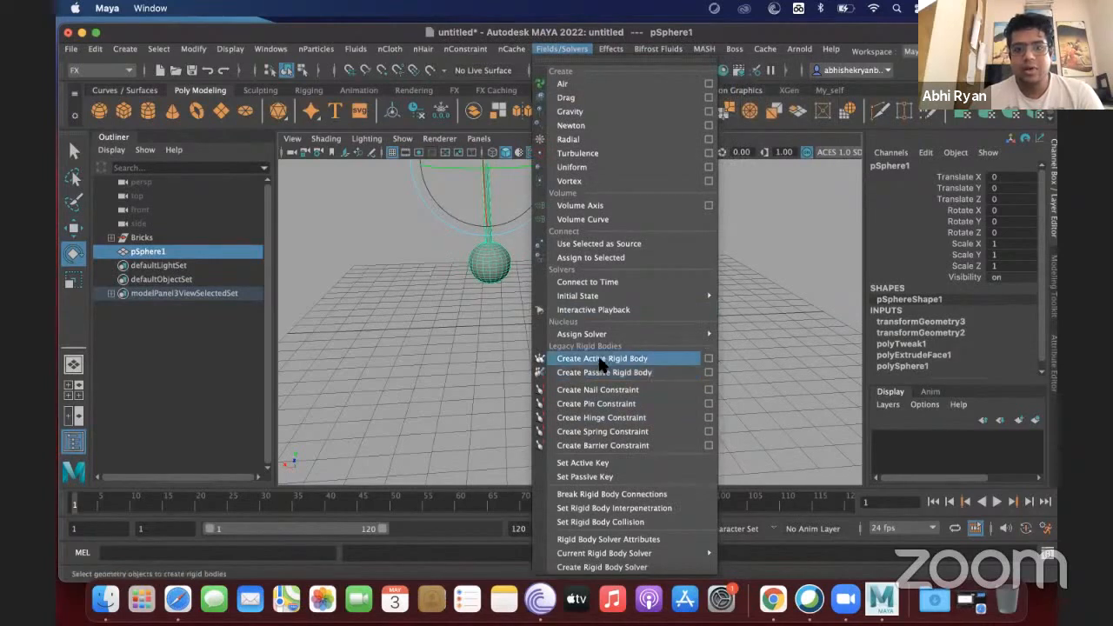
left_click(578, 62)
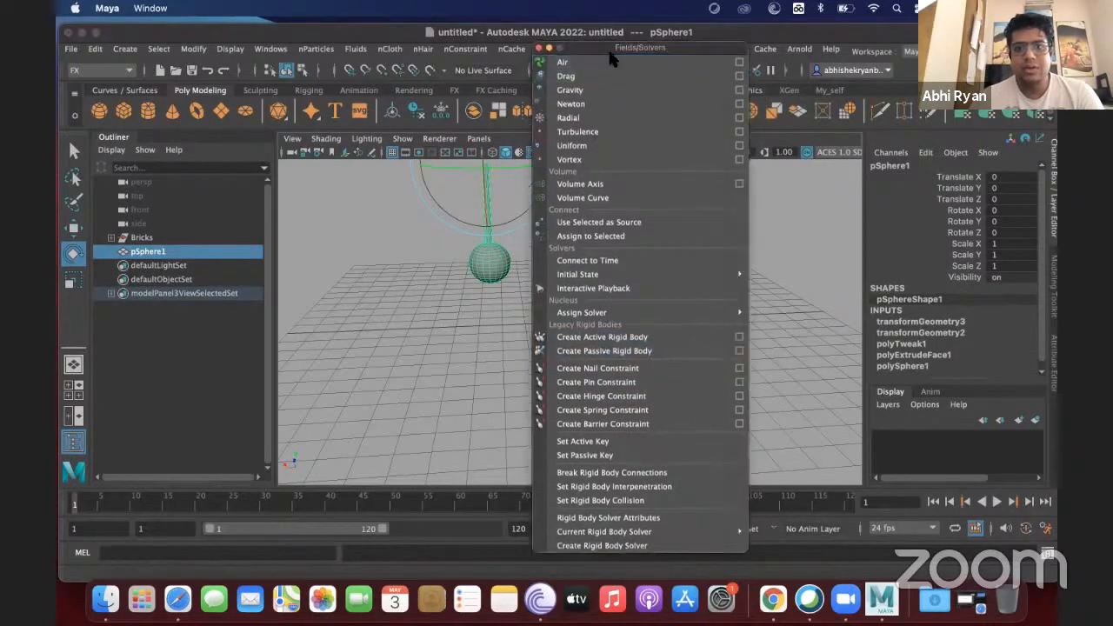
left_click_drag(627, 50, 797, 52)
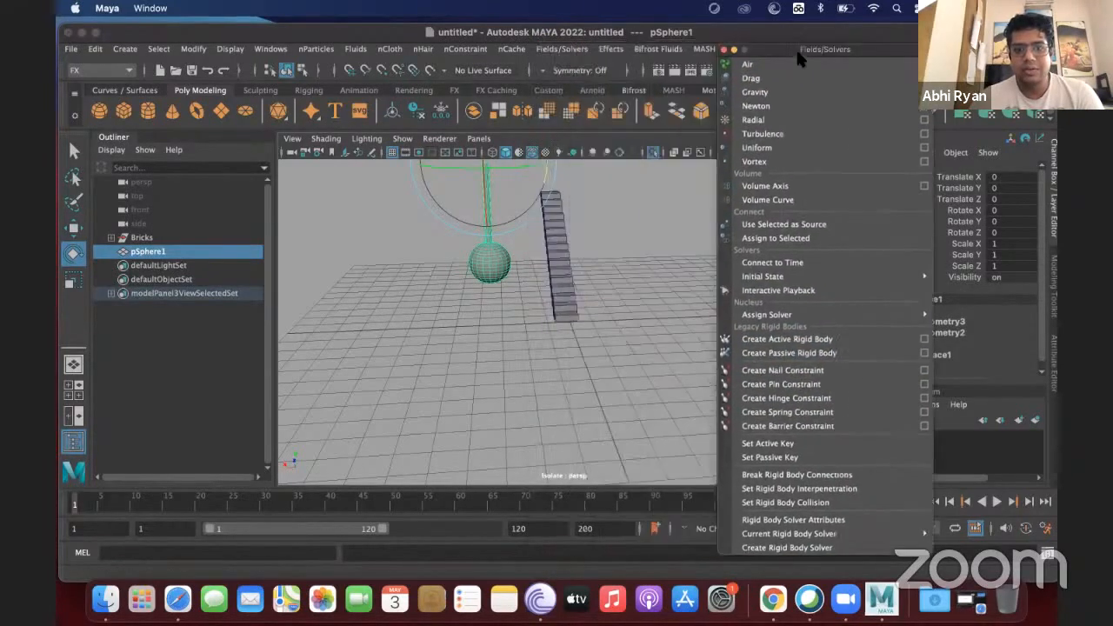
left_click(779, 361)
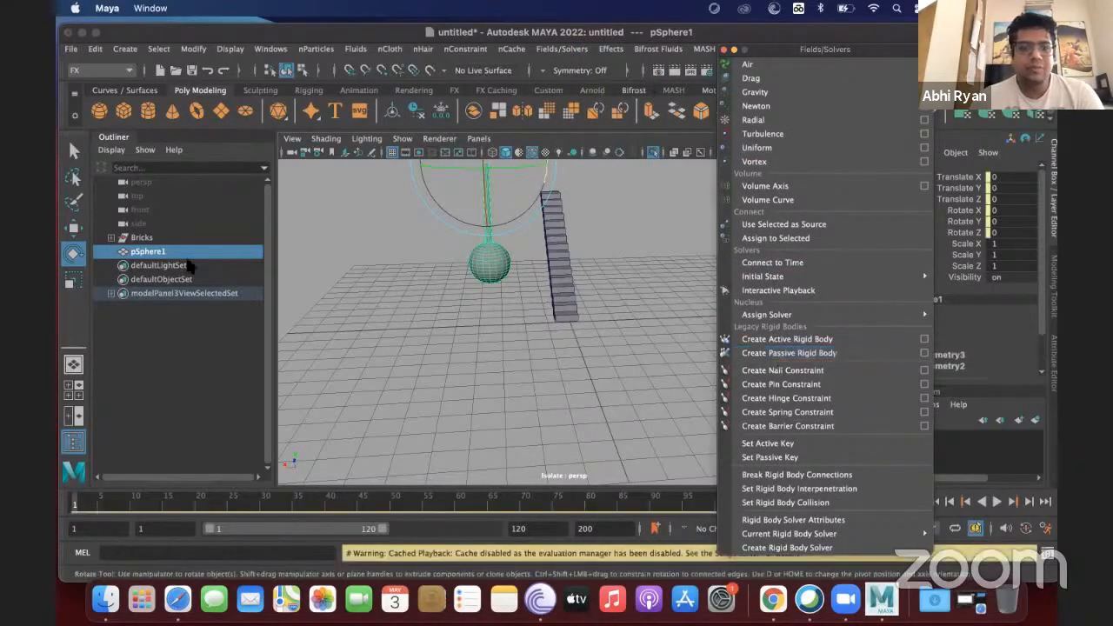
left_click(501, 233)
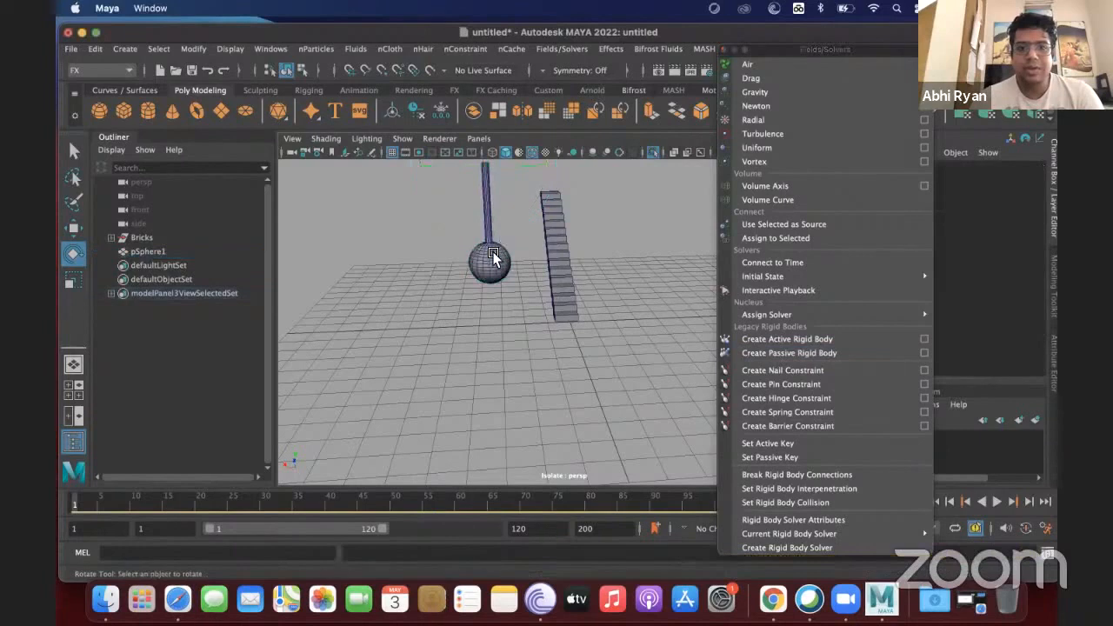
left_click(493, 258)
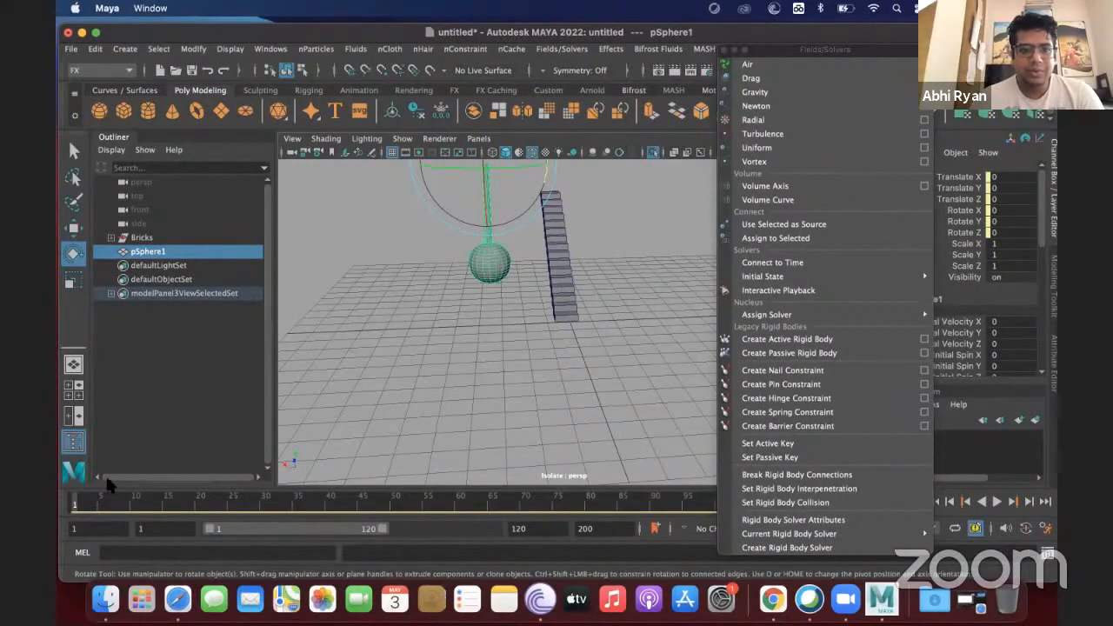
key("alt+v")
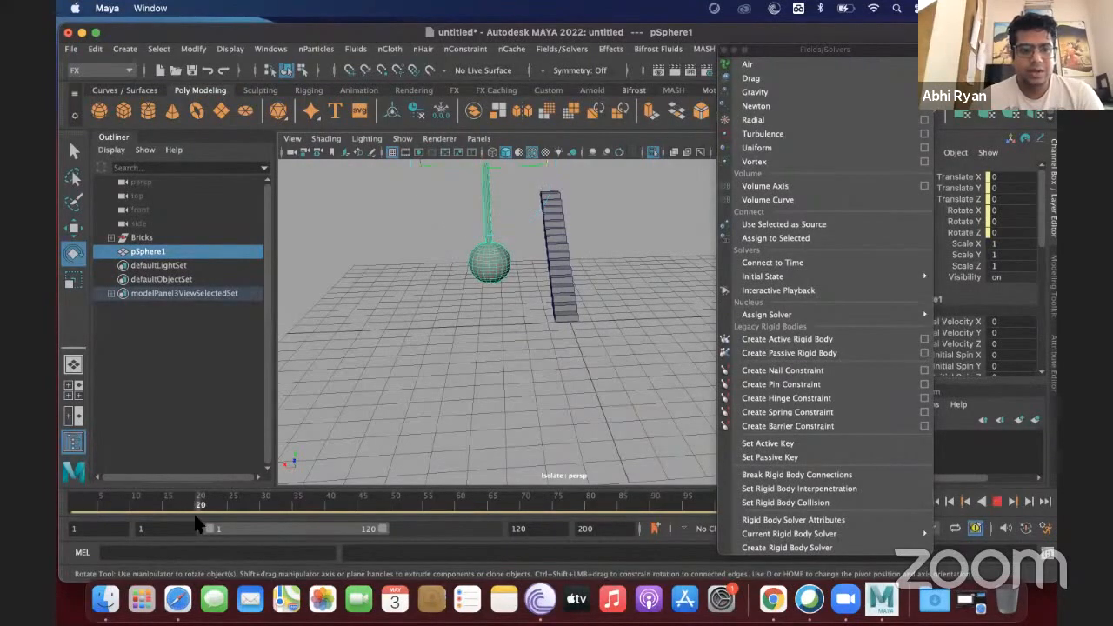
key("alt+v")
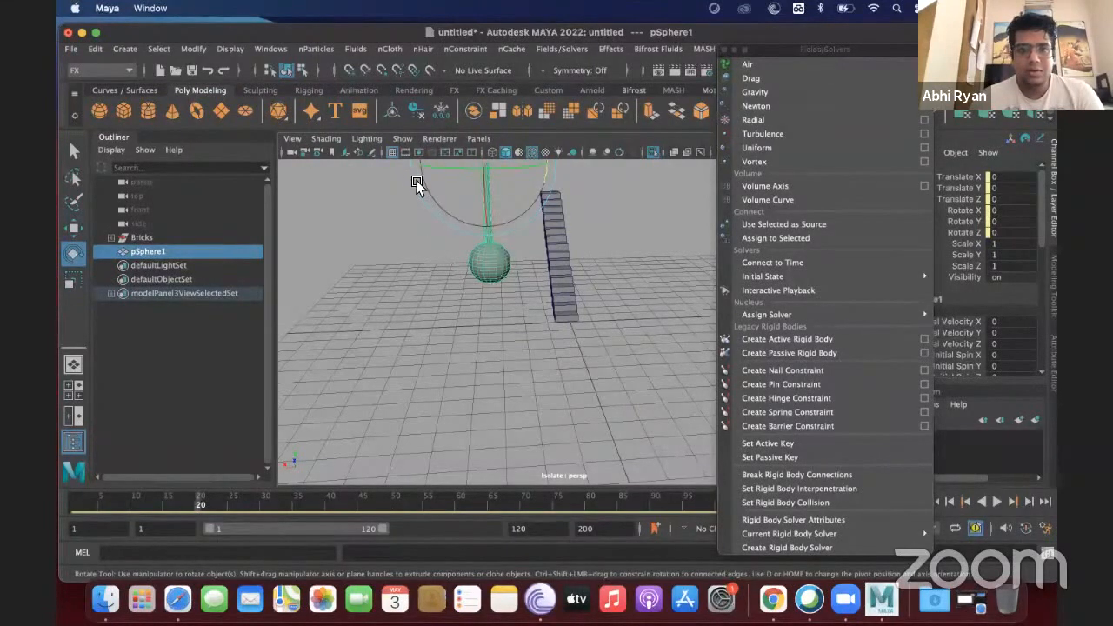
left_click_drag(417, 184, 469, 247)
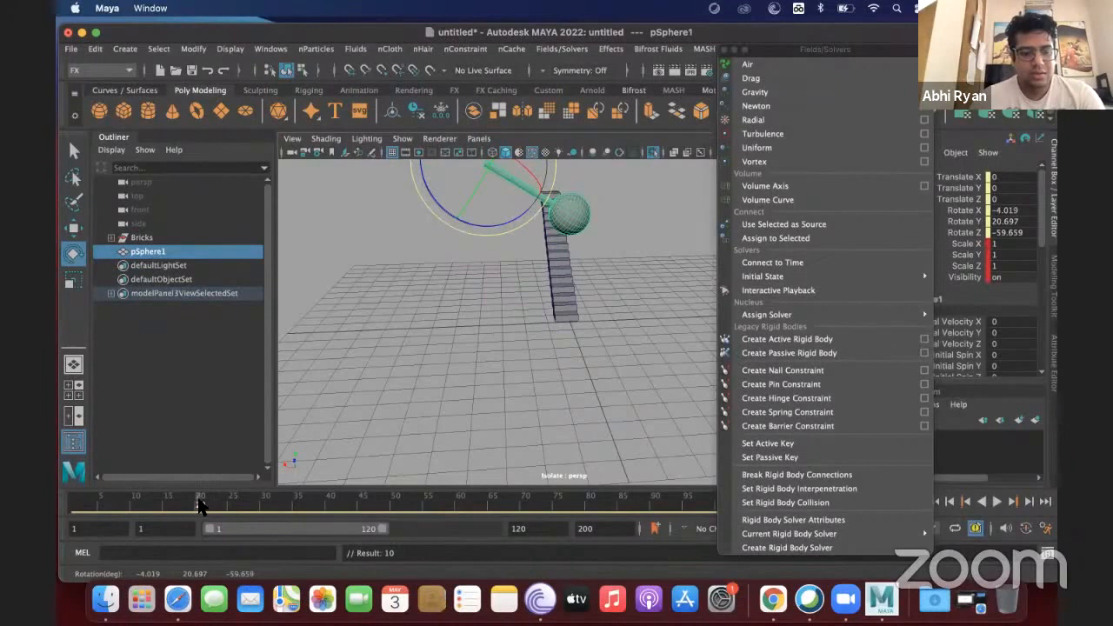
key("super+z")
Key pSphere1 unrotated at frame 1 and swing it toward the bricks to about -60.6 degrees in Z at frame 20
left_click_drag(201, 508, 69, 478)
key("s")
key("alt+v")
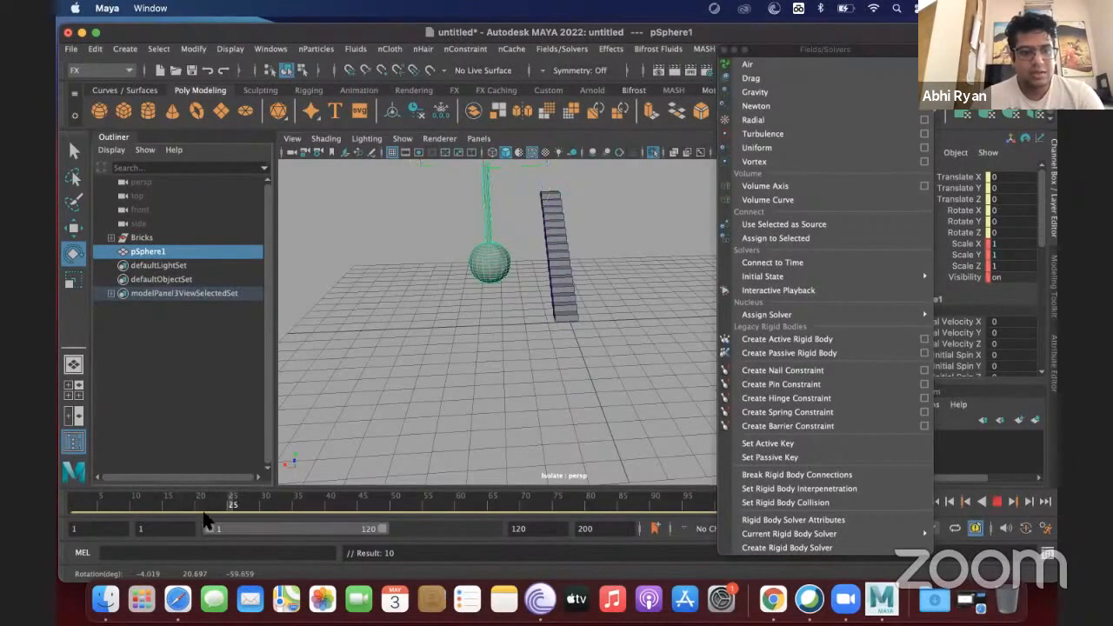
key("alt+v")
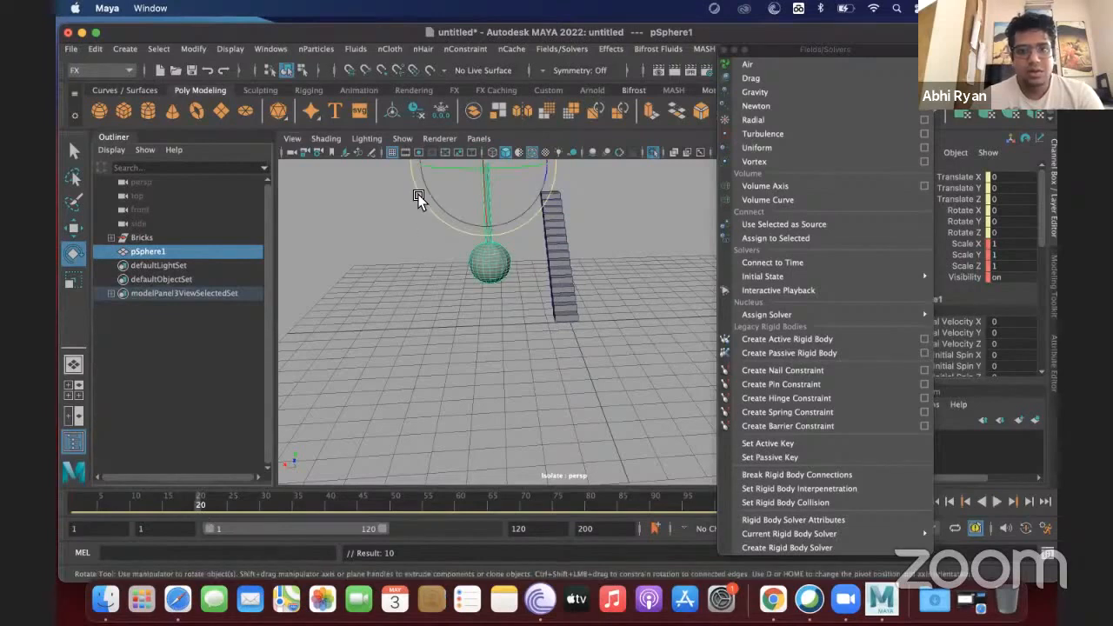
left_click_drag(454, 219, 493, 241)
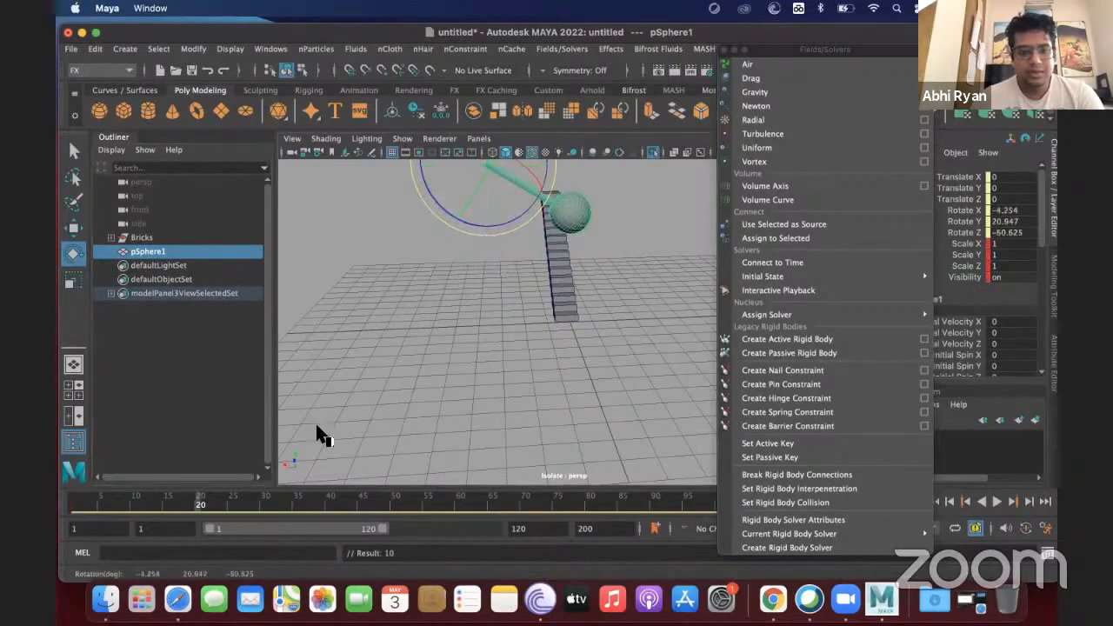
Swing pSphere1 away from the bricks to about 21.9 degrees in Z at frame 40
key("alt+v")
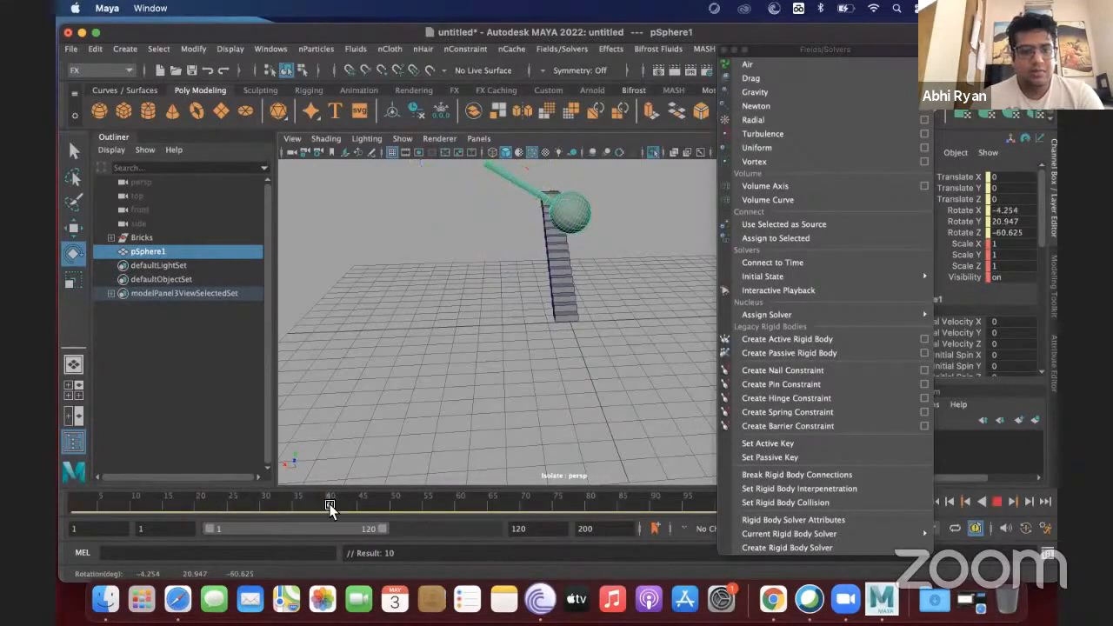
key("alt+v")
left_click_drag(518, 228, 283, 254)
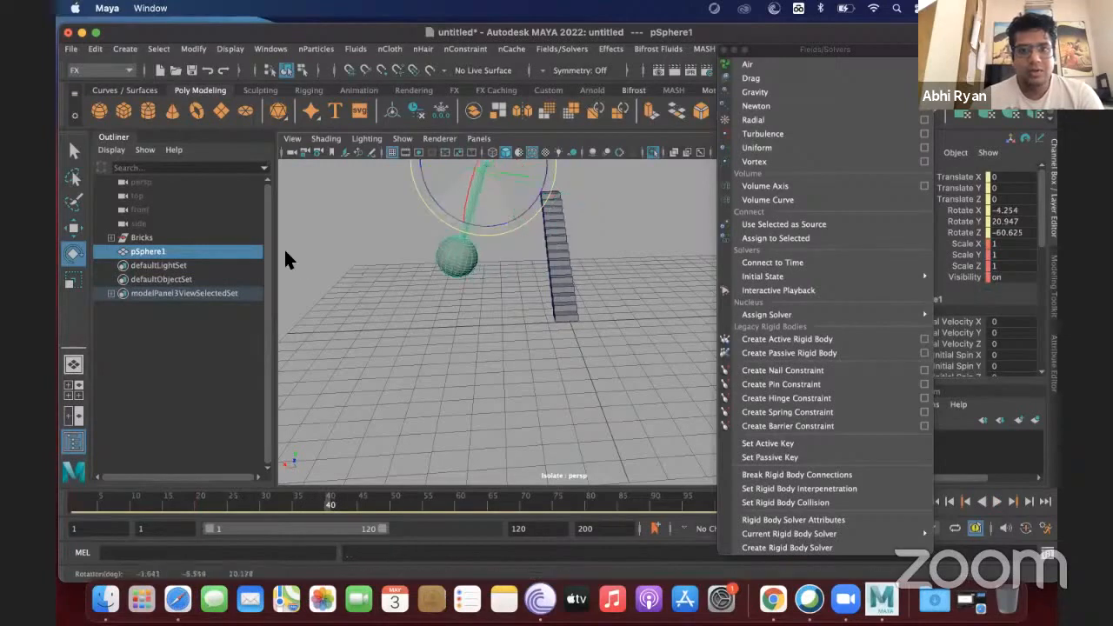
Play the swing animation from the start and scrub through its first frames to check the motion
left_click_drag(327, 502, 63, 431)
left_click(997, 502)
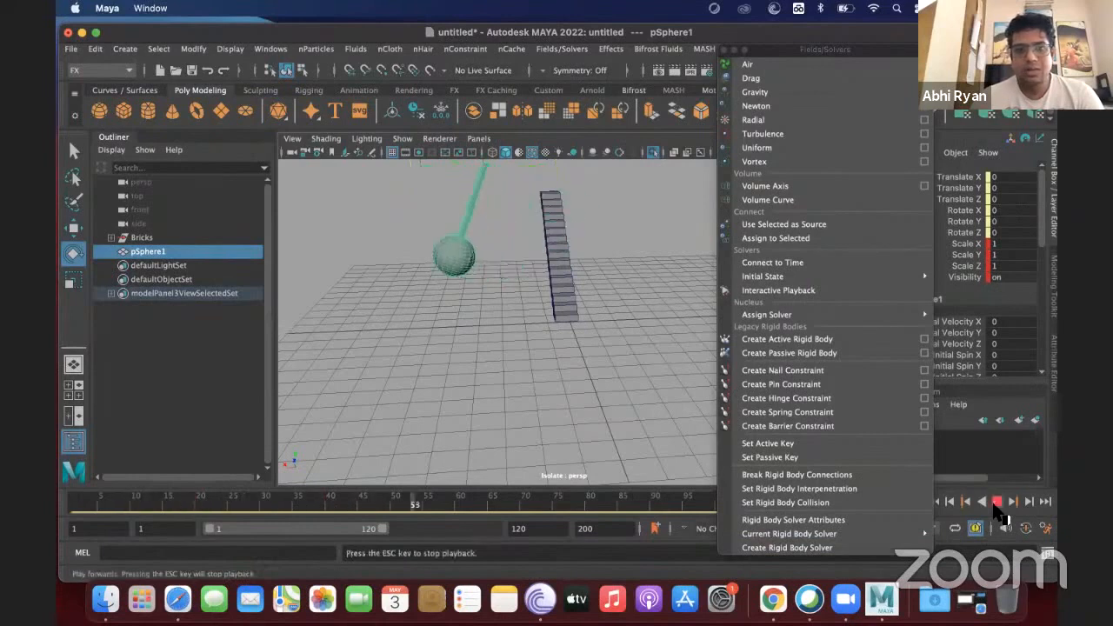
left_click(997, 503)
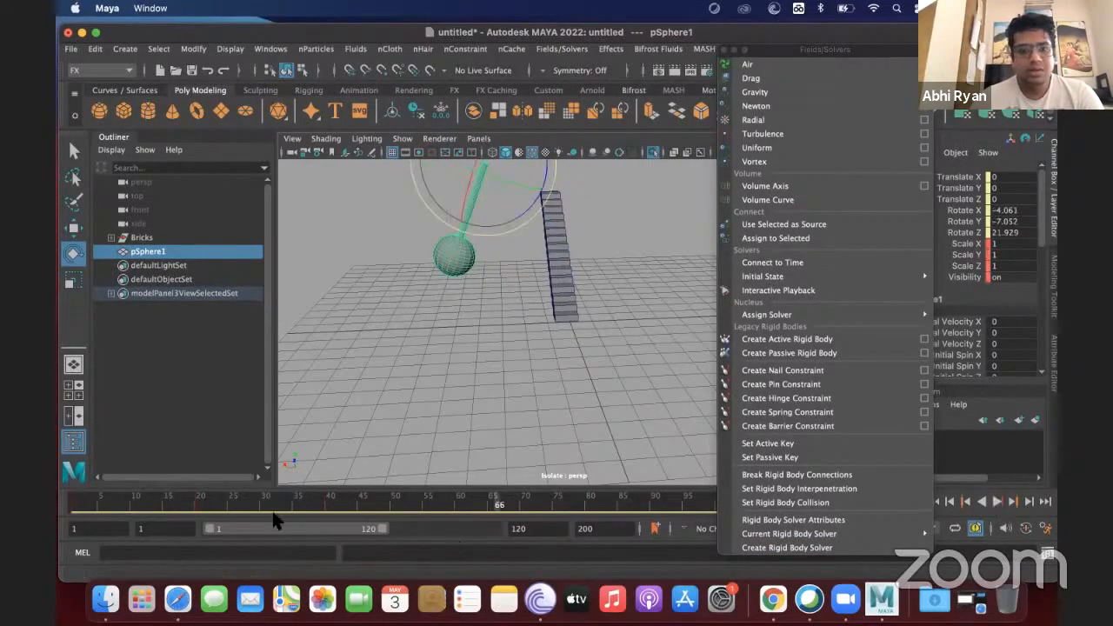
left_click_drag(80, 514, 121, 515)
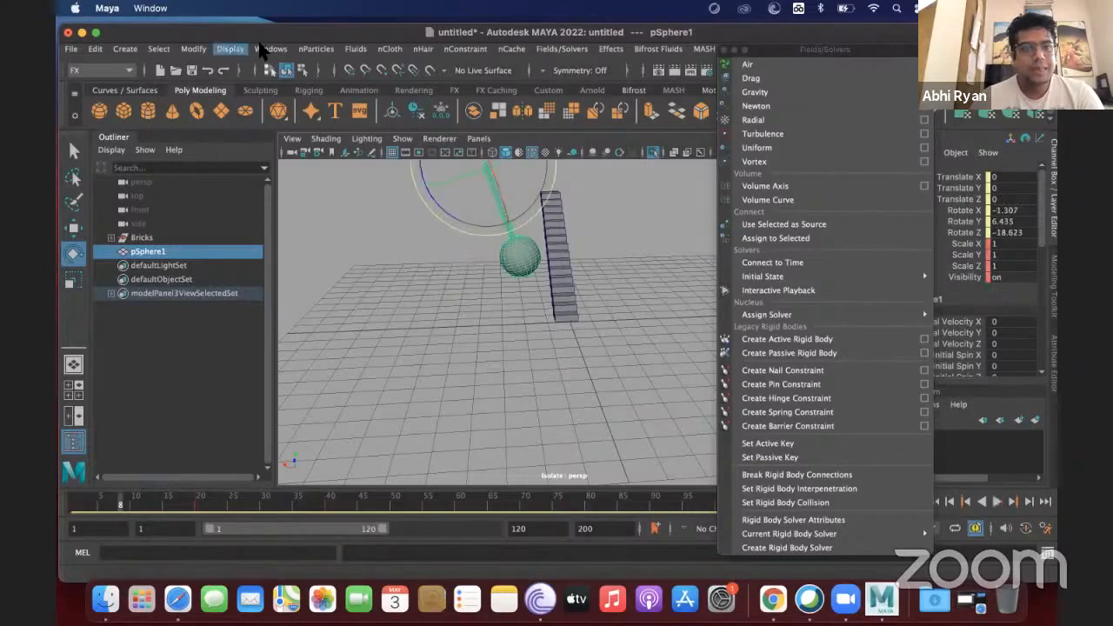
Set the post infinity of pSphere1's animation curves to Cycle in the Graph Editor and close the editor
left_click(228, 49)
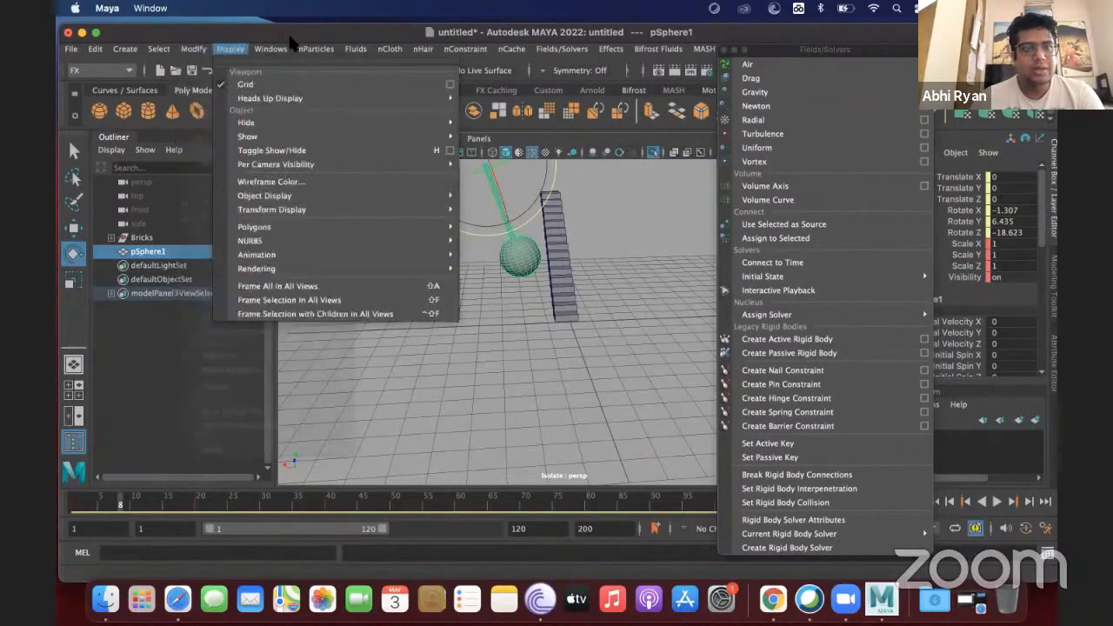
mouse_move(271, 48)
mouse_move(335, 126)
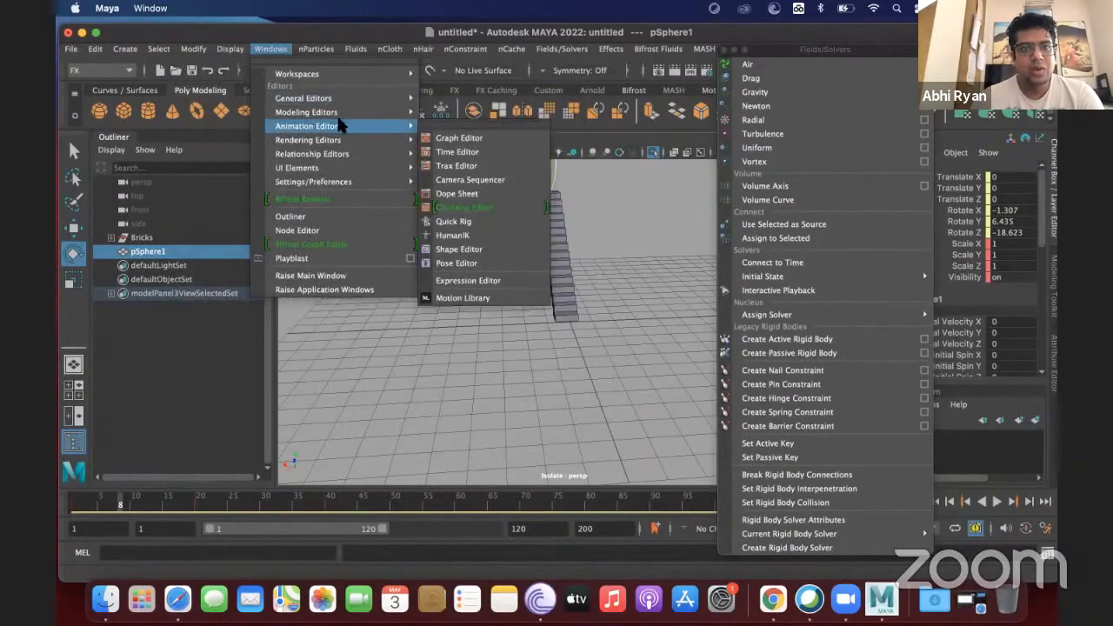
left_click(483, 137)
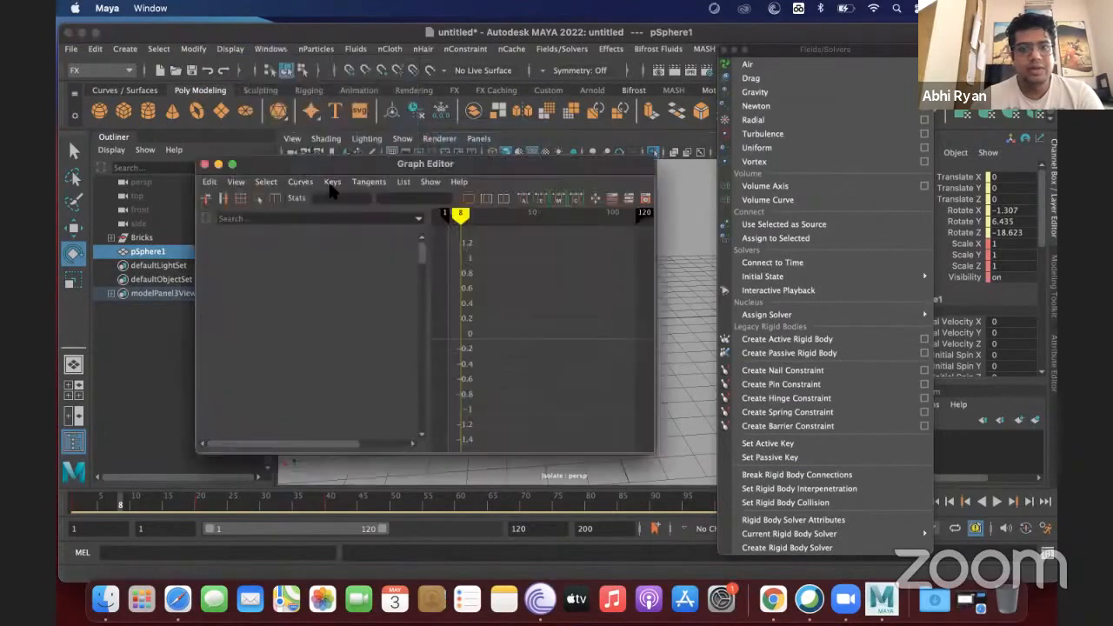
left_click(298, 185)
mouse_move(264, 187)
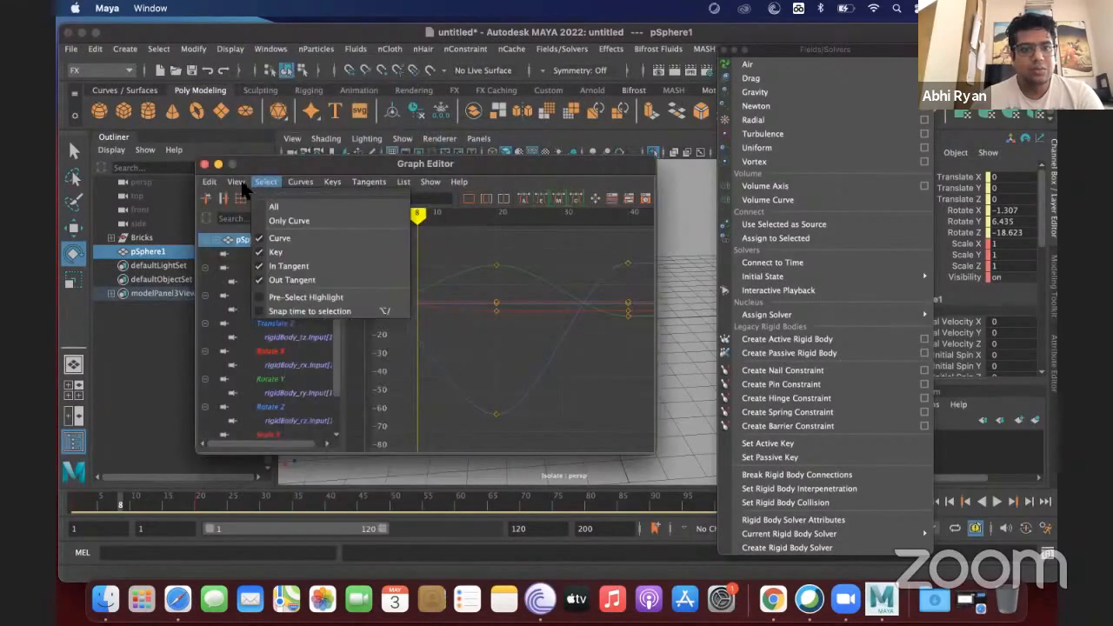
mouse_move(301, 187)
mouse_move(326, 217)
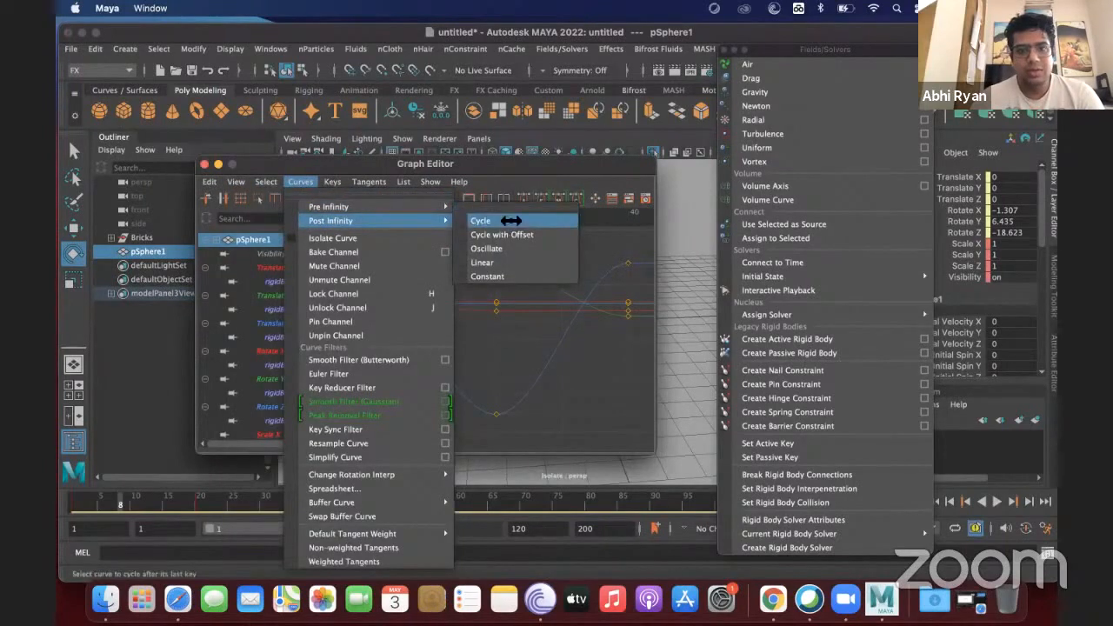
left_click(512, 221)
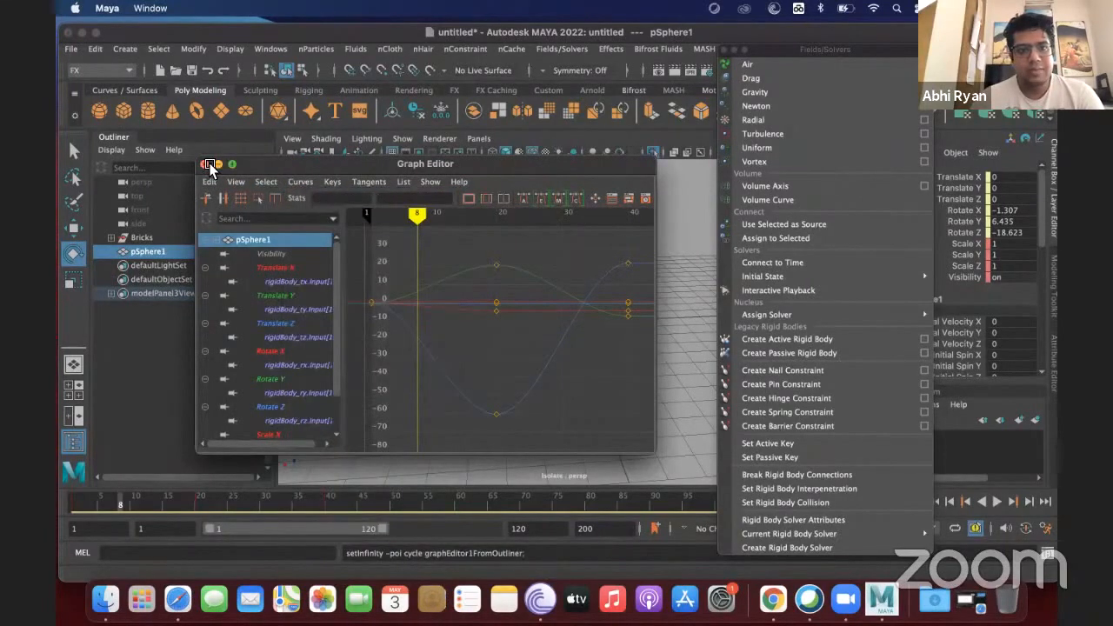
left_click(208, 164)
Play the animation past frame 40 to check the repeating swing, stop it, and clear the selection
left_click(996, 501)
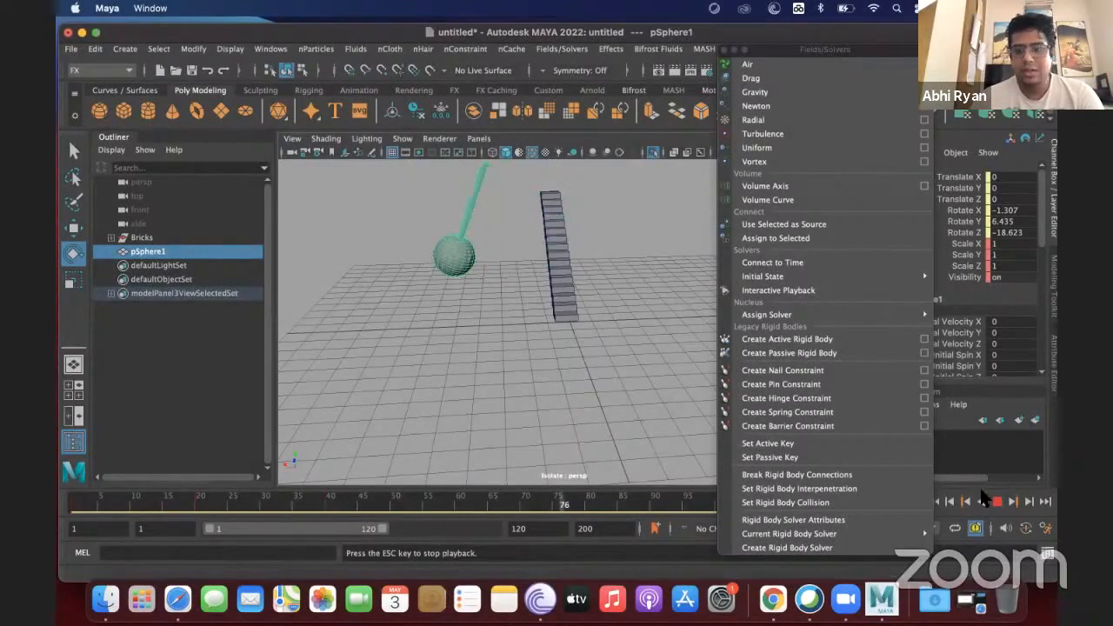
left_click(996, 501)
left_click(427, 237)
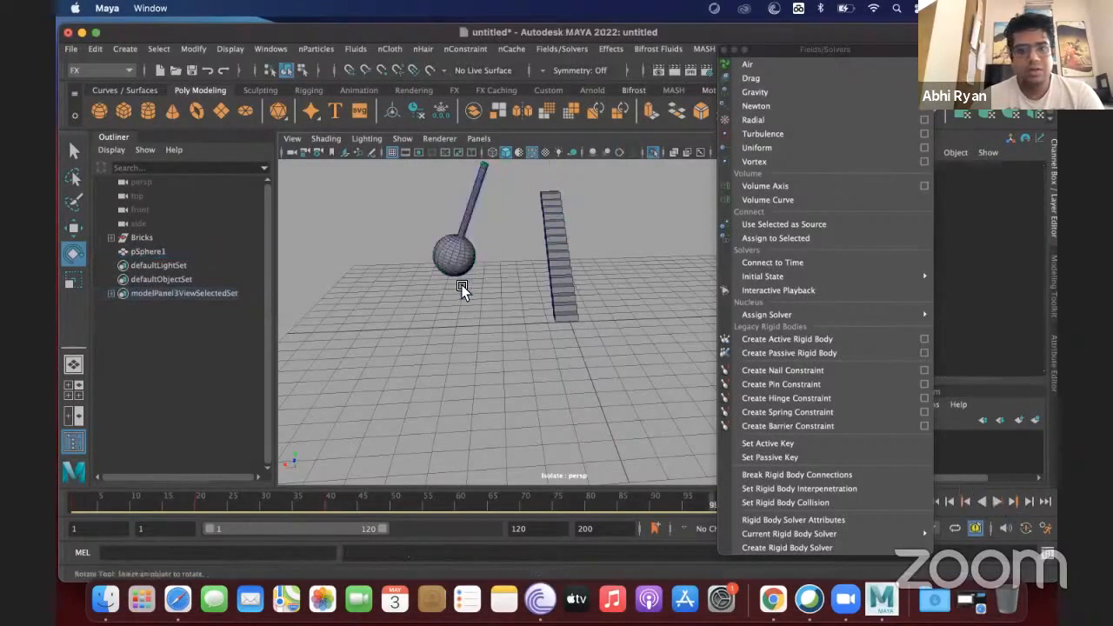
left_click(458, 271)
left_click(200, 49)
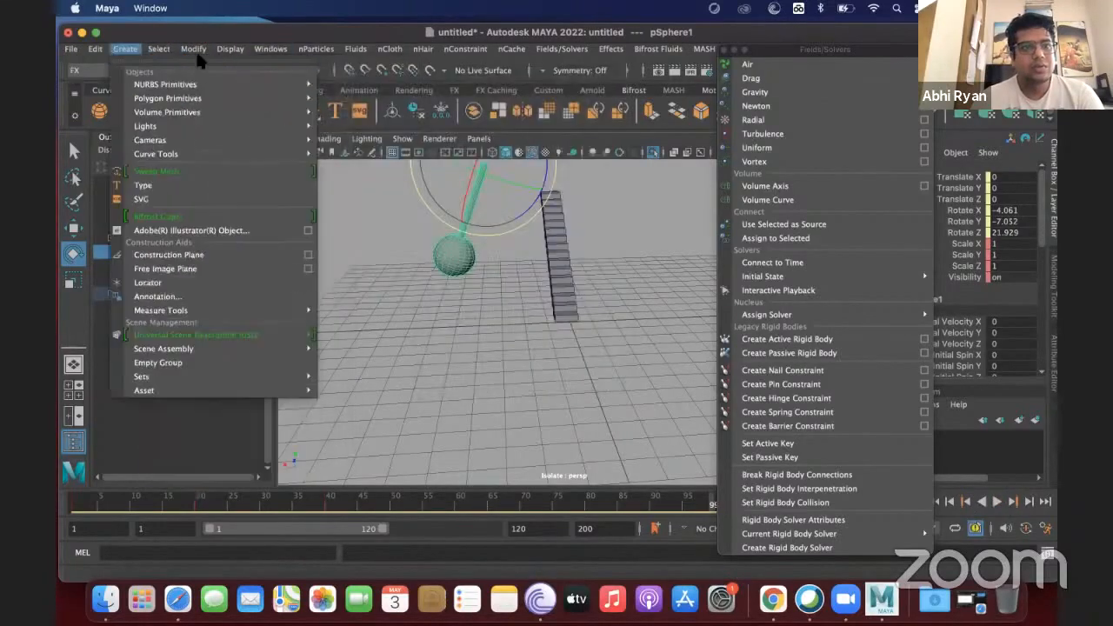
mouse_move(302, 102)
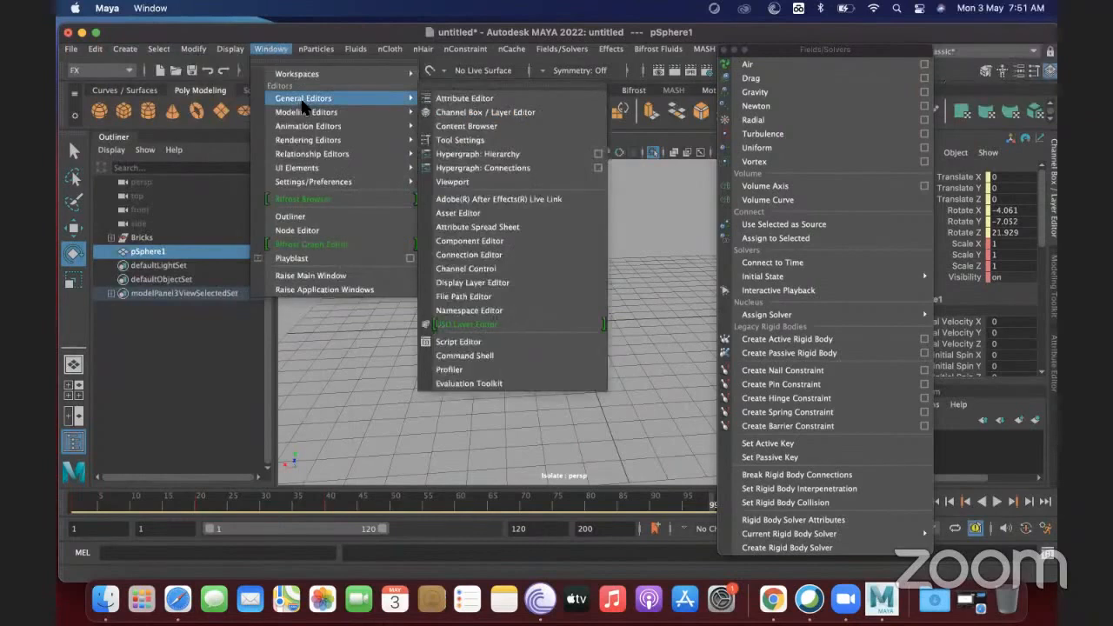
left_click(306, 385)
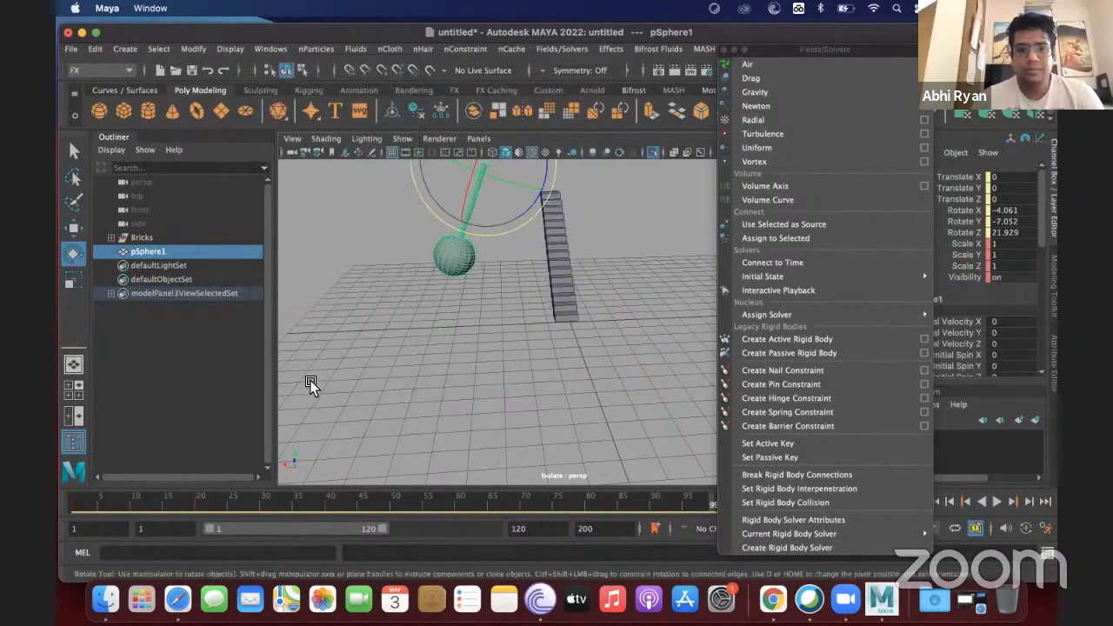
left_click(378, 310)
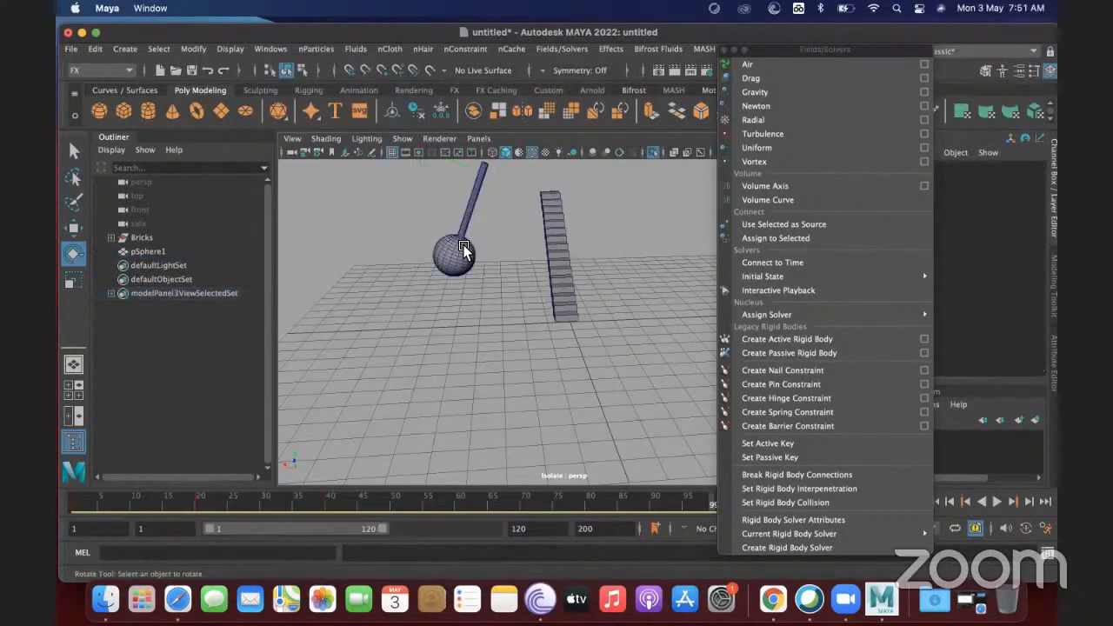
Play pSphere1's swing from frame 1 to review the keyed motion, and stop it at frame 40
left_click(464, 250)
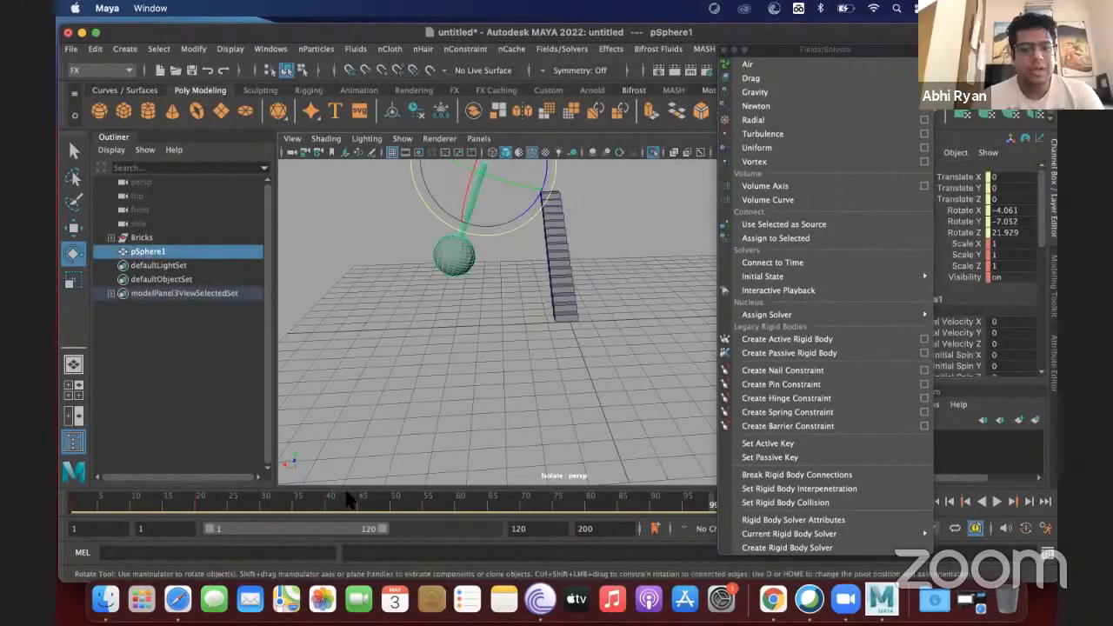
left_click_drag(347, 505, 63, 430, "shift")
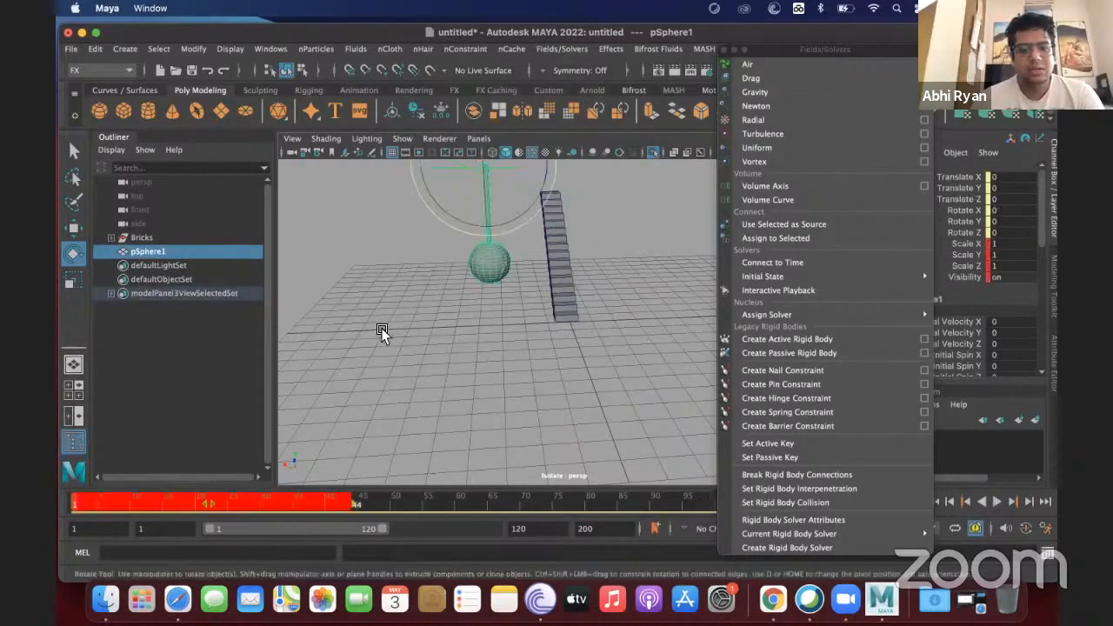
left_click(459, 327)
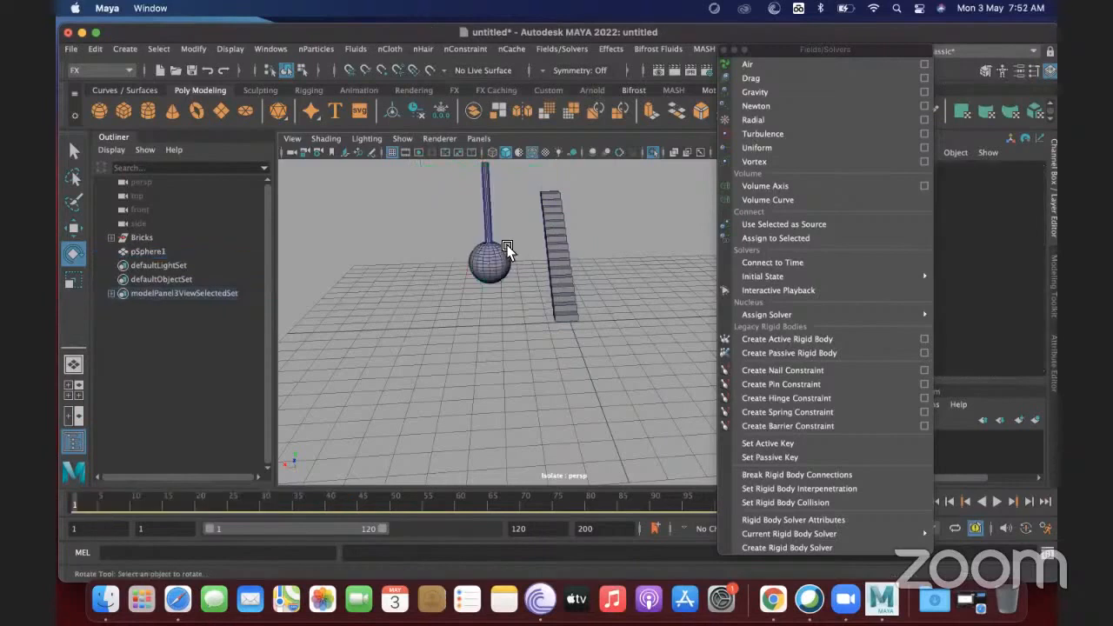
left_click(503, 248)
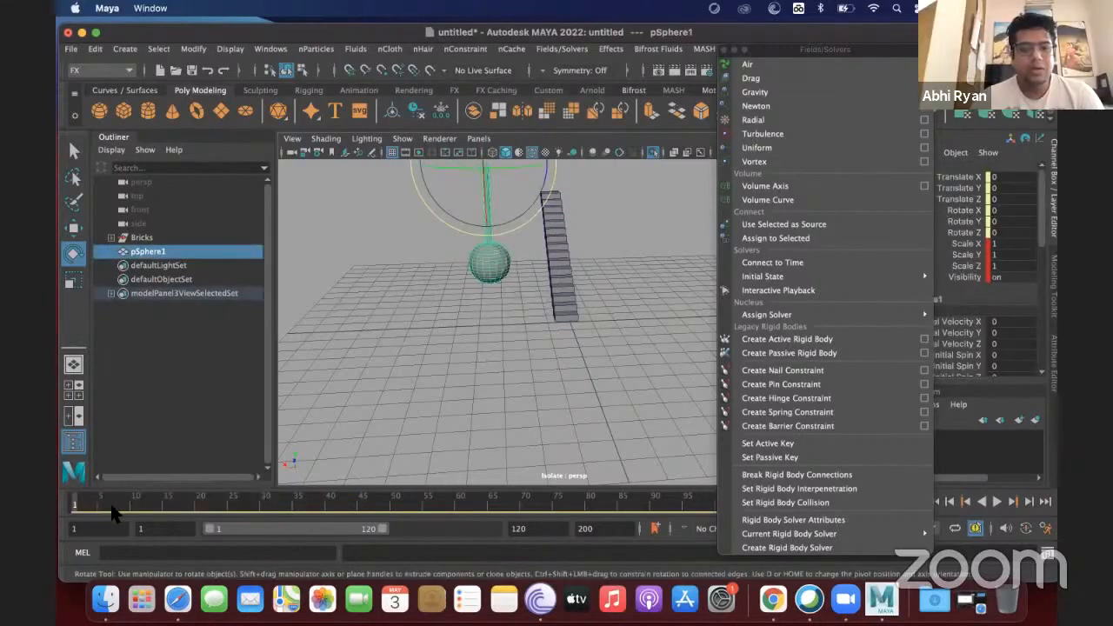
key("alt+v")
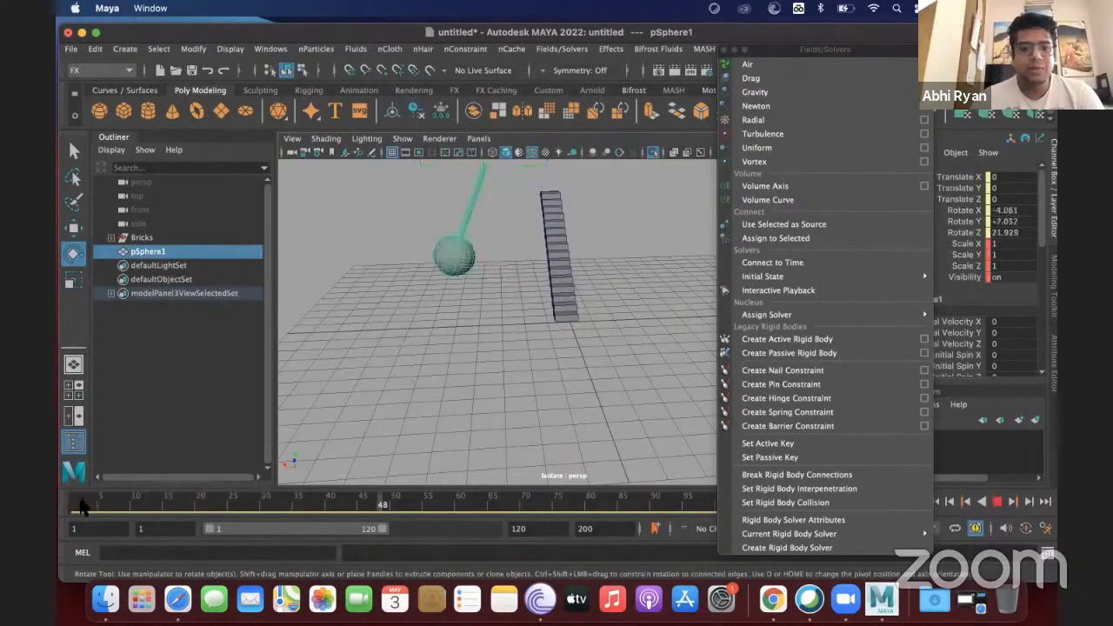
left_click(328, 506)
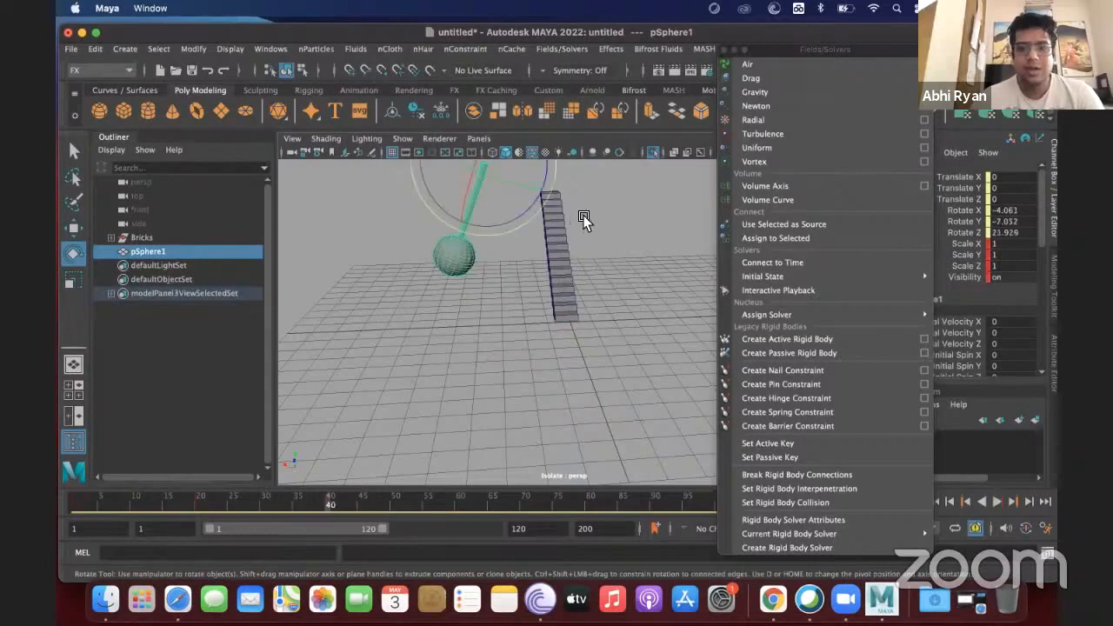
Make all the bricks of the stack active rigid bodies at frame 1, and clear the selection
left_click(587, 180)
left_click_drag(584, 180, 534, 376)
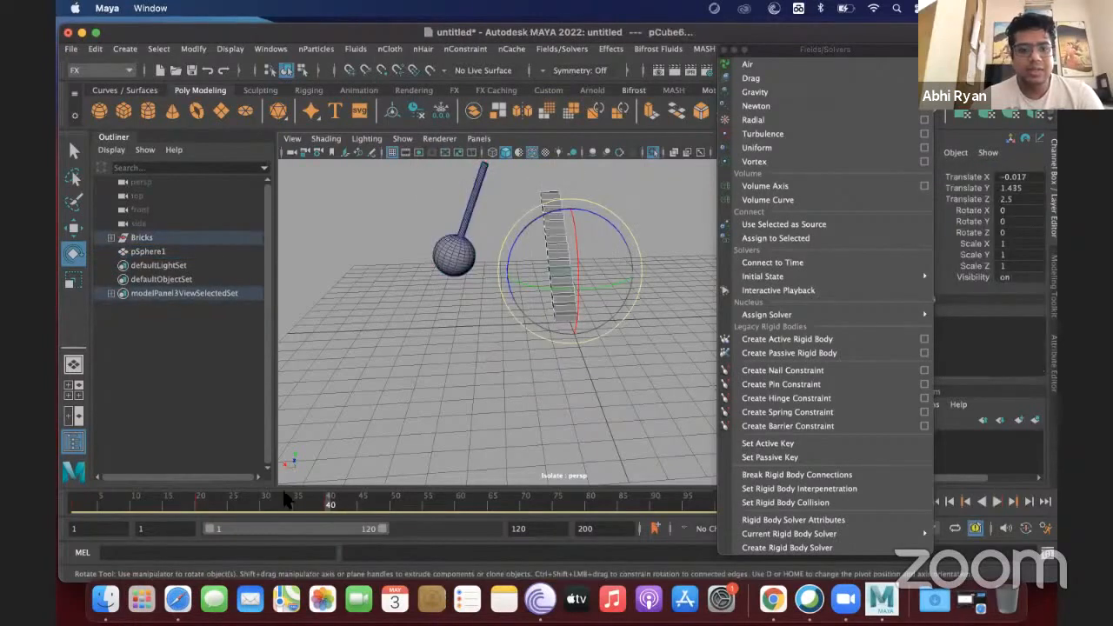
left_click_drag(164, 505, 54, 454)
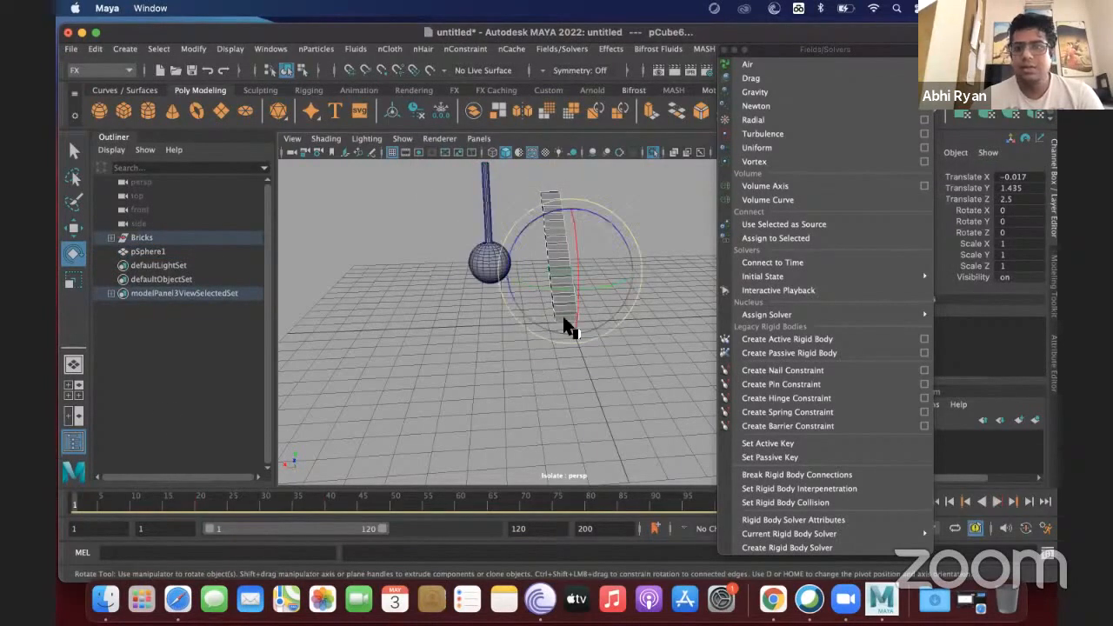
left_click(787, 339)
left_click(554, 400)
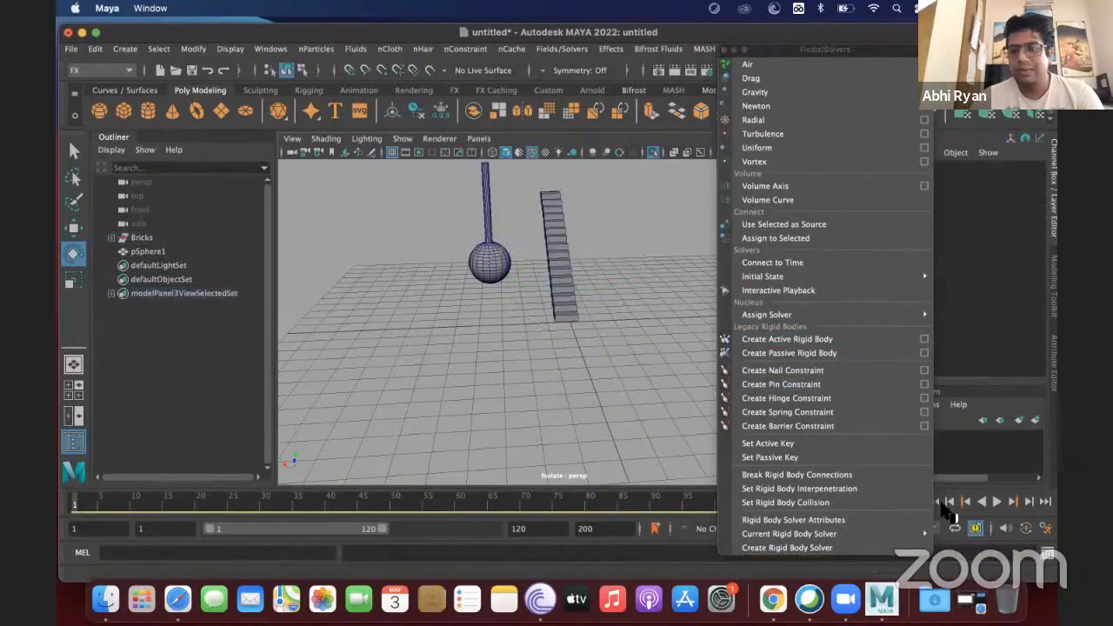
Play the simulation to check how the ball hits the bricks, and return to the first frame
left_click_drag(765, 51, 700, 51)
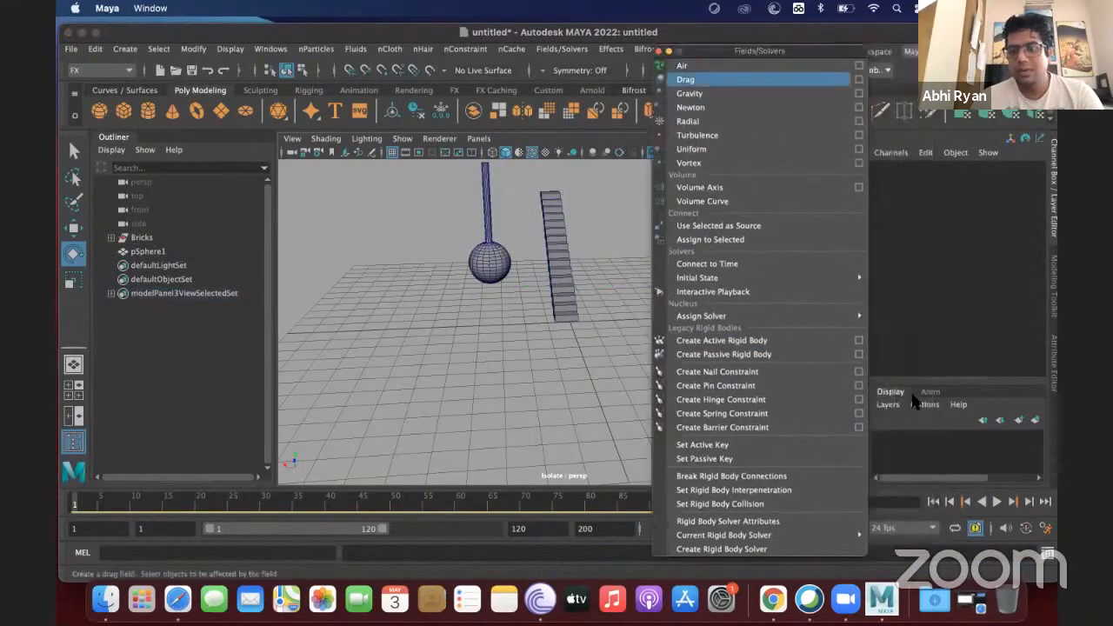
left_click(997, 503)
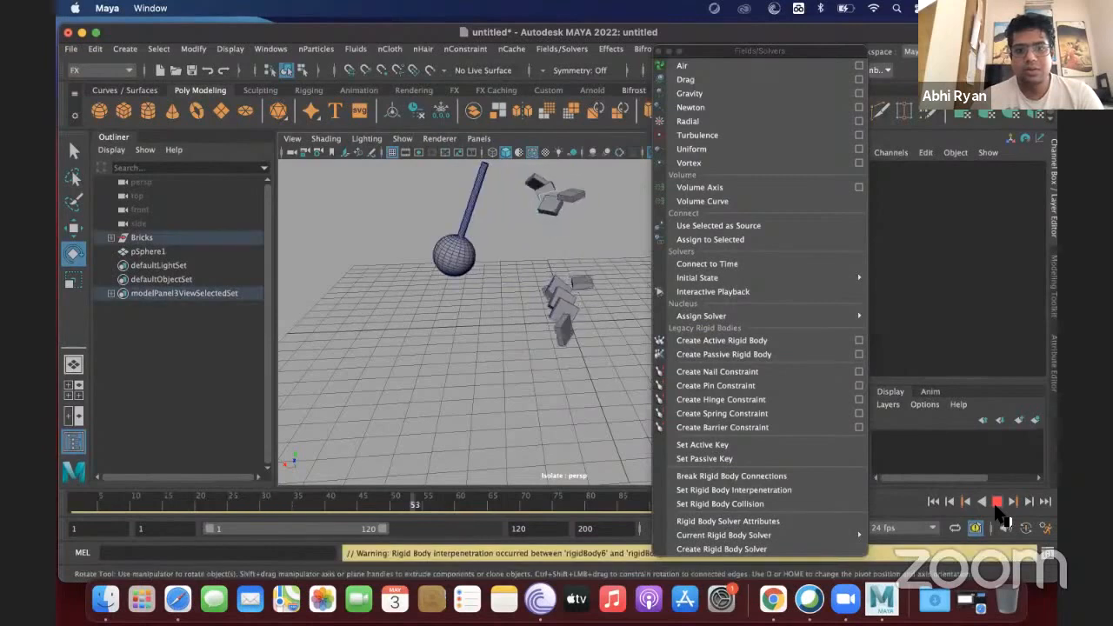
left_click(998, 502)
left_click(933, 502)
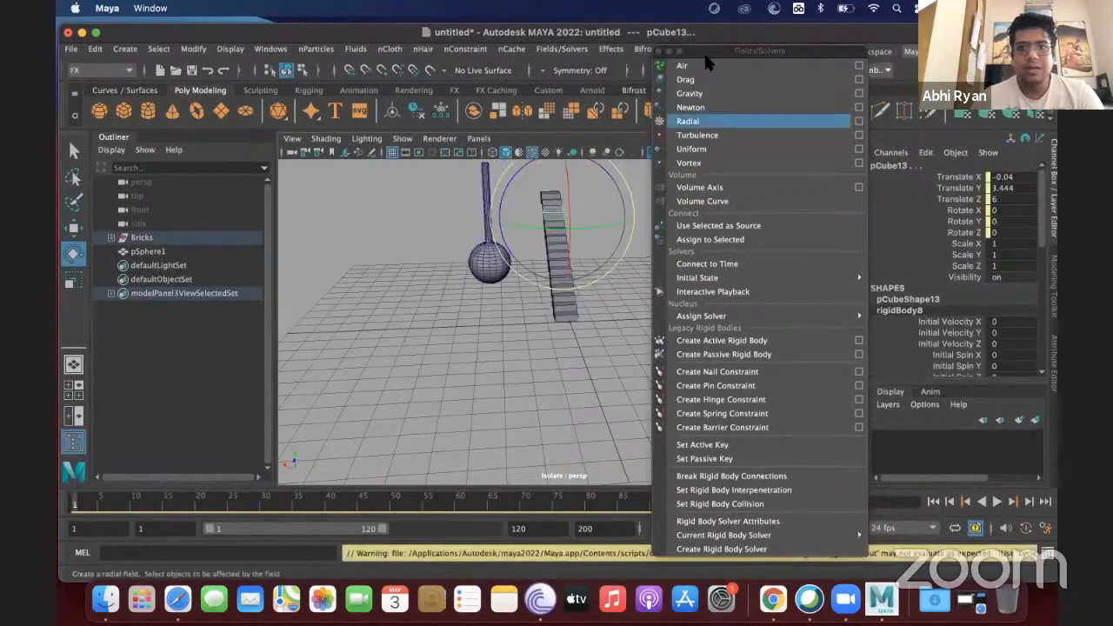
Clear the selection, view the stack and ball from the side, and close the floating Fields/Solvers menu
left_click_drag(707, 54, 884, 53)
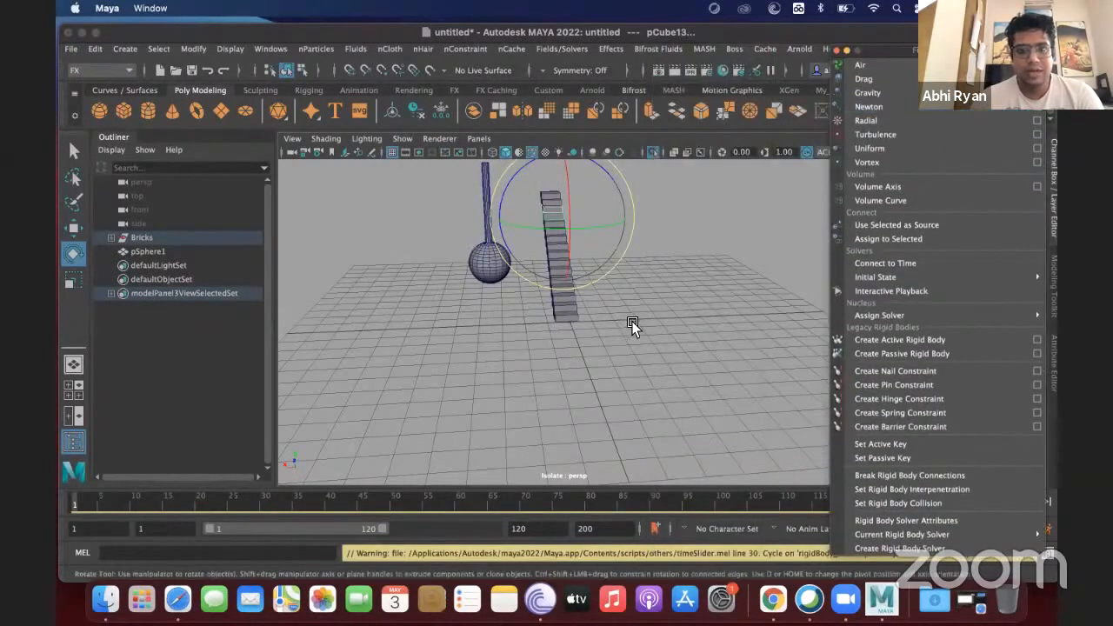
left_click(633, 324)
scroll(632, 323, "up", 3)
scroll(632, 323, "down", 5)
scroll(632, 323, "up", 5)
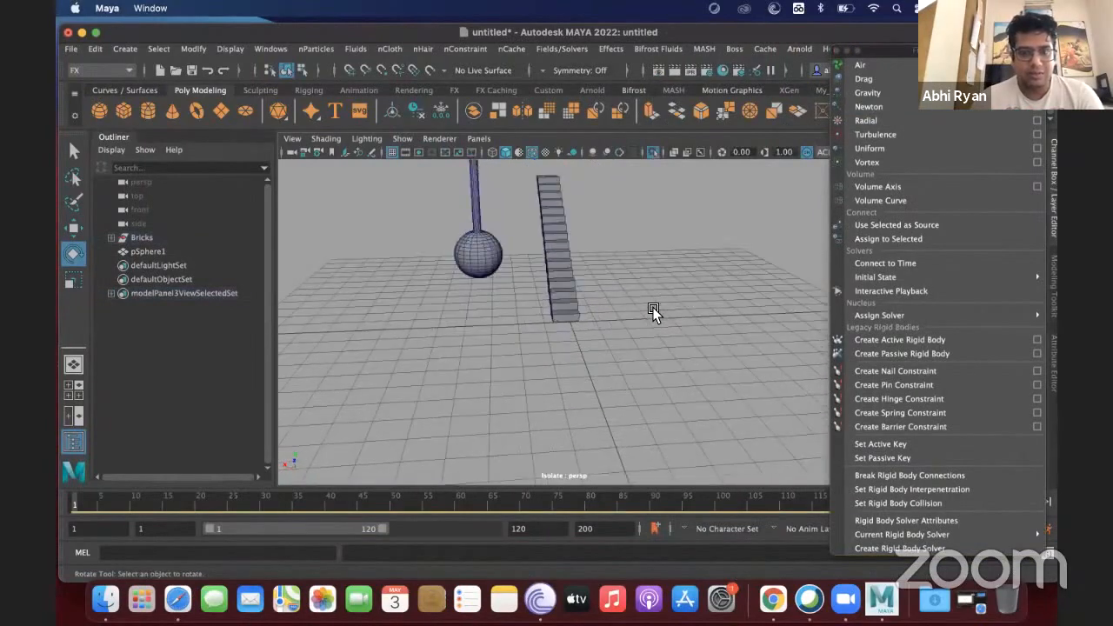
left_click_drag(653, 311, 522, 331, "alt")
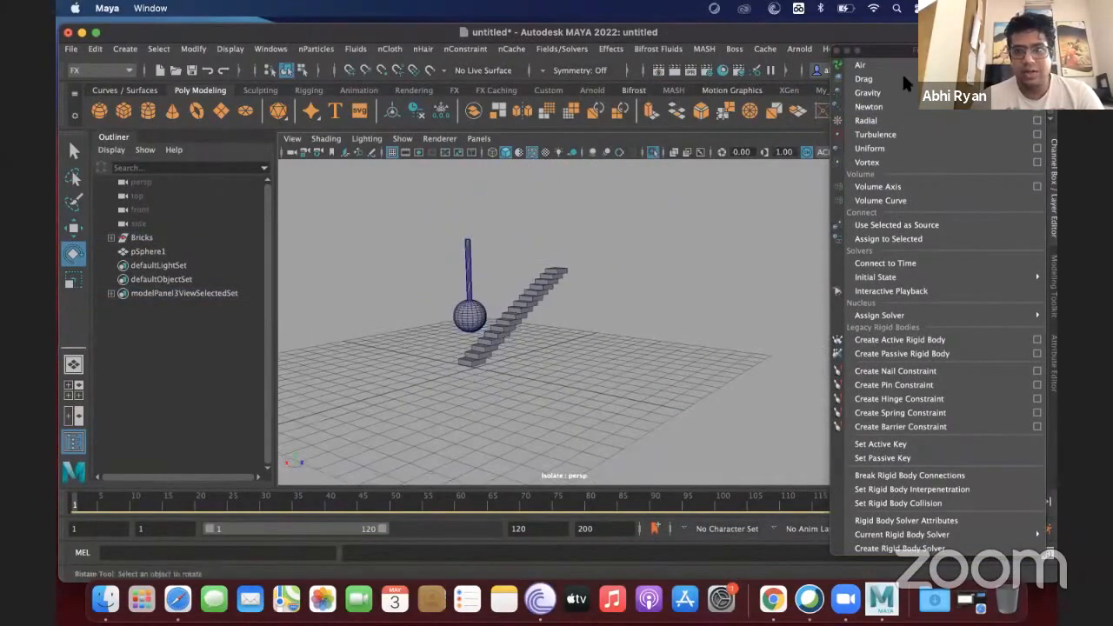
left_click(845, 49)
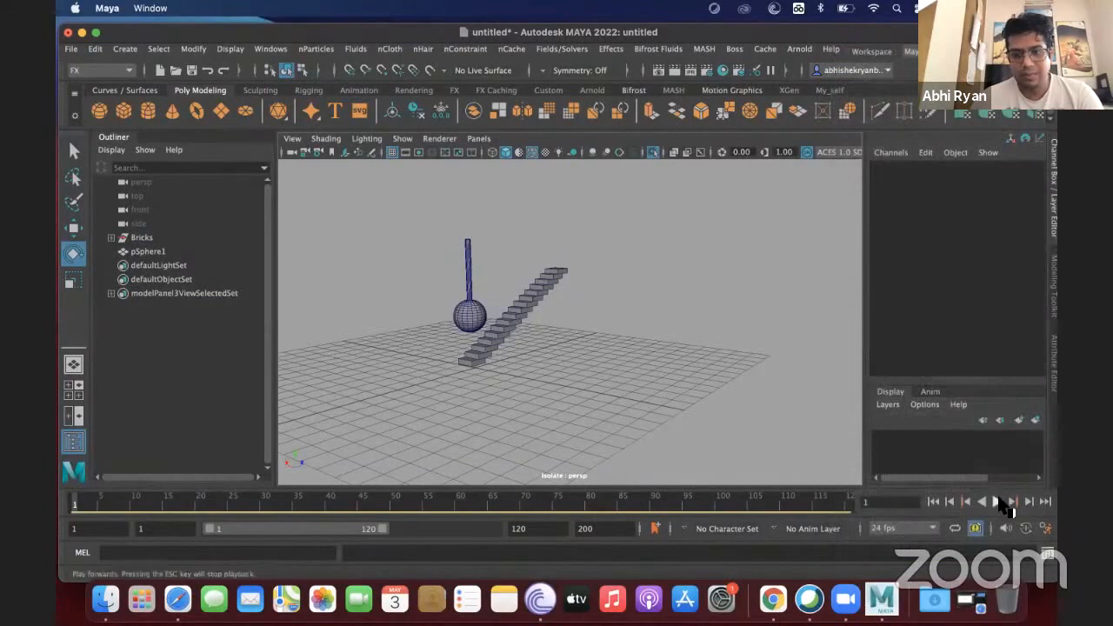
Replay the collision in a wide view to examine how far the bricks fly, and rewind to frame 1
left_click(999, 503)
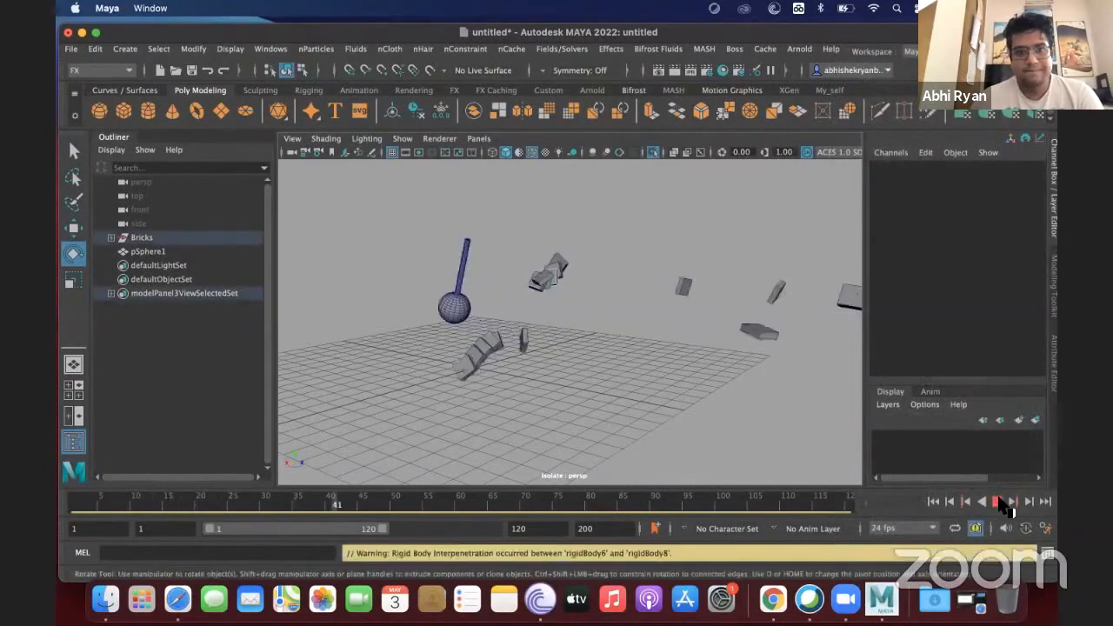
scroll(683, 352, "down", 10)
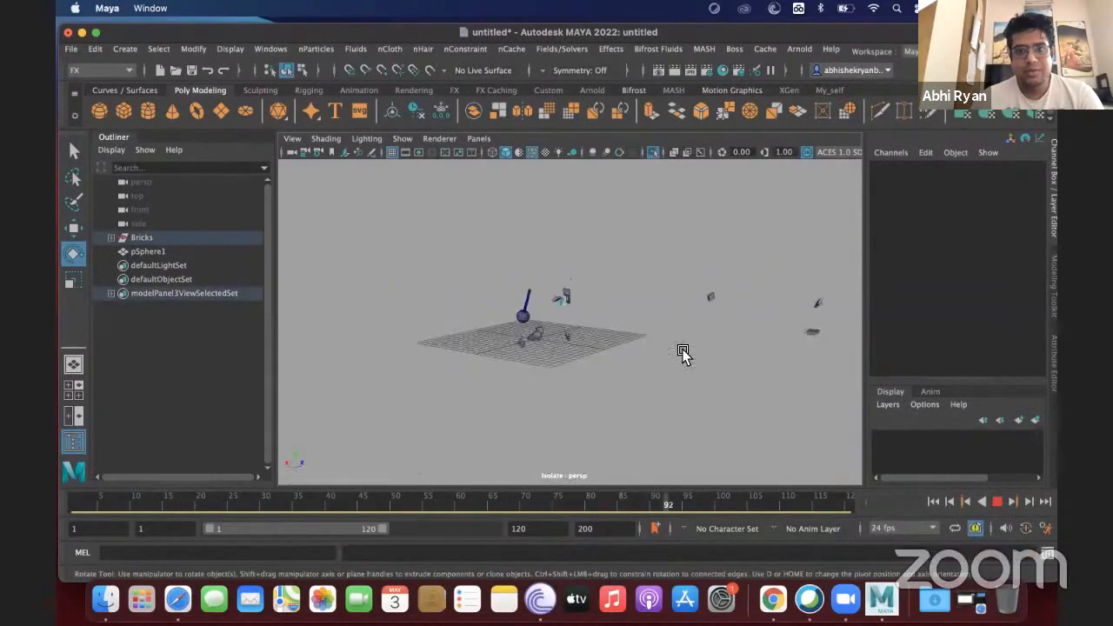
scroll(683, 352, "down", 3)
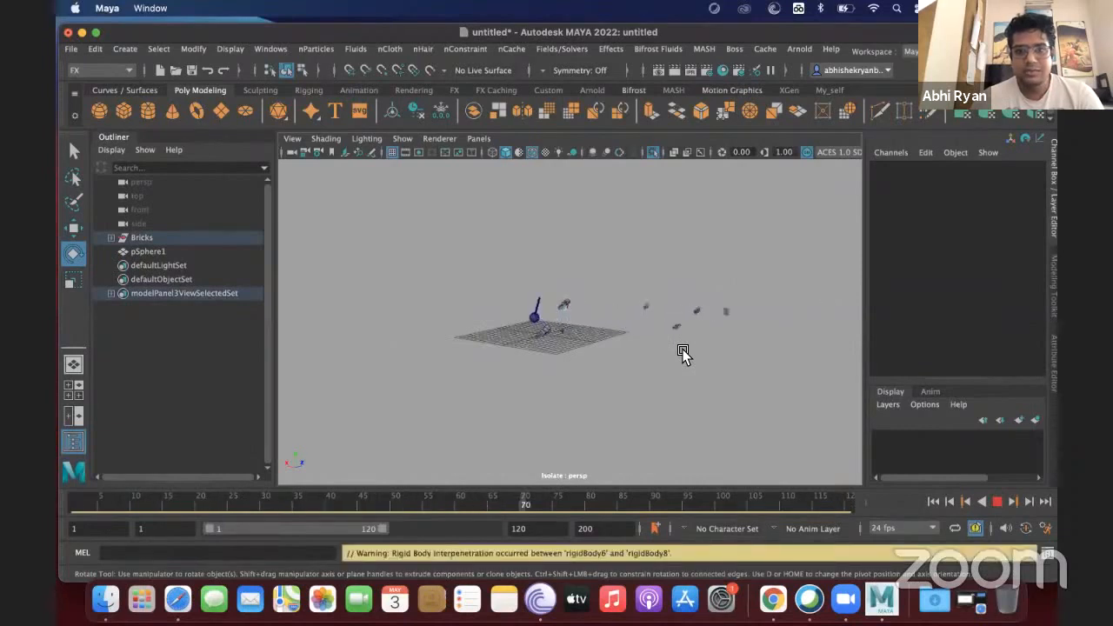
left_click(997, 502)
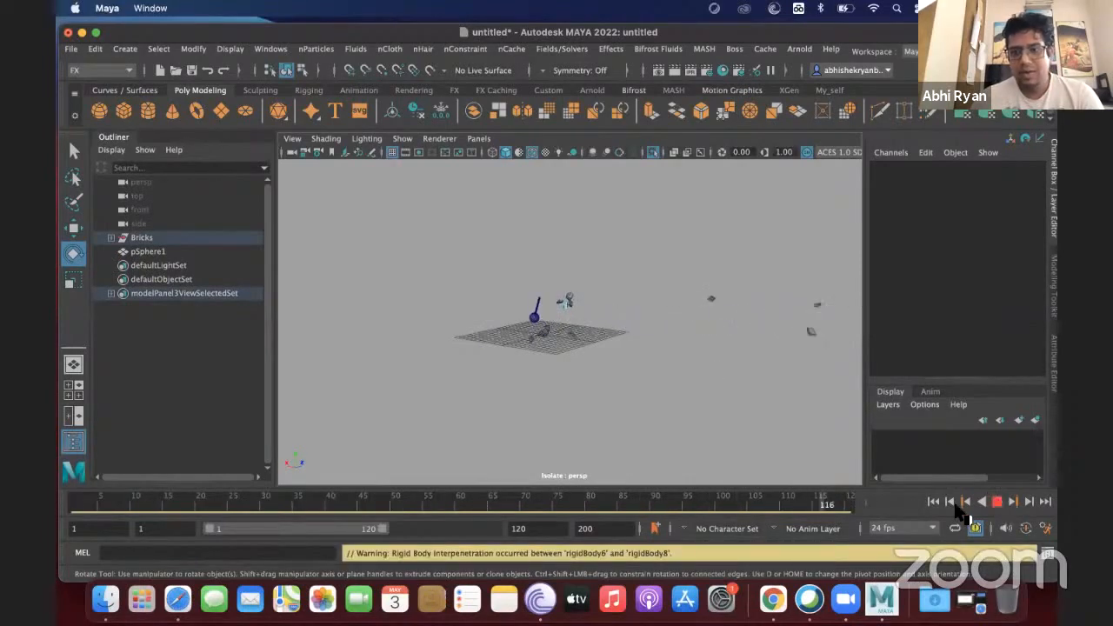
left_click(932, 502)
Add a gravity field to the lowest brick of the stack, pCube1, and clear the selection
scroll(674, 295, "up", 5)
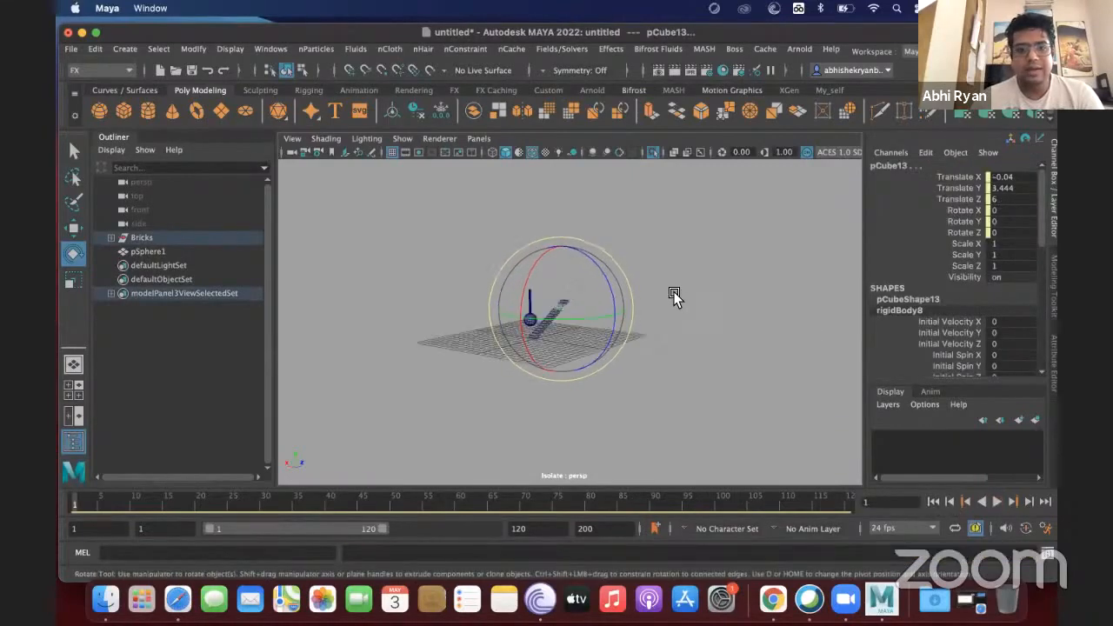
scroll(675, 293, "up", 4)
left_click(636, 296)
left_click_drag(554, 311, 588, 322, "alt")
left_click_drag(542, 233, 484, 433)
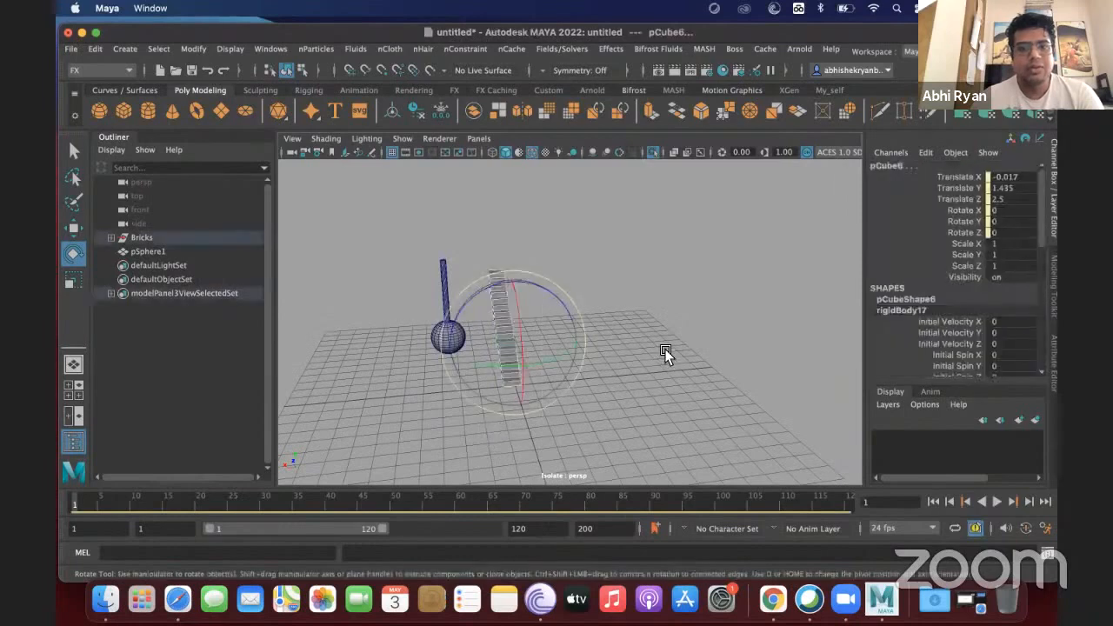
left_click(665, 352)
left_click(502, 269)
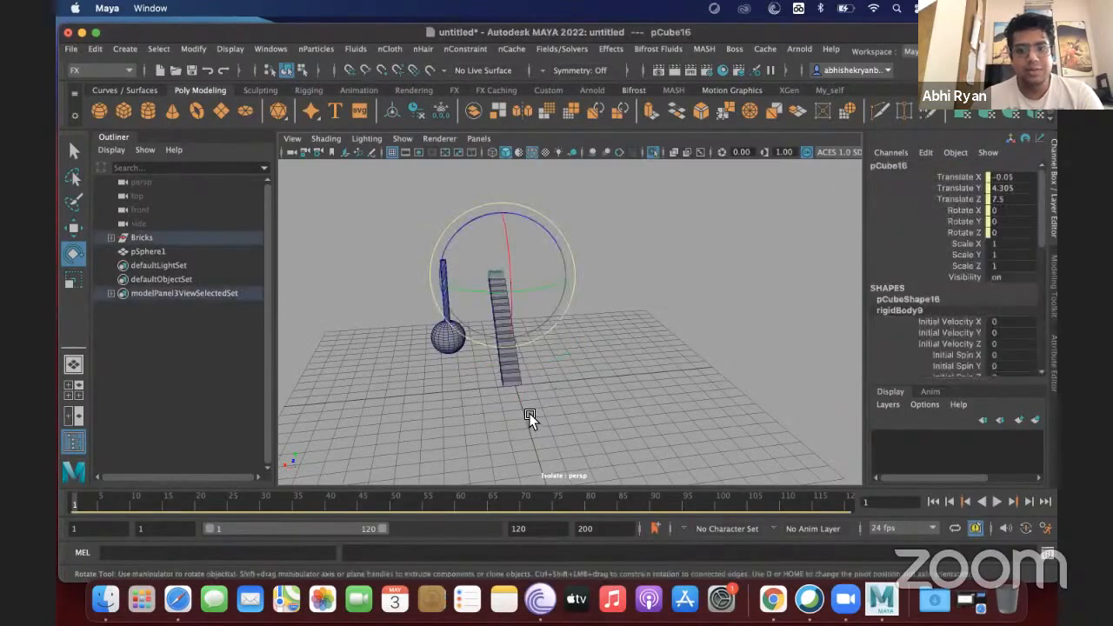
left_click(512, 387)
left_click(658, 381)
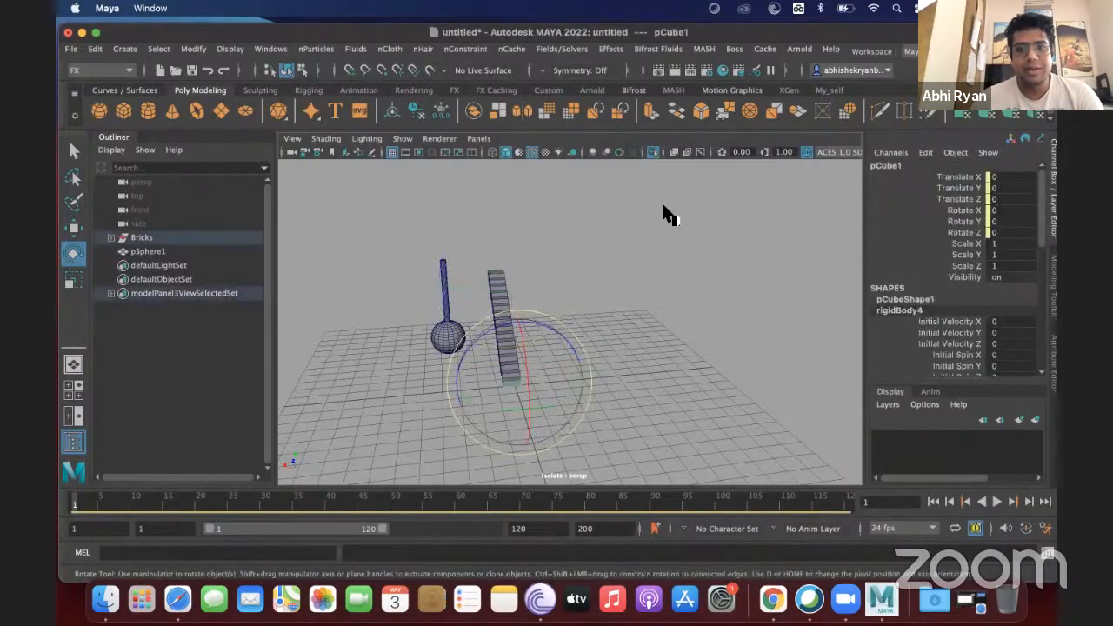
left_click(546, 49)
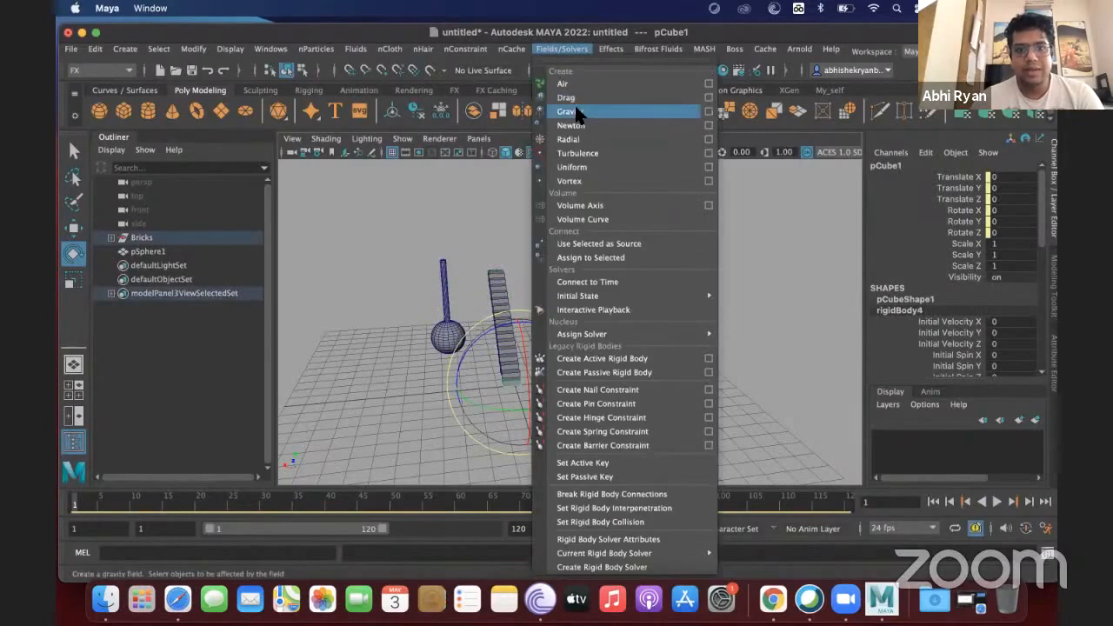
left_click(575, 111)
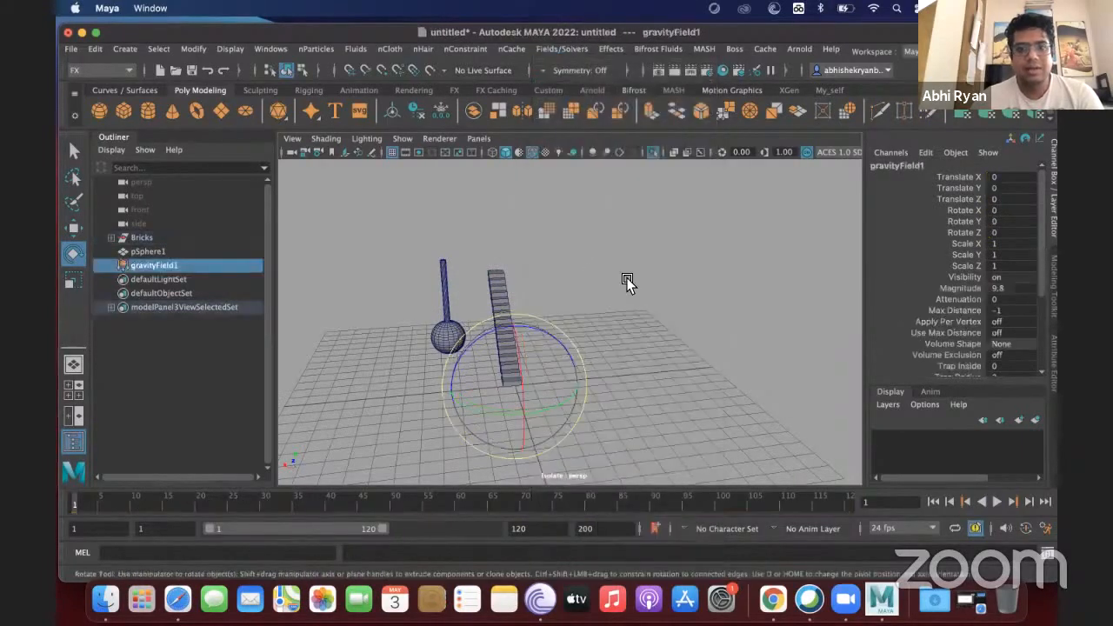
left_click(587, 363)
Play the simulation close up on the lowest bricks to check the effect of gravity, and rewind to frame 1
left_click_drag(567, 389, 560, 391, "alt")
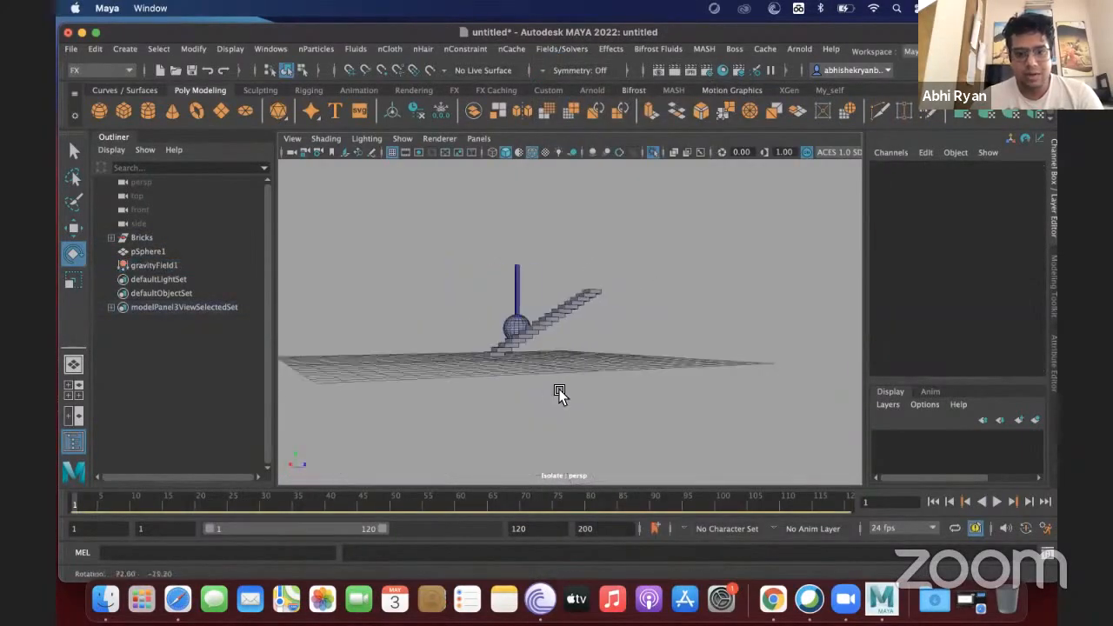
scroll(765, 452, "up", 2)
scroll(763, 459, "up", 10)
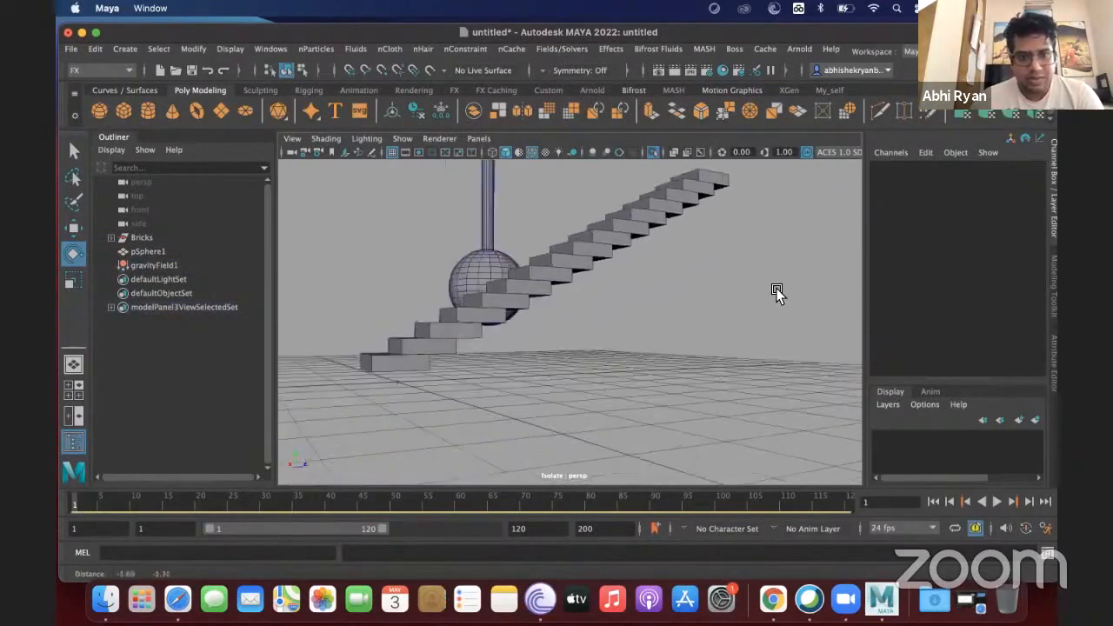
left_click_drag(557, 337, 713, 401, "alt")
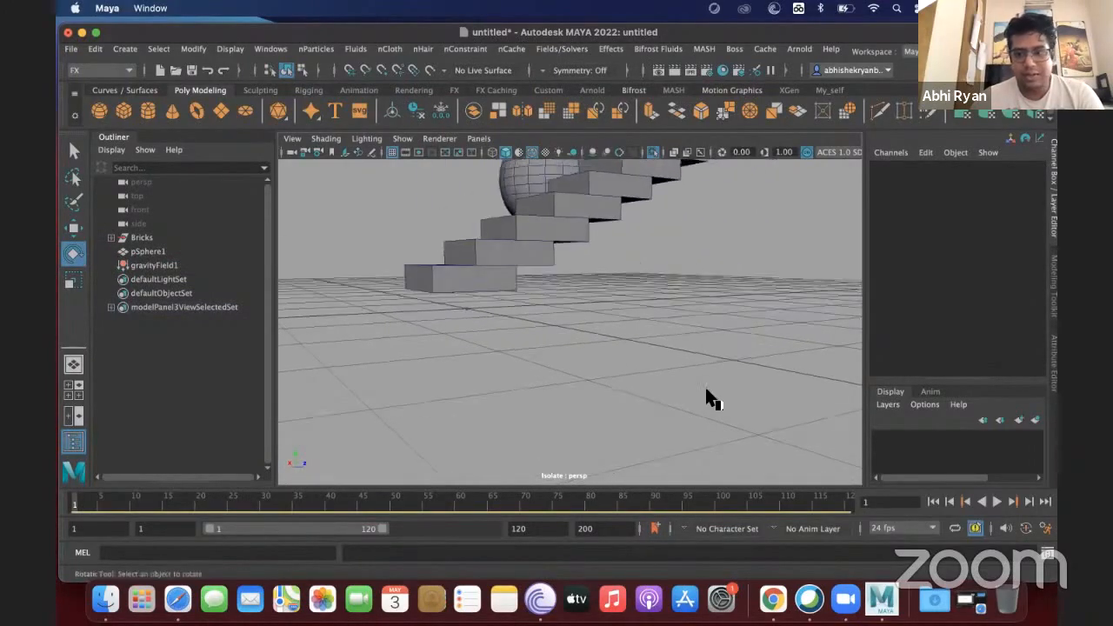
left_click(998, 503)
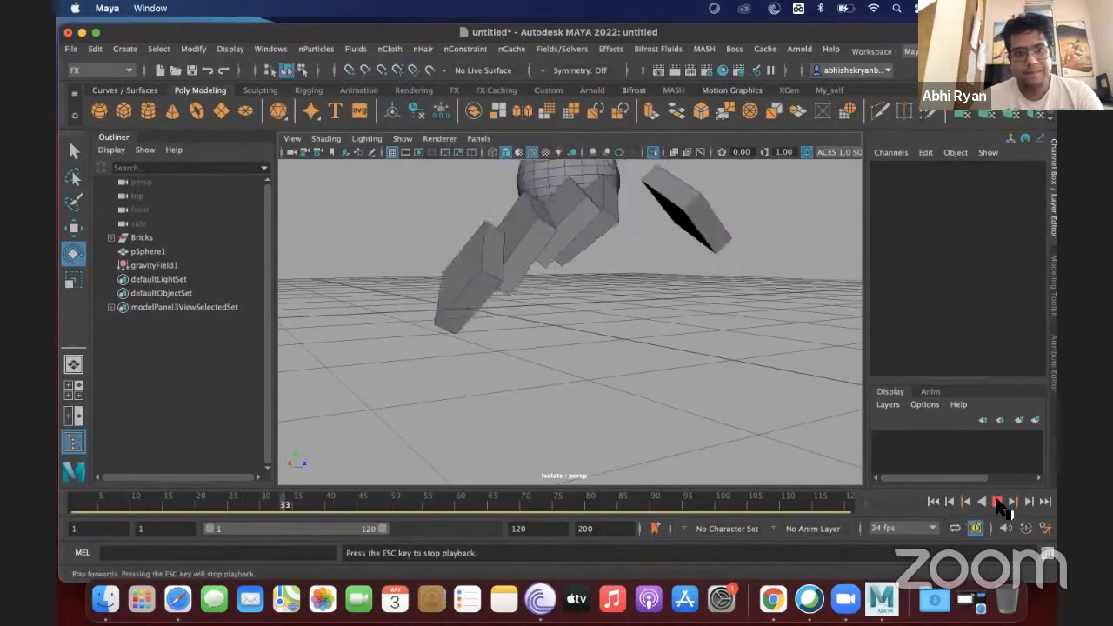
left_click(933, 502)
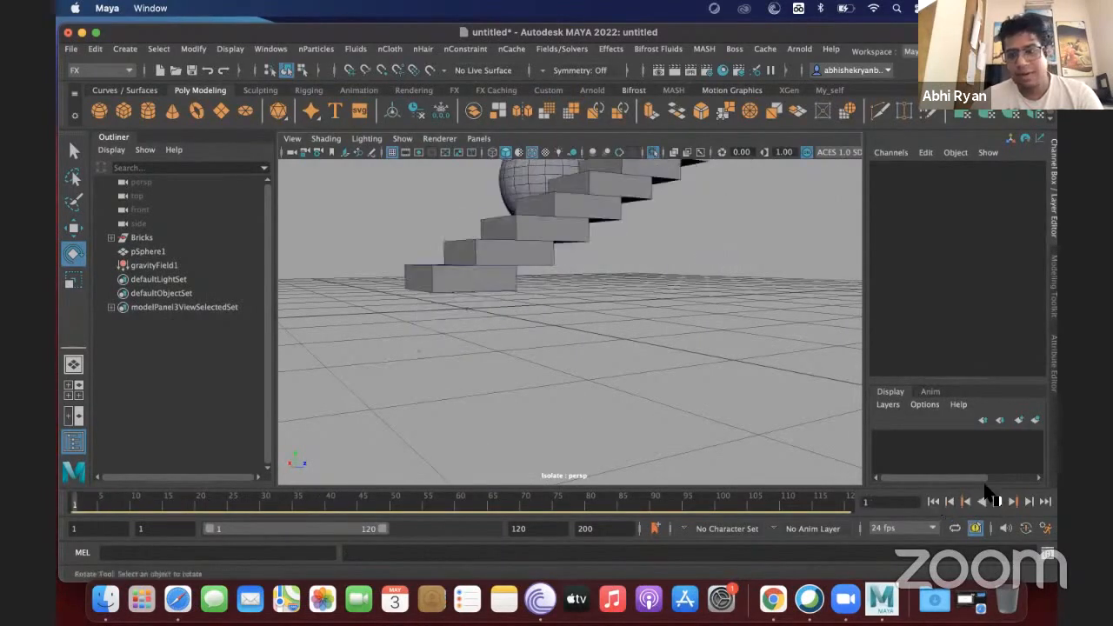
Replay the first frames to examine the lowest brick's motion under gravity, and rewind to frame 1
left_click(998, 503)
left_click(998, 503)
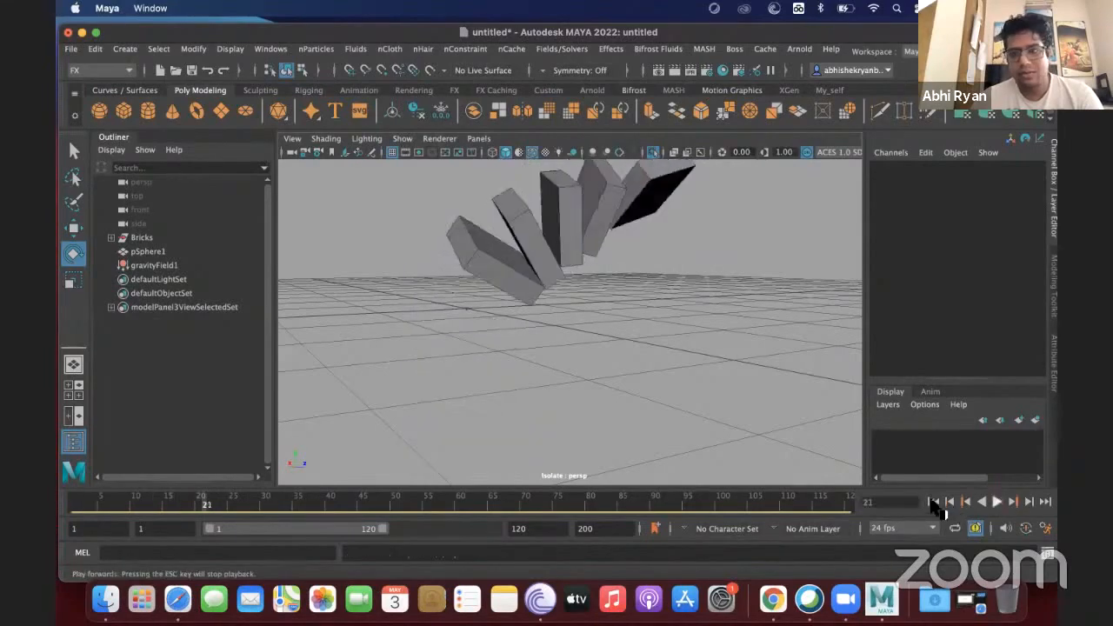
left_click(934, 502)
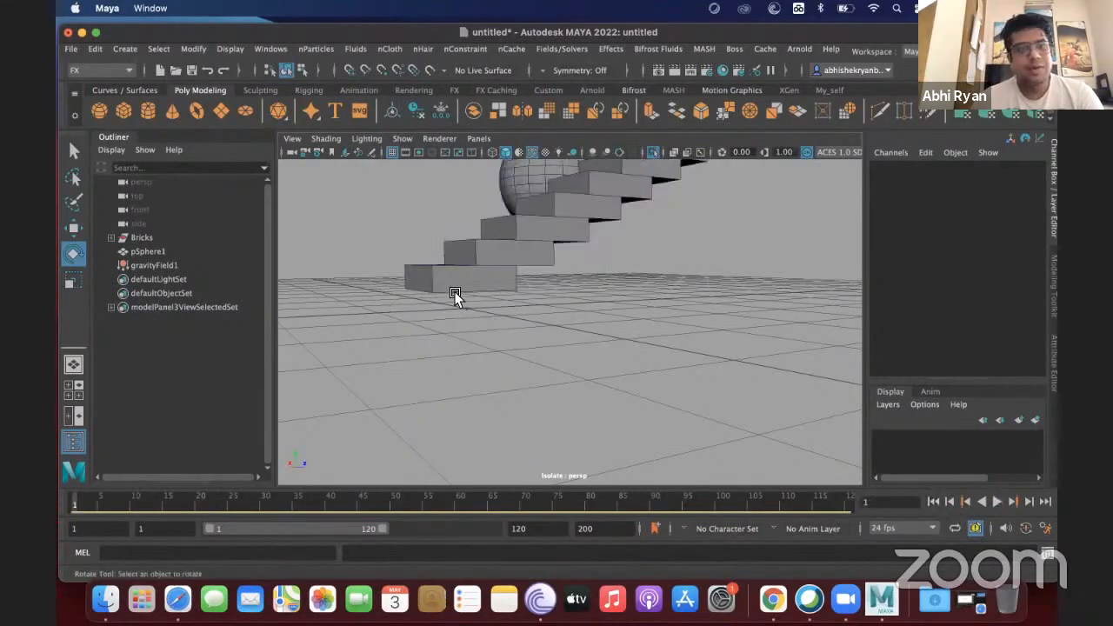
Create a polygon cube under the stack and scale it into a flat ground slab, about 66.96 in X, 0.34 in Y and 23.35 in Z
scroll(461, 313, "down", 3)
scroll(461, 315, "up", 5)
scroll(461, 315, "down", 7)
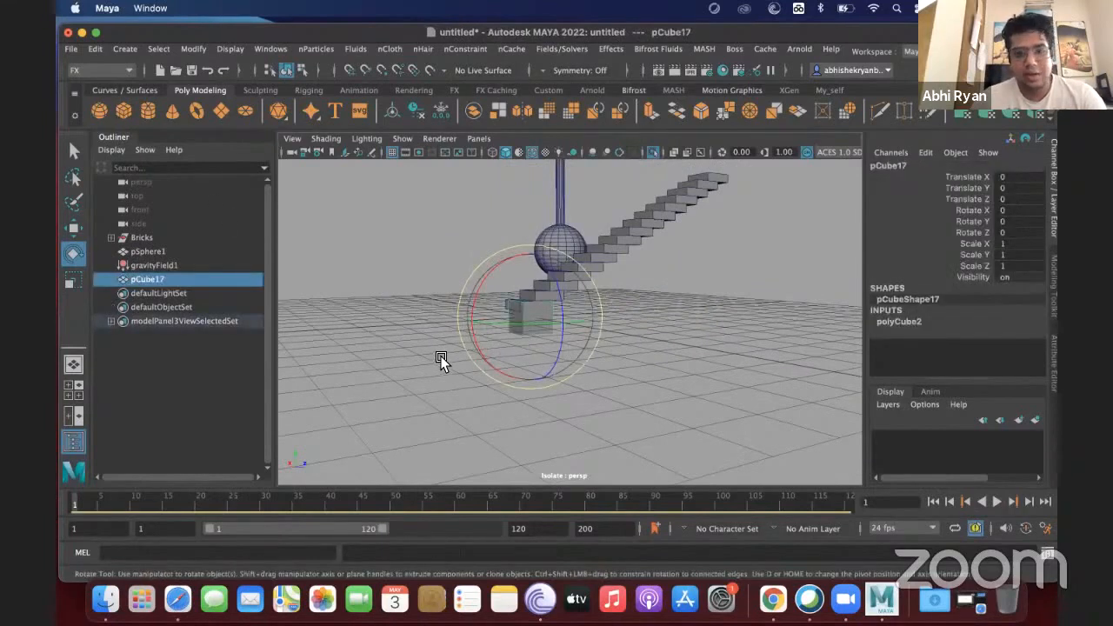
key("r")
left_click_drag(534, 319, 503, 309)
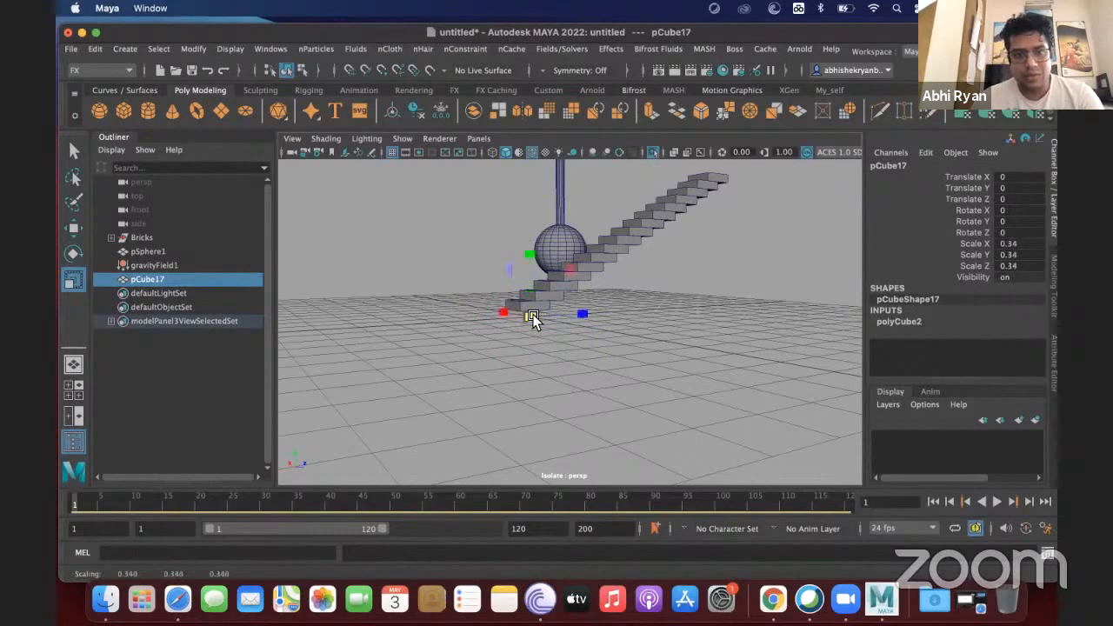
left_click_drag(597, 310, 394, 219)
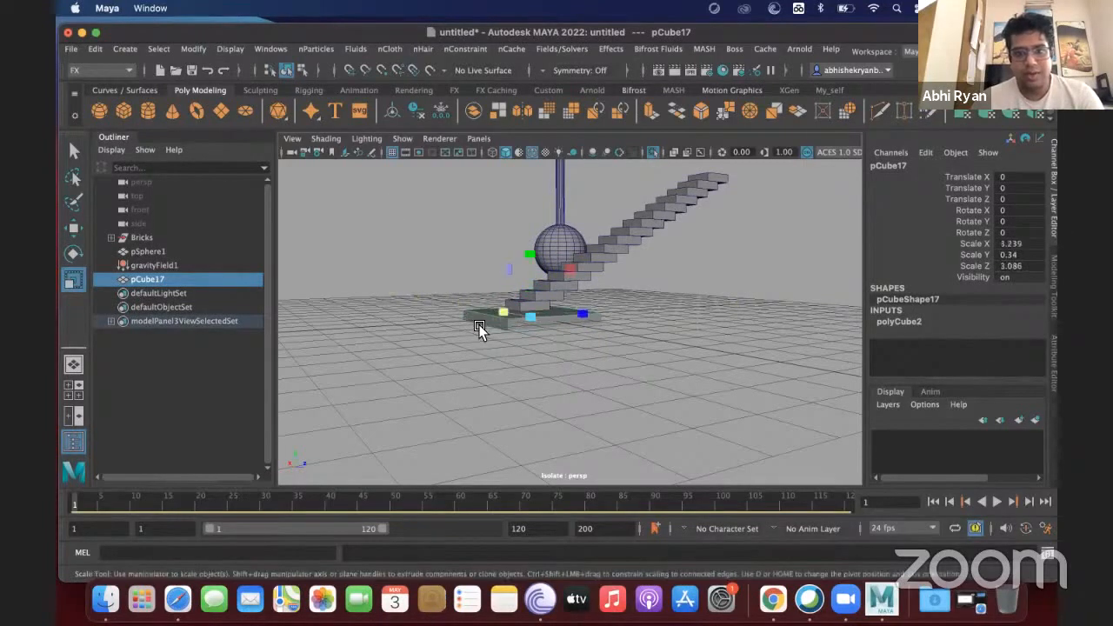
left_click_drag(504, 311, 383, 232)
Move the ground slab's top face up to the underside of the lowest brick, and return the slab to object mode
left_click_drag(575, 393, 555, 352, "alt")
right_click_drag(582, 352, 761, 406, "alt")
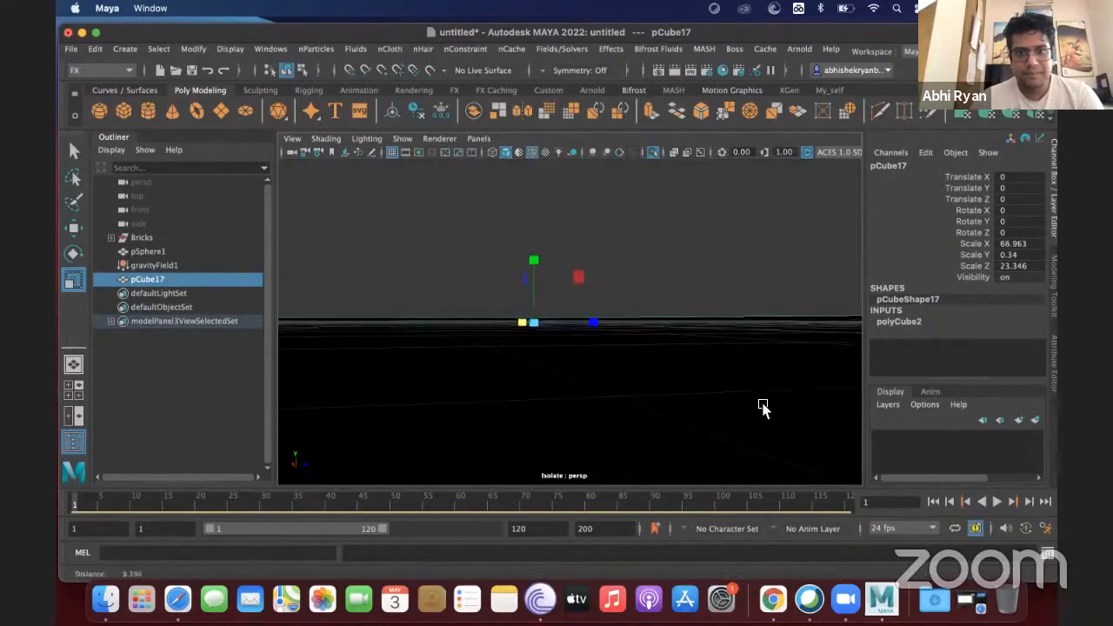
mouse_move(609, 321)
left_mouse_down("alt")
mouse_move(598, 333)
mouse_move(591, 315)
left_mouse_up("alt")
right_click_drag(644, 184, 628, 223)
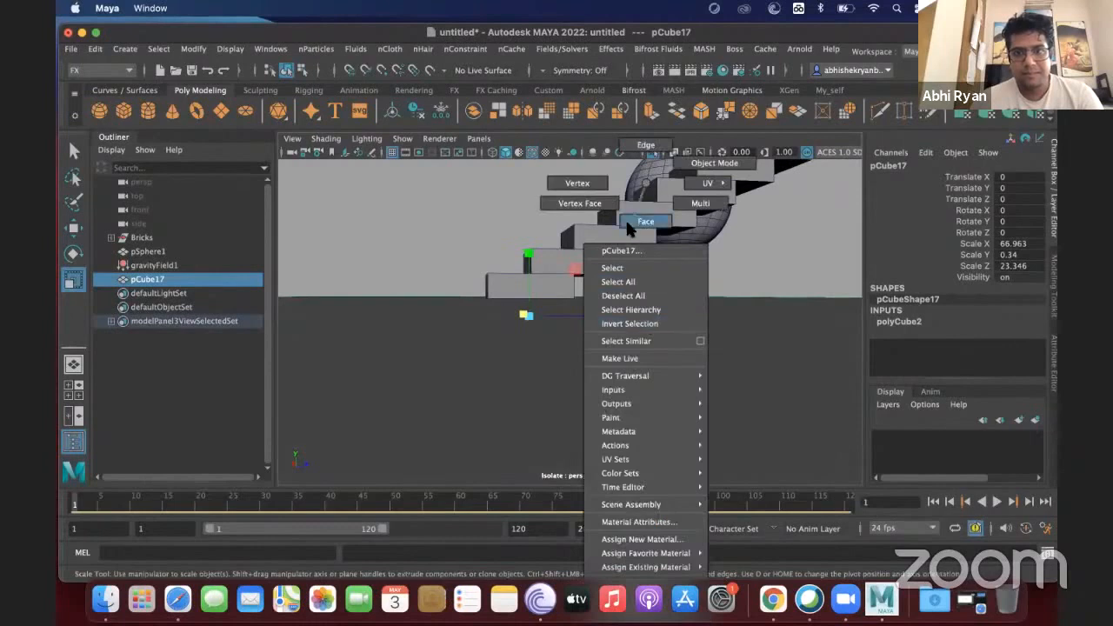
right_click_drag(603, 422, 602, 422)
left_click(518, 380)
key("w")
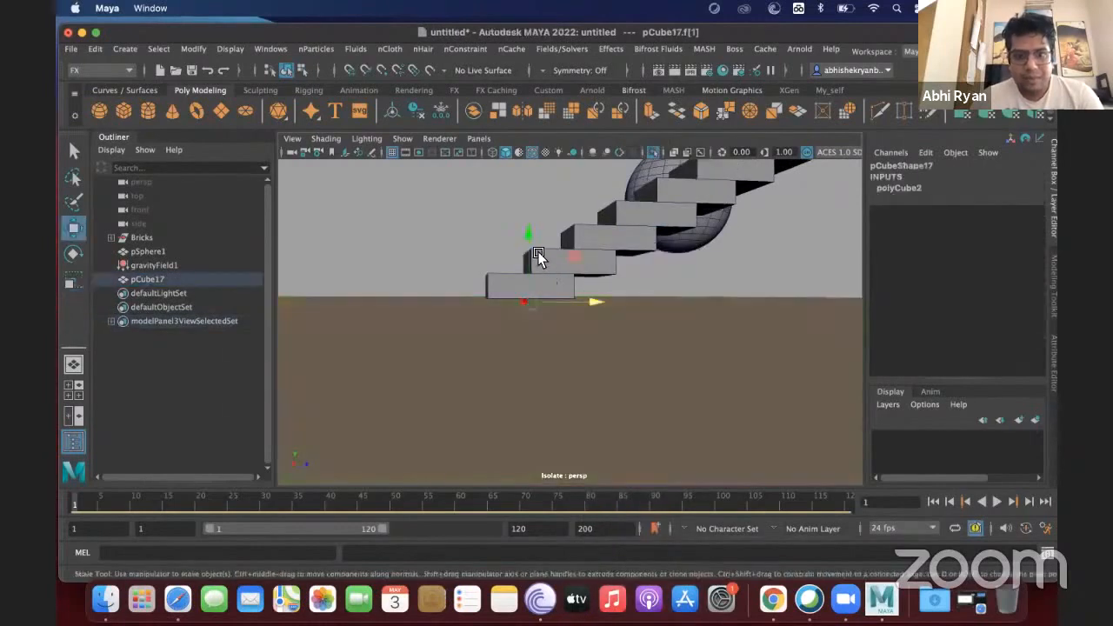
left_click_drag(528, 237, 528, 239)
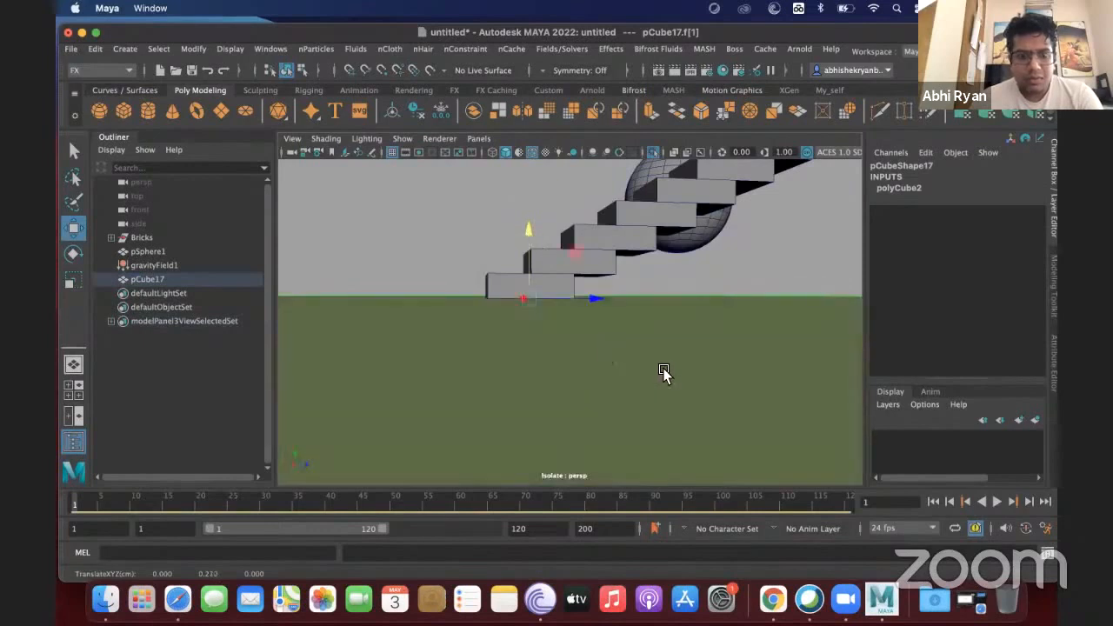
left_click_drag(658, 385, 612, 358, "alt")
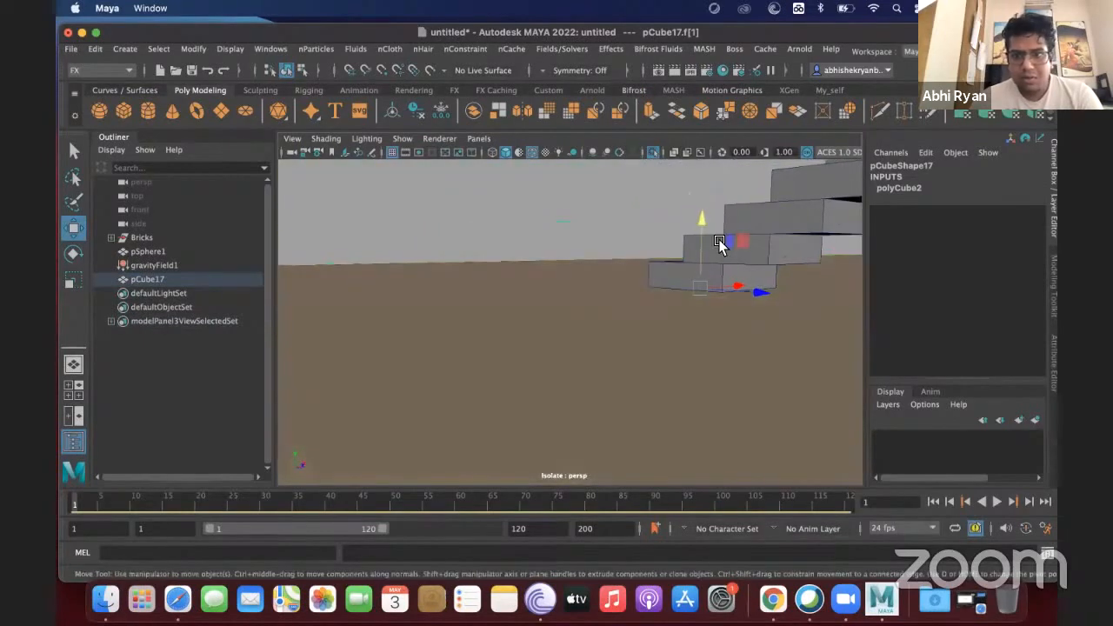
left_click_drag(705, 231, 704, 232)
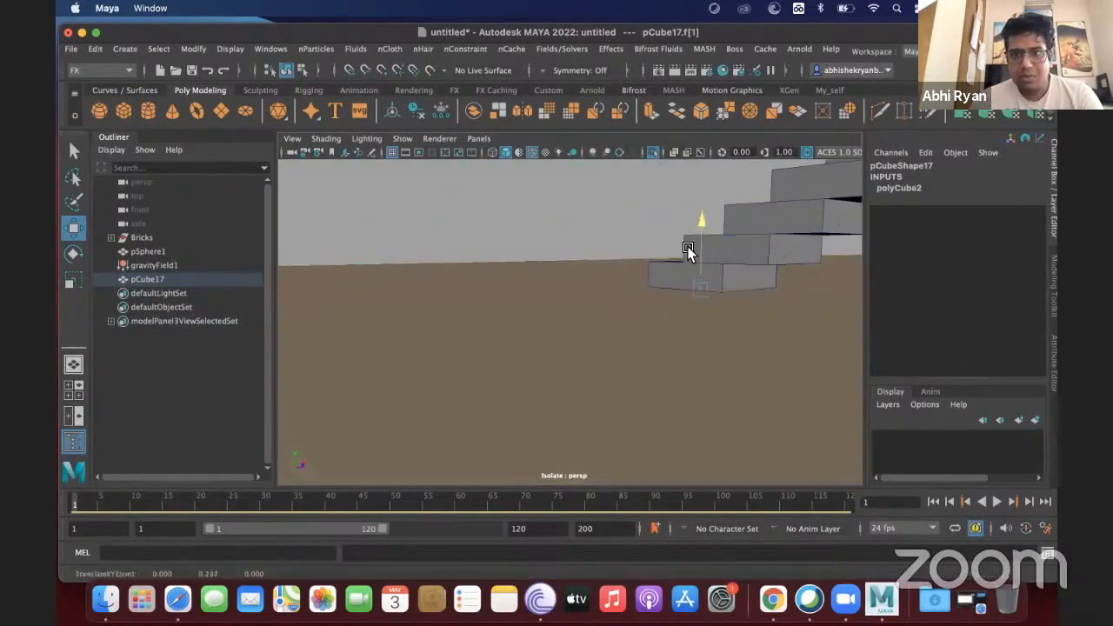
right_click_drag(511, 342, 581, 162)
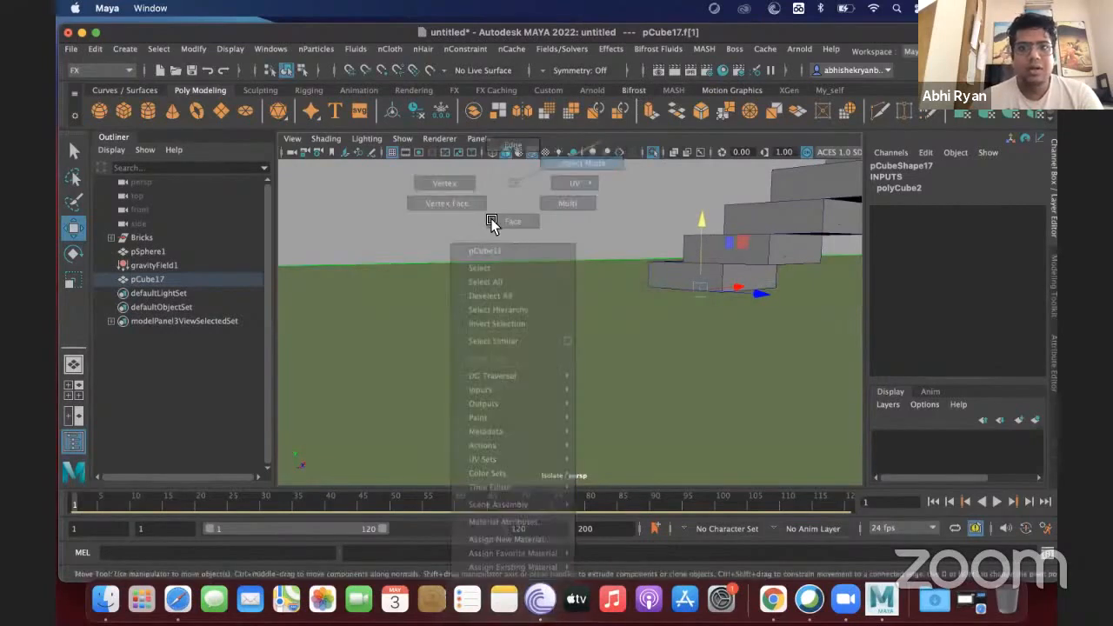
left_click(503, 392)
Make the ground slab pCube17 a passive rigid body and clear the selection
scroll(526, 344, "up", 3)
scroll(526, 343, "down", 6)
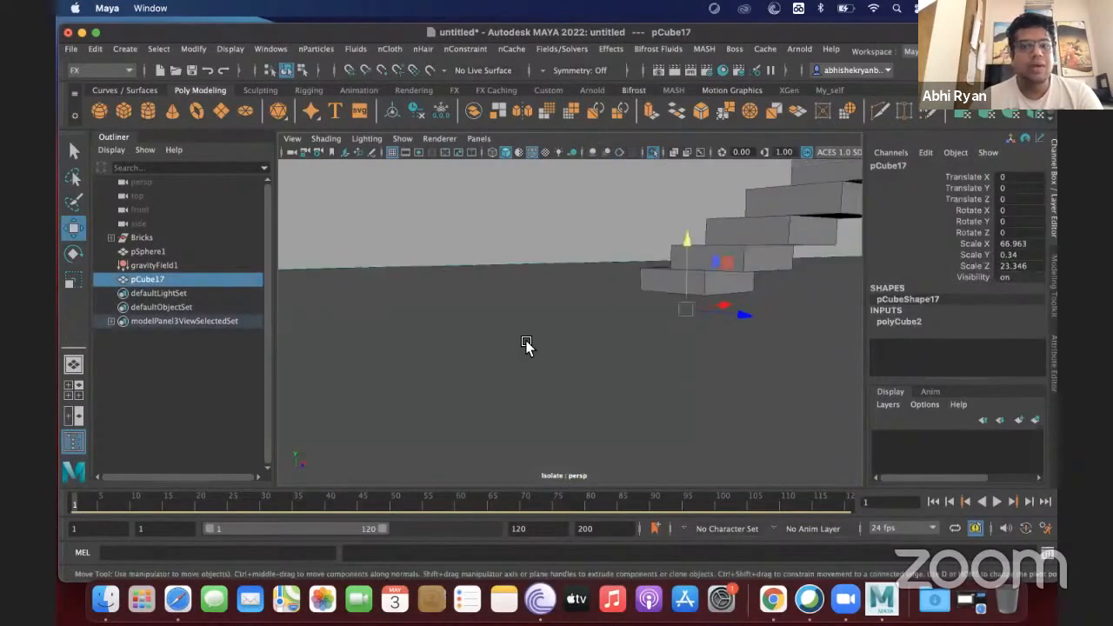
scroll(527, 344, "down", 10)
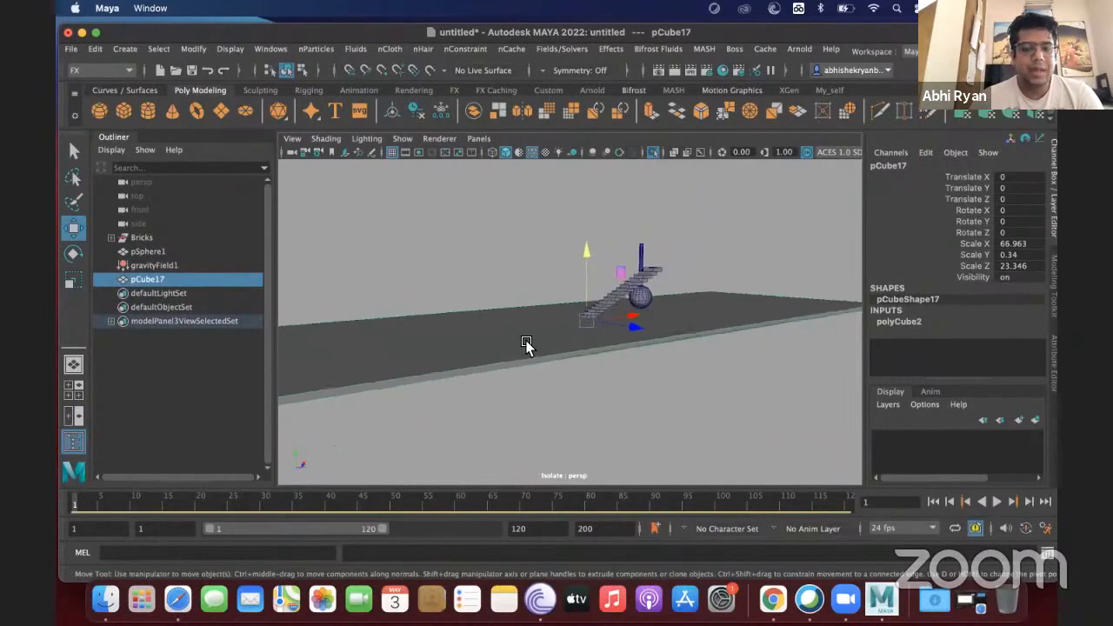
left_click_drag(581, 348, 532, 362, "alt")
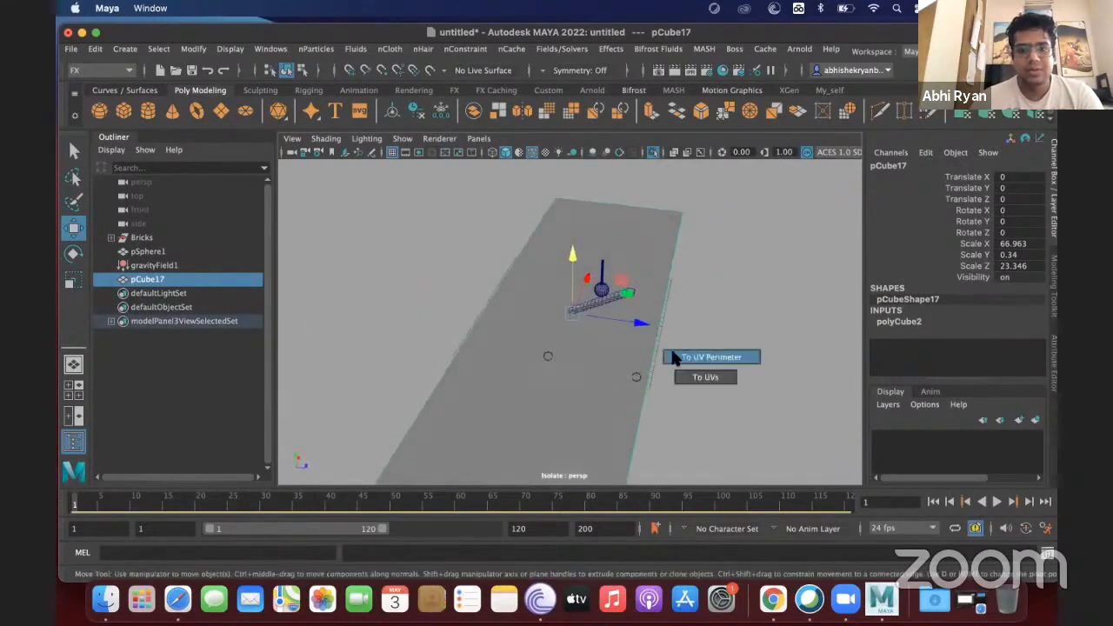
right_click_drag(583, 369, 617, 369, "ctrl")
scroll(616, 378, "up", 3)
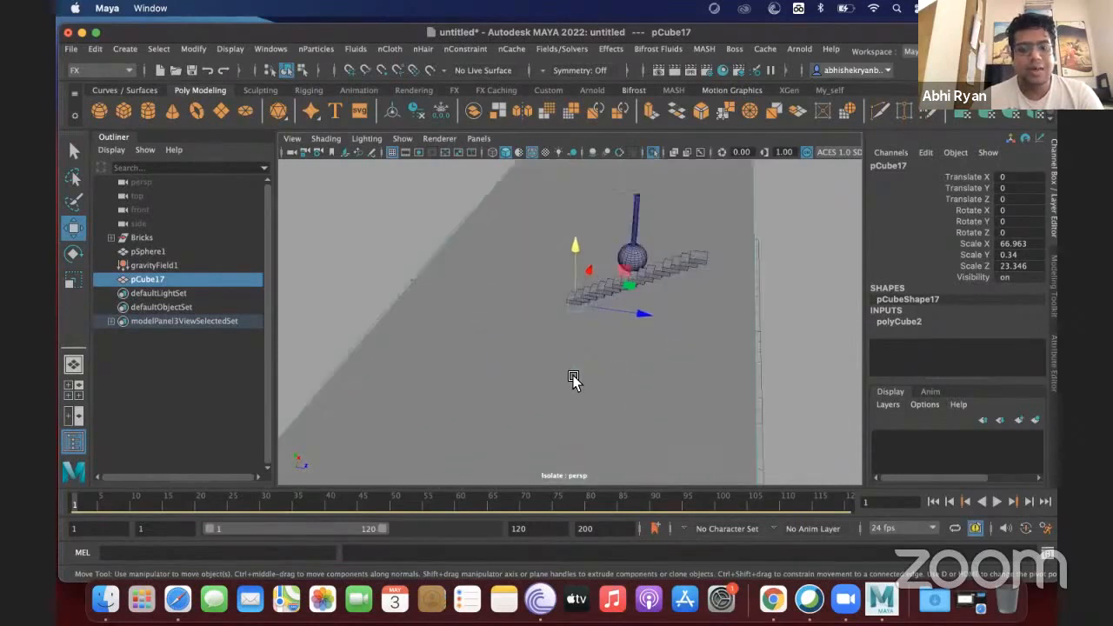
left_click_drag(574, 379, 678, 371, "alt")
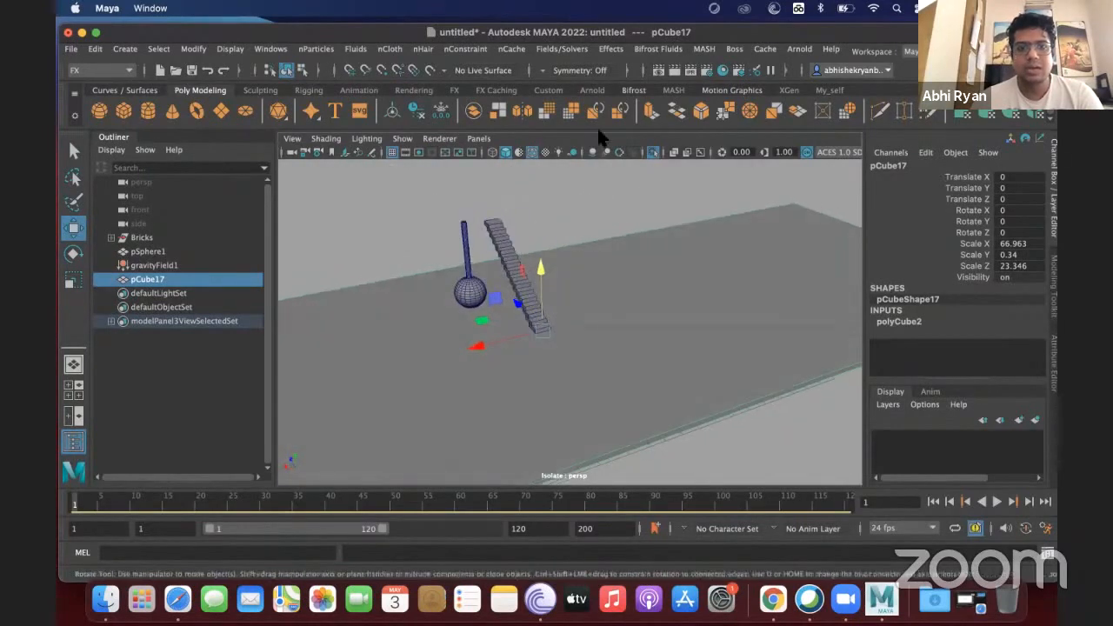
left_click(674, 49)
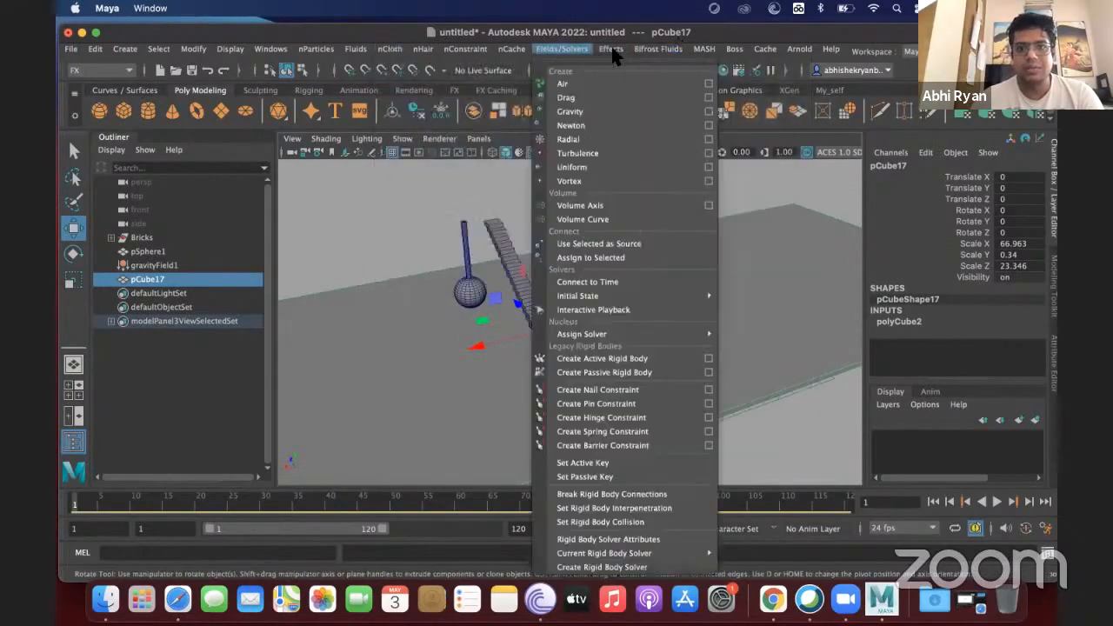
mouse_move(572, 50)
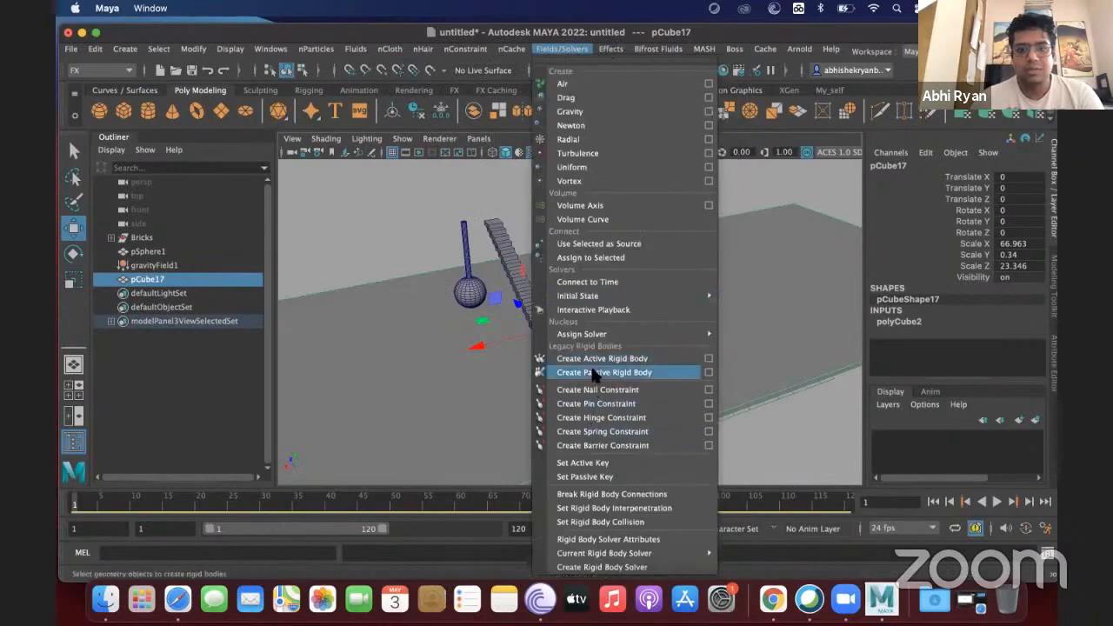
left_click(595, 373)
left_click(536, 234)
Play the simulation close up on the lower bricks to check the collision with the ground slab, and rewind to frame 1
left_click_drag(536, 234, 577, 222, "alt")
scroll(577, 223, "up", 1)
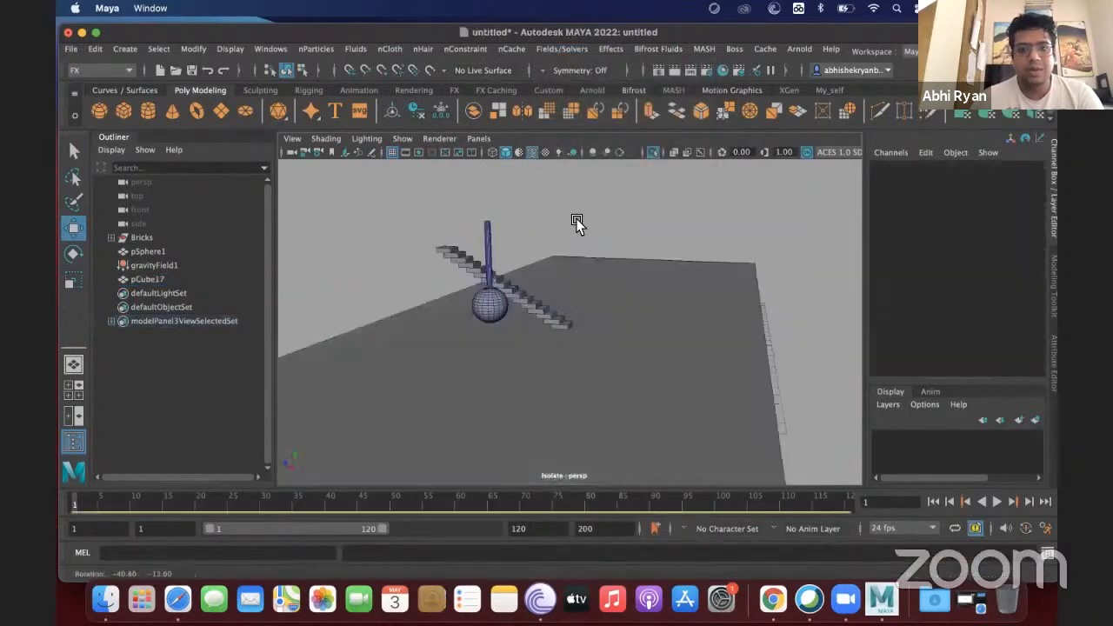
right_click_drag(693, 244, 881, 280, "alt")
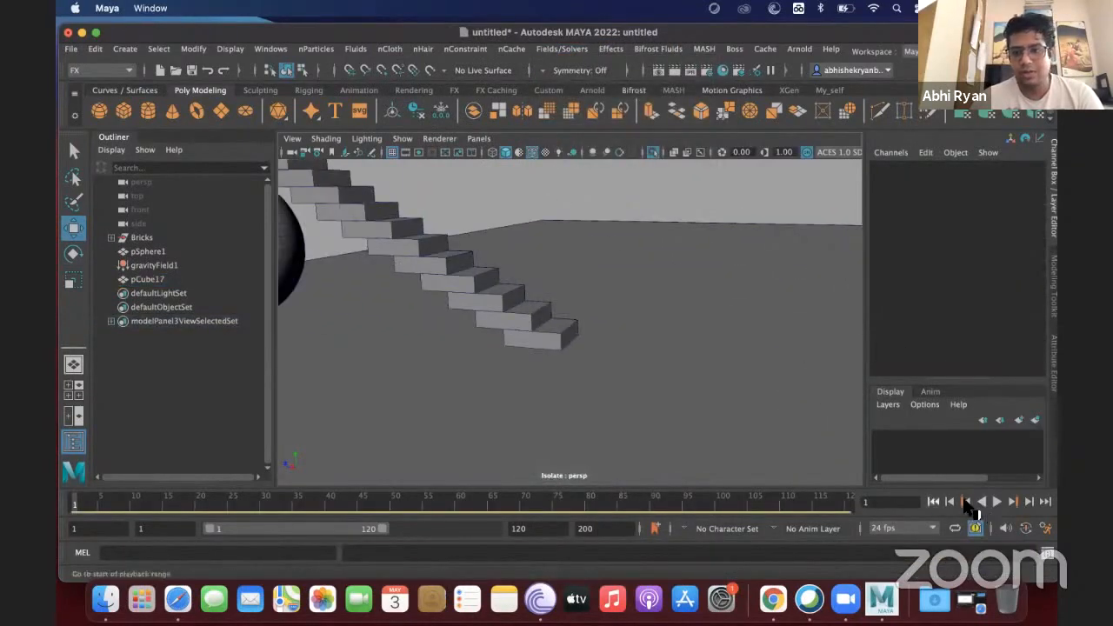
left_click(997, 502)
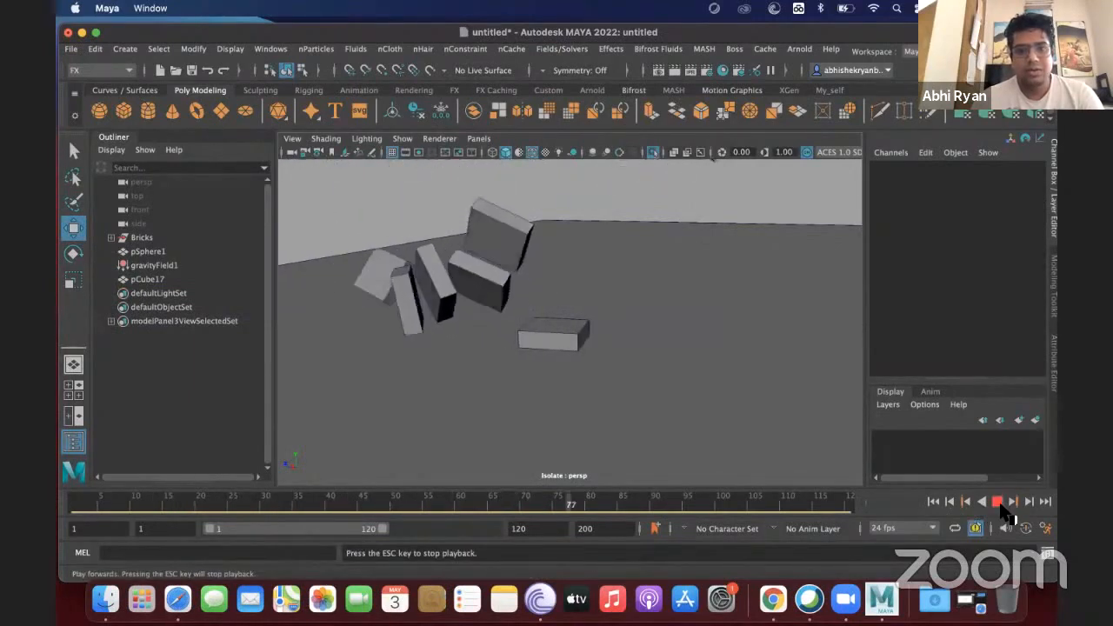
left_click(997, 503)
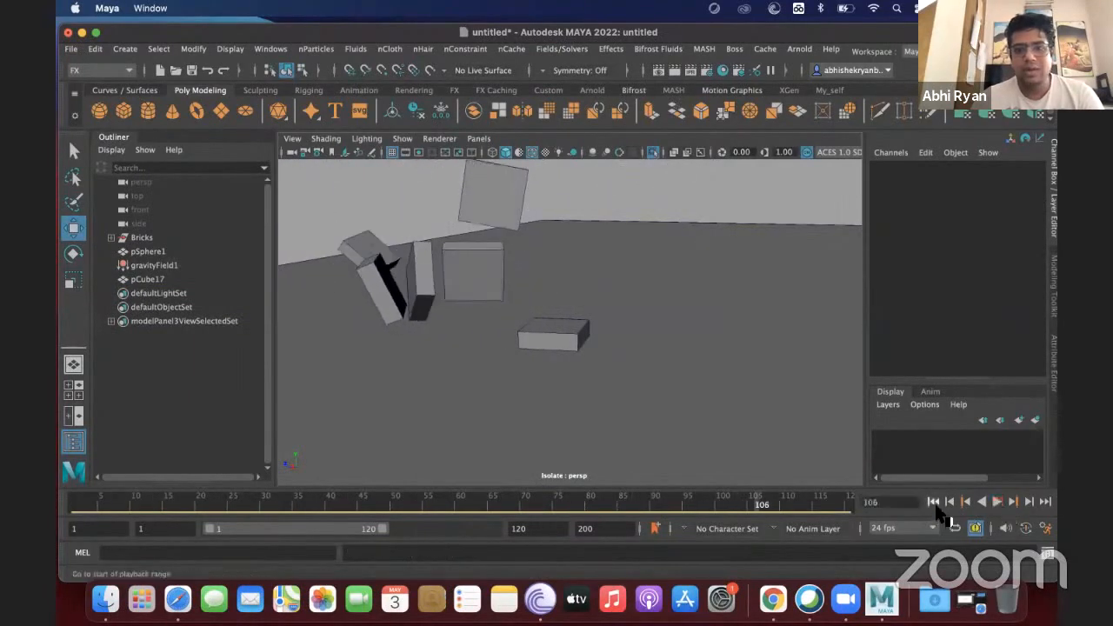
left_click(933, 502)
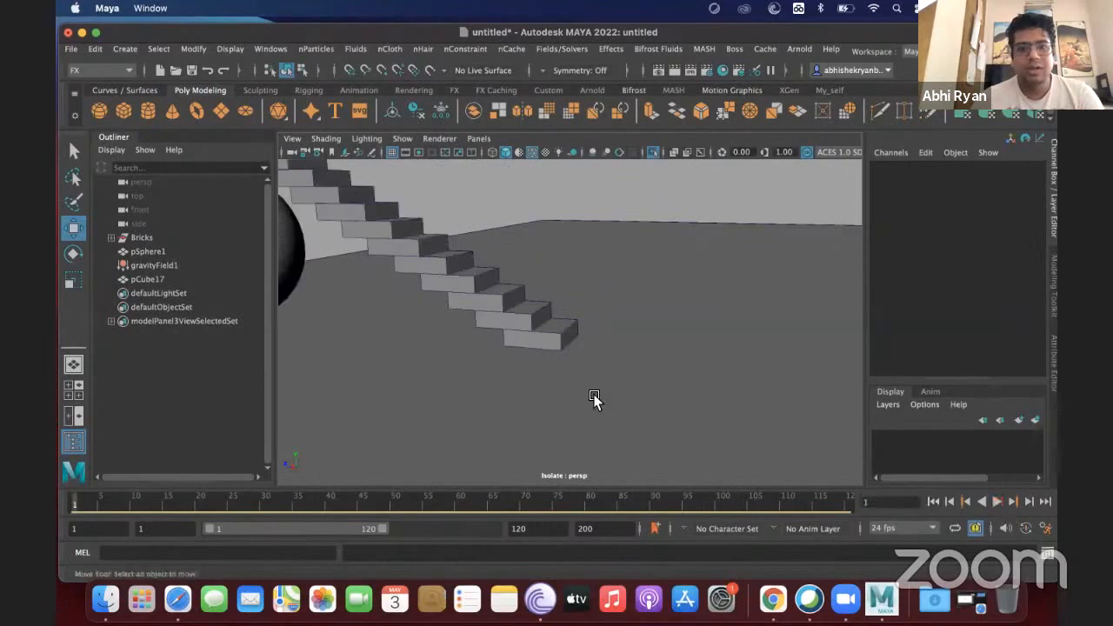
Open the Dynamic Relationships Editor for the lowest brick, pCube1, expand the Bricks group and check the brick's field connection
left_click(539, 344)
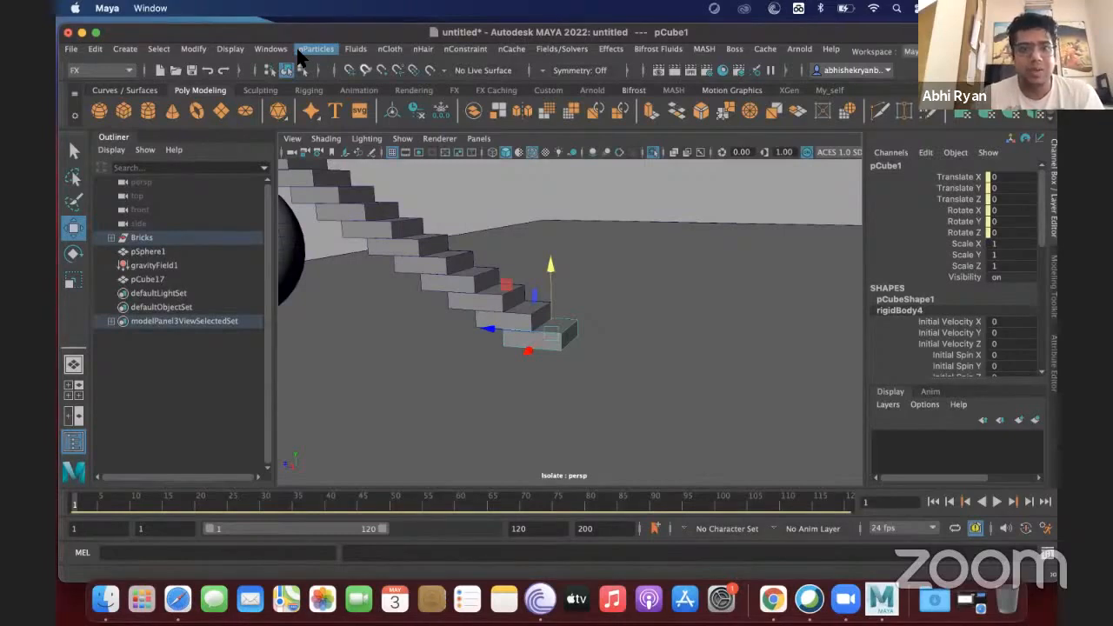
left_click(298, 52)
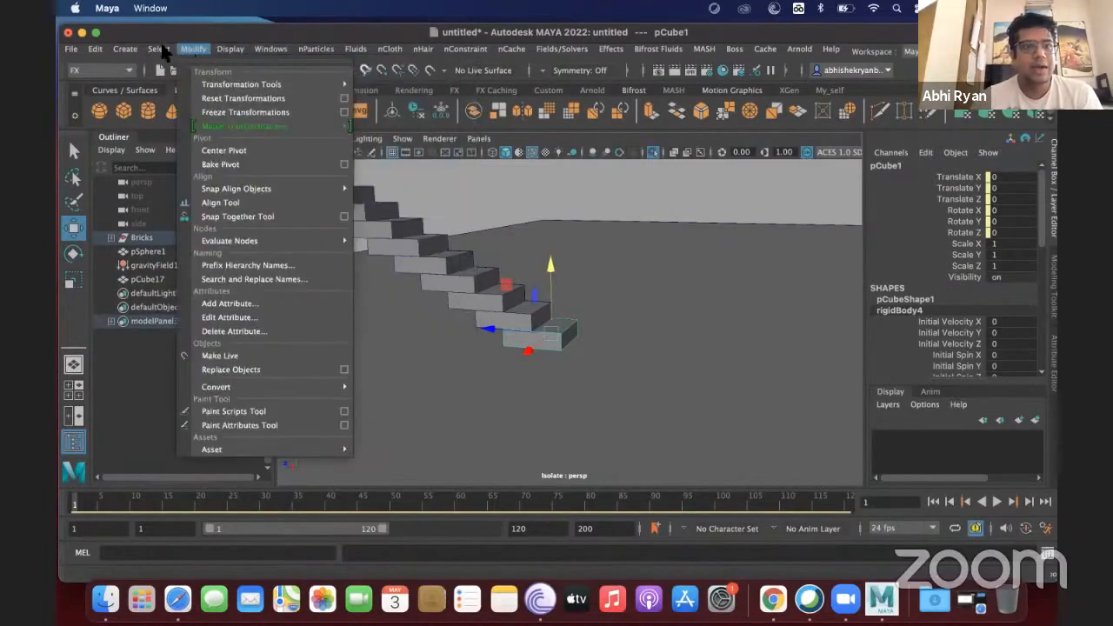
mouse_move(252, 52)
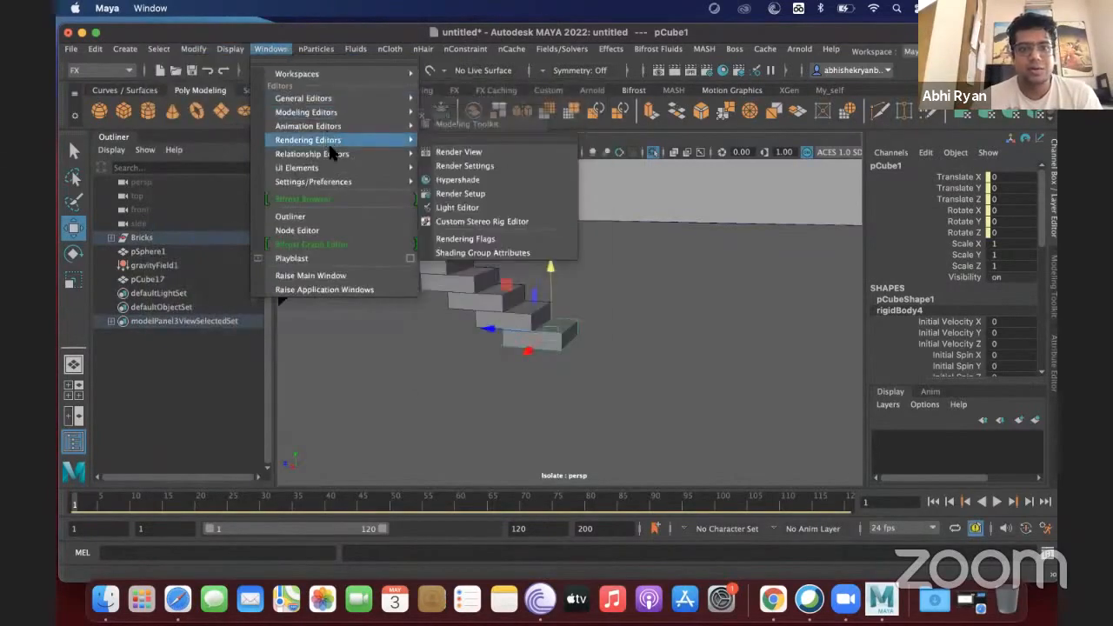
mouse_move(331, 154)
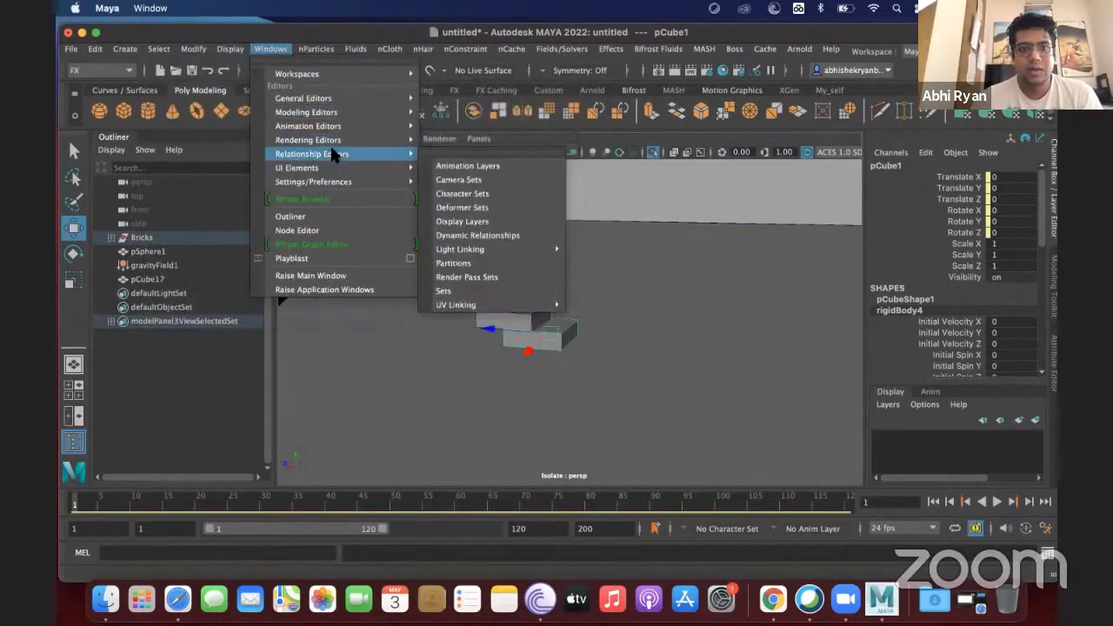
left_click(484, 235)
left_click_drag(424, 135, 764, 73)
left_click(592, 196)
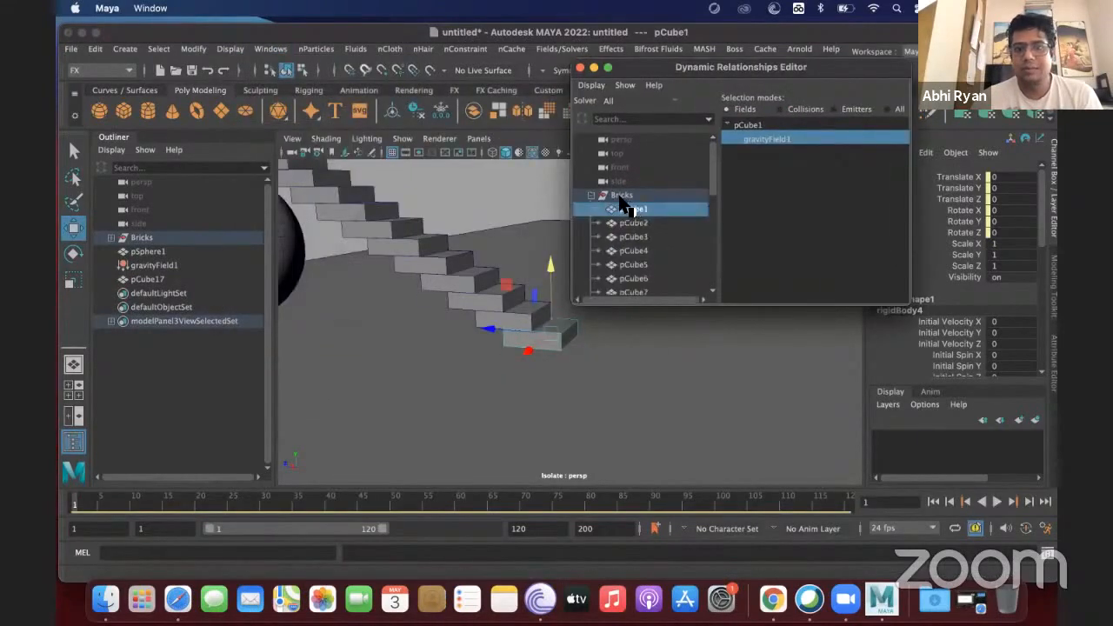
left_click(622, 196)
left_click(635, 210)
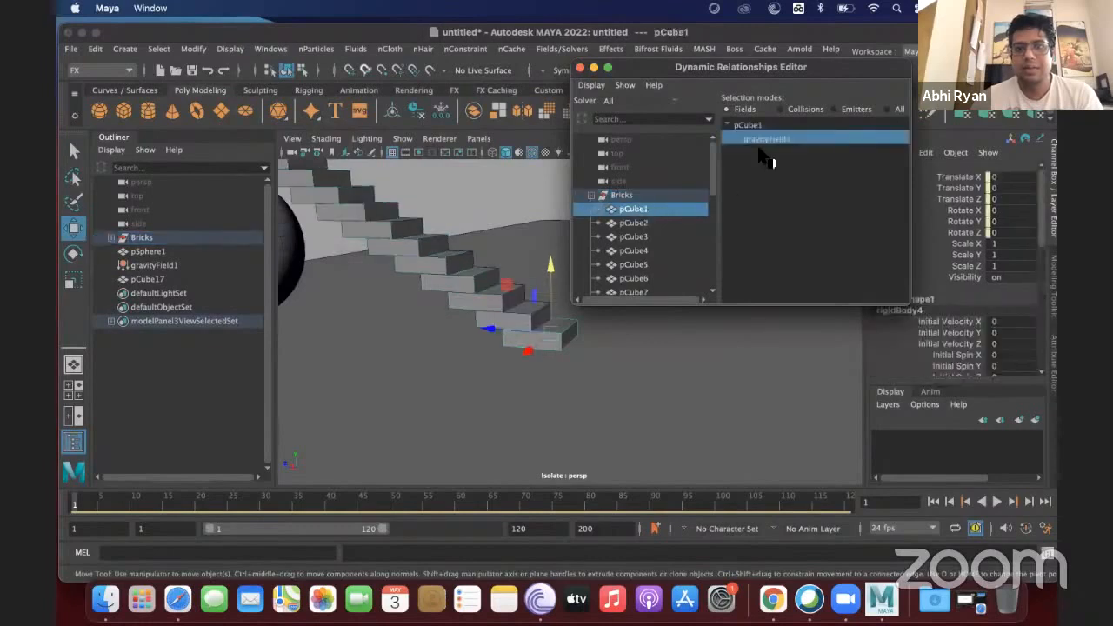
Connect bricks pCube2, pCube3, pCube4 and pCube5 to gravityField1
left_click(633, 222)
left_click(757, 139)
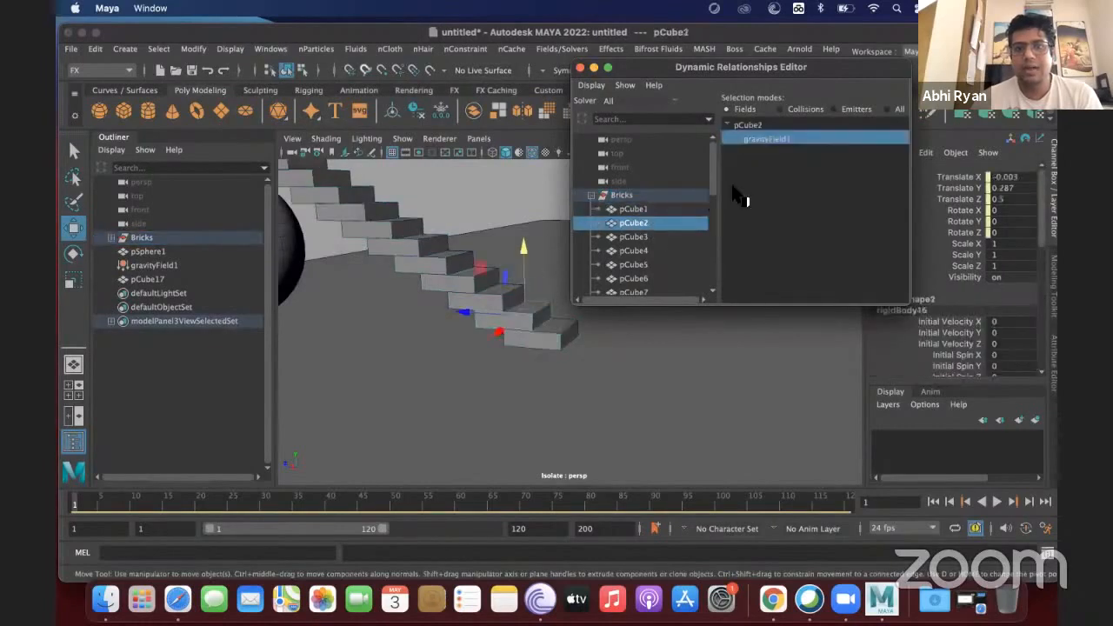
left_click(634, 237)
left_click(748, 141)
left_click(630, 250)
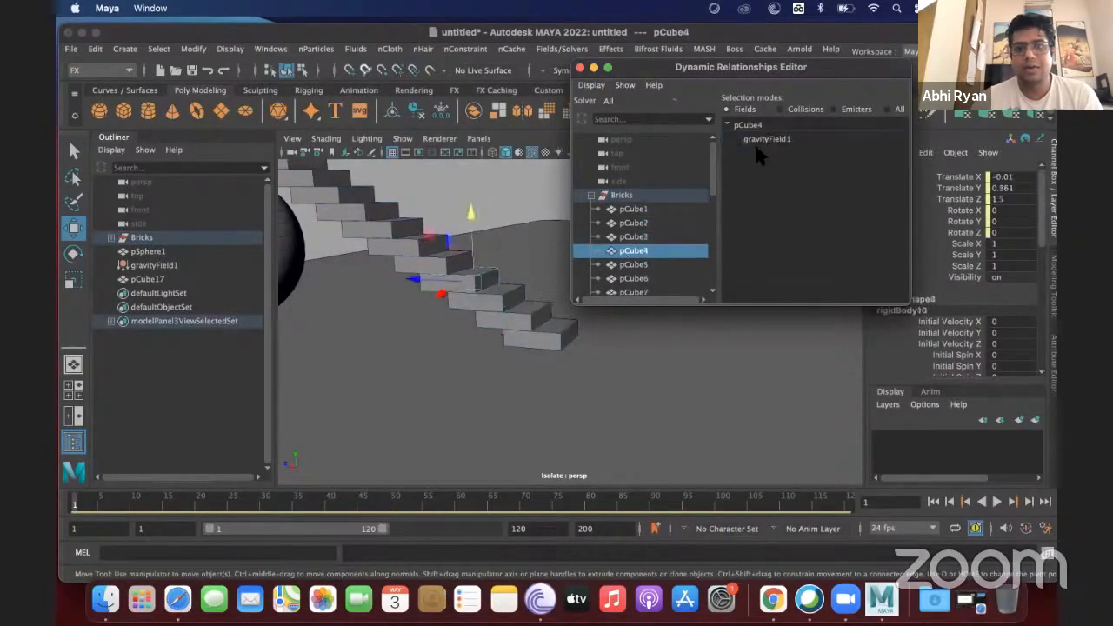
left_click(757, 141)
left_click(670, 264)
left_click(771, 141)
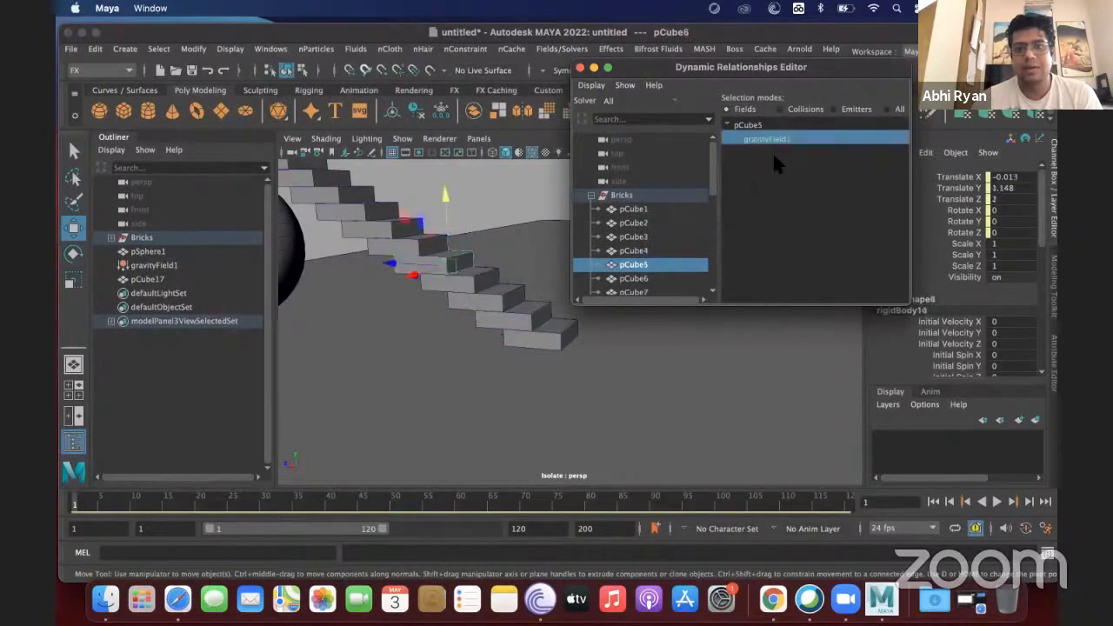
Connect bricks pCube6 and pCube7 to gravityField1
scroll(661, 265, "down", 4)
scroll(652, 236, "up", 4)
scroll(651, 230, "down", 4)
left_click(646, 169)
left_click(753, 141)
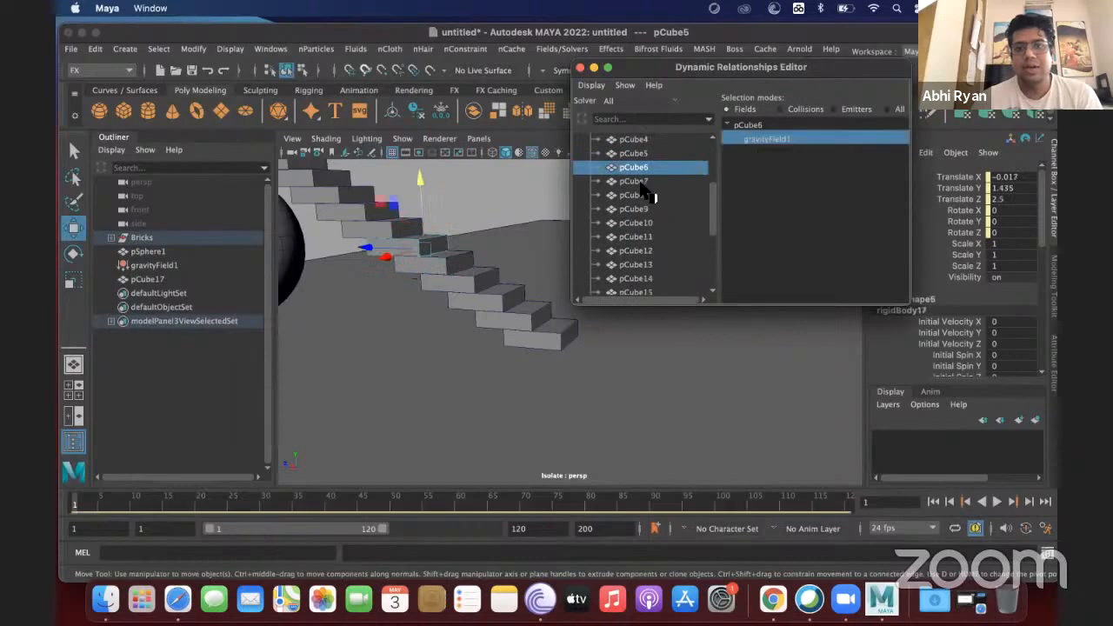
left_click(643, 181)
left_click(759, 141)
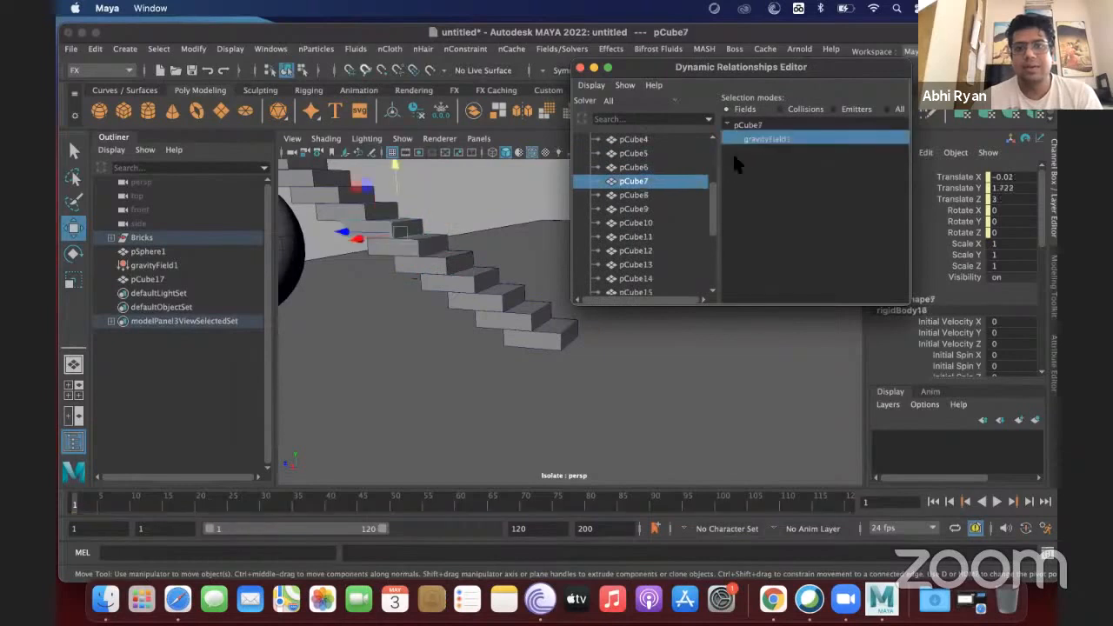
Connect bricks pCube8, pCube9, pCube10 and pCube11 to gravityField1
left_click(645, 195)
left_click(788, 141)
left_click(634, 210)
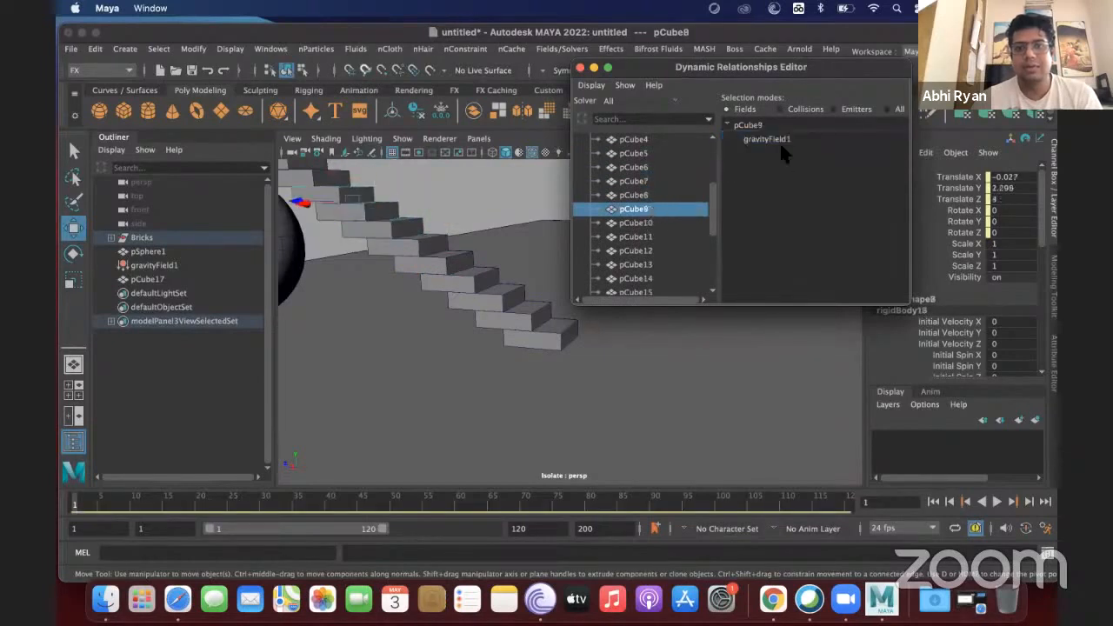
left_click(779, 141)
left_click(636, 223)
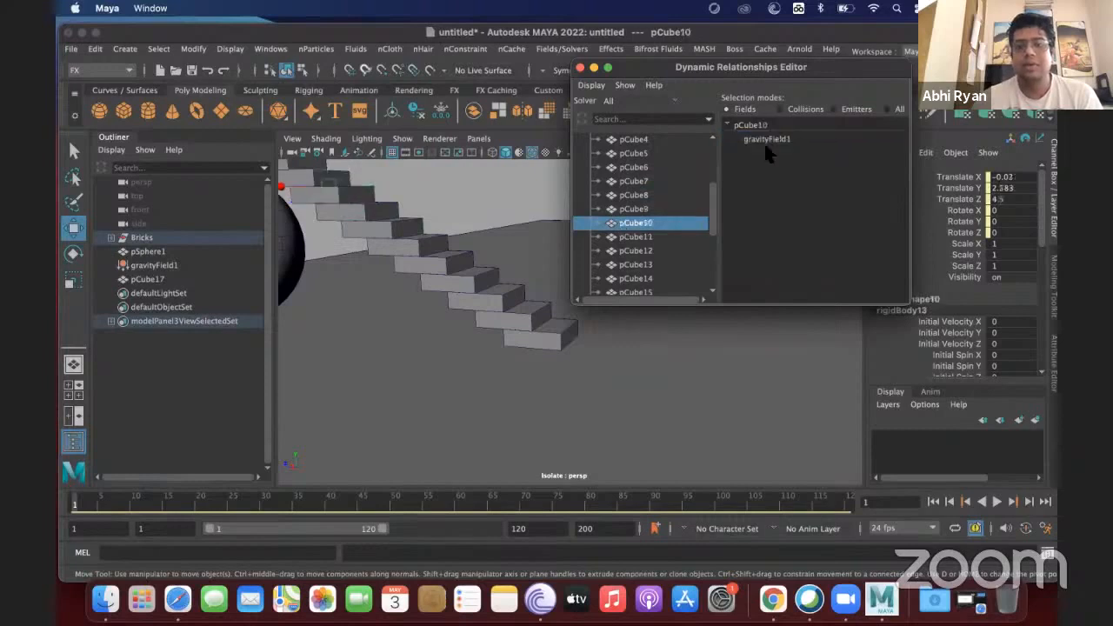
left_click(768, 141)
left_click(636, 237)
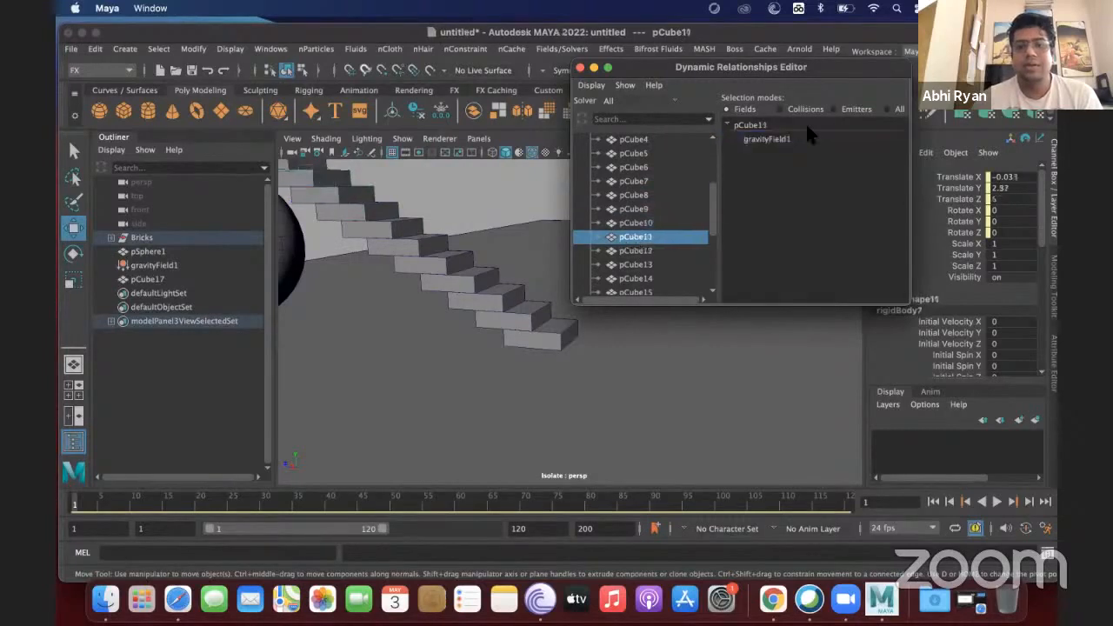
left_click(779, 141)
Connect bricks pCube12, pCube13 and pCube14 to gravityField1
left_click(636, 250)
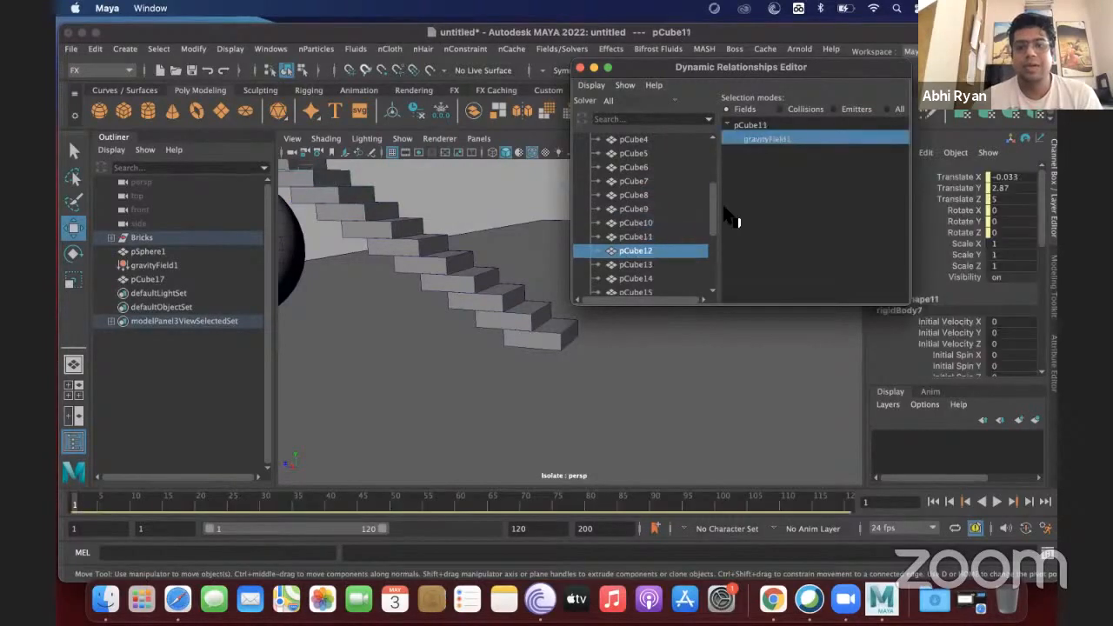
left_click(769, 142)
left_click(643, 265)
left_click(783, 141)
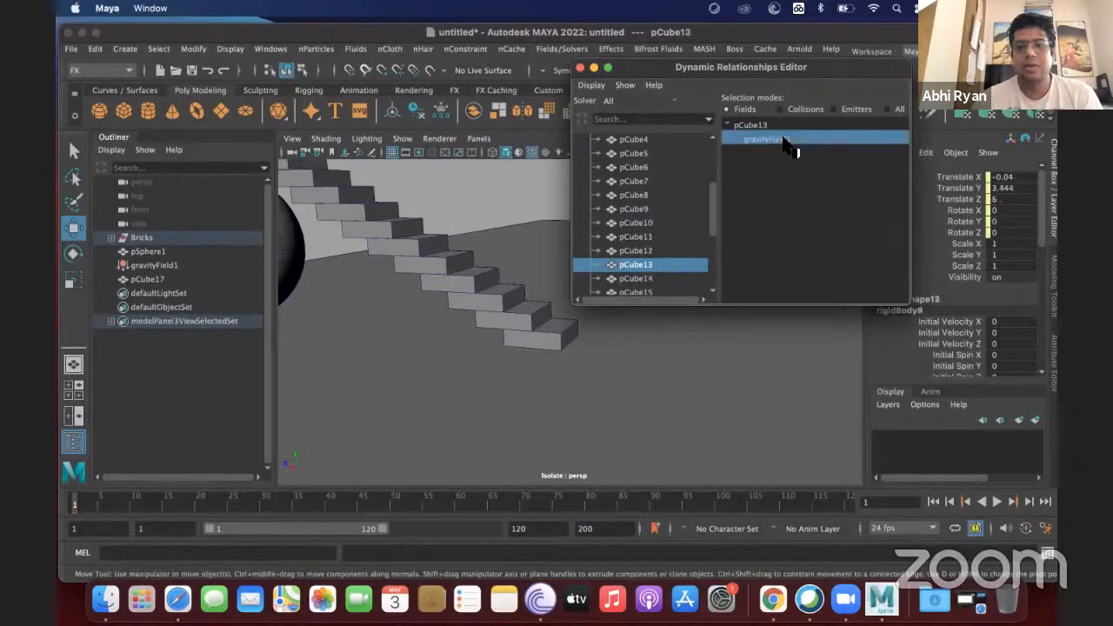
left_click(645, 279)
left_click(782, 140)
Connect bricks pCube15 and pCube16 to gravityField1, check the field connection of pSphere1 and close the Dynamic Relationships Editor
scroll(644, 233, "down", 5)
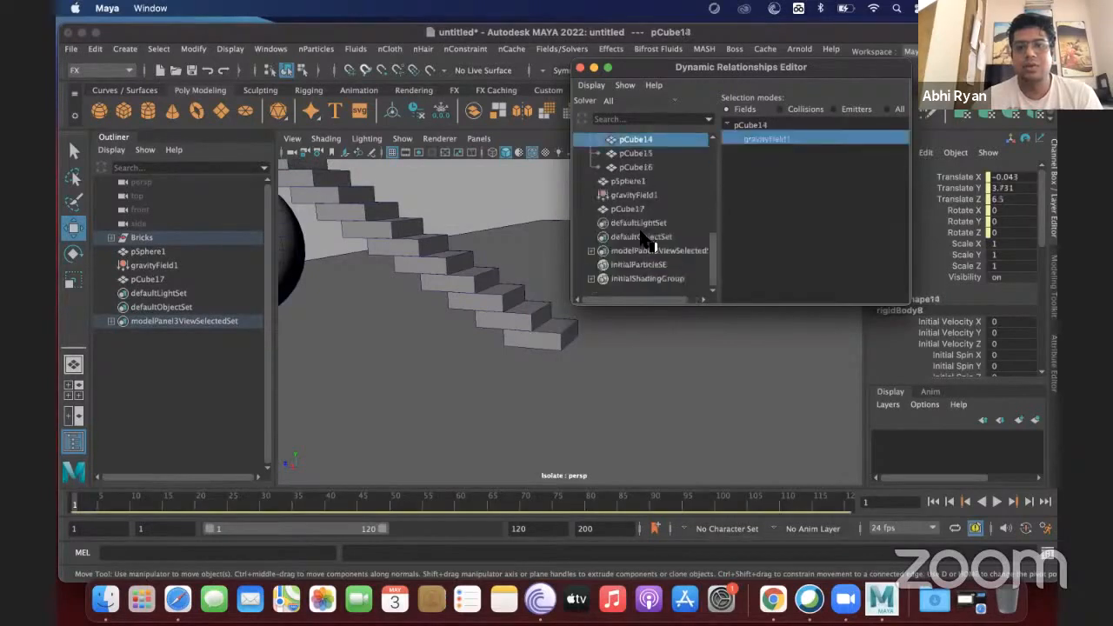
left_click(636, 153)
left_click(755, 139)
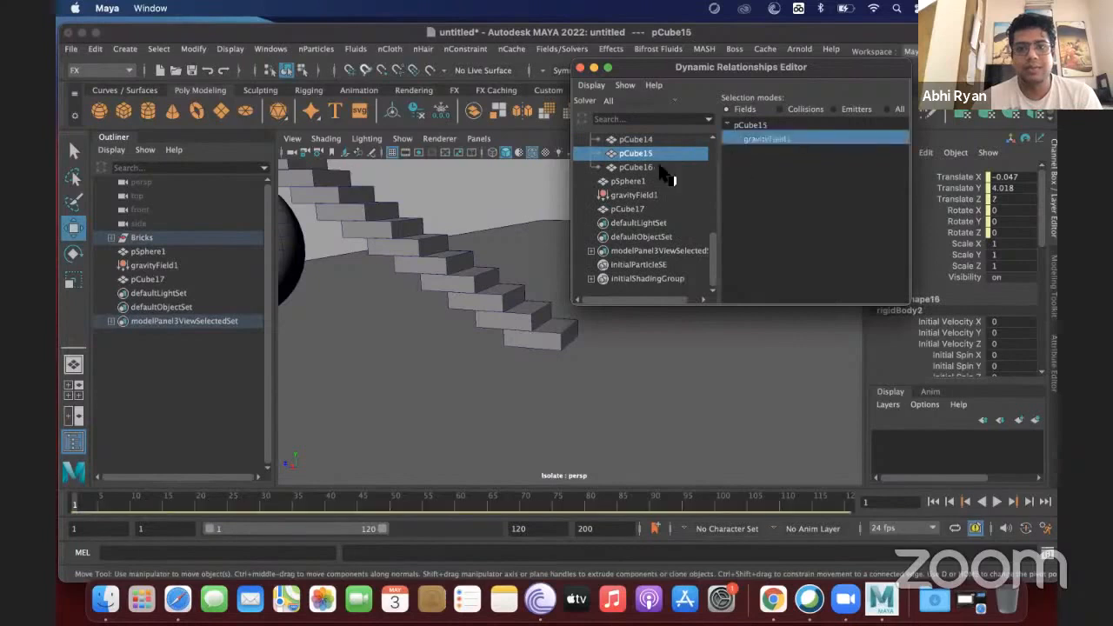
left_click(636, 167)
left_click(753, 142)
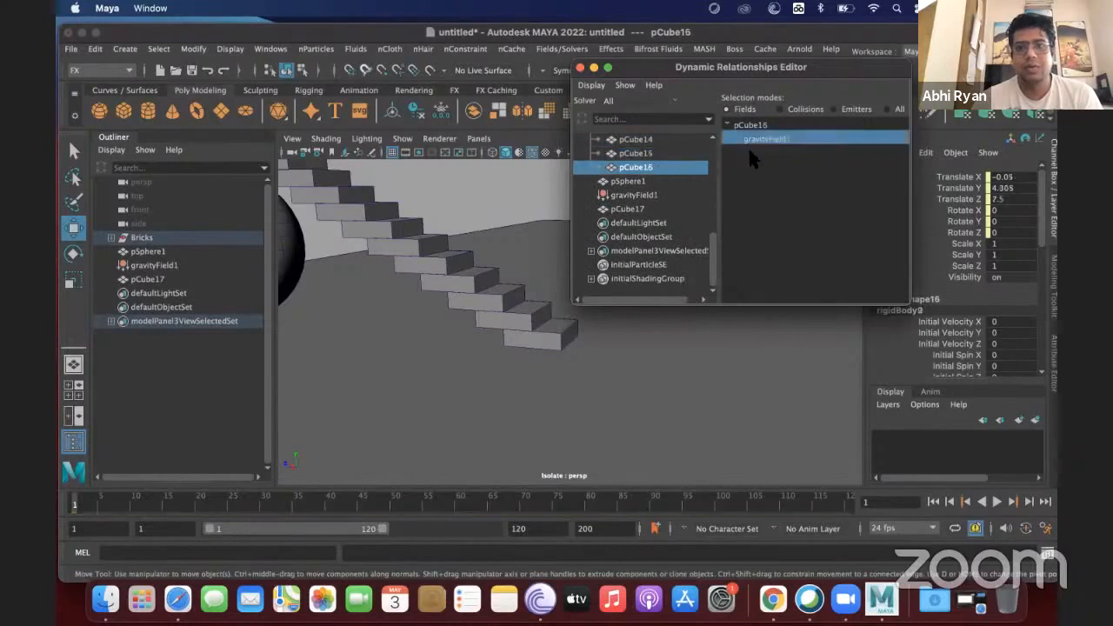
left_click(627, 182)
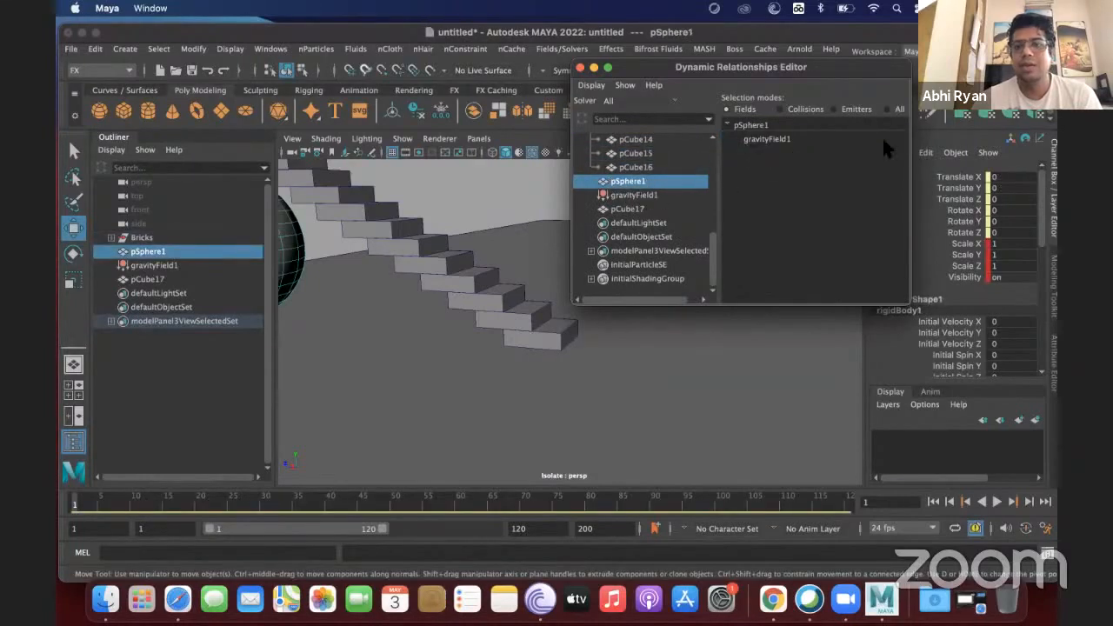
left_click(580, 69)
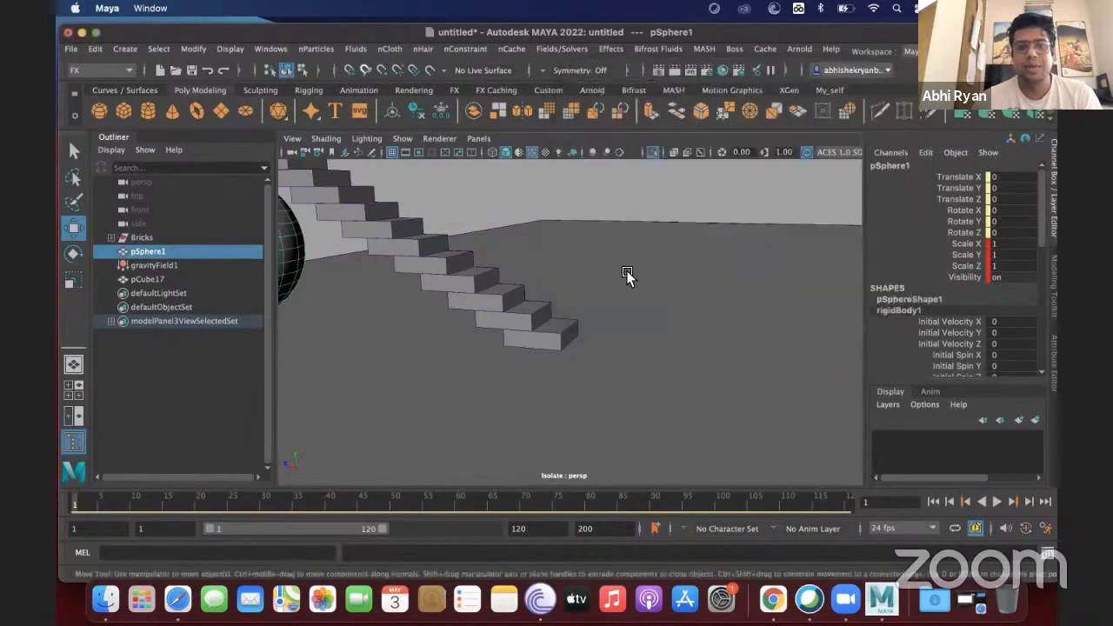
Play the wrecking ball simulation from several angles to check how the bricks collapse onto the slab, and rewind to frame 1
scroll(627, 261, "down", 5)
left_click(632, 223)
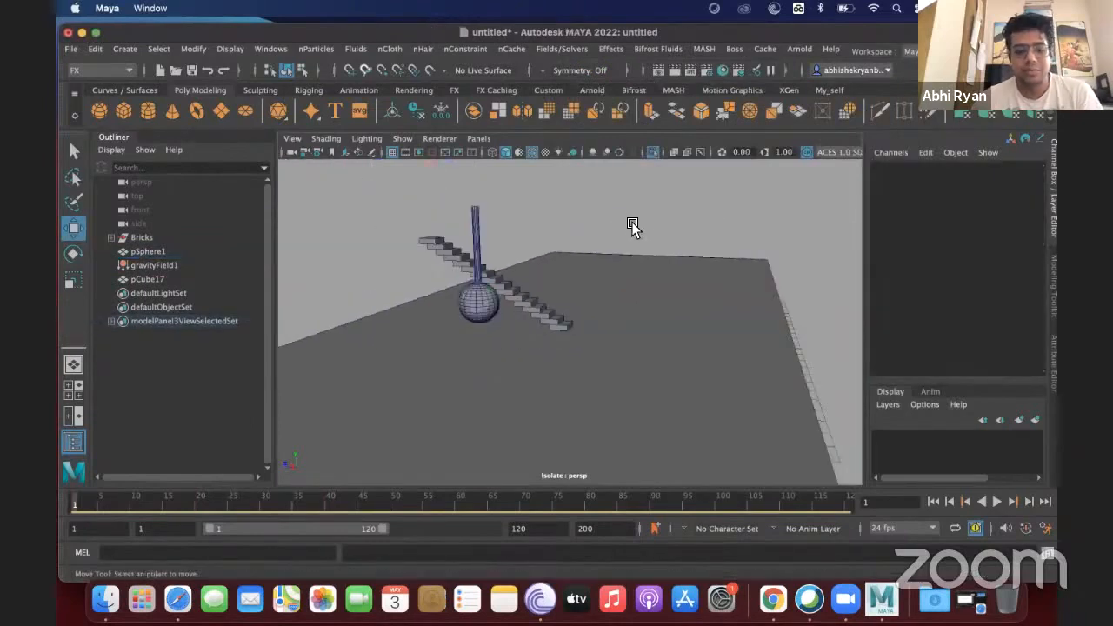
scroll(631, 228, "up", 8)
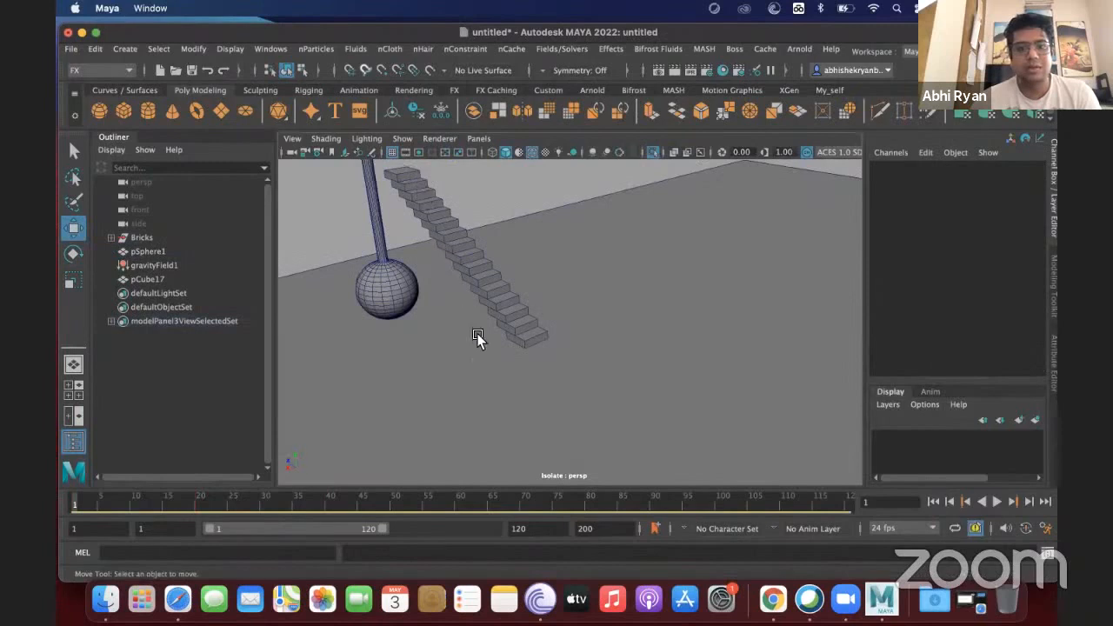
left_click(997, 501)
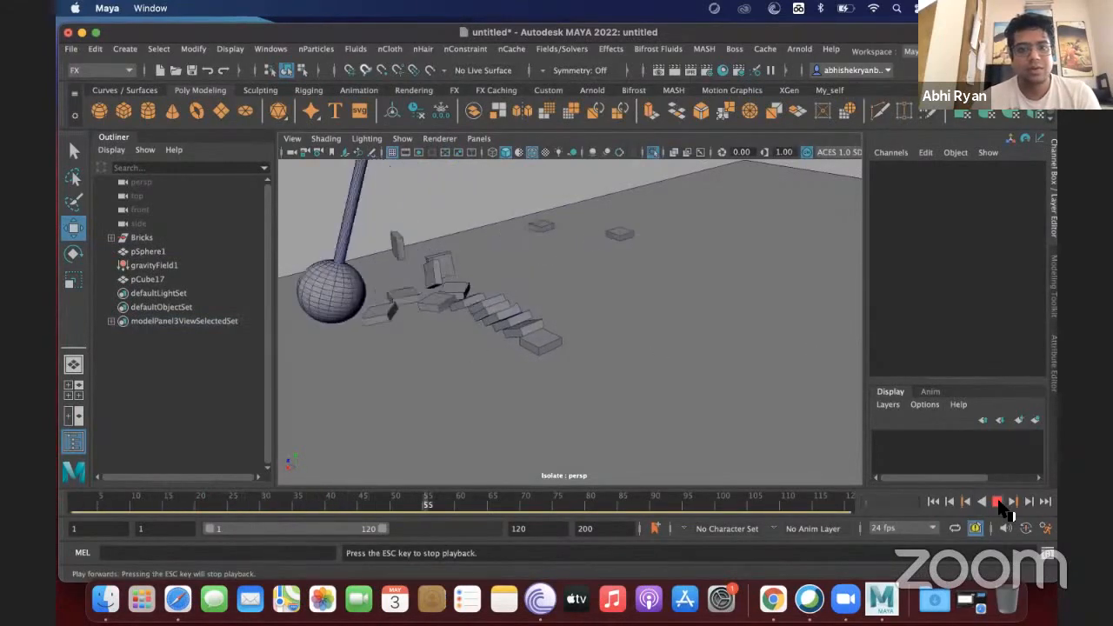
left_click(941, 503)
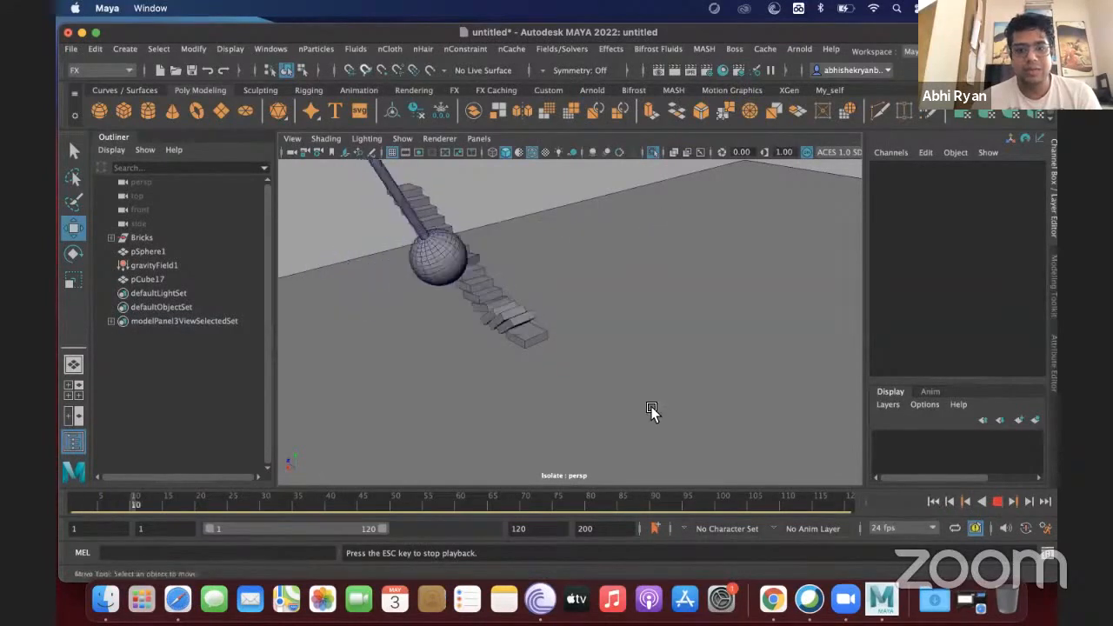
left_click_drag(592, 405, 597, 316, "alt")
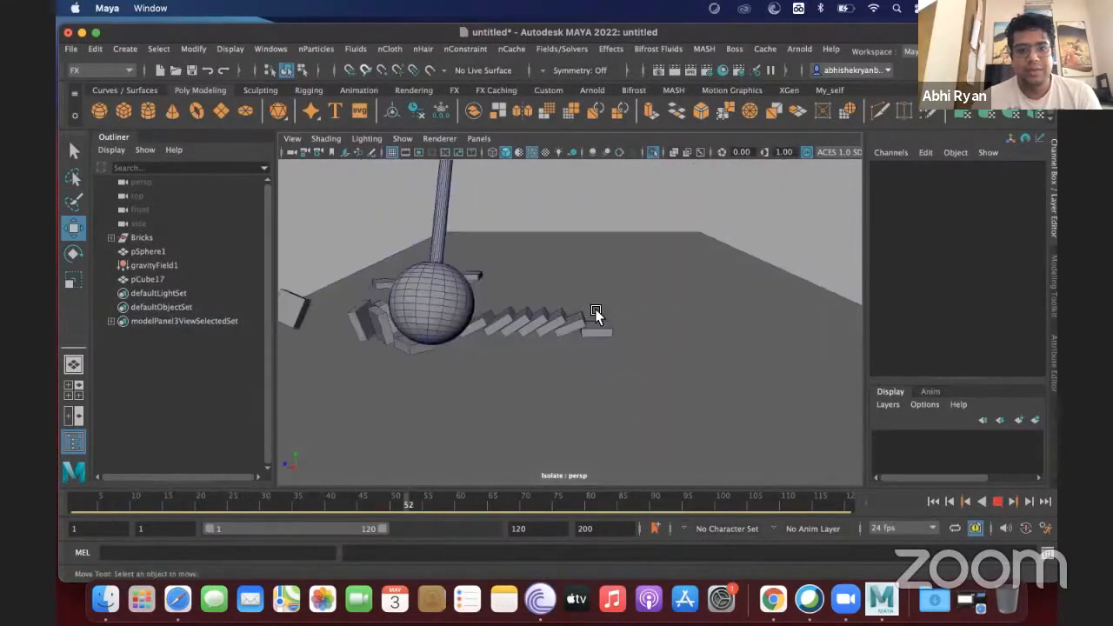
left_click(998, 502)
left_click(999, 503)
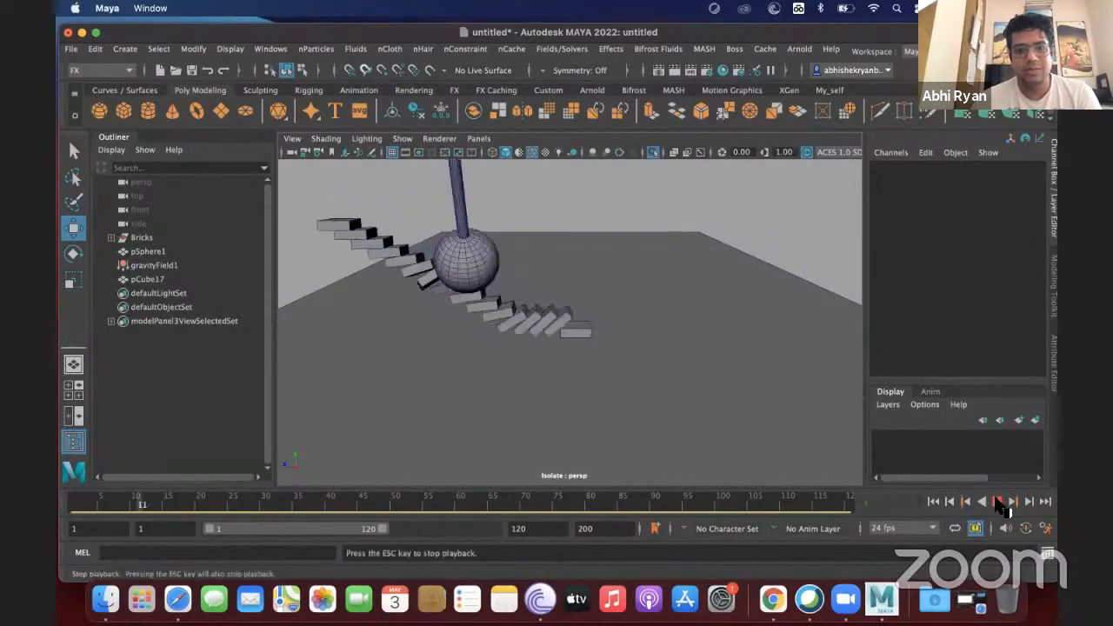
left_click(998, 502)
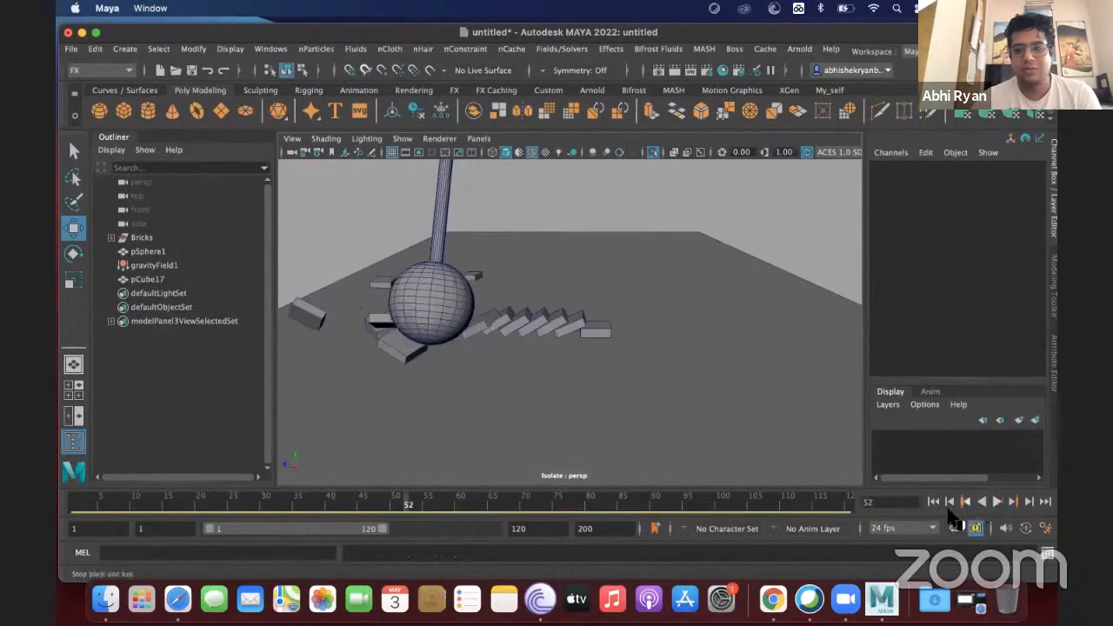
left_click(933, 502)
Delete the wrecking ball pSphere1's animation keys in the frame range 1 to 44
left_click_drag(660, 291, 656, 294, "alt")
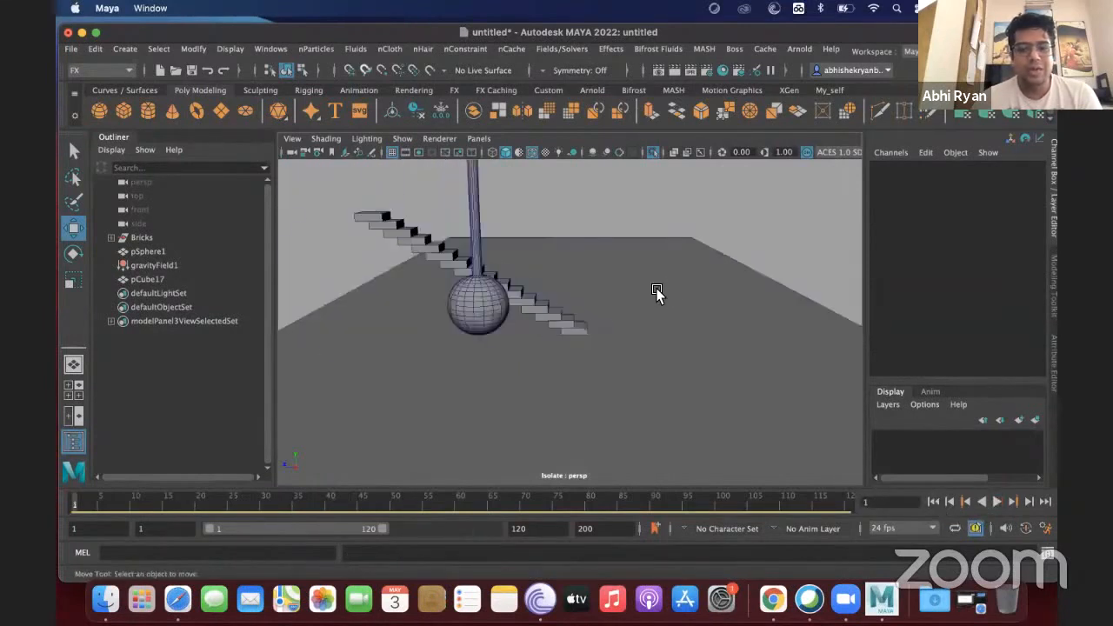
left_click_drag(587, 300, 435, 217, "alt")
left_click(437, 261)
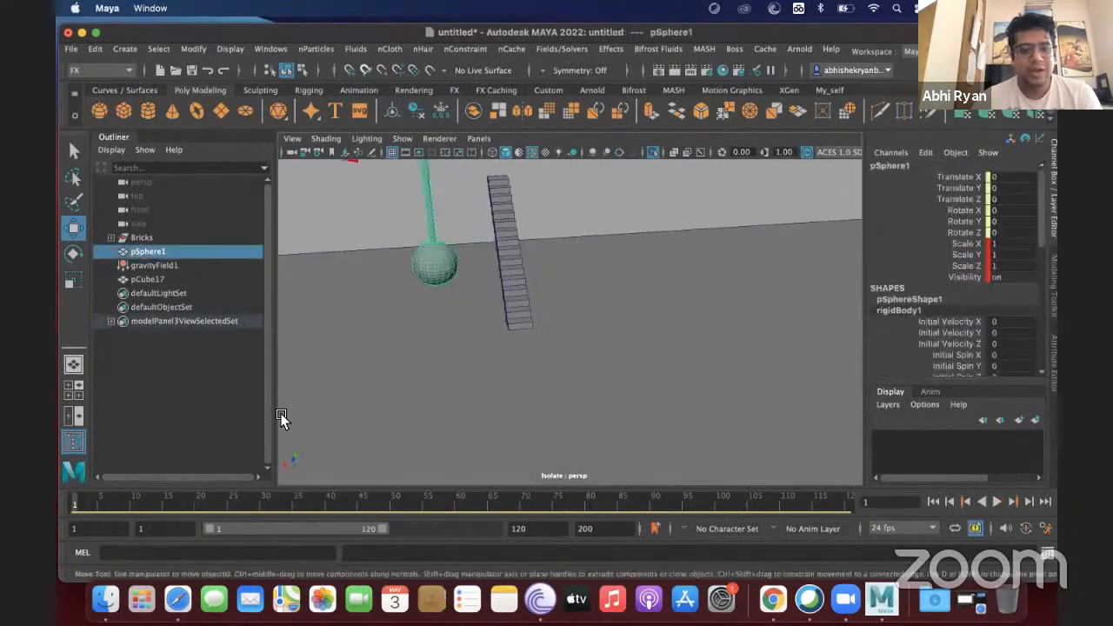
left_click_drag(75, 504, 357, 504, "shift")
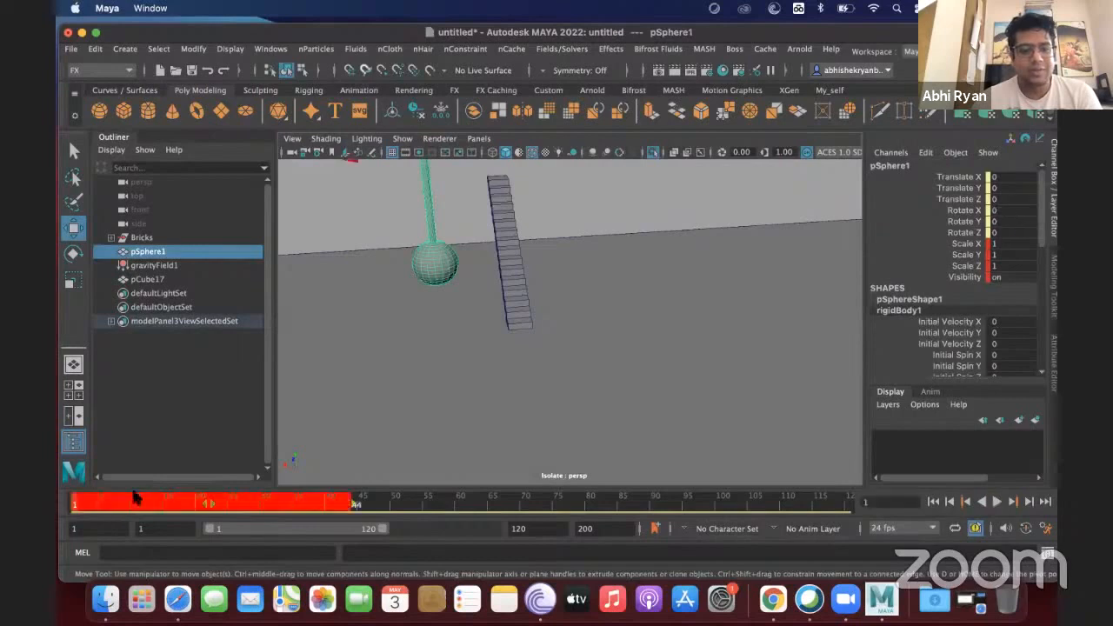
right_click(139, 500)
left_click(224, 275)
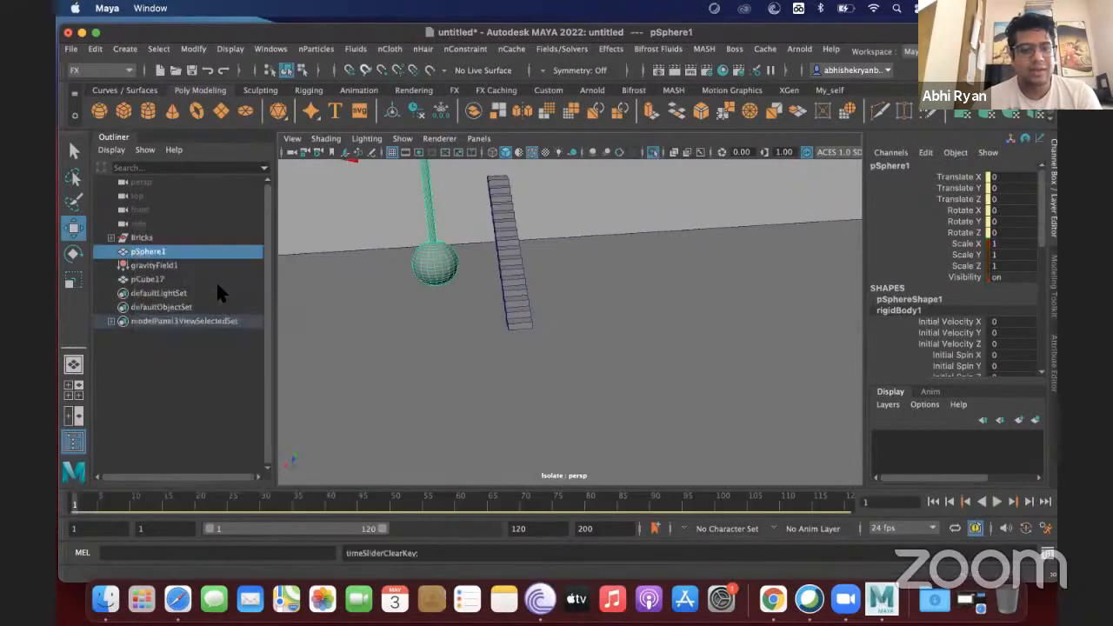
Try to move the wrecking ball to Translate X -1.318 and Translate Y -0.822 and freeze its transformations, testing the result in playback
scroll(427, 194, "down", 3)
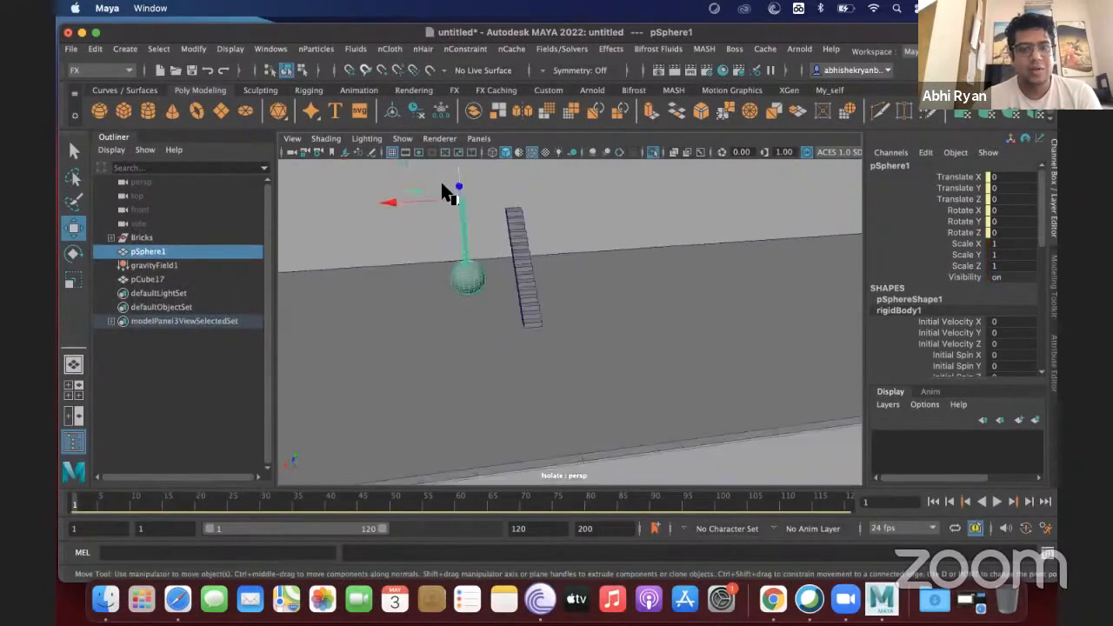
left_click_drag(461, 165, 331, 299)
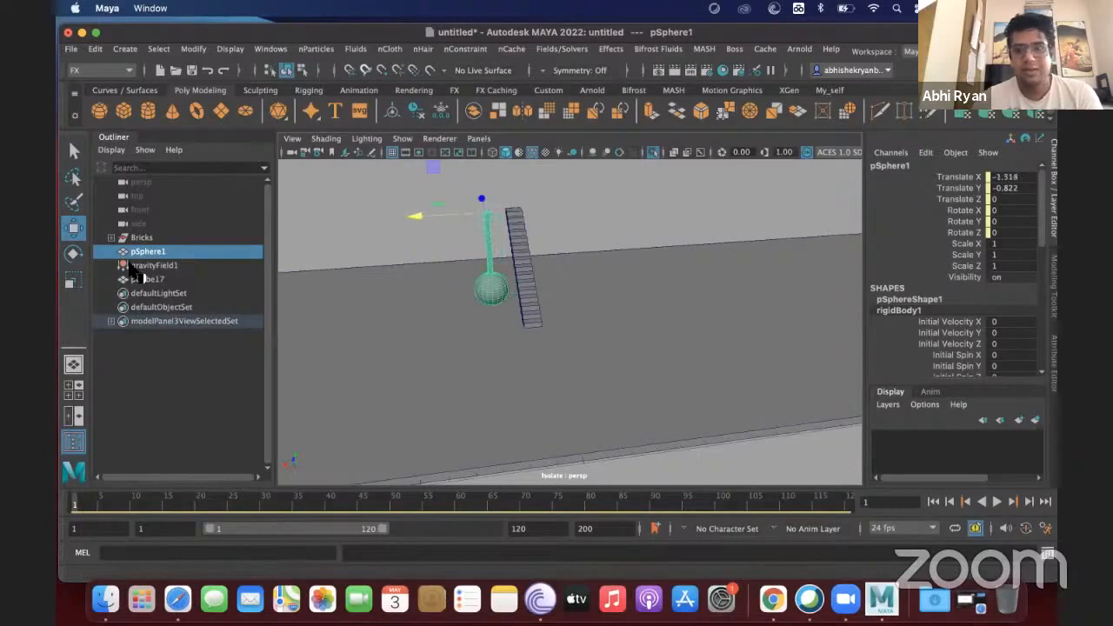
left_click(193, 49)
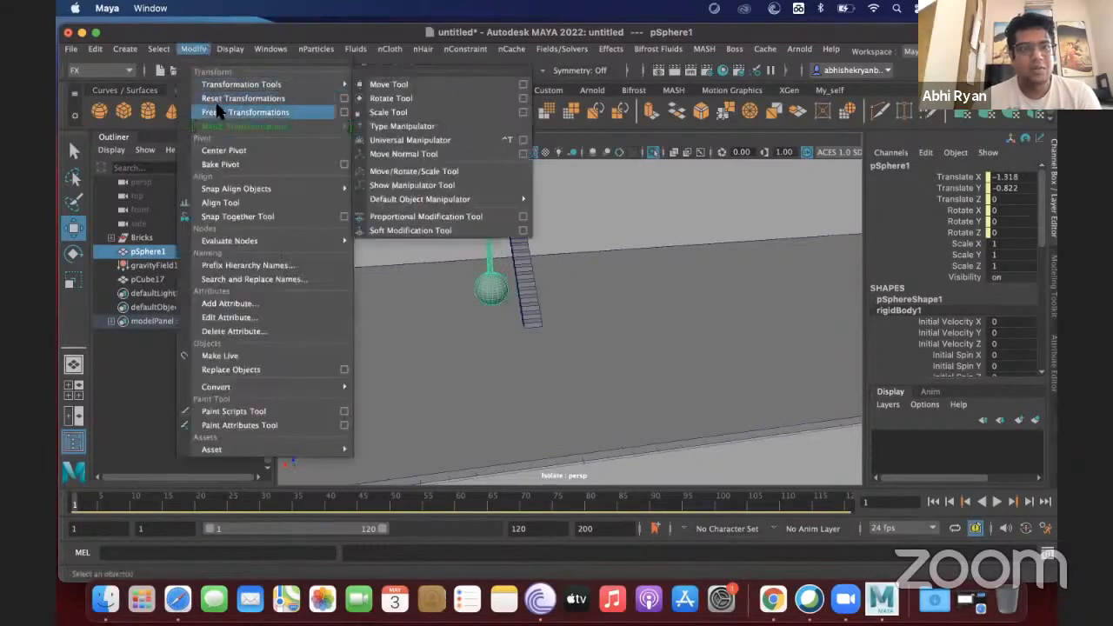
left_click(217, 112)
key("alt+v")
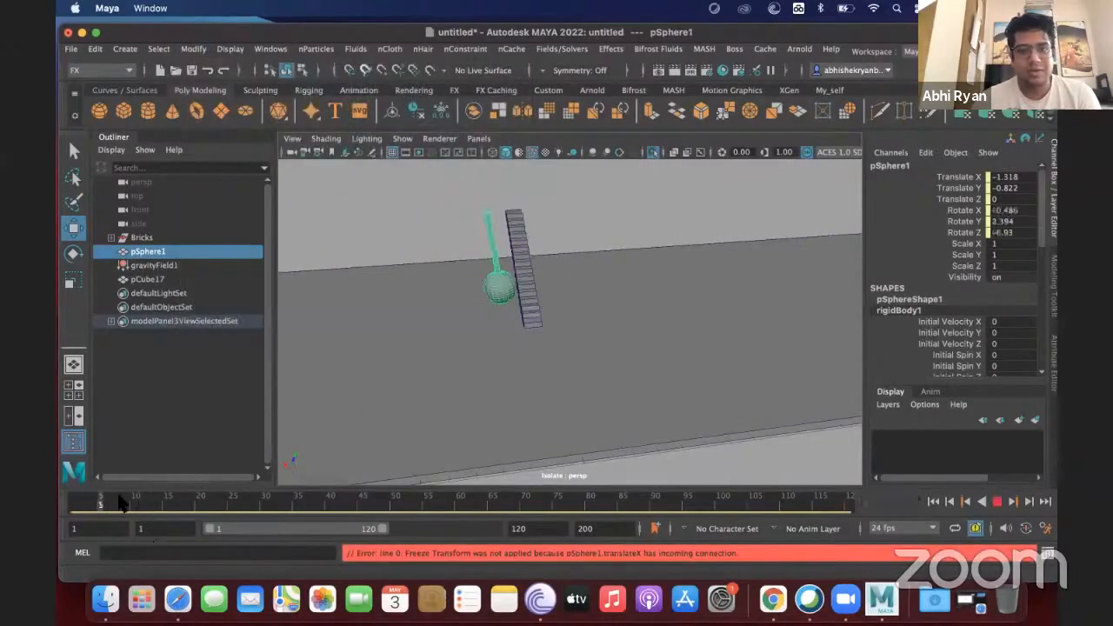
key("alt+v")
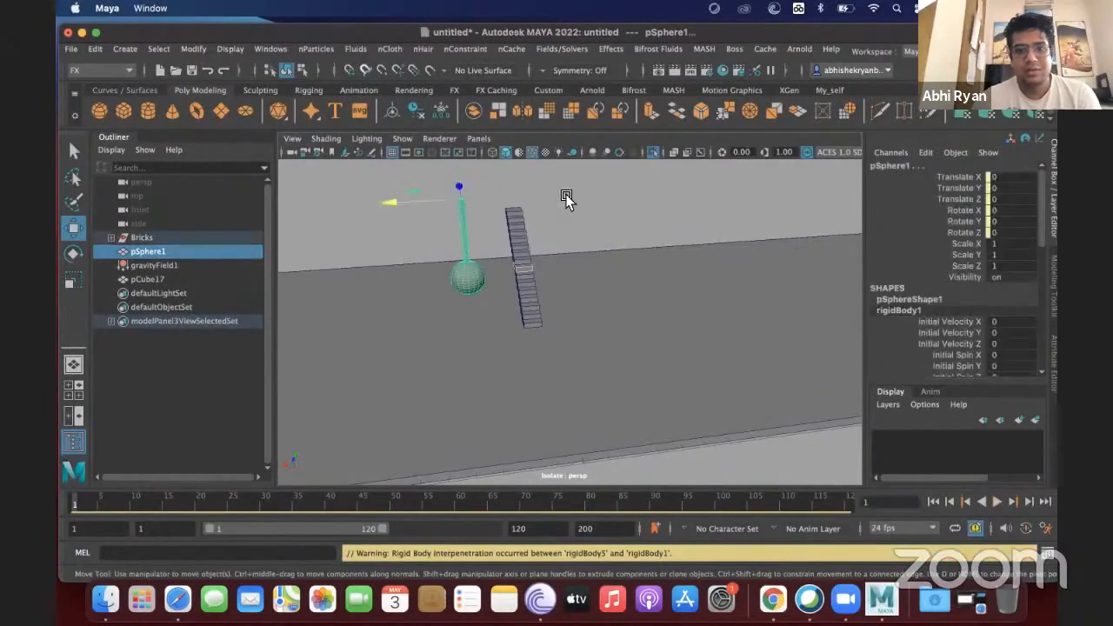
Deselect the ball, play the simulation while viewing the whole ground slab from both sides, and stop the playback
left_click(569, 216)
left_click_drag(605, 219, 696, 243, "alt")
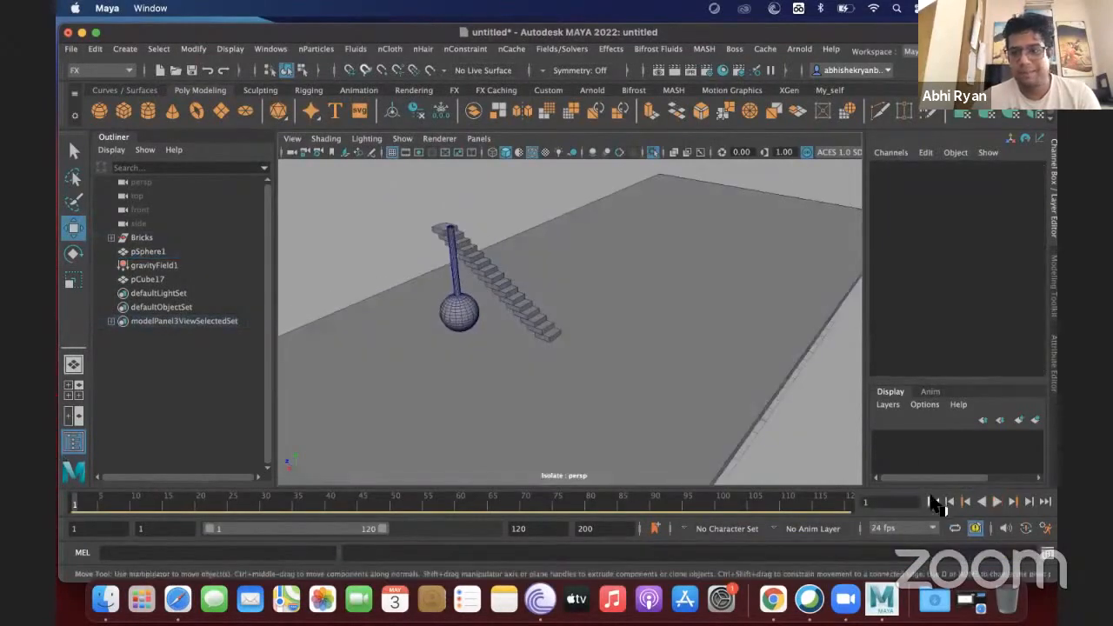
left_click(997, 502)
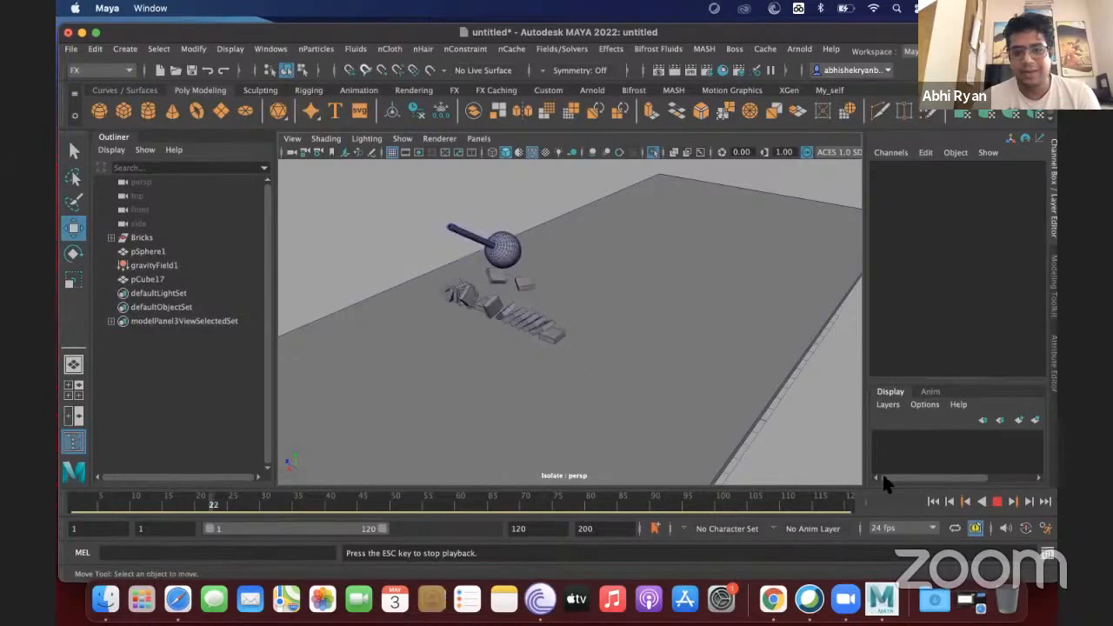
left_click_drag(675, 322, 589, 322, "alt")
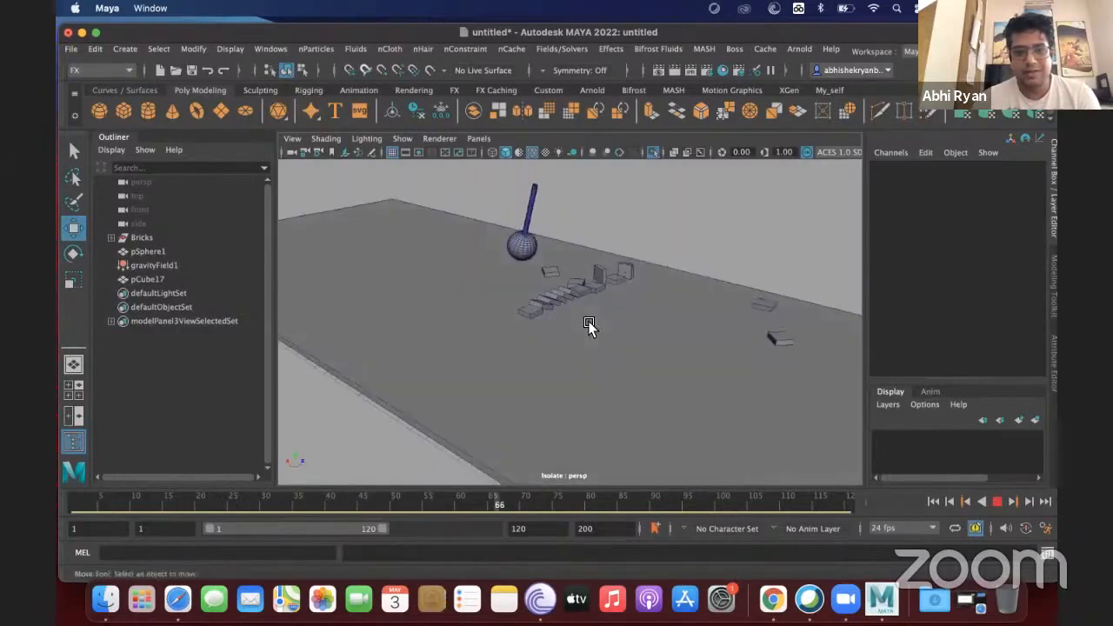
right_click(590, 326)
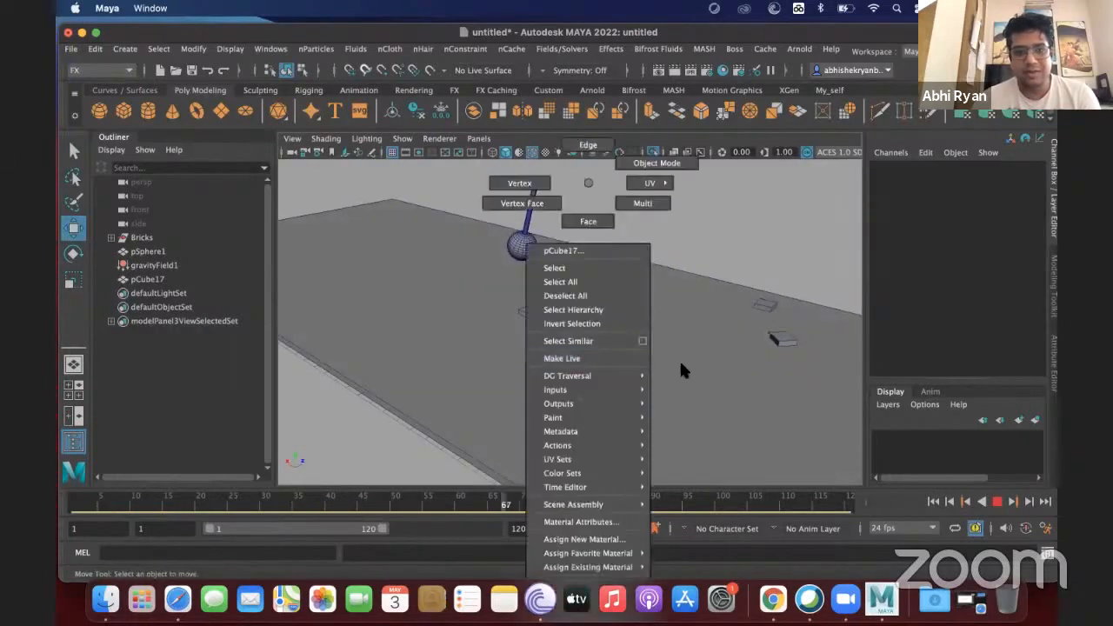
left_click(648, 297)
scroll(648, 296, "down", 2)
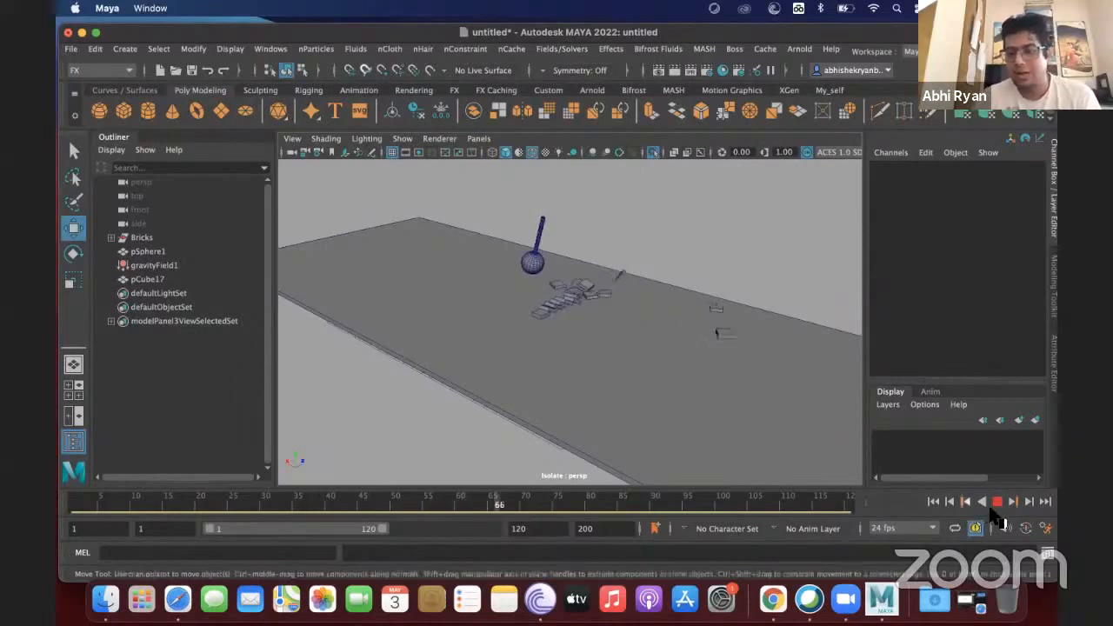
key("Escape")
Insert two neighbouring edge loops across the width of the ground slab pCube17, on the far side of the bricks from the ball
left_click(724, 400)
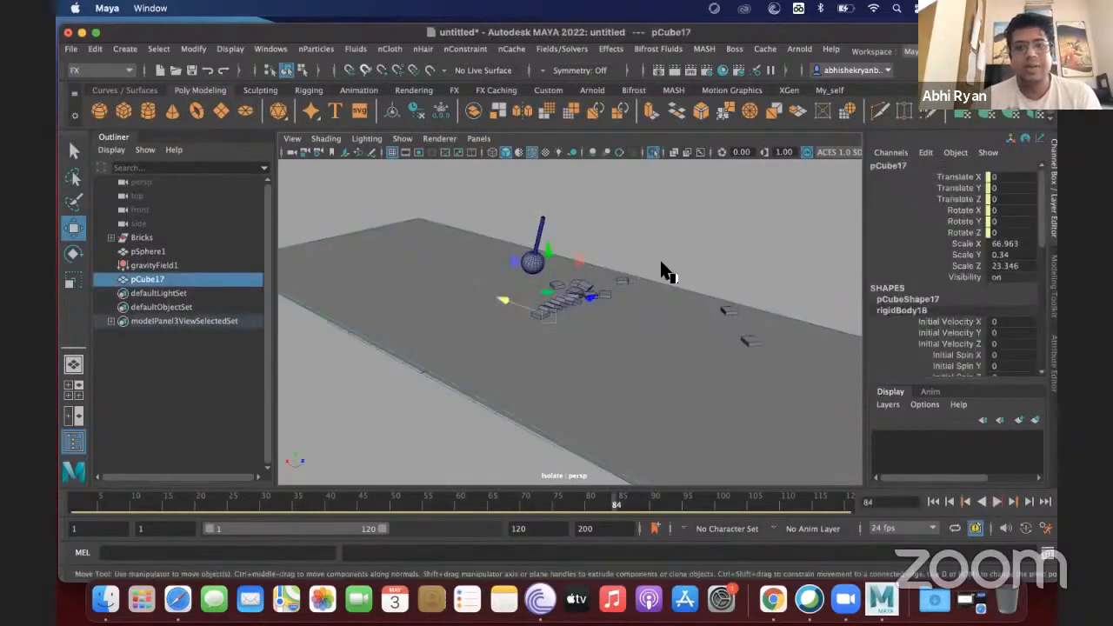
left_click(108, 70)
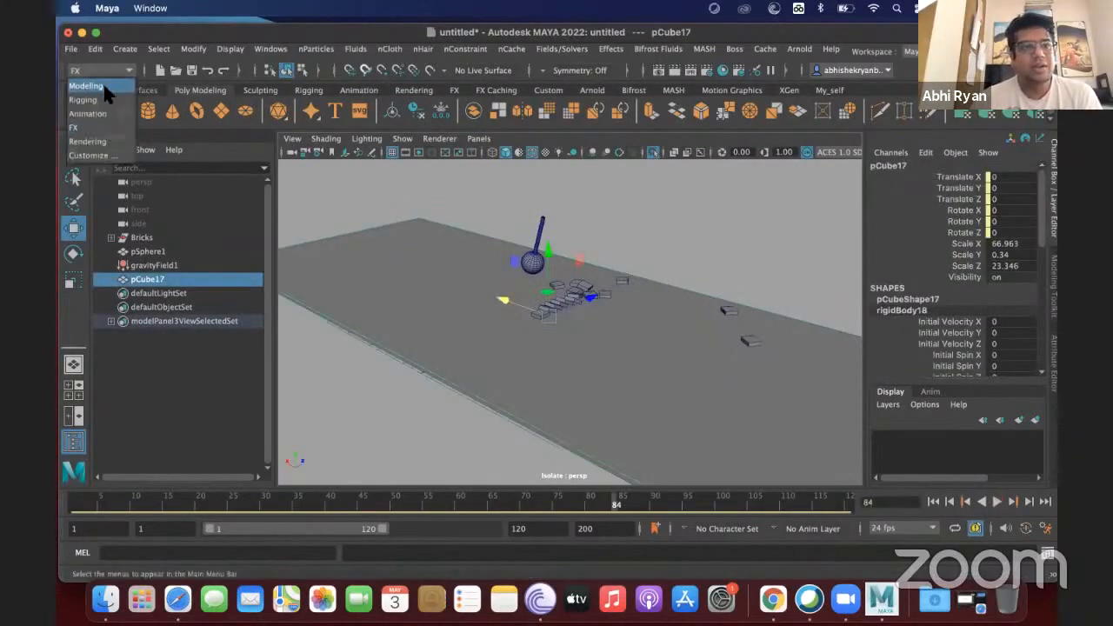
left_click(87, 85)
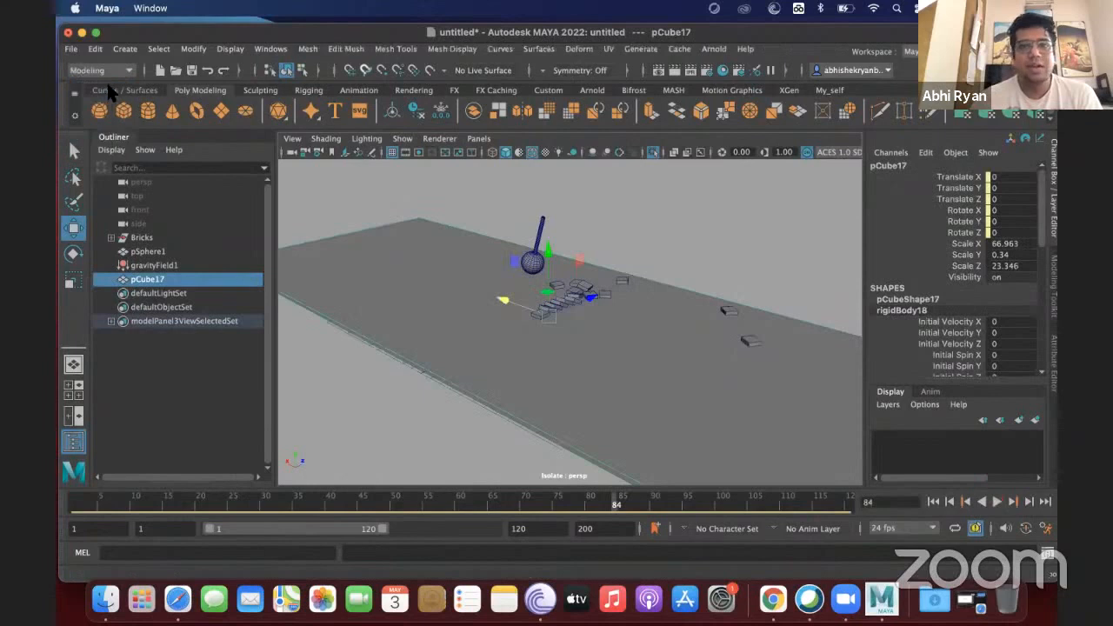
left_click(452, 50)
mouse_move(357, 53)
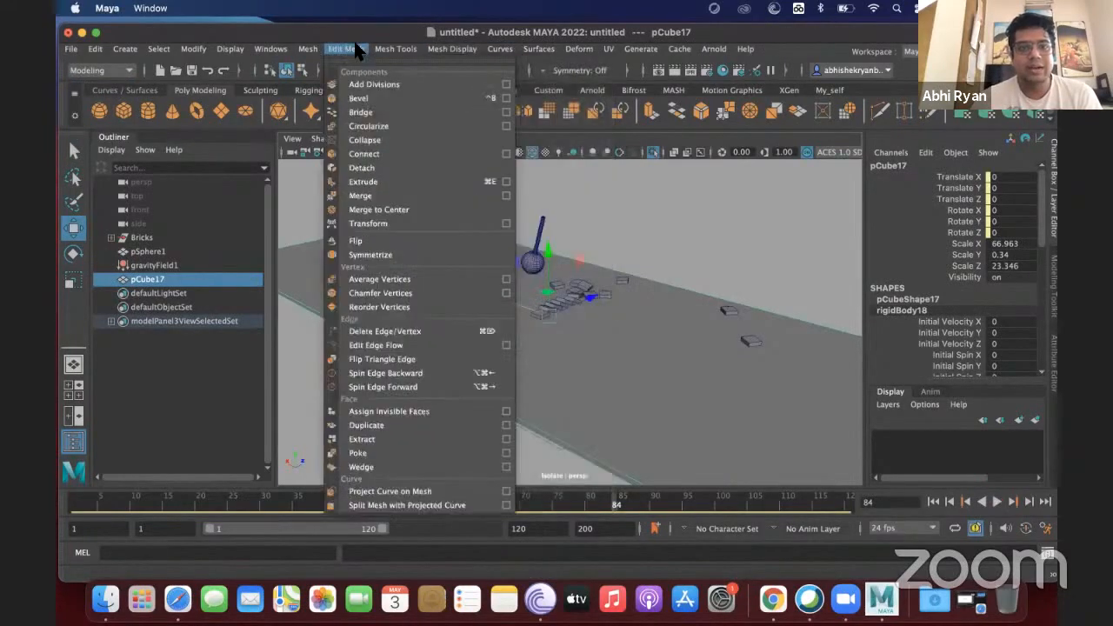
mouse_move(305, 54)
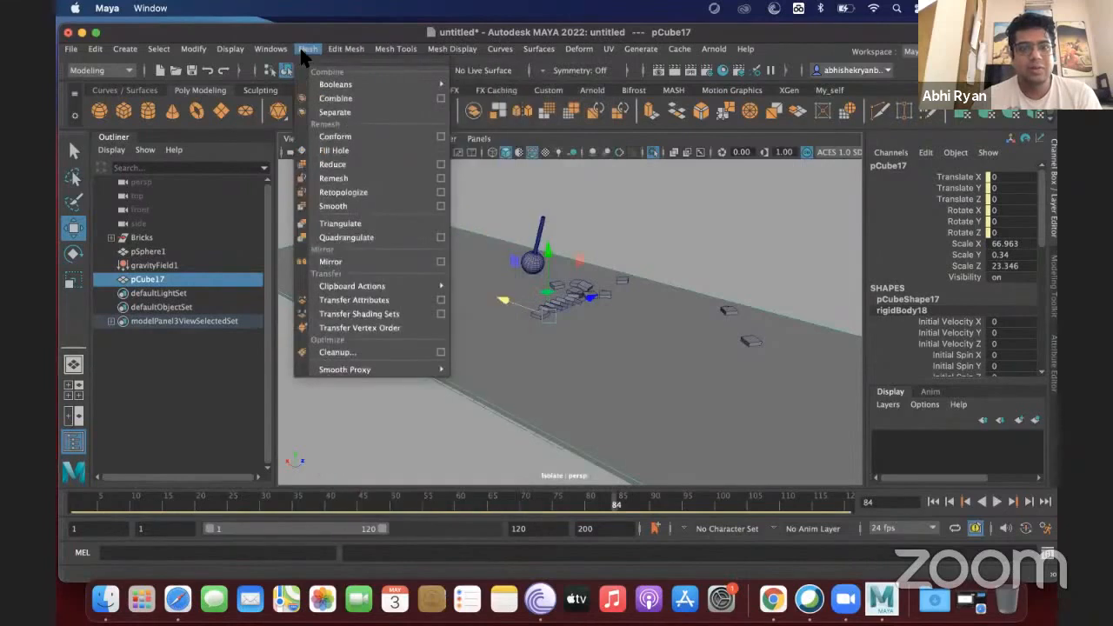
mouse_move(395, 49)
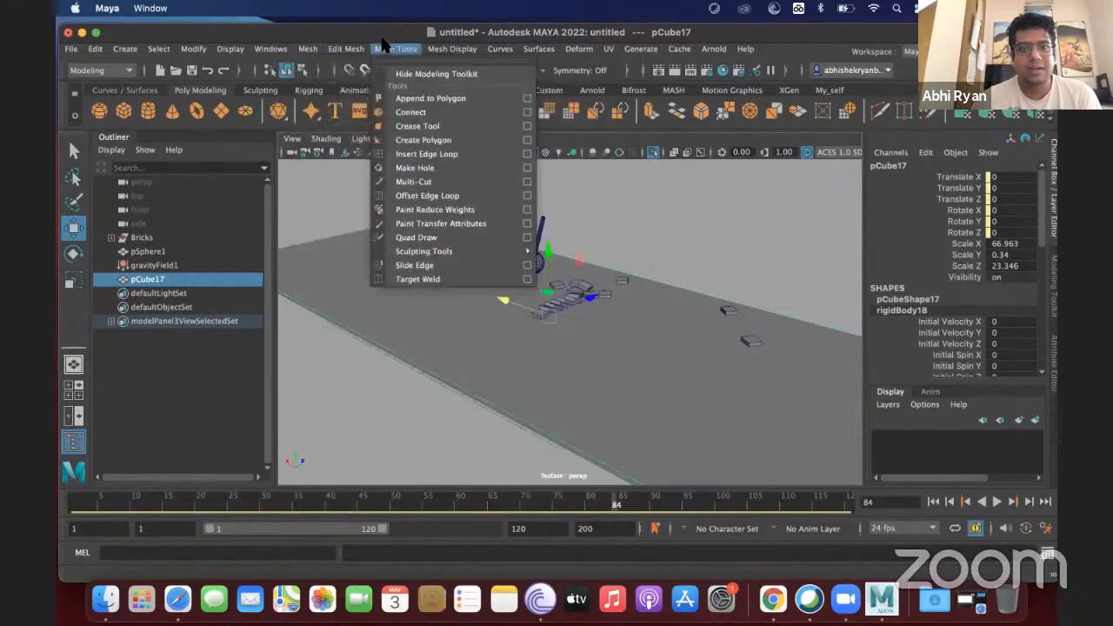
left_click(435, 154)
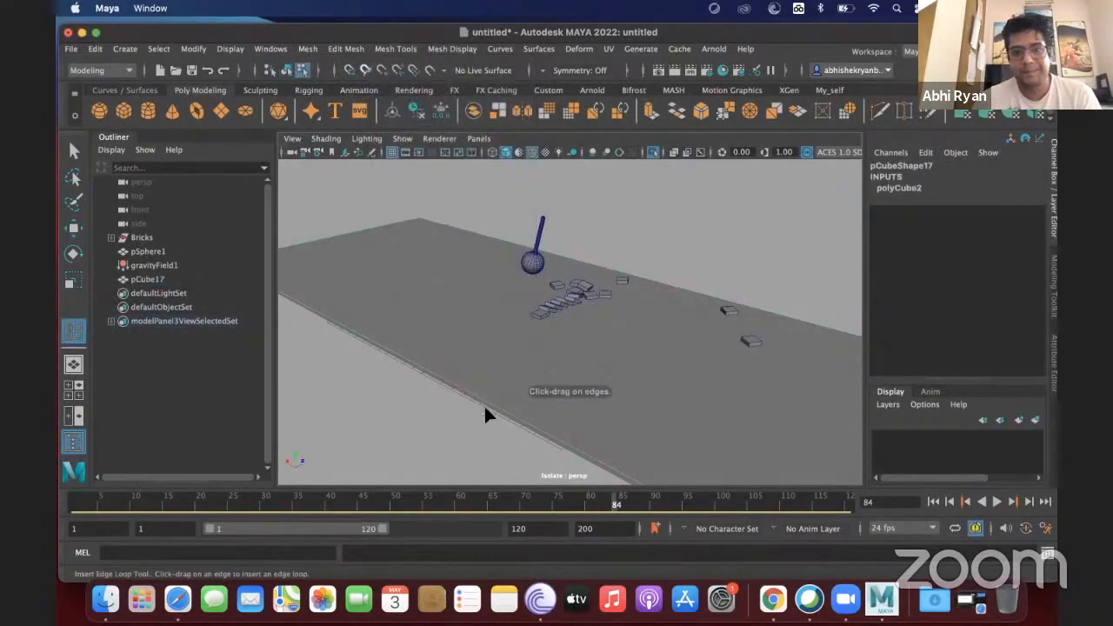
left_click(487, 407)
left_click(460, 393)
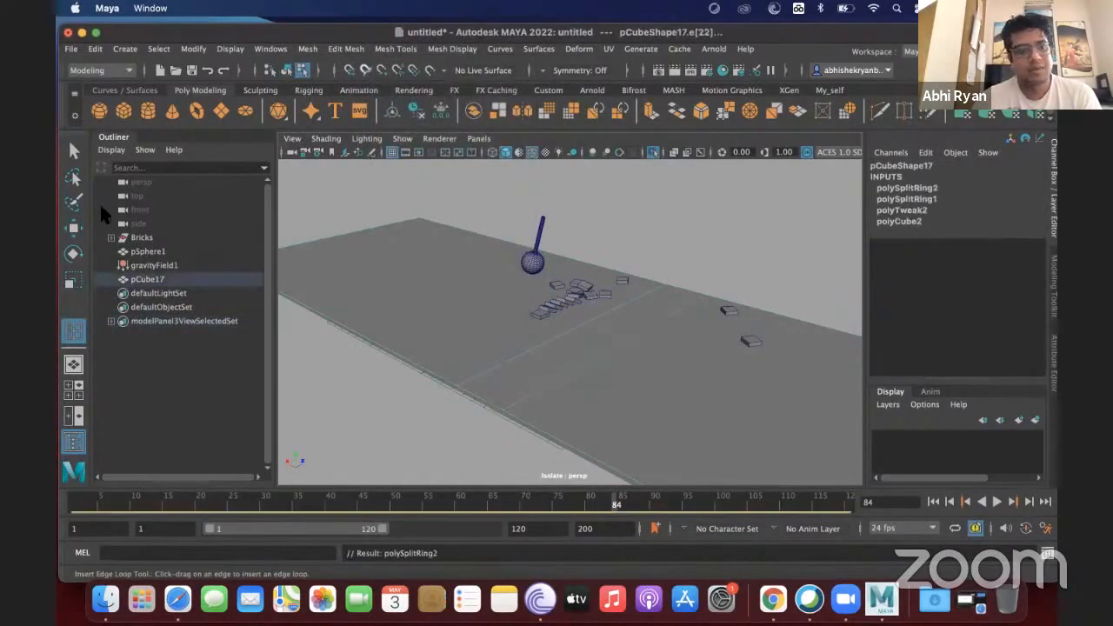
Lower the vertices at the slab's far end so the section beyond the edge loops becomes a downward ramp, and return to object mode
left_click(73, 228)
key("f")
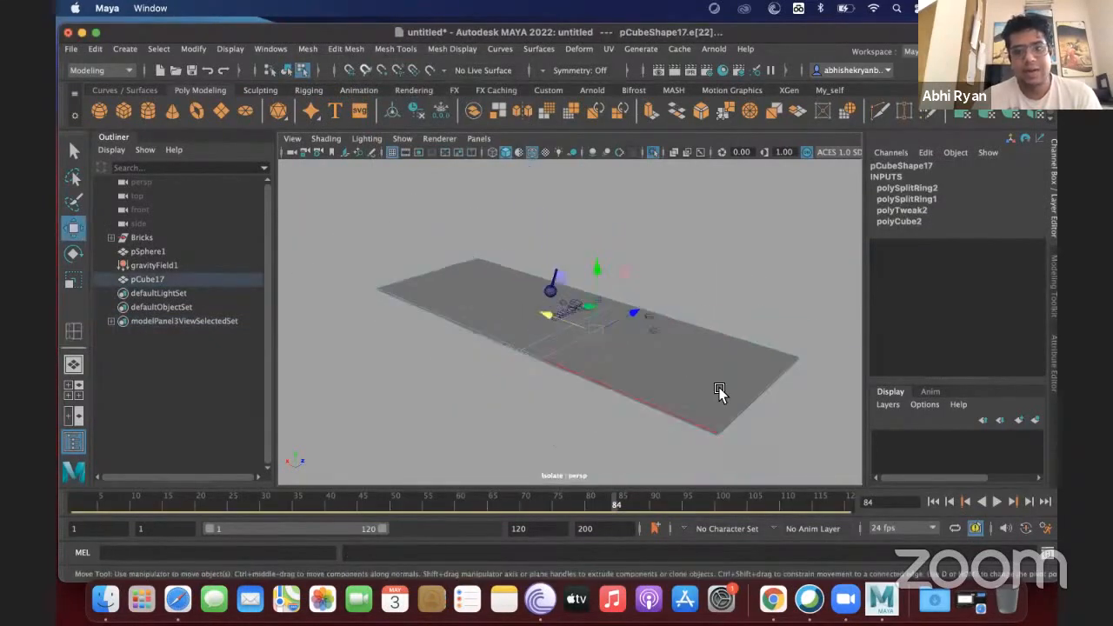
right_click_drag(728, 228, 677, 204)
right_click_drag(781, 317, 764, 306)
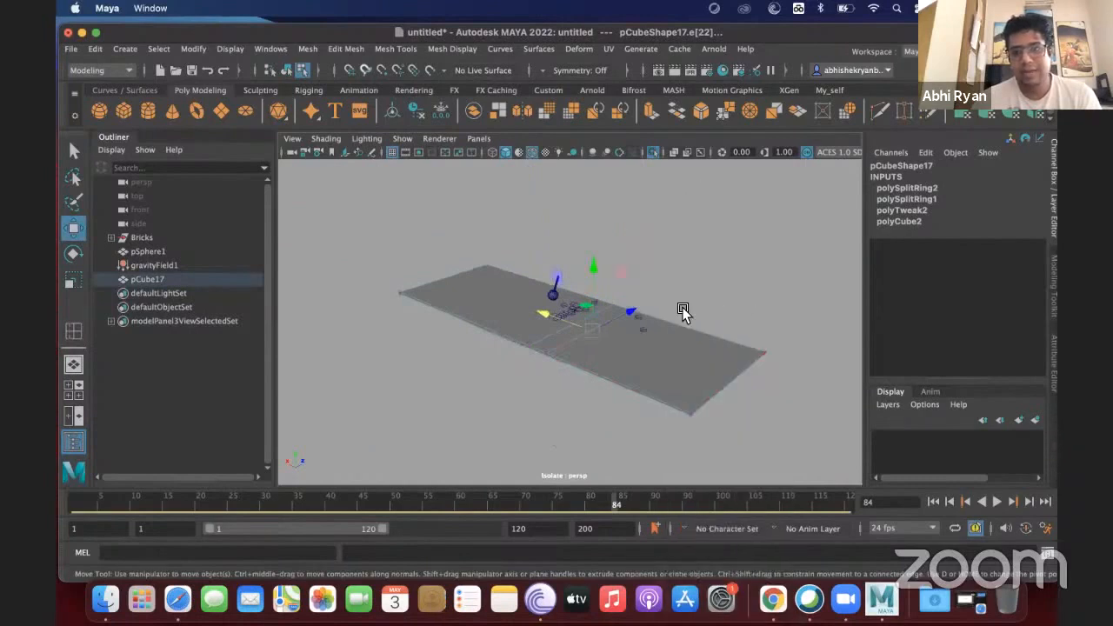
left_click_drag(683, 308, 831, 443)
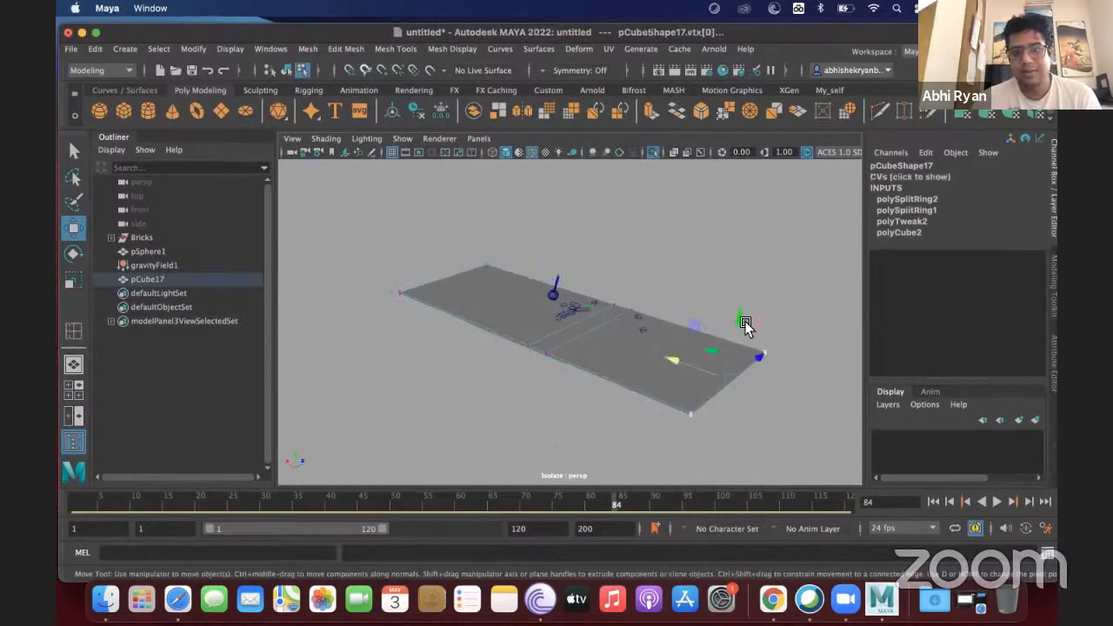
left_click_drag(746, 324, 711, 465)
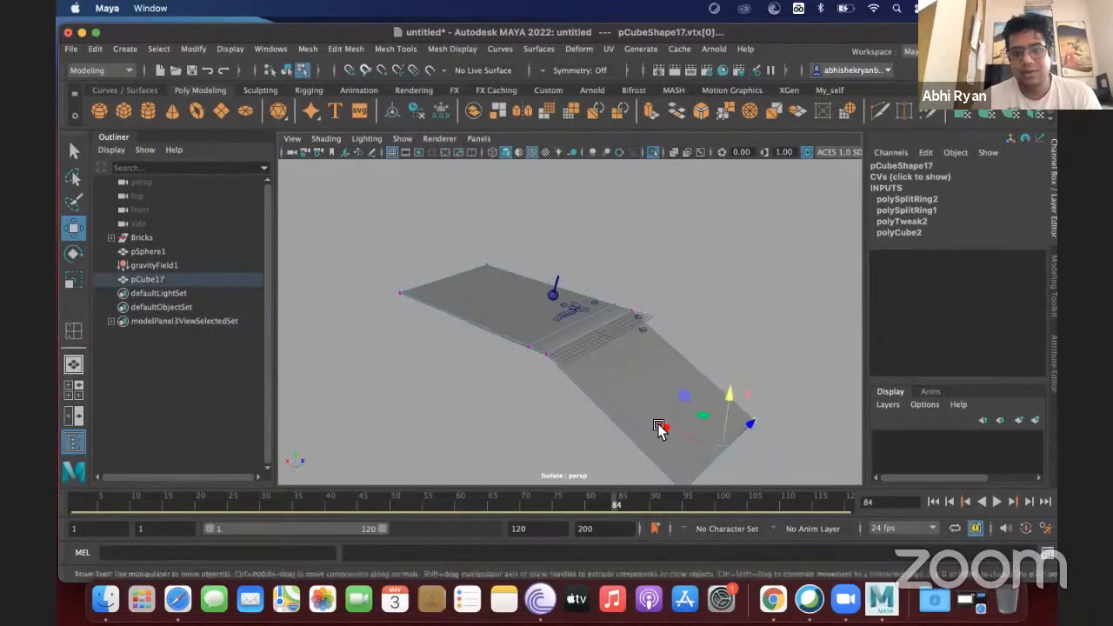
left_click(592, 304)
right_click_drag(587, 229, 736, 261)
left_click(736, 294)
Move the slab's edge loop vertices at the ramp's crest slightly up and toward the bricks, return to object mode and deselect the slab
left_click_drag(617, 377, 635, 367, "alt")
right_click_drag(635, 367, 637, 359)
left_click(616, 332)
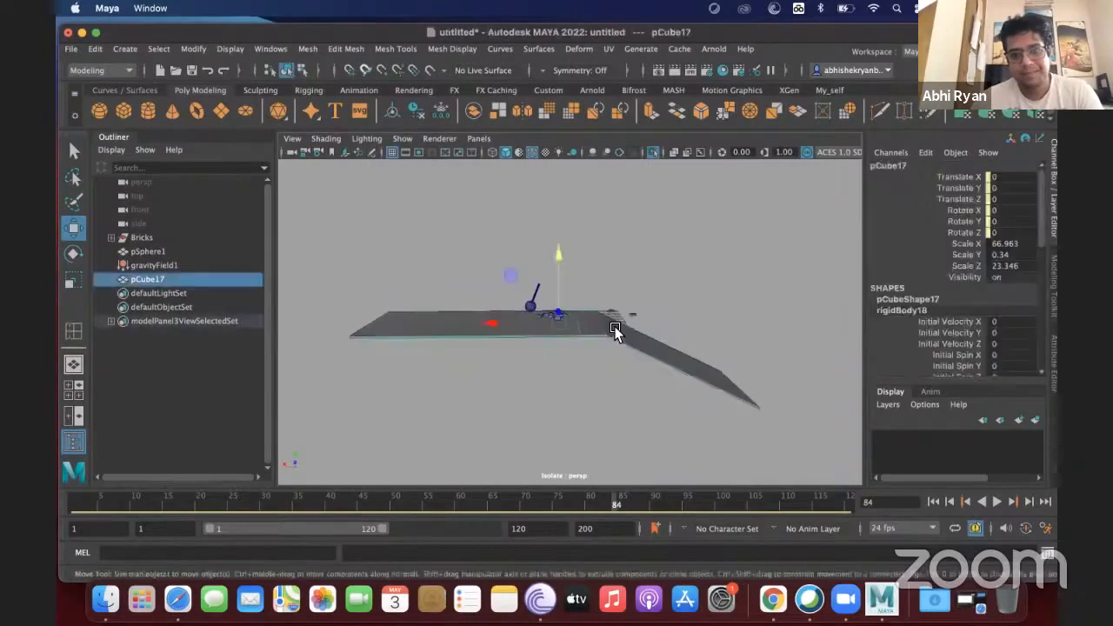
right_click(589, 296)
left_click(535, 207)
left_click_drag(579, 291, 628, 284)
left_click(611, 309)
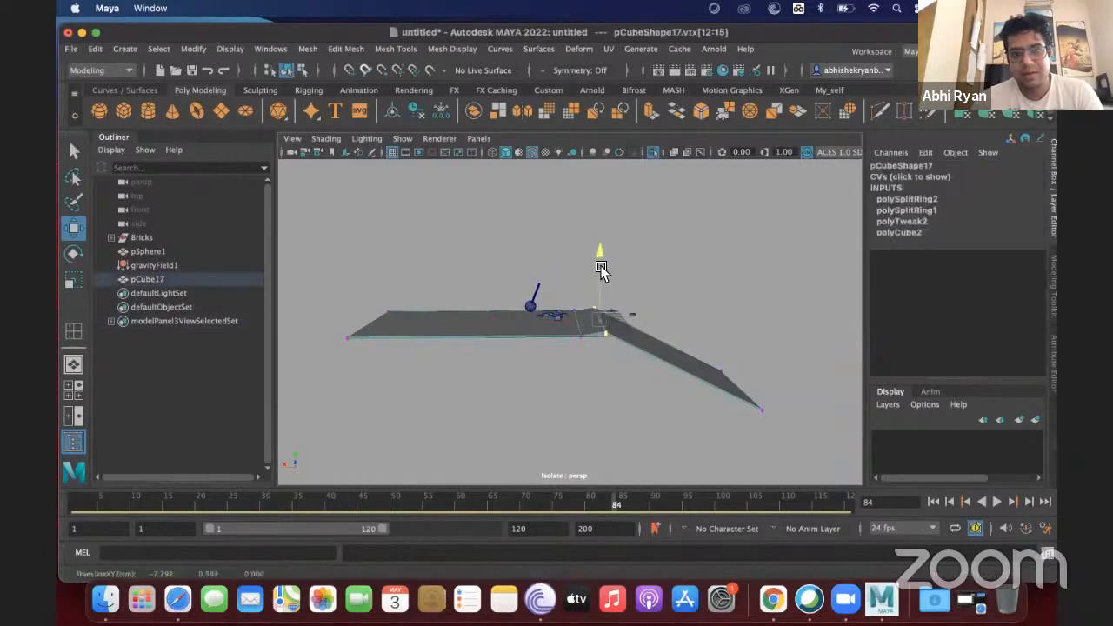
right_click(666, 228)
left_click(736, 209)
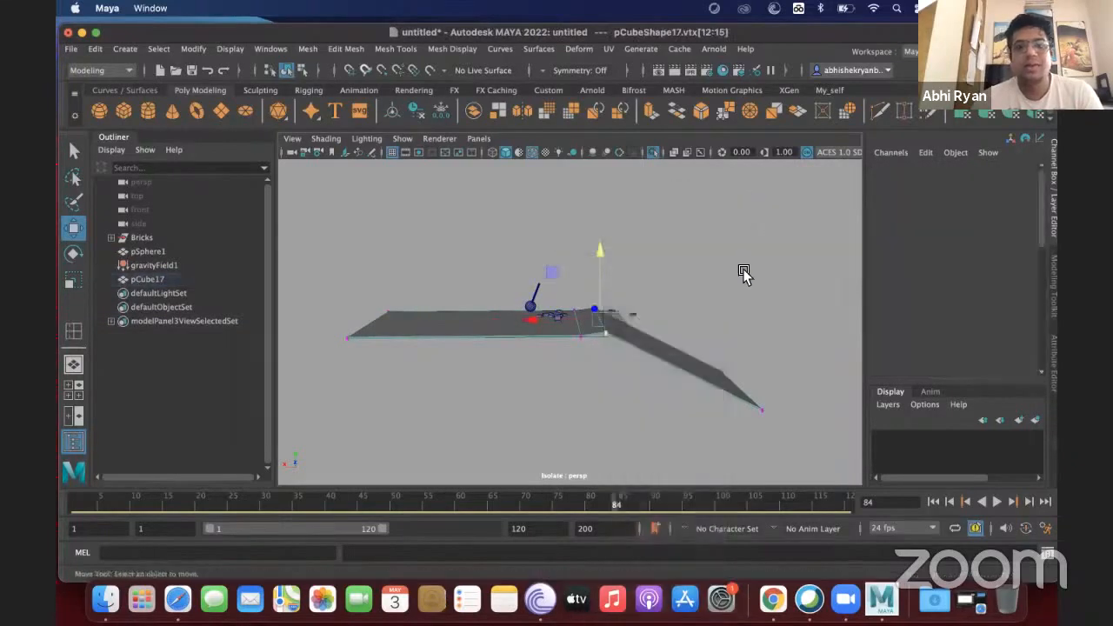
left_click(744, 271)
Rewind to frame 1 and play the simulation to check how the bricks collide with the reshaped, sloping slab
scroll(743, 271, "down", 3)
scroll(743, 272, "up", 8)
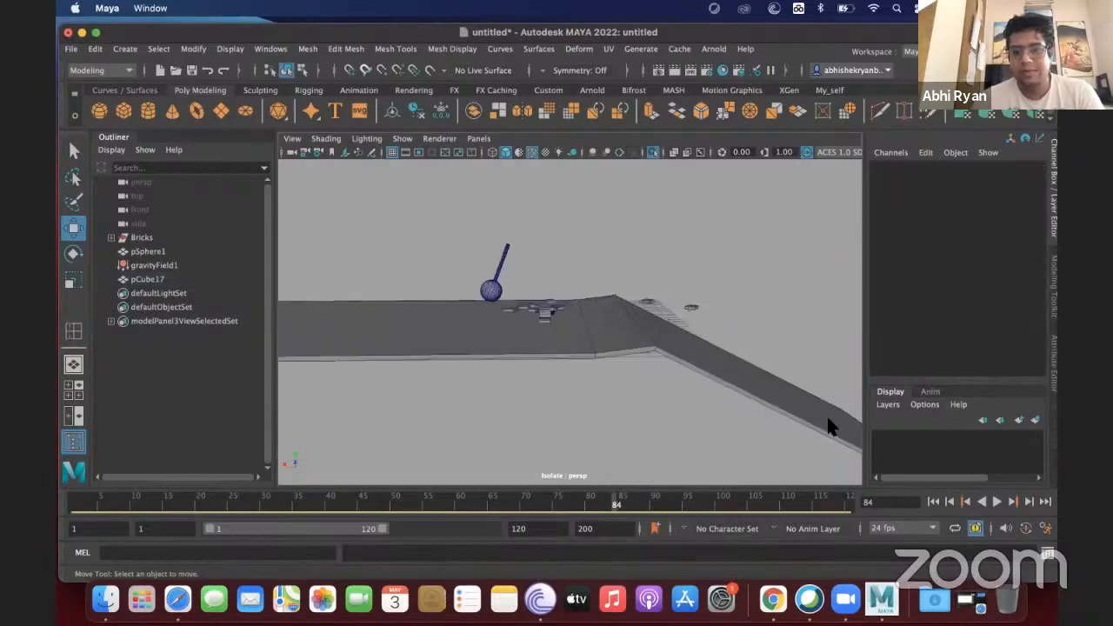
left_click(933, 501)
left_click(998, 502)
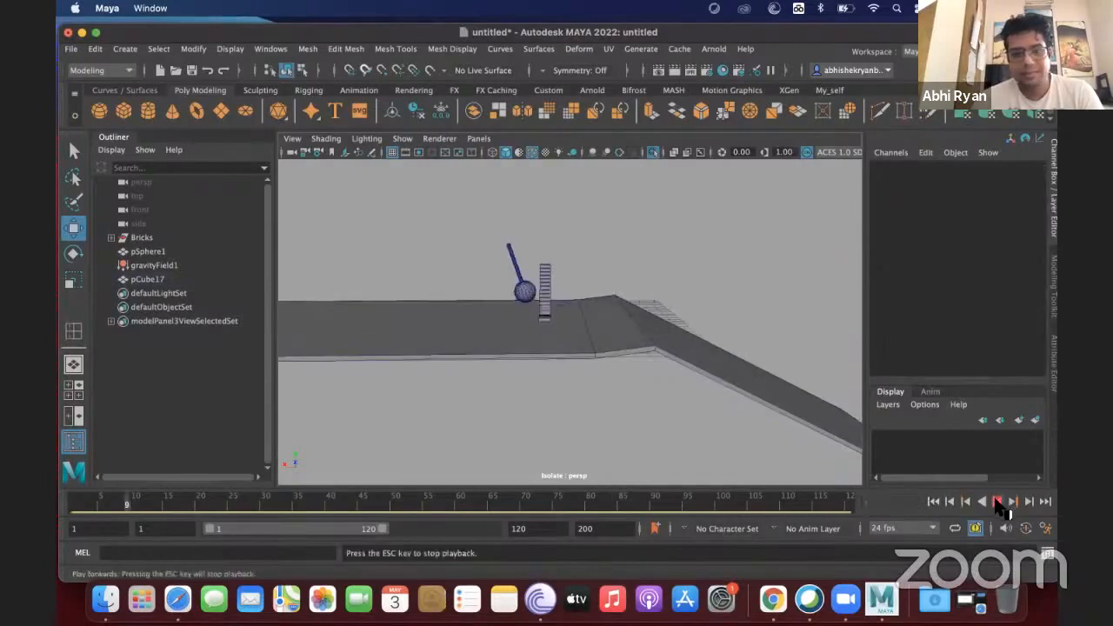
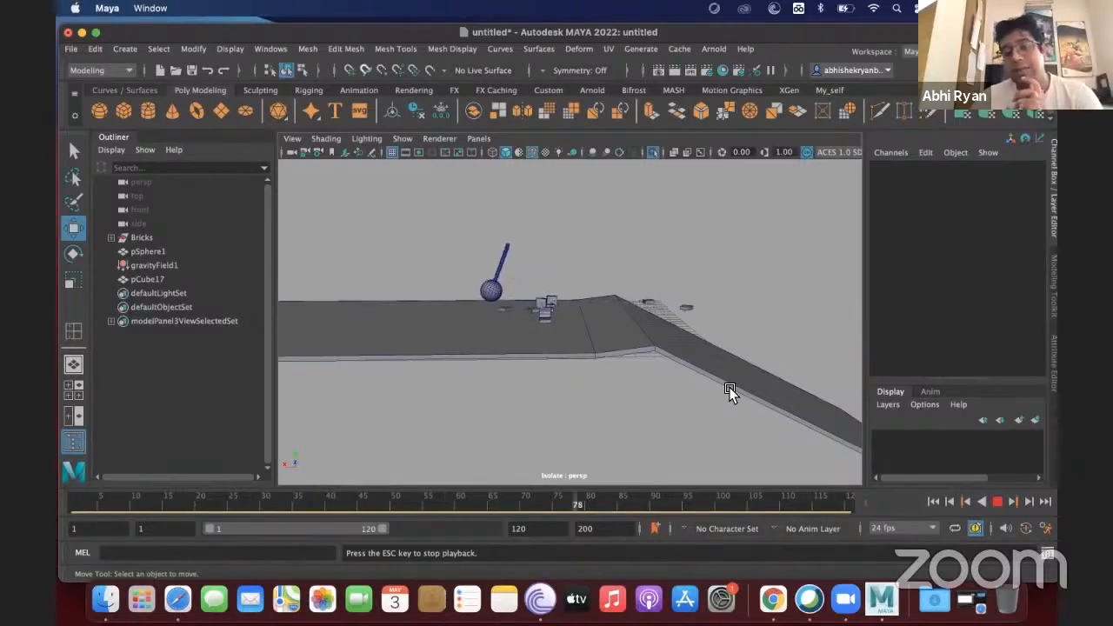
Stop the playback and delete both the construction history and the non-deformer history of the slab pCube17
left_click(742, 393)
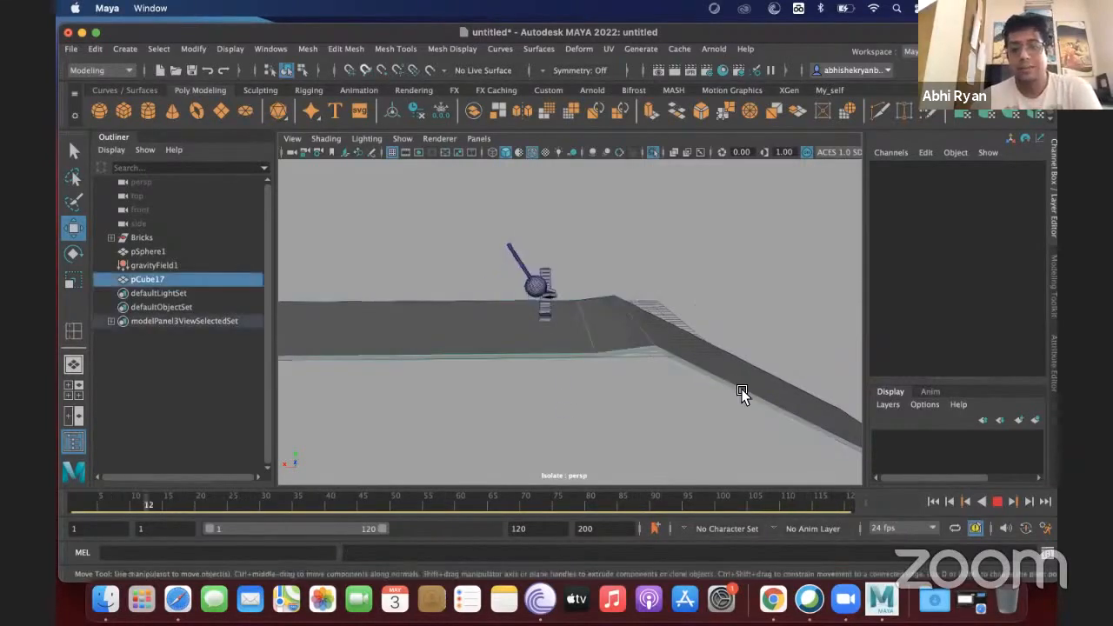
left_click(998, 502)
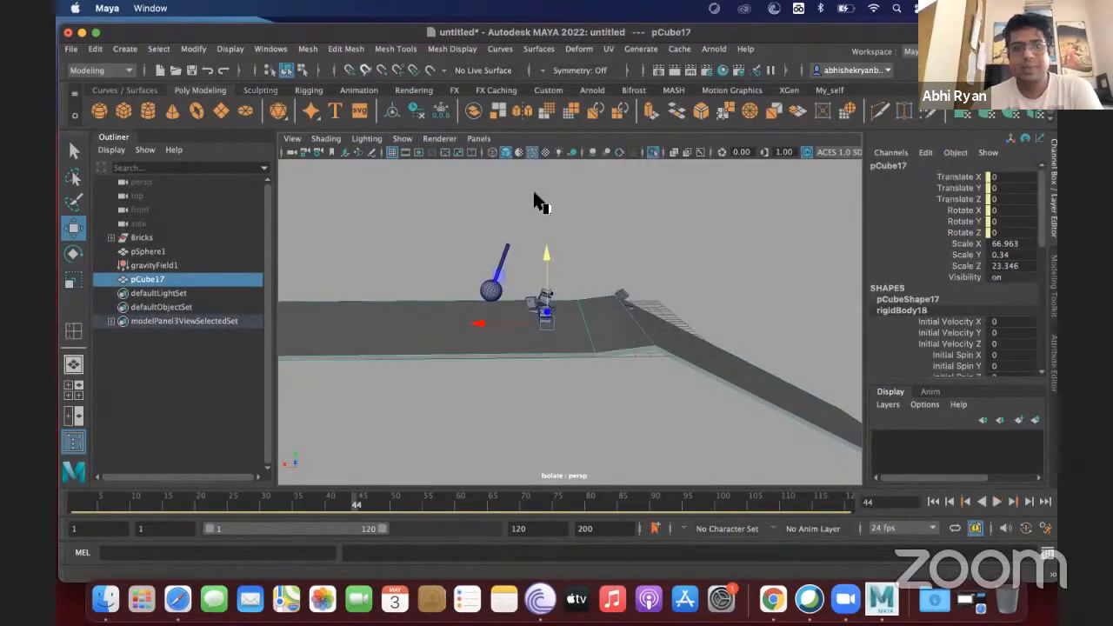
left_click(95, 49)
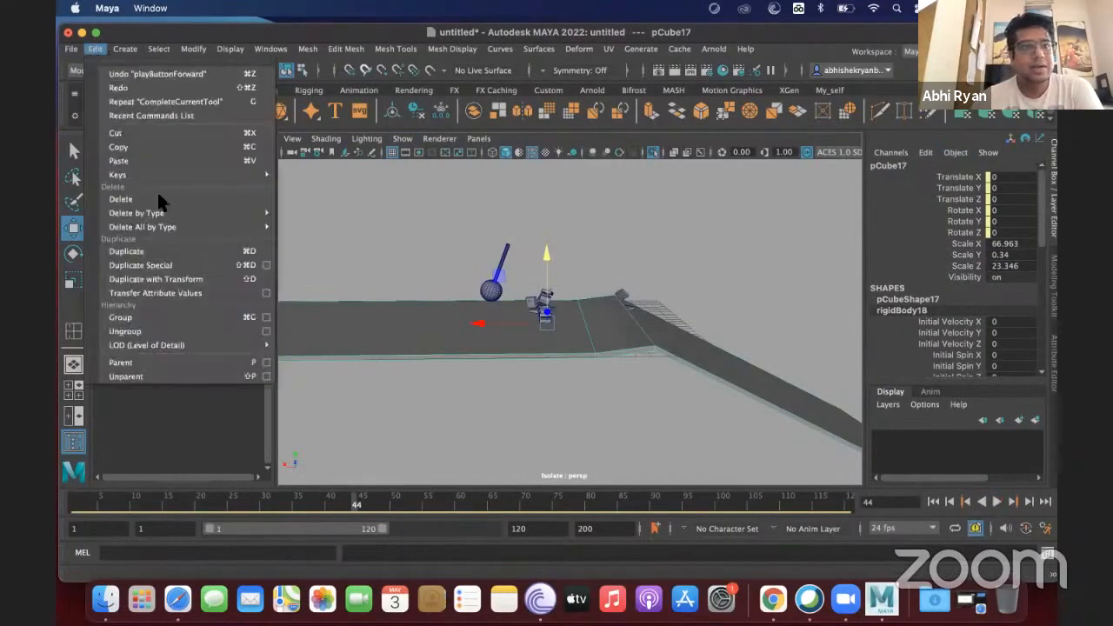
mouse_move(171, 224)
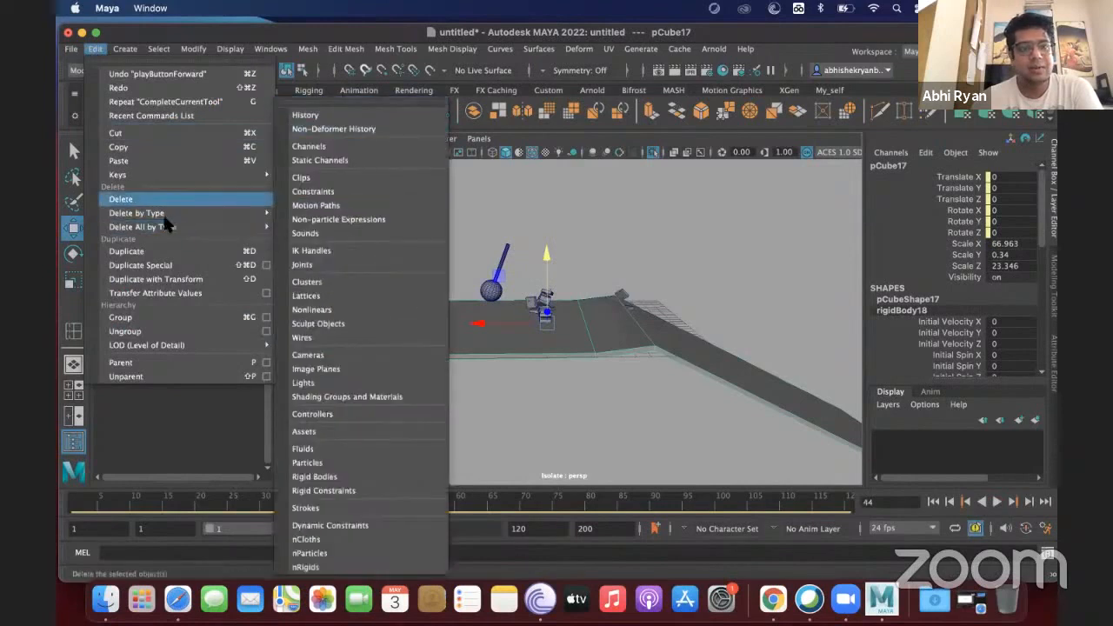
left_click(347, 216)
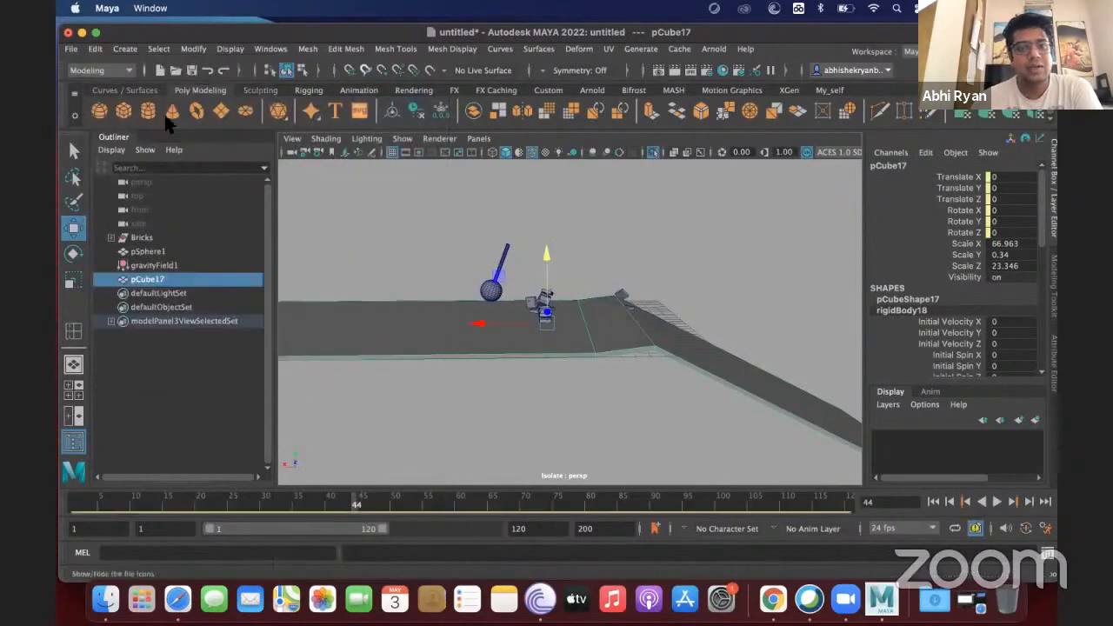
left_click(95, 49)
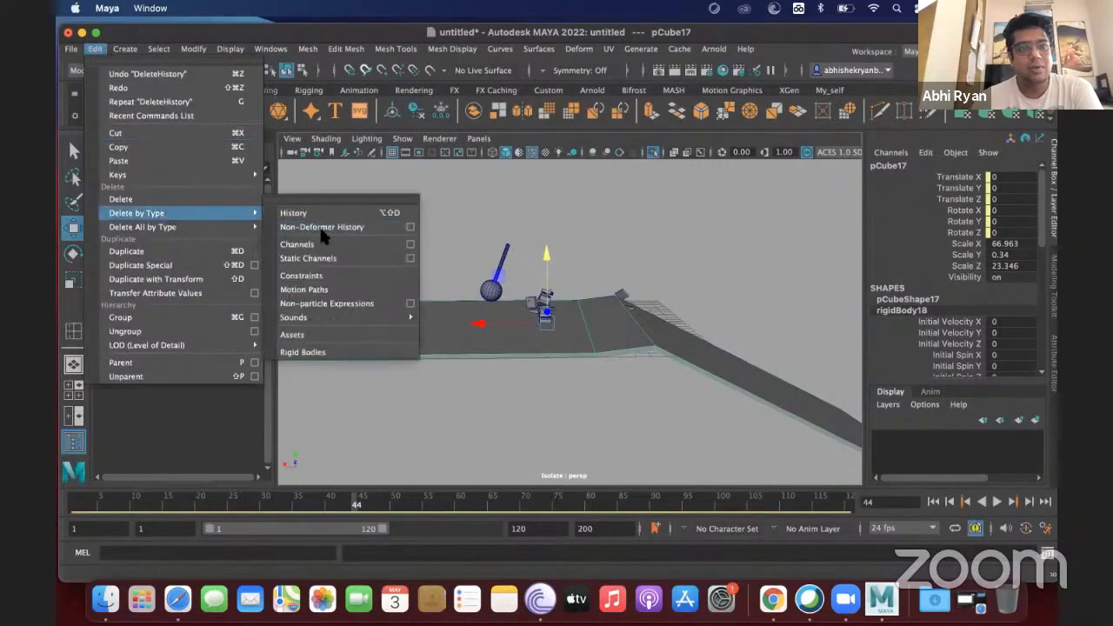
left_click(322, 228)
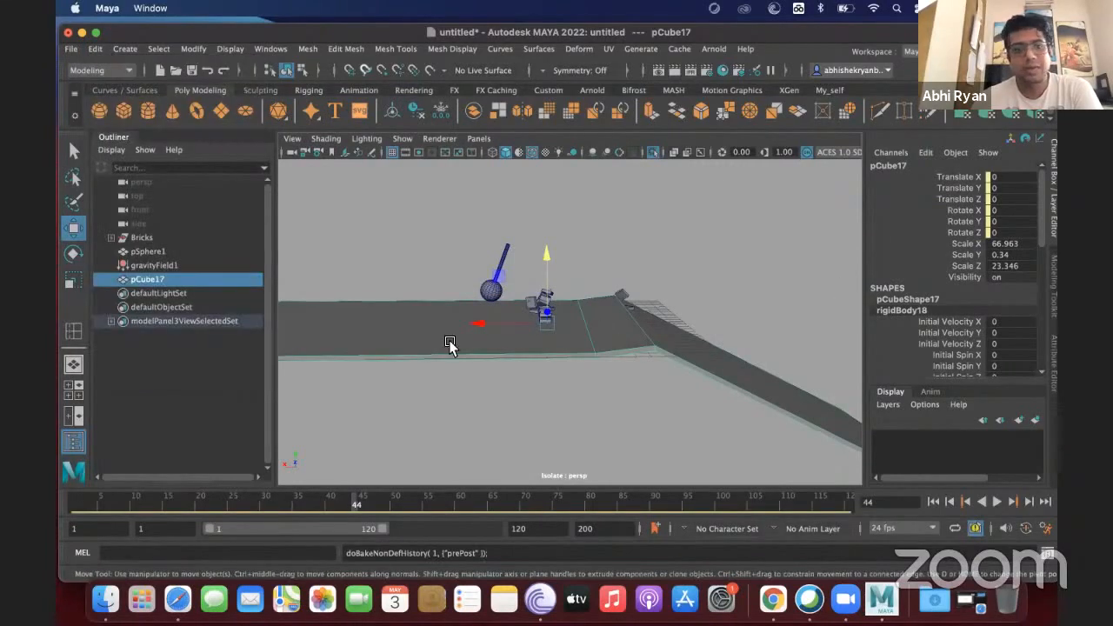
Reselect the ground slab and examine its rigidBody18 attributes, including the friction, active and collision settings
left_click(391, 363)
left_click(387, 347)
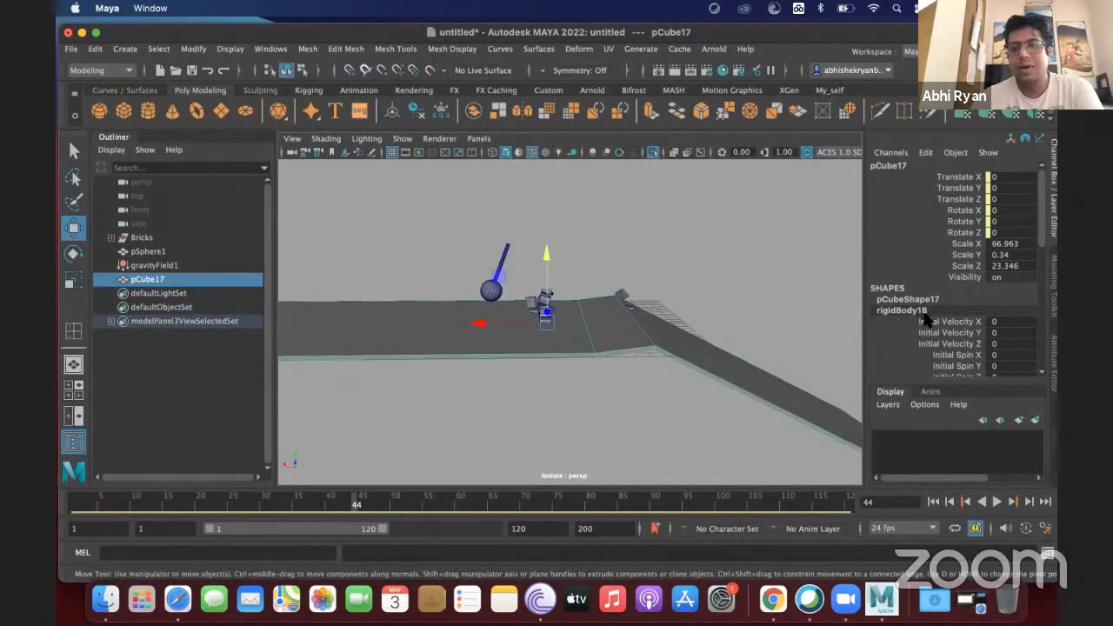
scroll(926, 321, "down", 5)
scroll(925, 324, "down", 5)
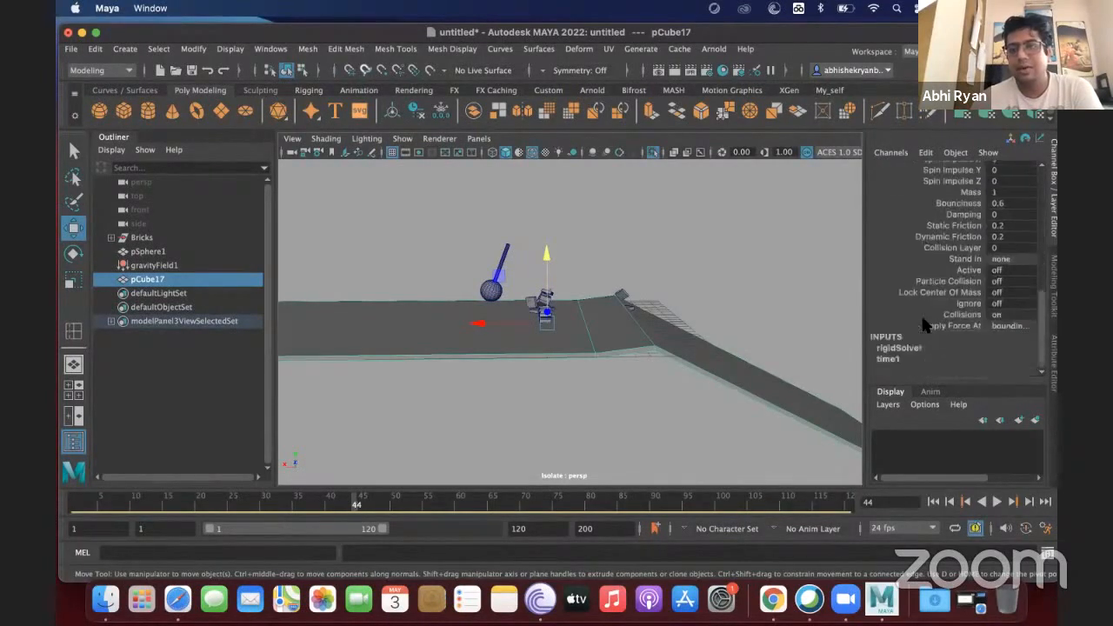
Examine the rigidBody18 shape attributes and the rigidSolver input settings of pCube17
scroll(924, 325, "up", 10)
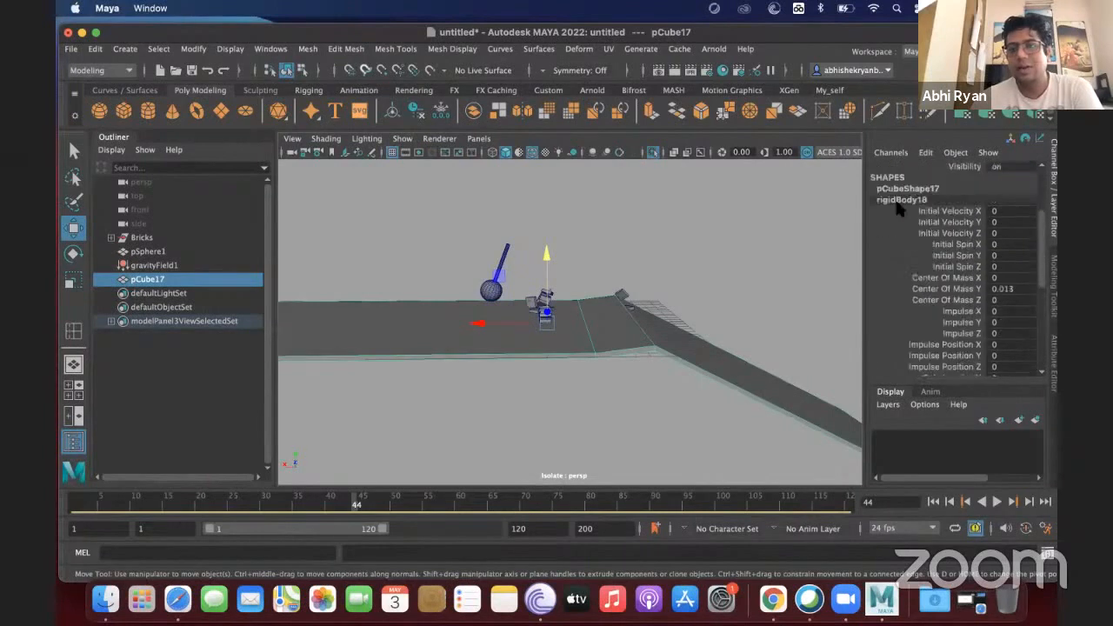
left_click(900, 204)
double_click(901, 205)
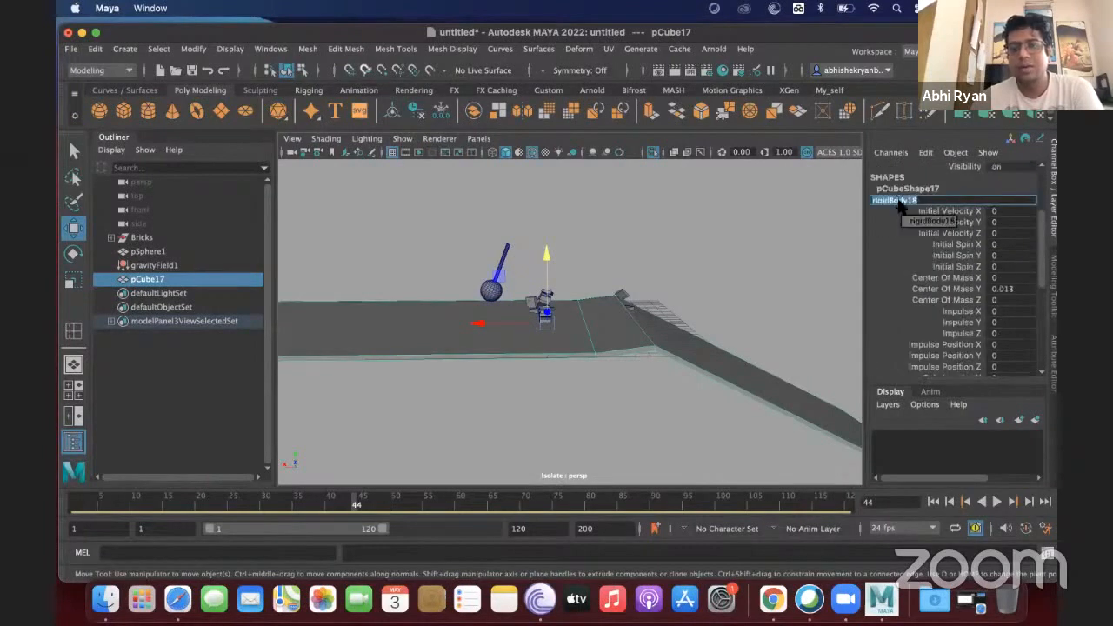
key("Escape")
scroll(933, 317, "up", 3)
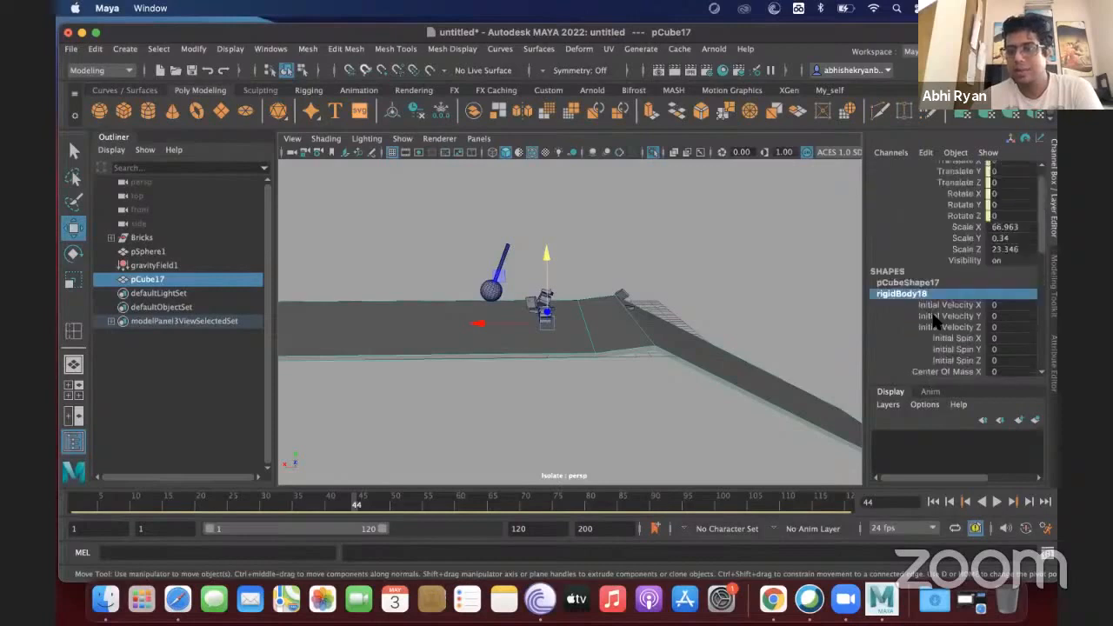
scroll(933, 313, "down", 10)
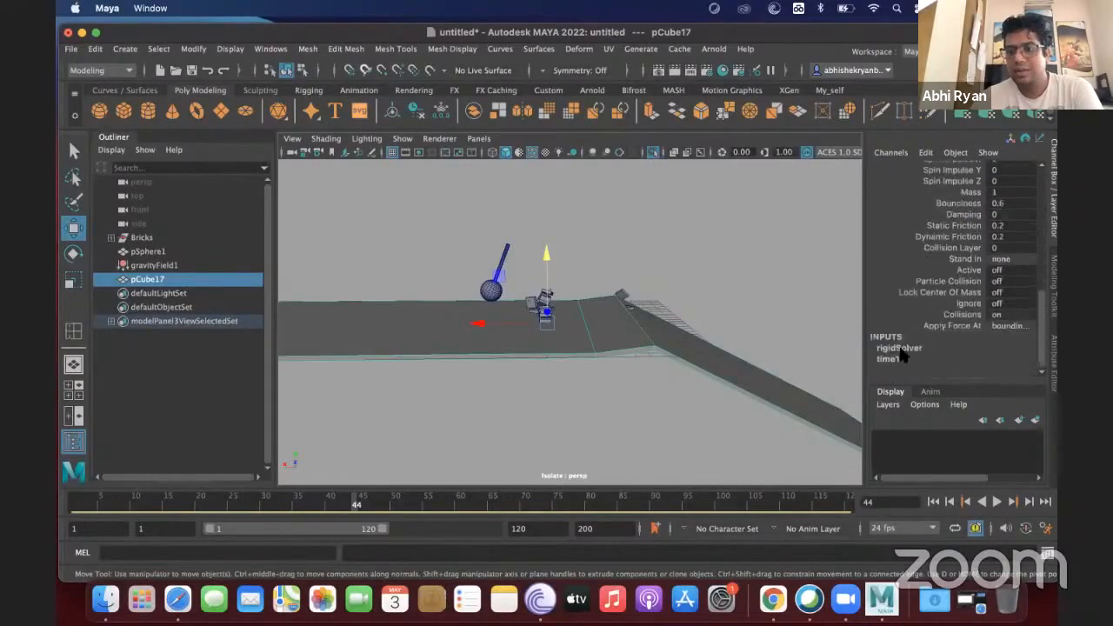
left_click(904, 348)
scroll(912, 343, "down", 4)
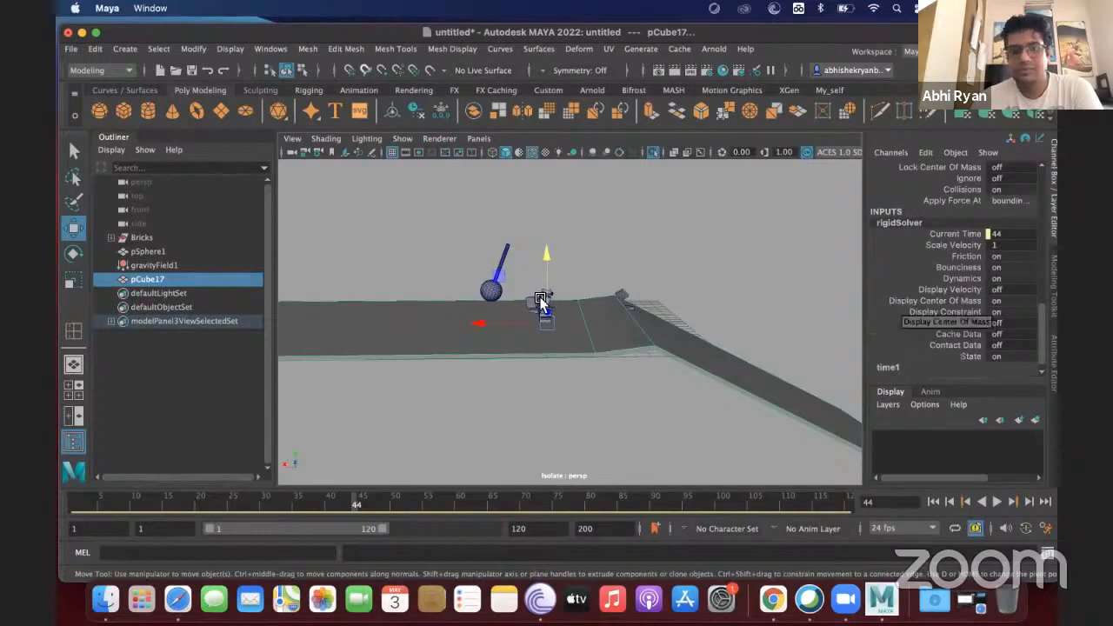
Turn off DAG Objects Only for the Outliner and look through the full node list for rigid body nodes
left_click(113, 151)
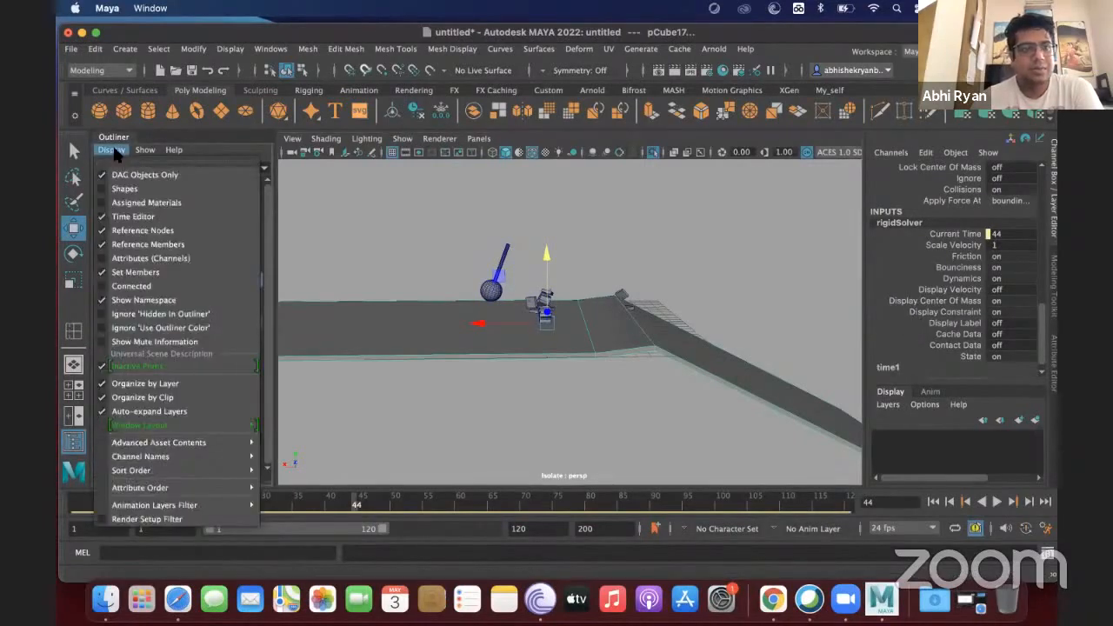
left_click(126, 174)
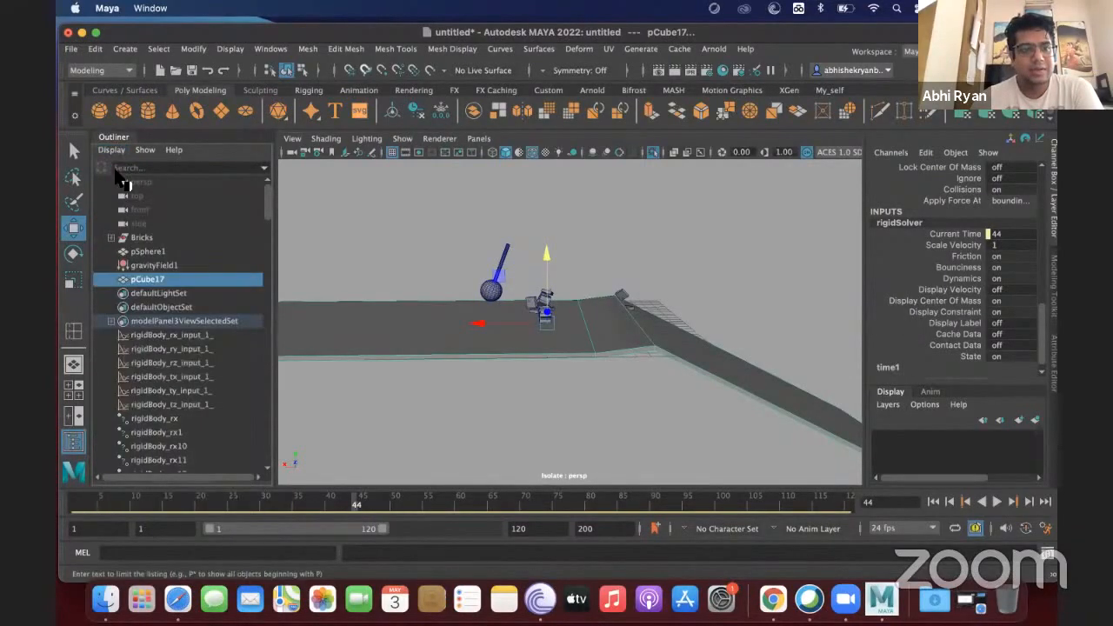
left_click(165, 335)
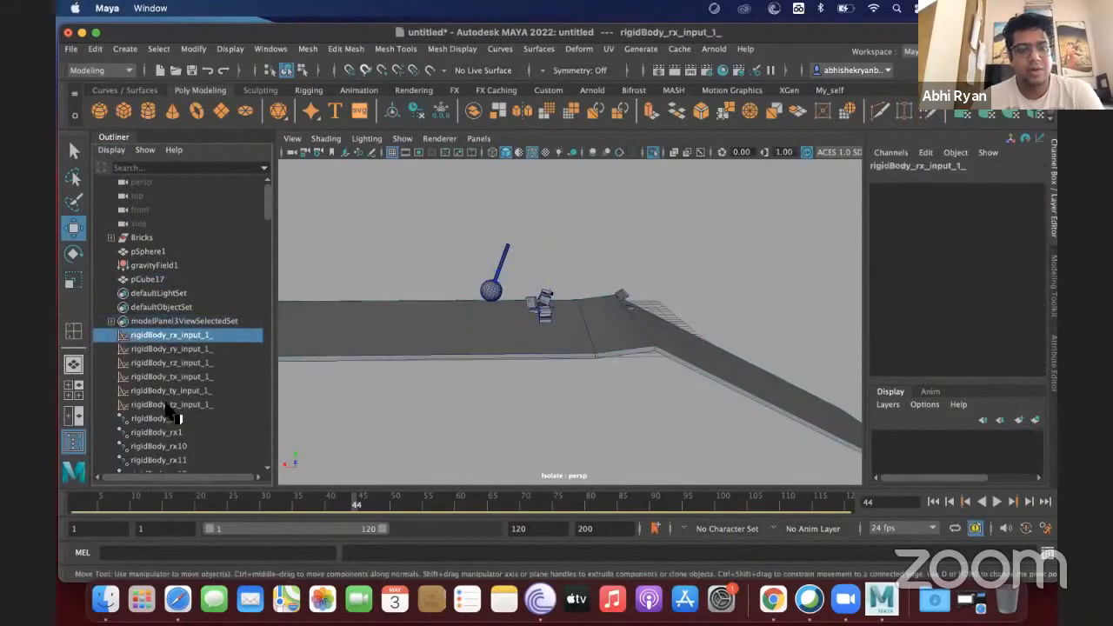
scroll(174, 380, "down", 20)
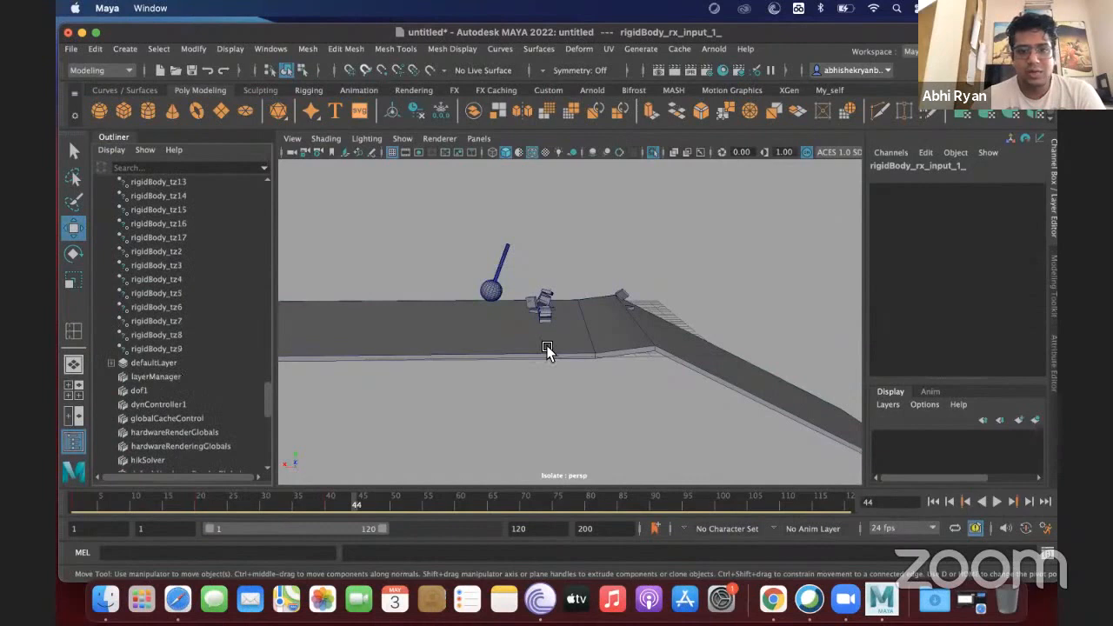
left_click(481, 355)
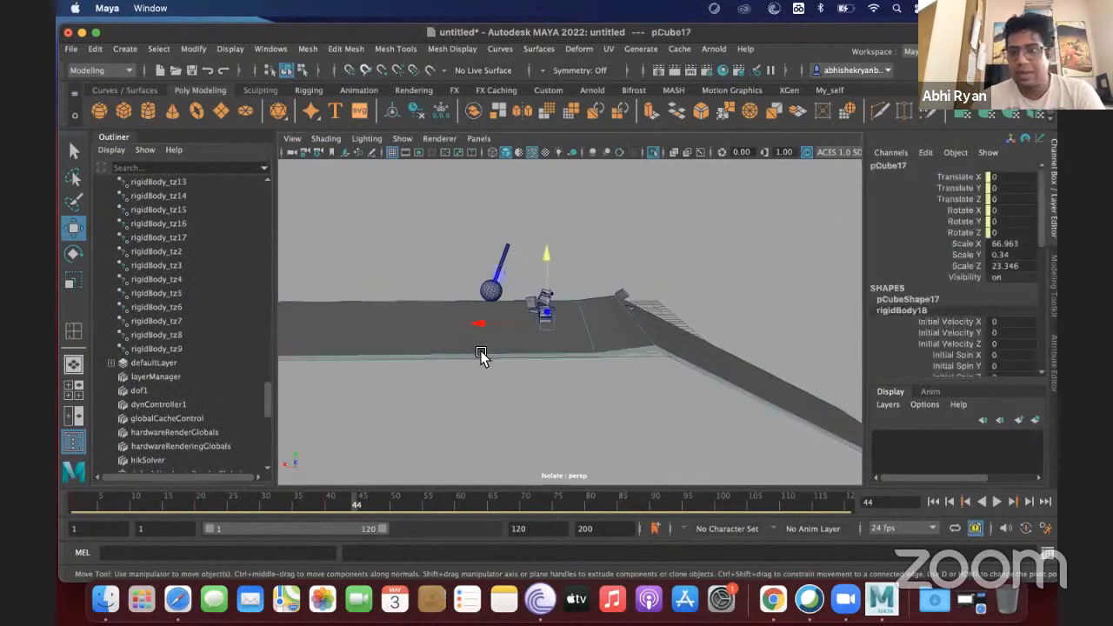
scroll(224, 341, "down", 10)
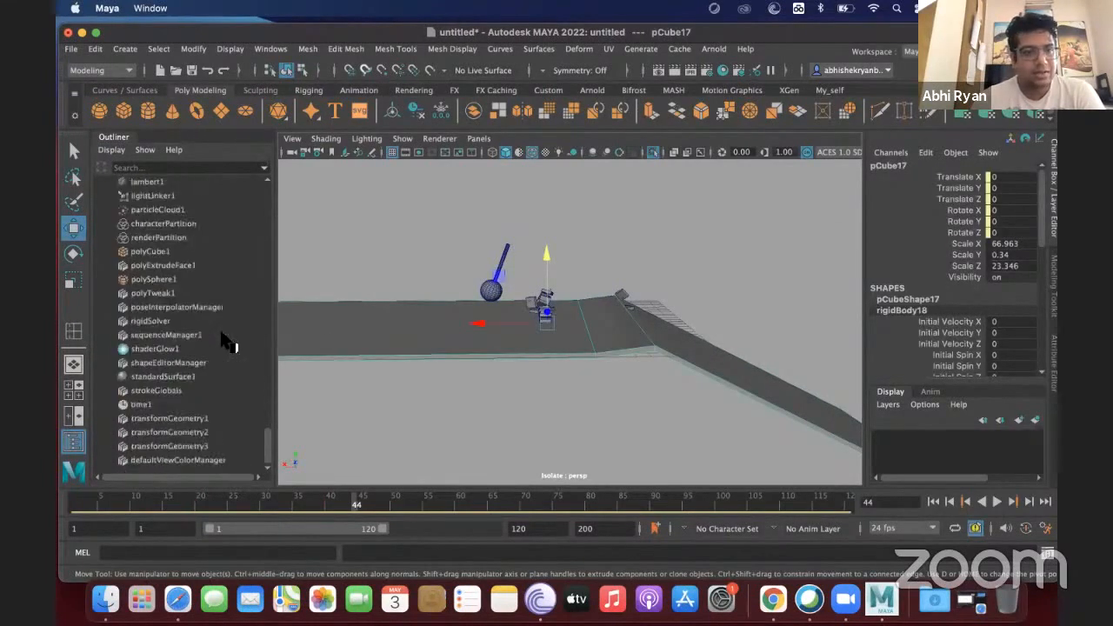
scroll(225, 341, "up", 3)
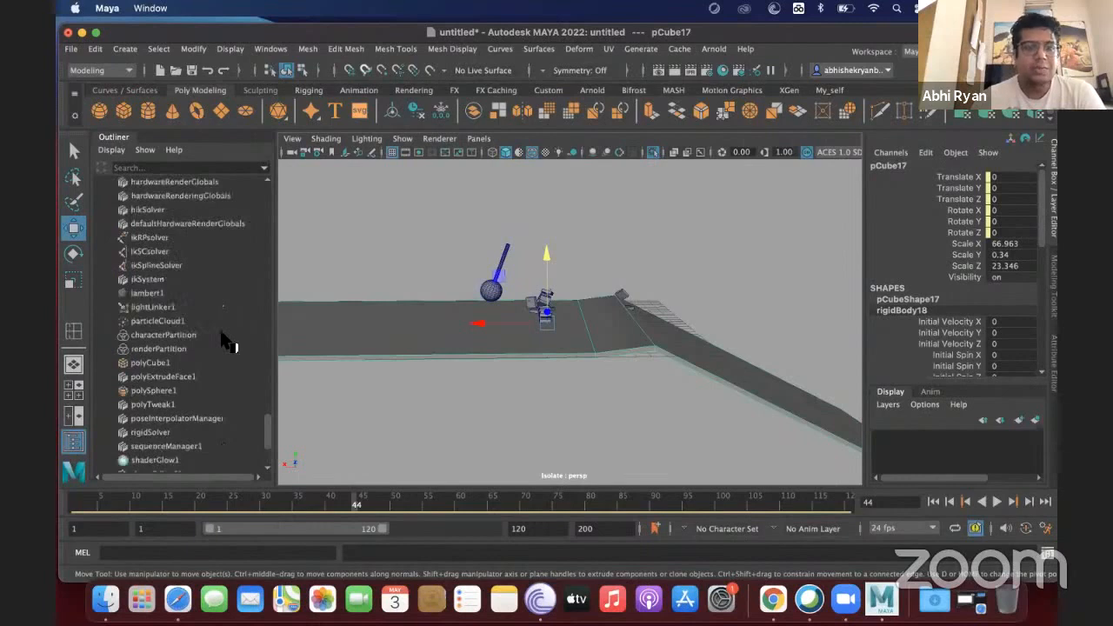
scroll(225, 341, "up", 10)
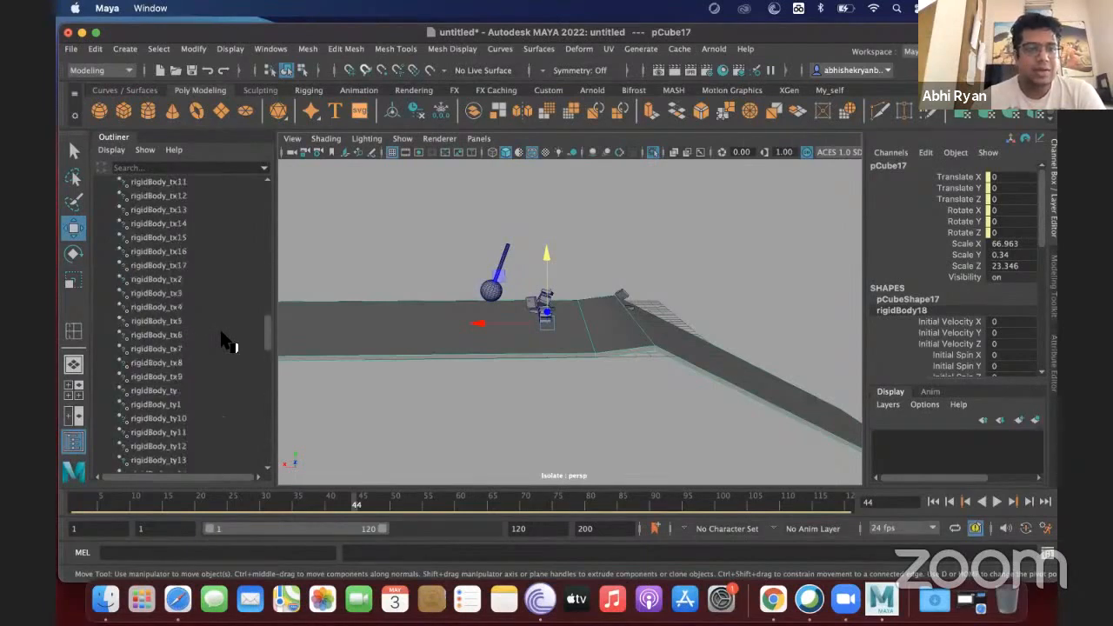
scroll(224, 341, "up", 15)
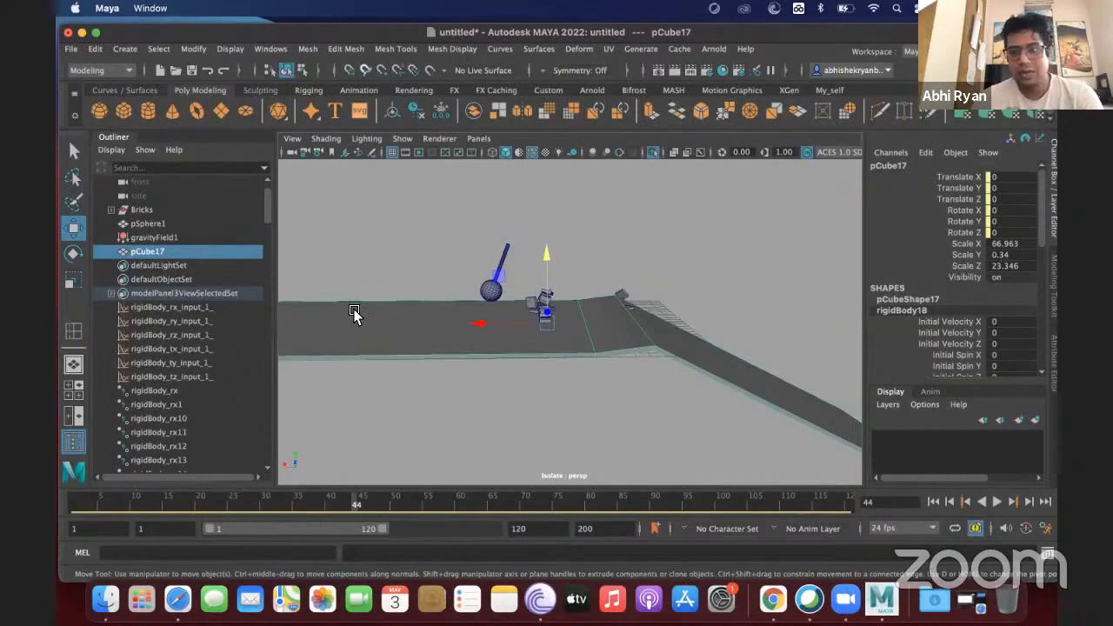
Replace the ground object pCube17 with a duplicate renamed pCube18_D, deleting the original
key("super+d")
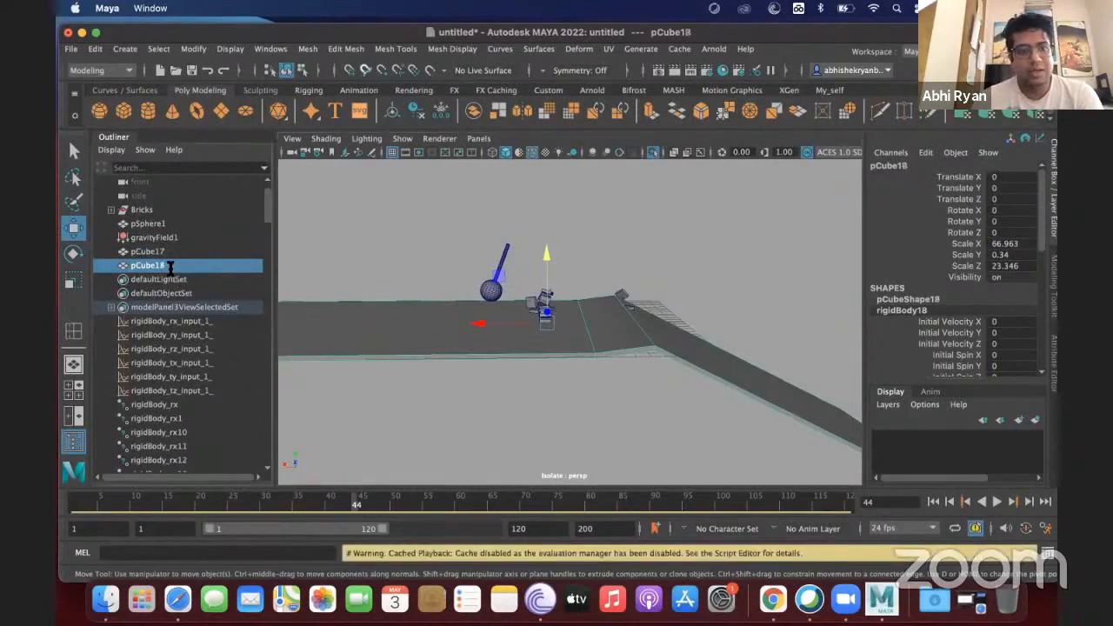
double_click(168, 267)
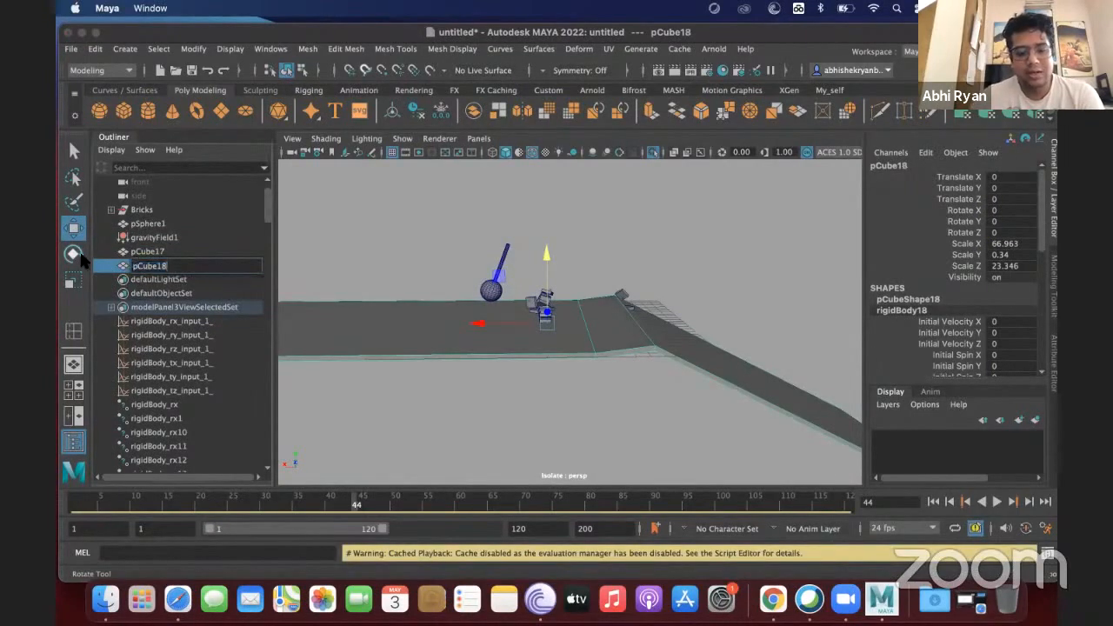
key("Return")
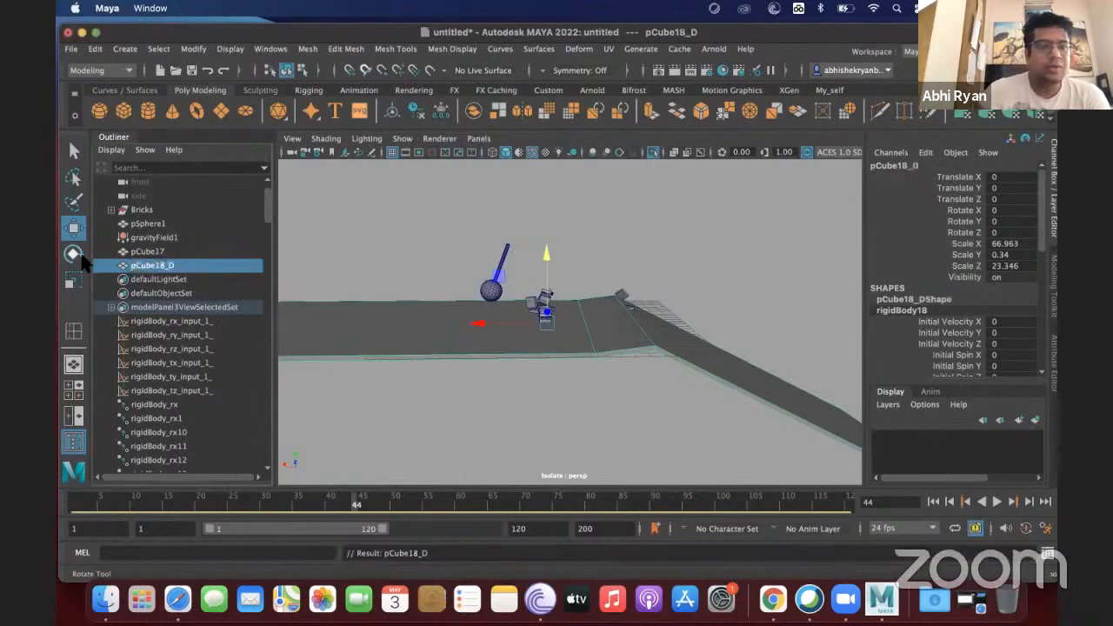
left_click(151, 253)
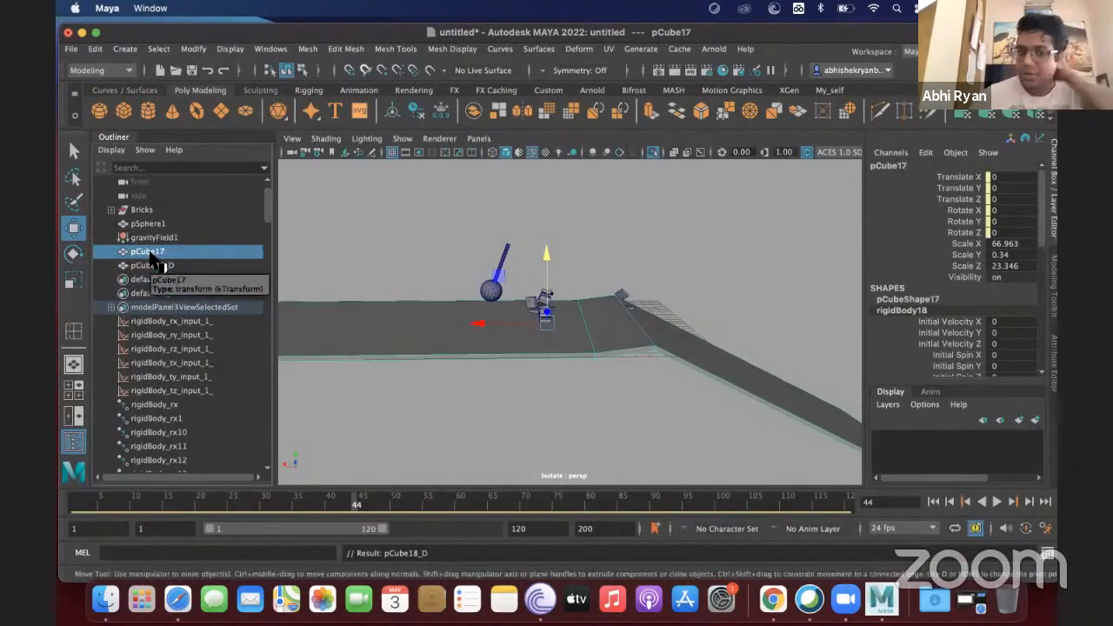
key("Delete")
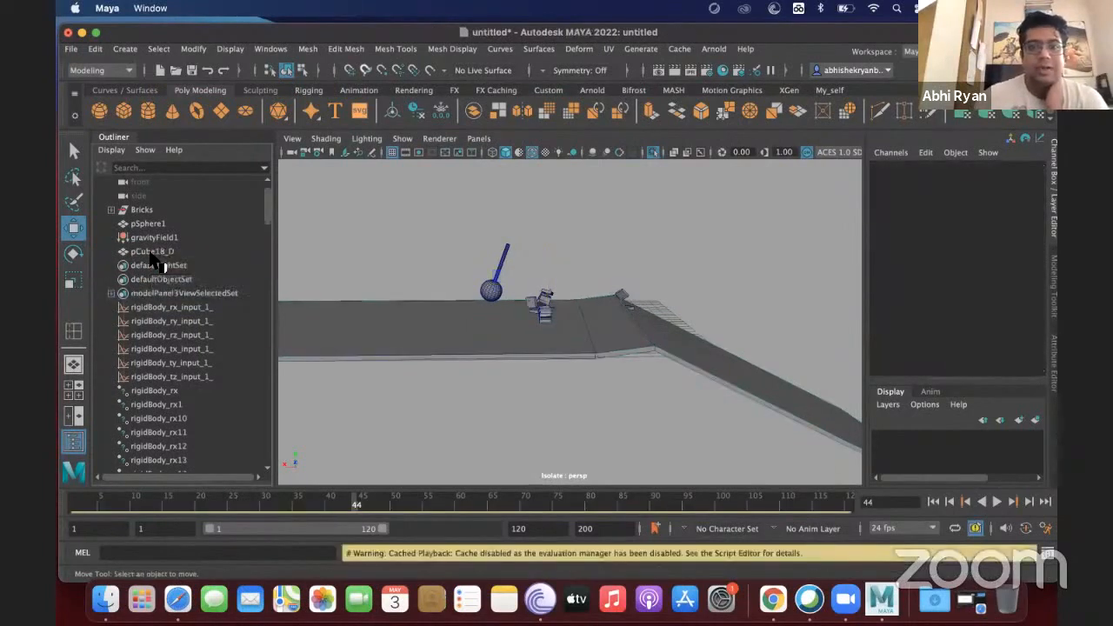
Try to freeze the transformations of the duplicated ground pCube18_D
left_click(153, 252)
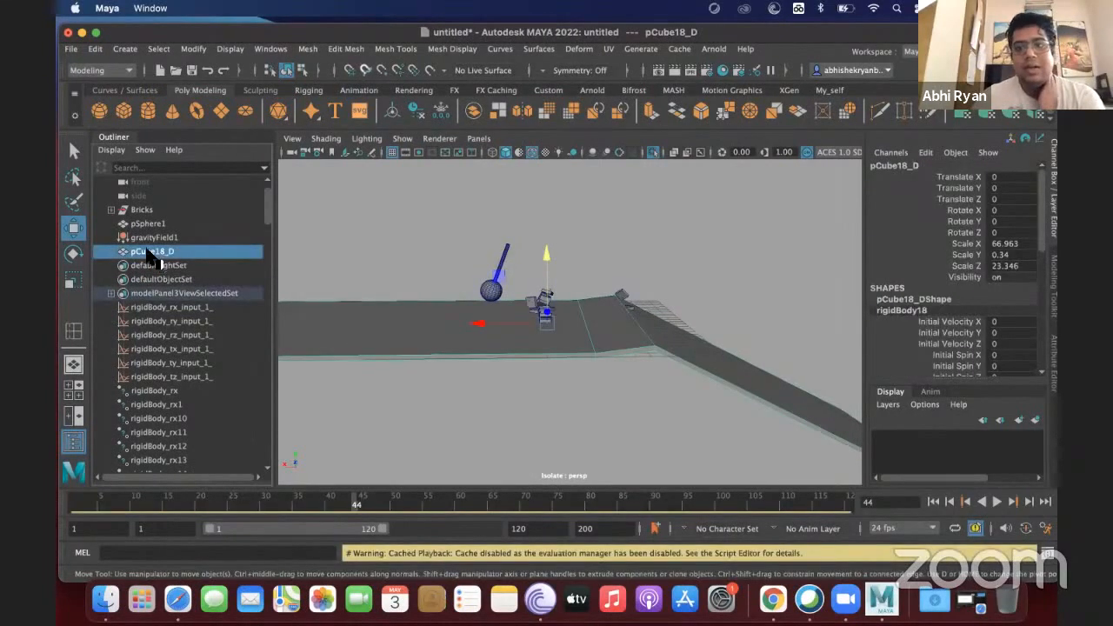
left_click(193, 48)
left_click(213, 113)
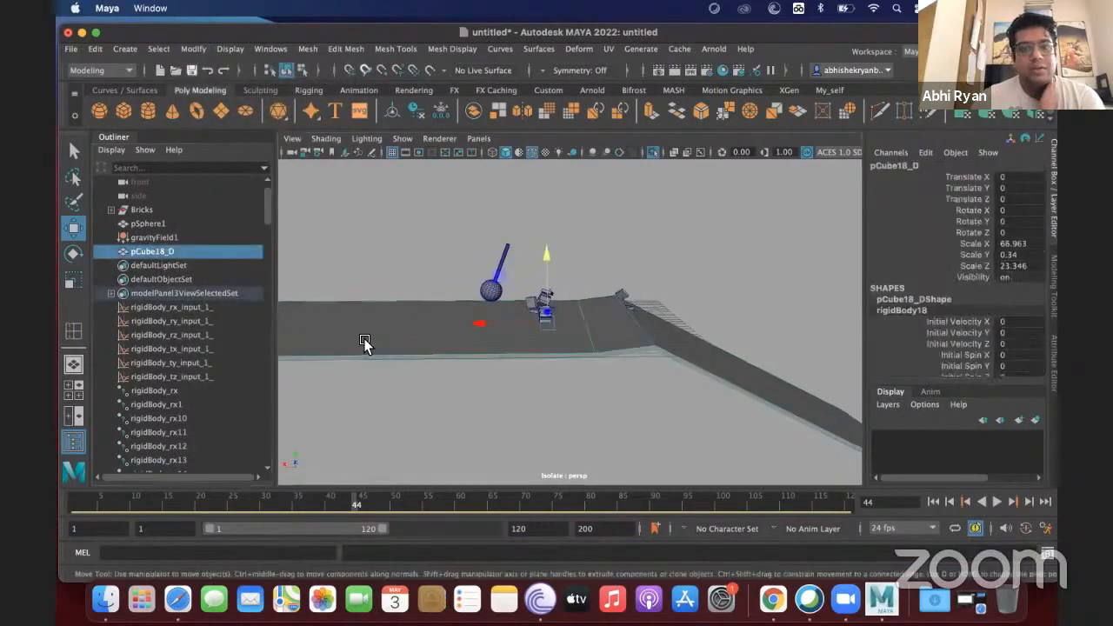
left_click(206, 50)
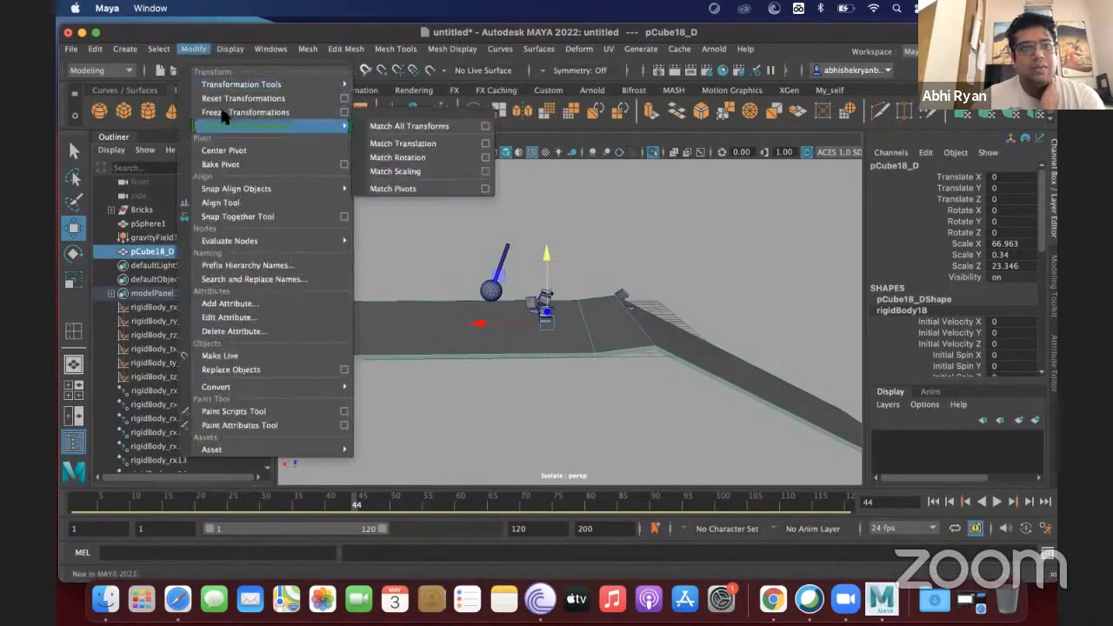
left_click(221, 110)
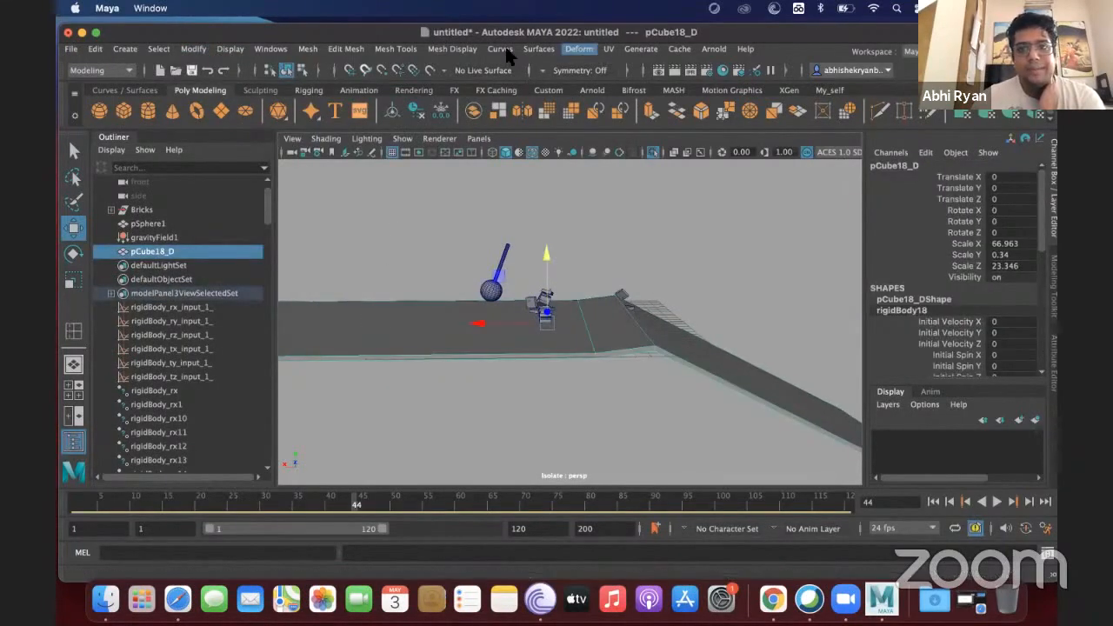
Switch to the FX toolset and try to create a passive rigid body on pCube18_D
left_click(448, 49)
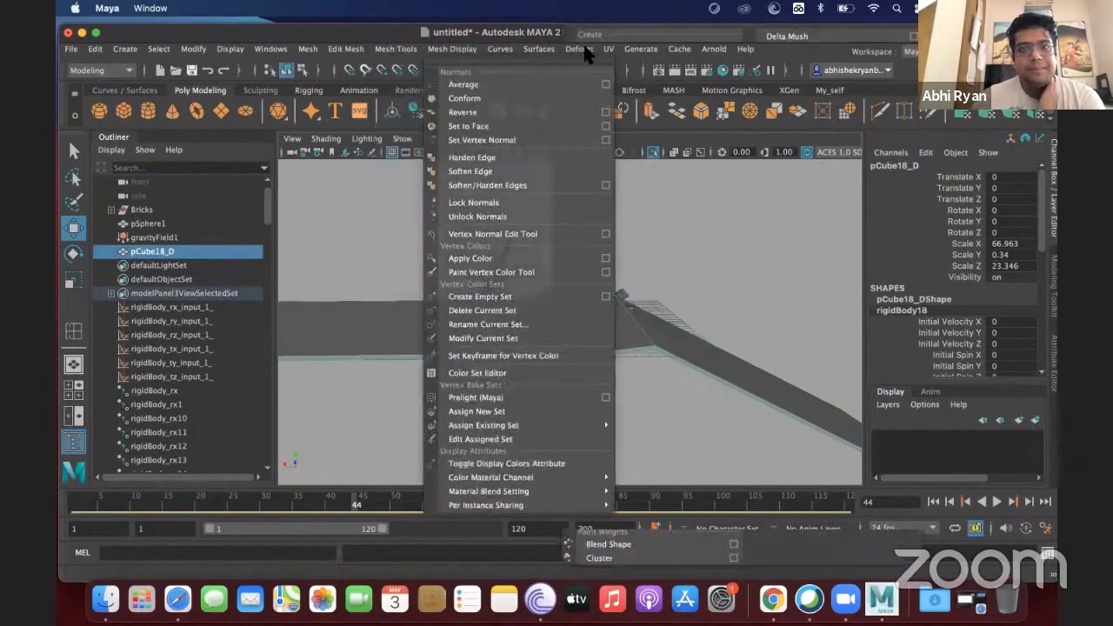
left_click(104, 69)
left_click(105, 77)
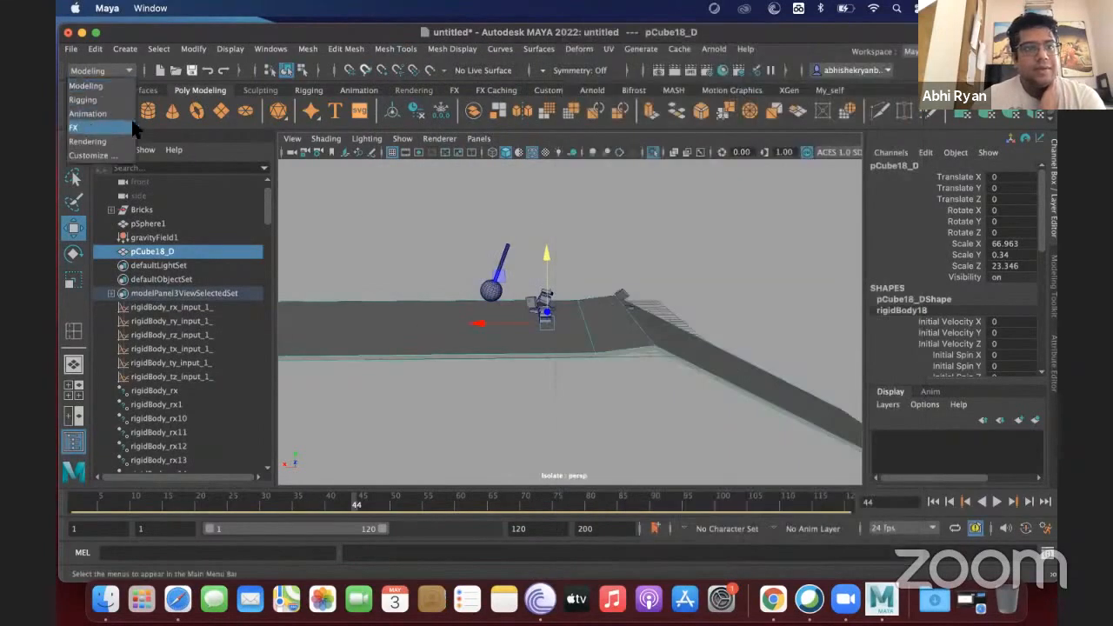
left_click(129, 115)
left_click(551, 50)
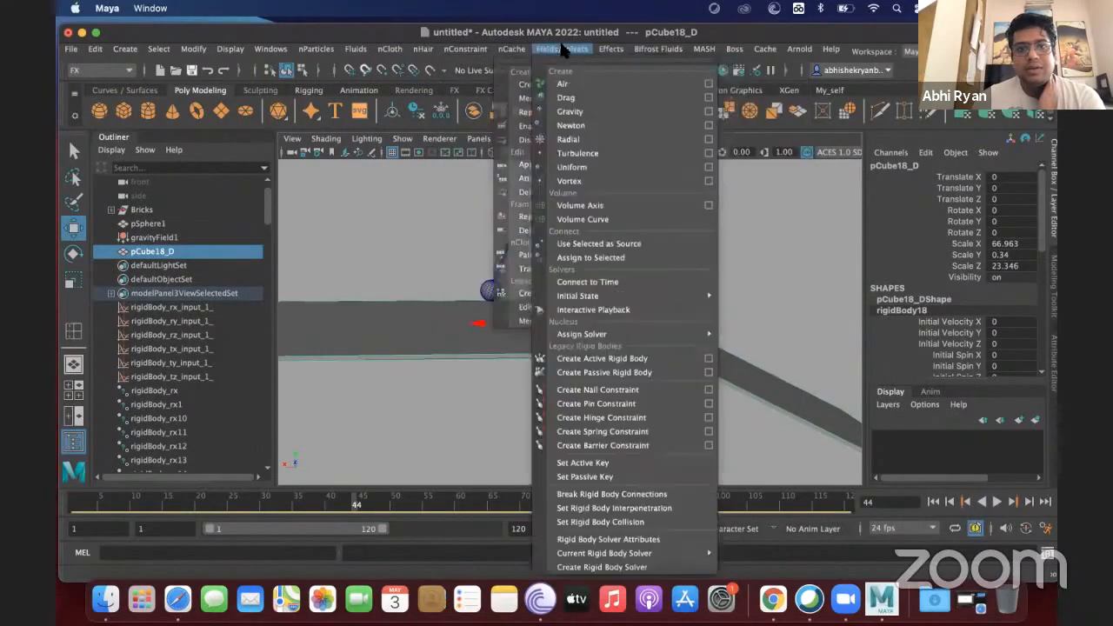
left_click(582, 373)
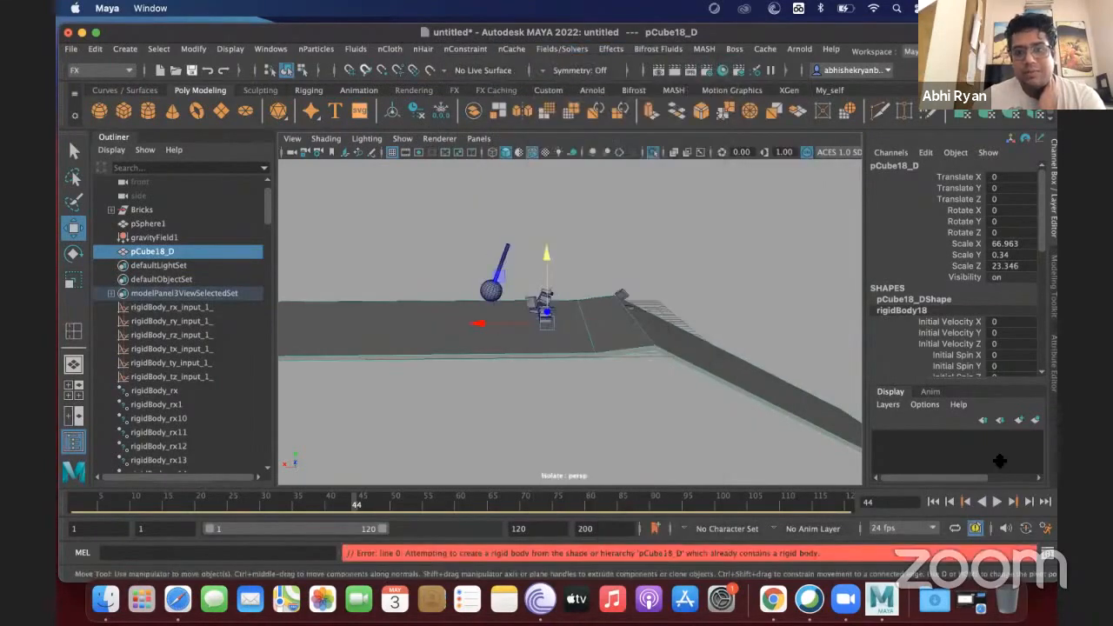
Play the simulation from the first frame to check the collision, and return to frame 1
left_click(934, 501)
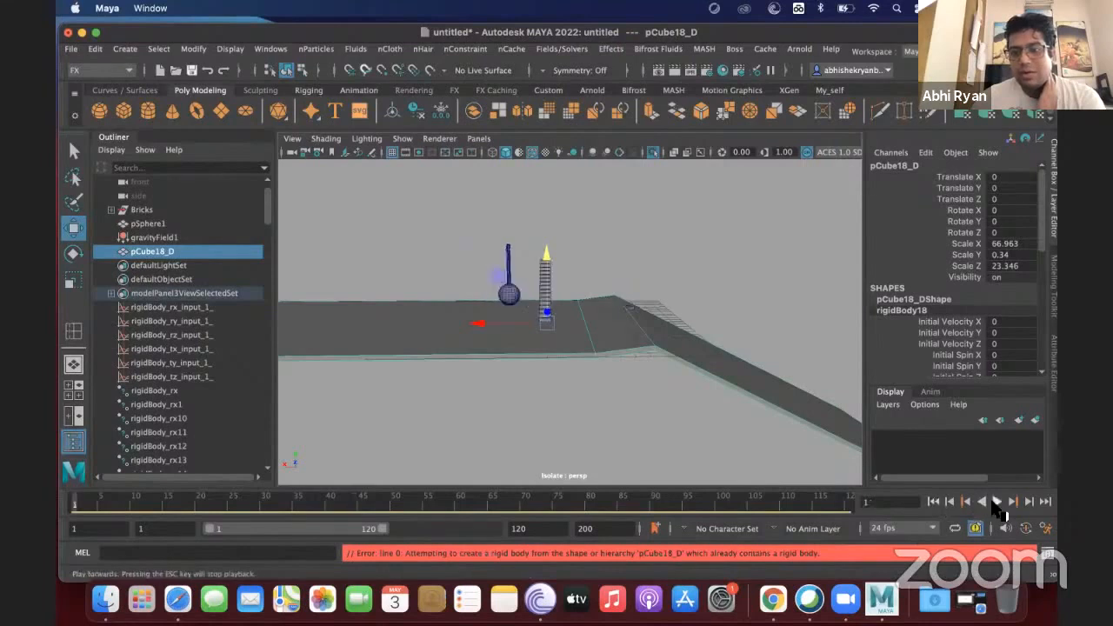
left_click(997, 502)
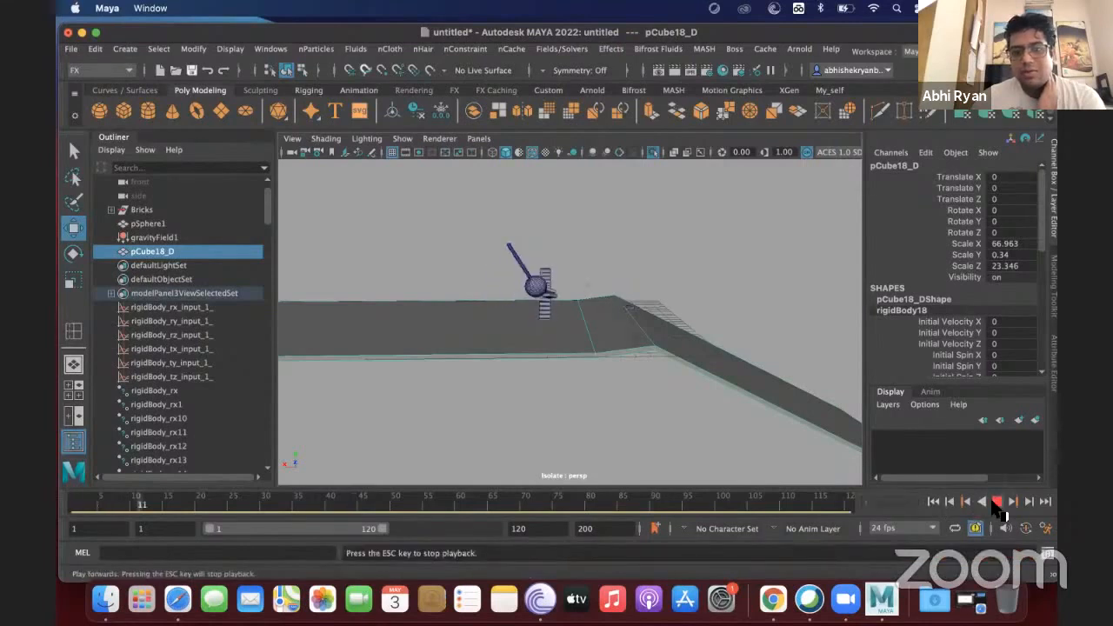
left_click(933, 502)
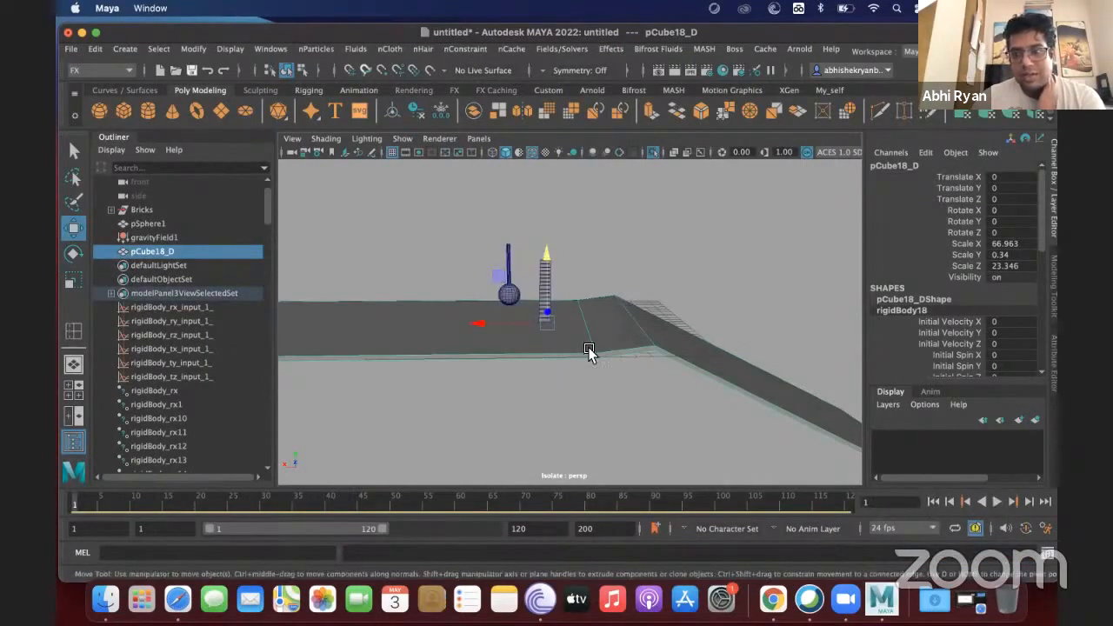
Try again to freeze the transformations of pCube18_D at frame 1 and select its Scale Y channel
left_click(193, 49)
left_click(216, 111)
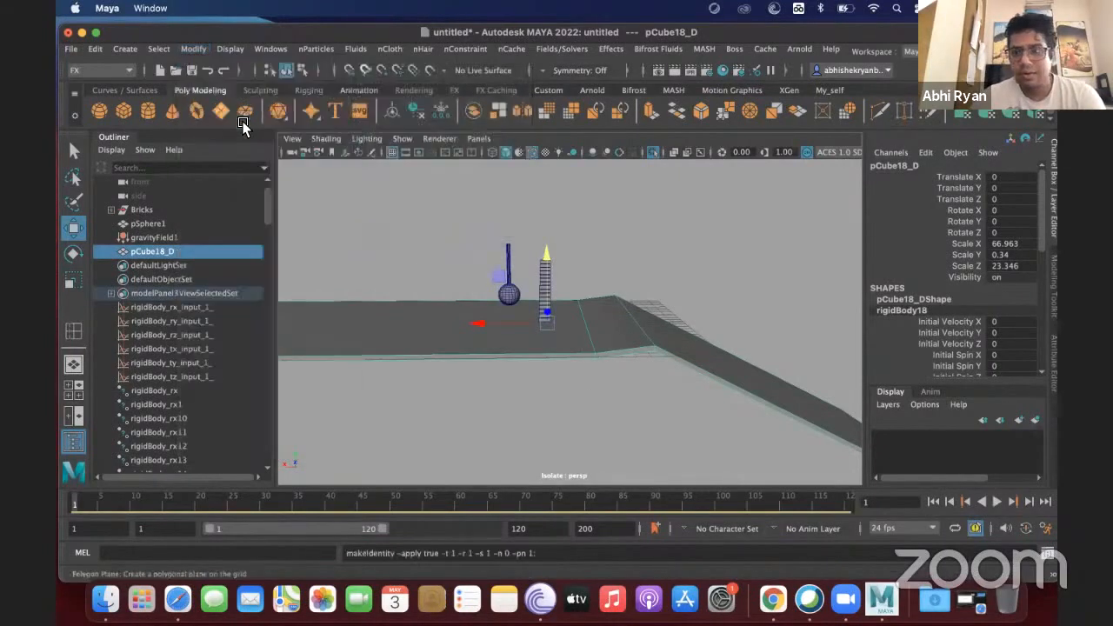
double_click(1009, 254)
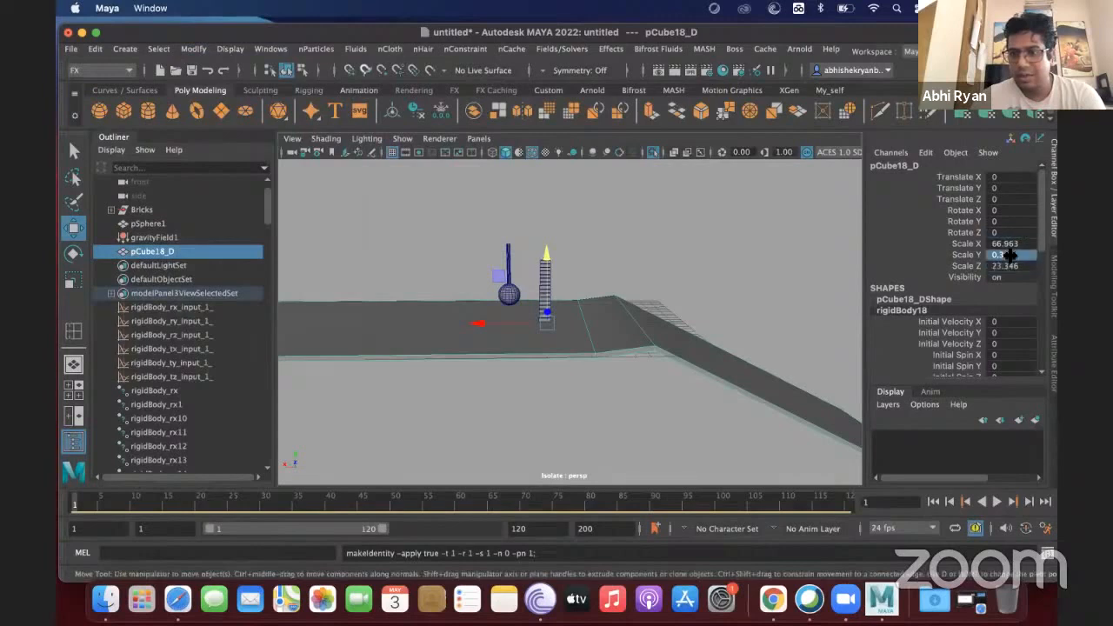
left_click(959, 254)
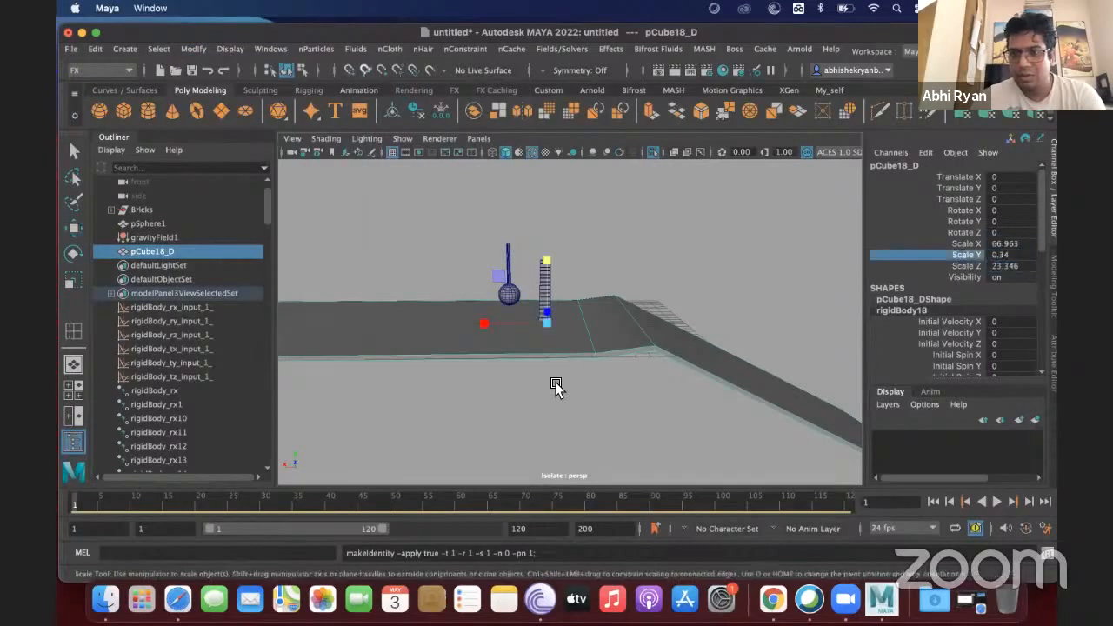
Delete the ground object pCube18_D from the scene
left_click(651, 476)
key("super+z")
key("Delete")
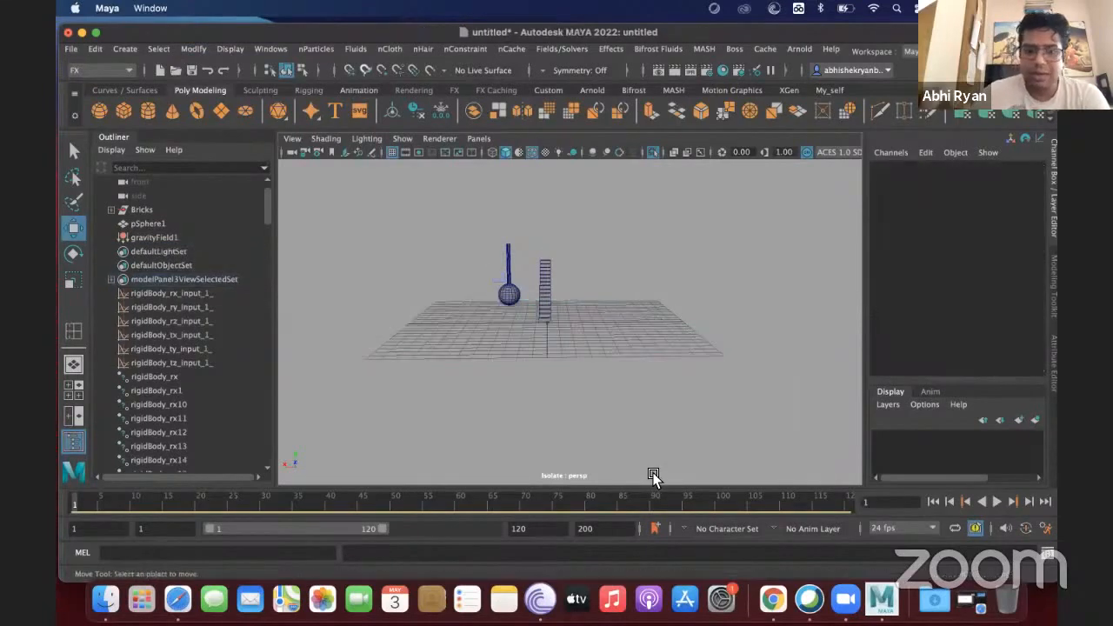
key("super+z")
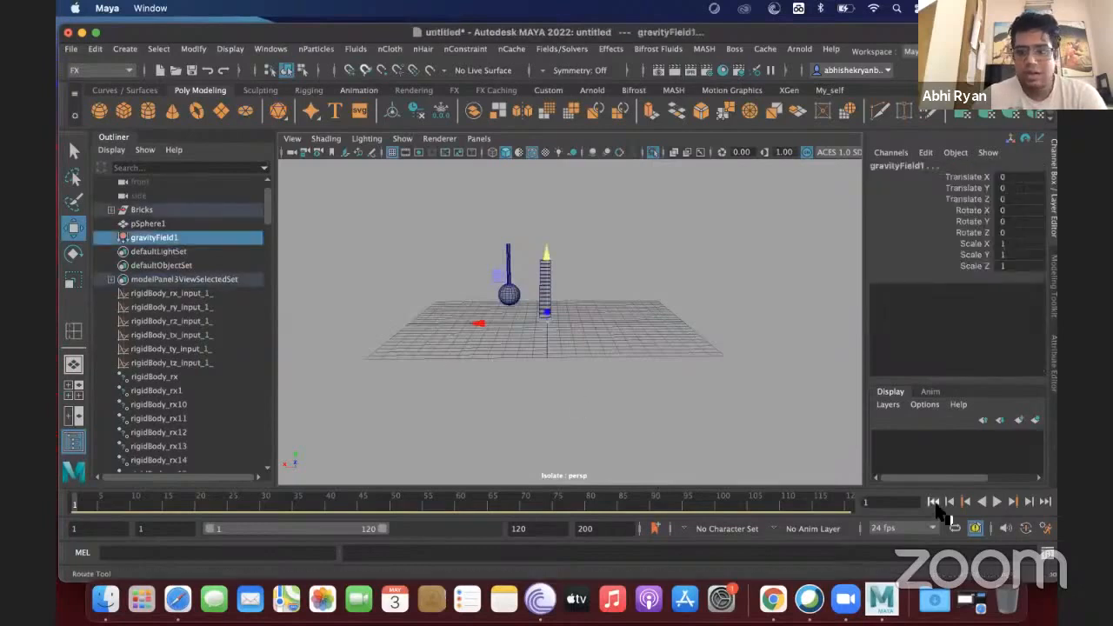
Play the simulation without a ground object, and return to the first frame
left_click(999, 502)
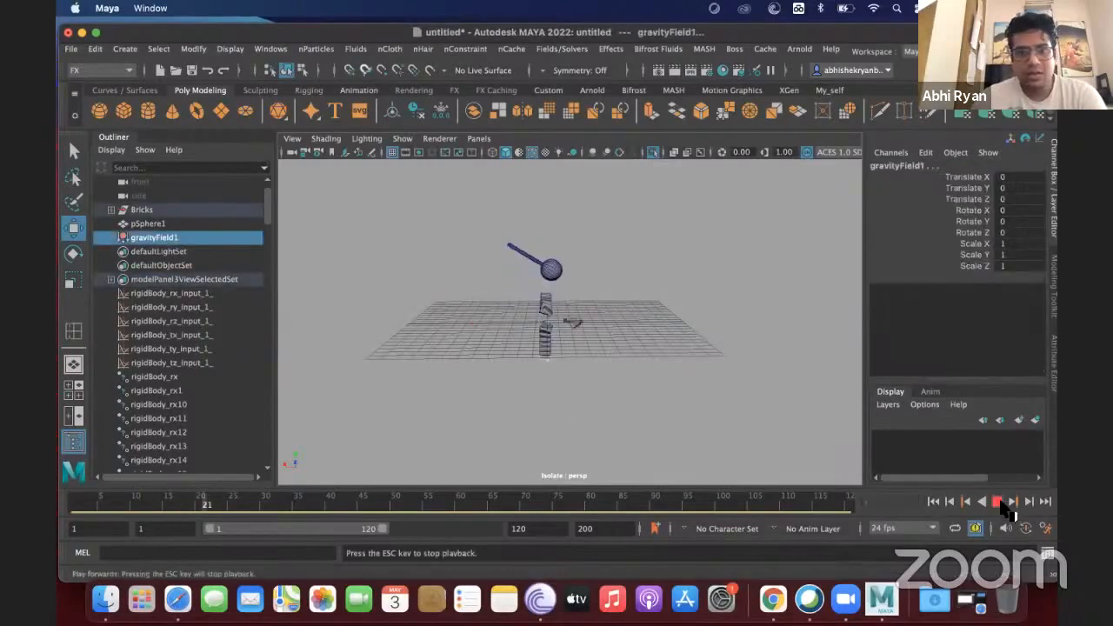
left_click(934, 502)
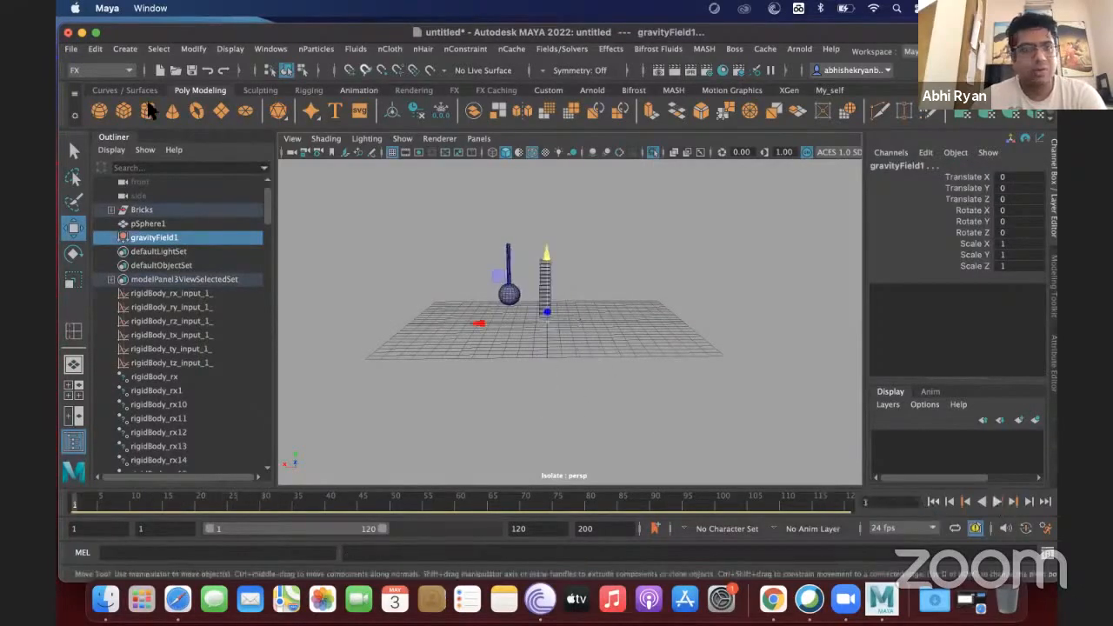
Create a polygon cube at the origin and flatten it to about 0.26 in Scale Y
left_click(464, 317)
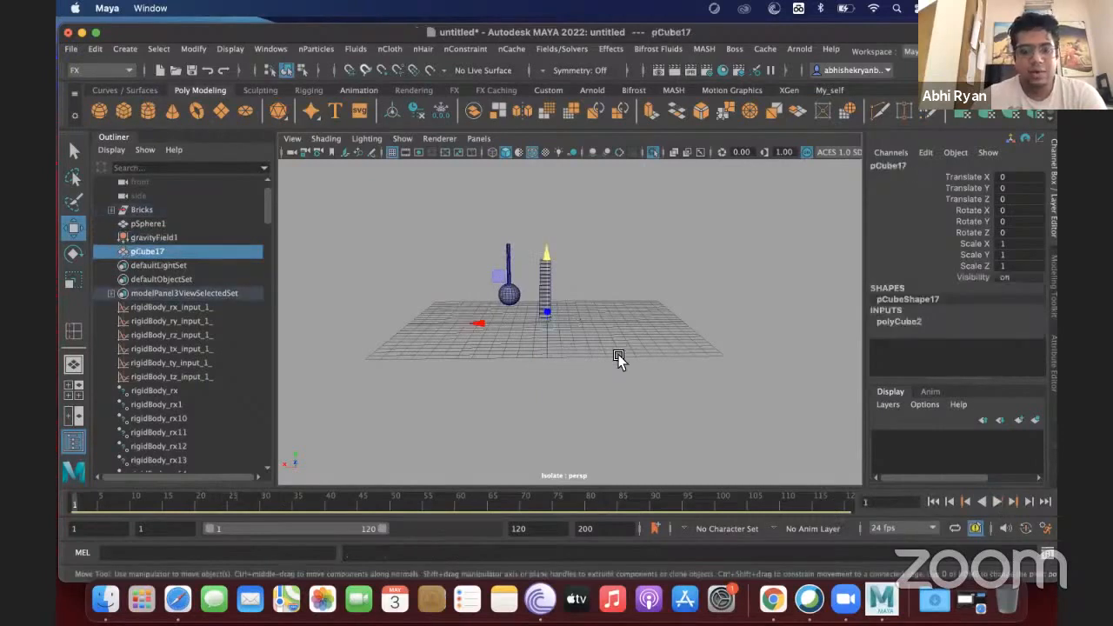
key("r")
left_click_drag(549, 264, 553, 330)
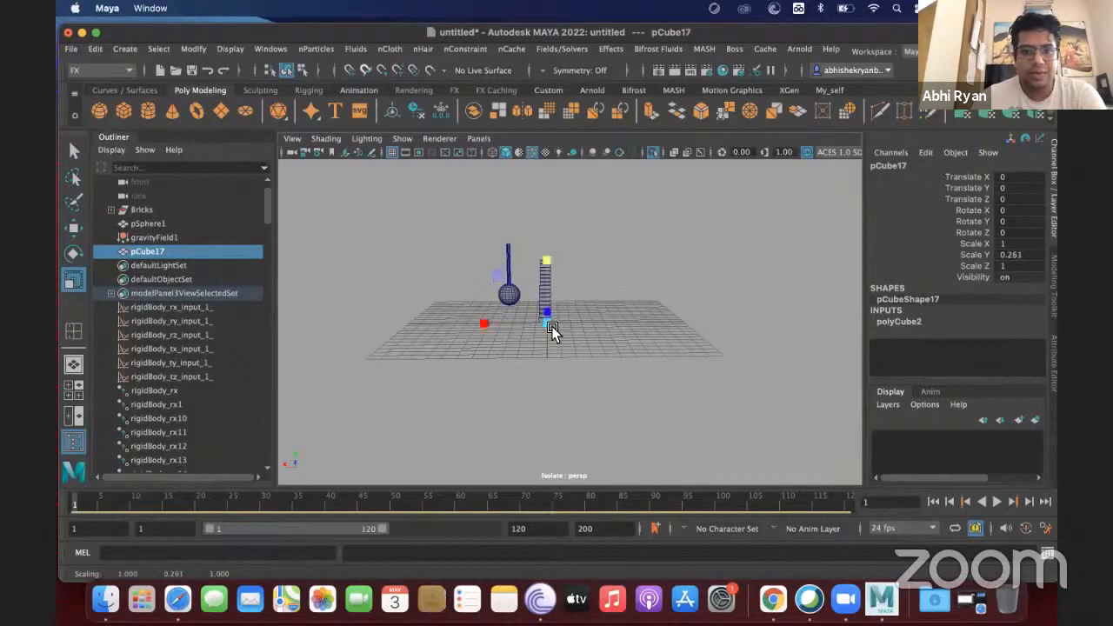
Stretch the flattened cube into a ground slab, scaling it to about 23.1 in both Z and X
left_click_drag(651, 352, 517, 391, "alt")
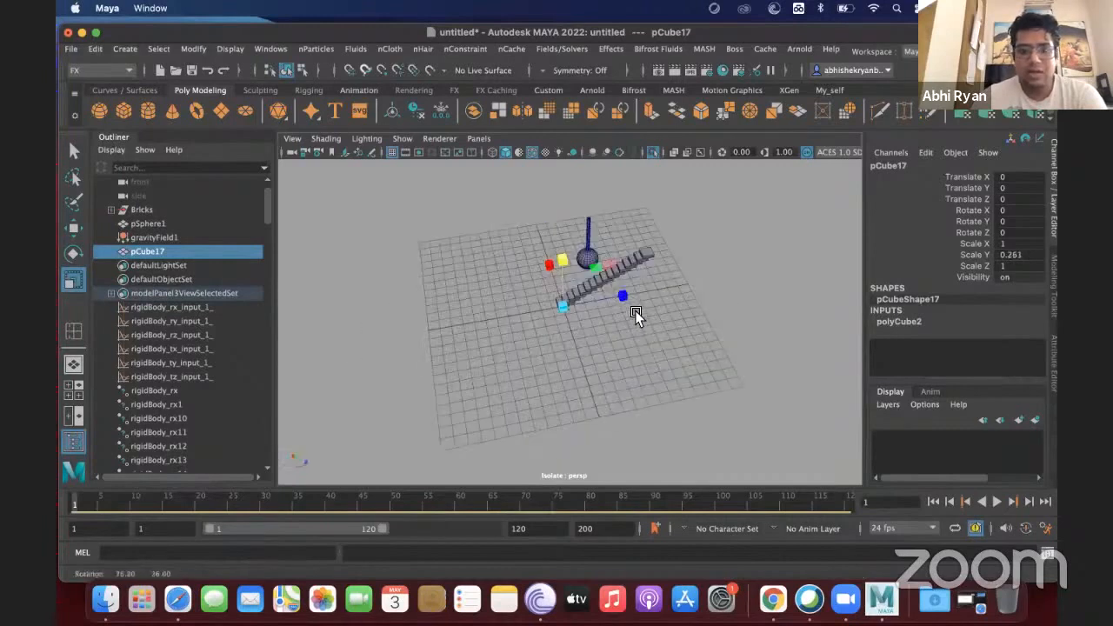
left_click_drag(636, 310, 1001, 297)
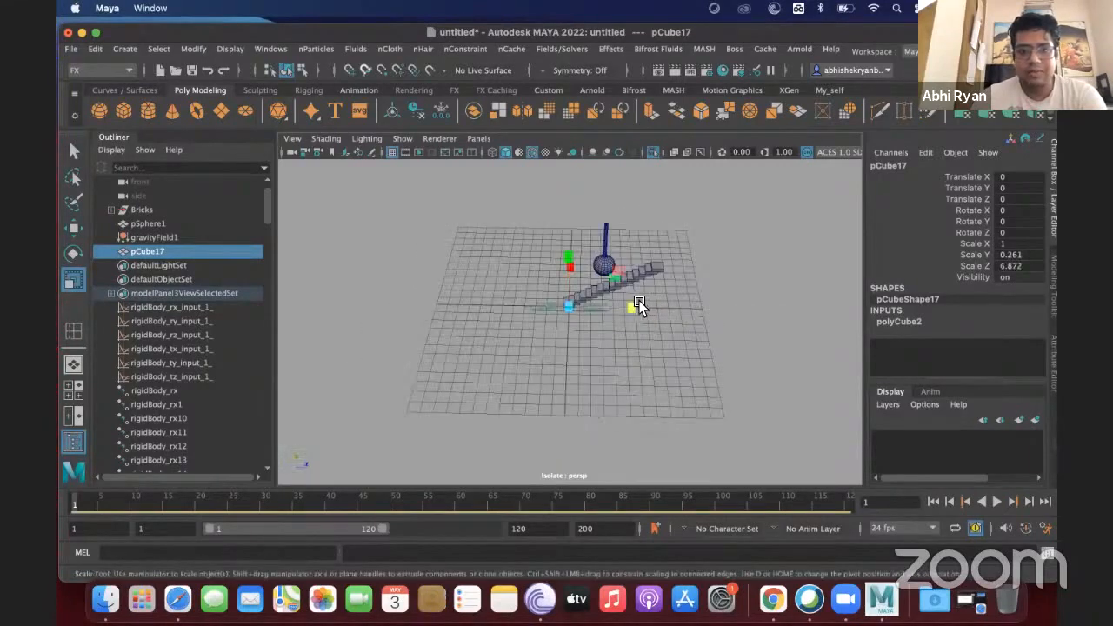
left_click(597, 317)
left_click(636, 315)
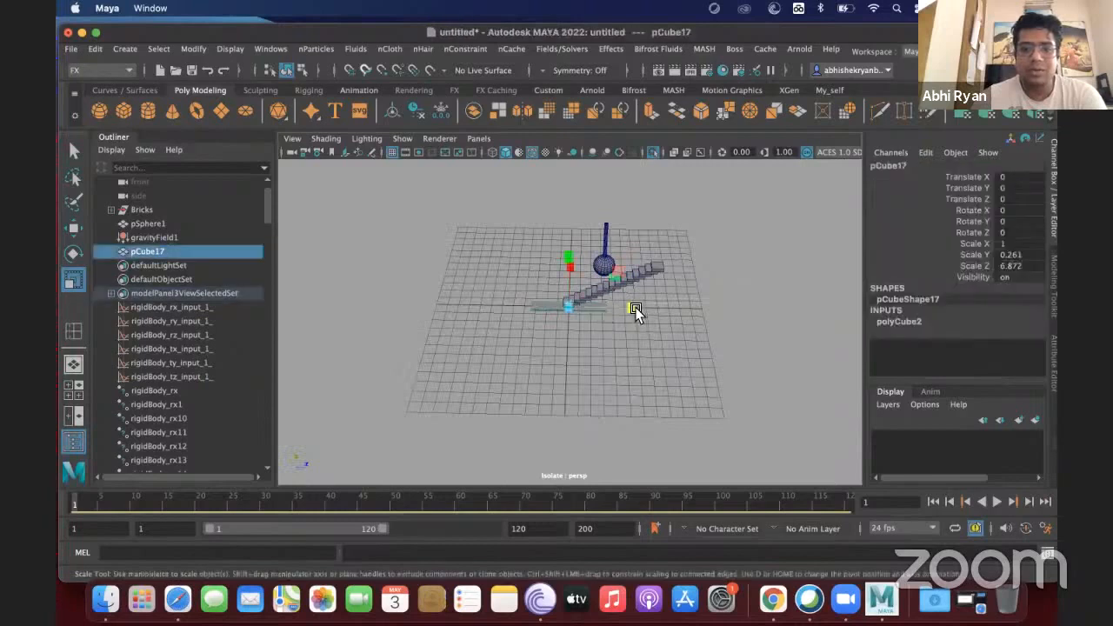
left_click_drag(636, 311, 785, 311)
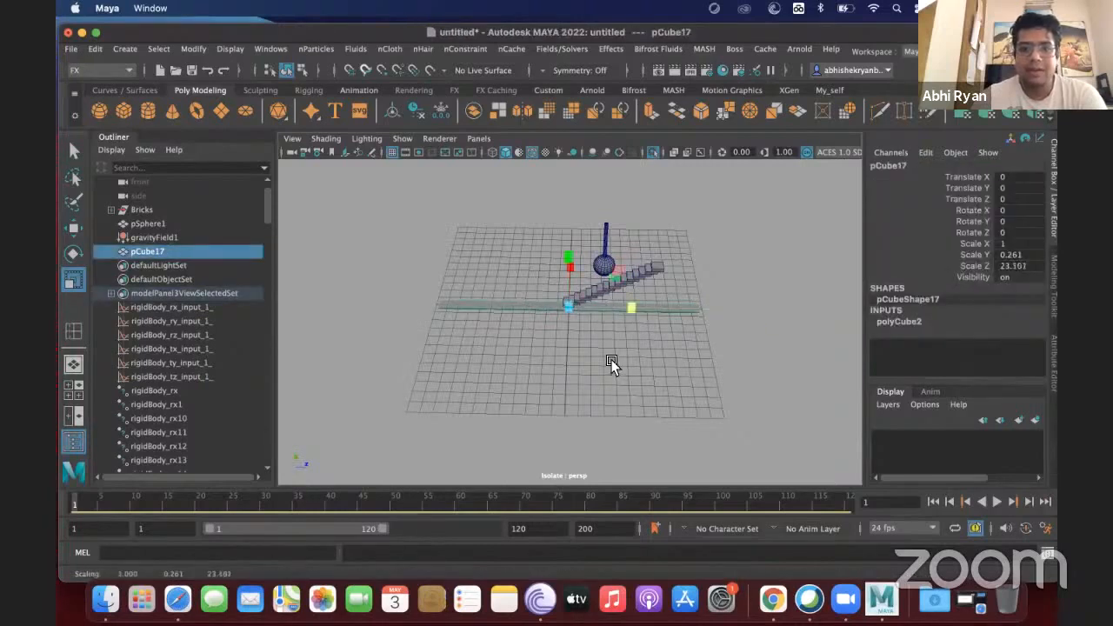
left_click_drag(612, 364, 119, 448, "alt")
left_click_drag(389, 385, 343, 389)
left_click_drag(580, 301, 653, 305, "alt")
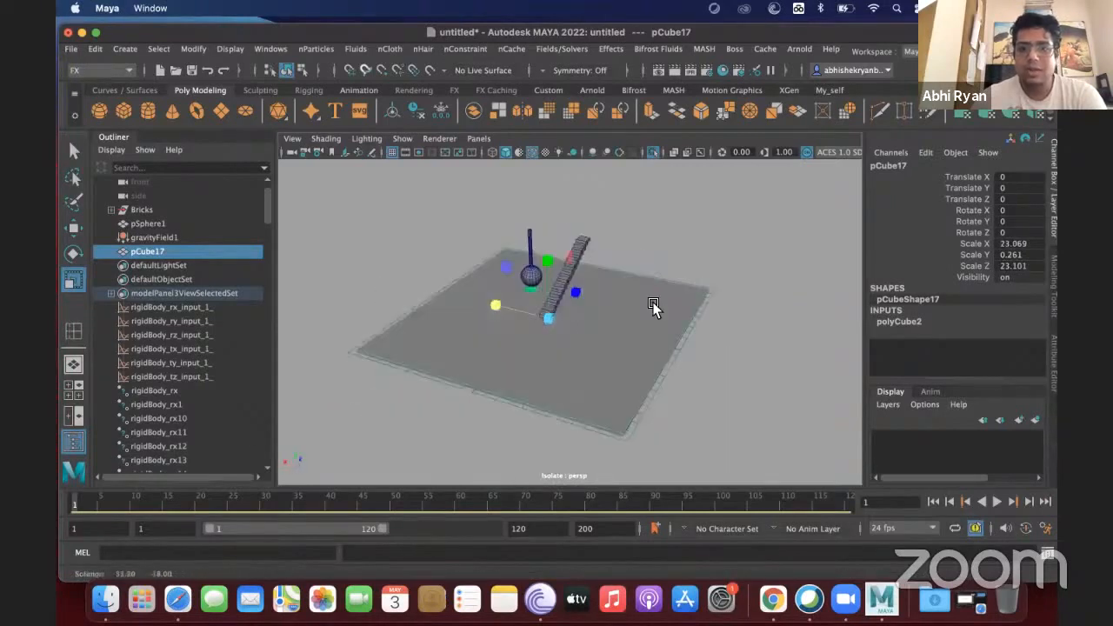
Freeze the transformations of the ground slab pCube17
right_click_drag(653, 183, 623, 321)
left_click_drag(623, 321, 590, 276, "alt")
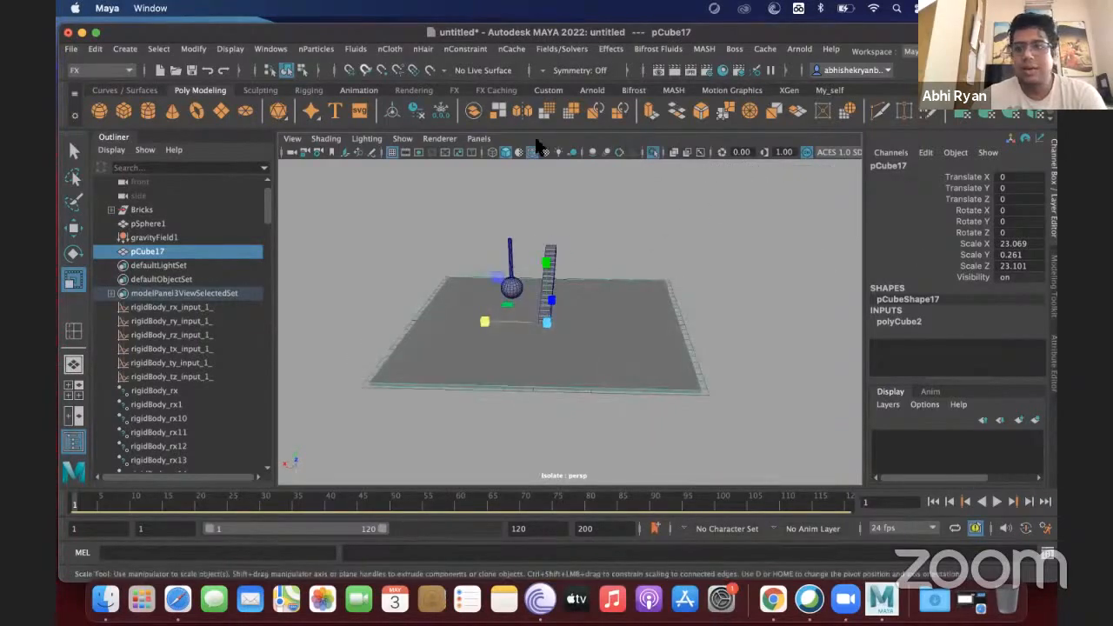
left_click(194, 49)
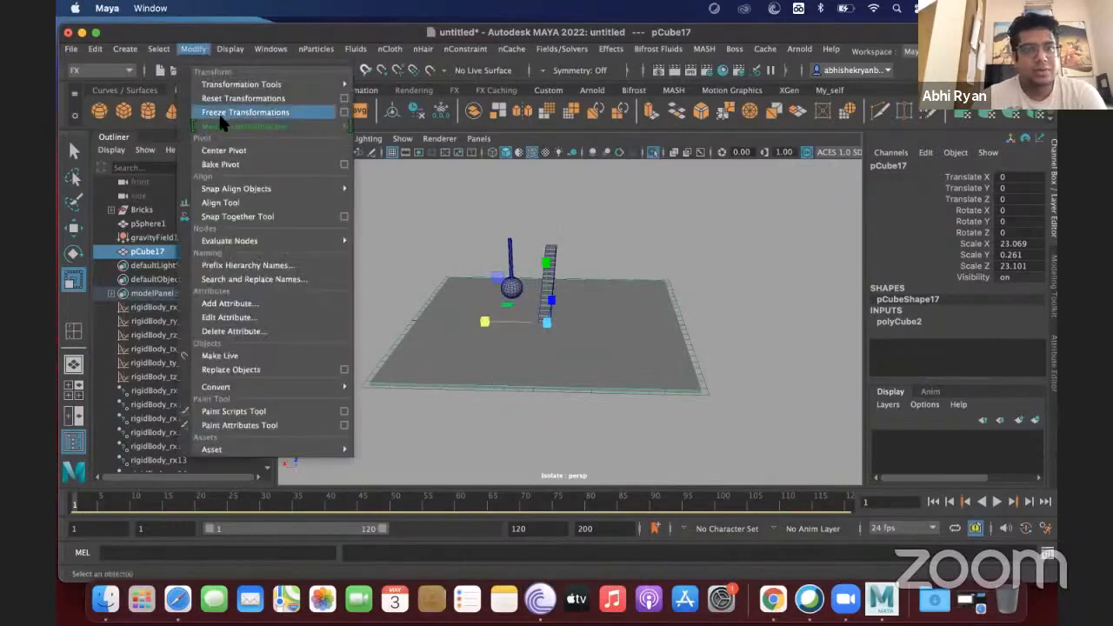
left_click(222, 113)
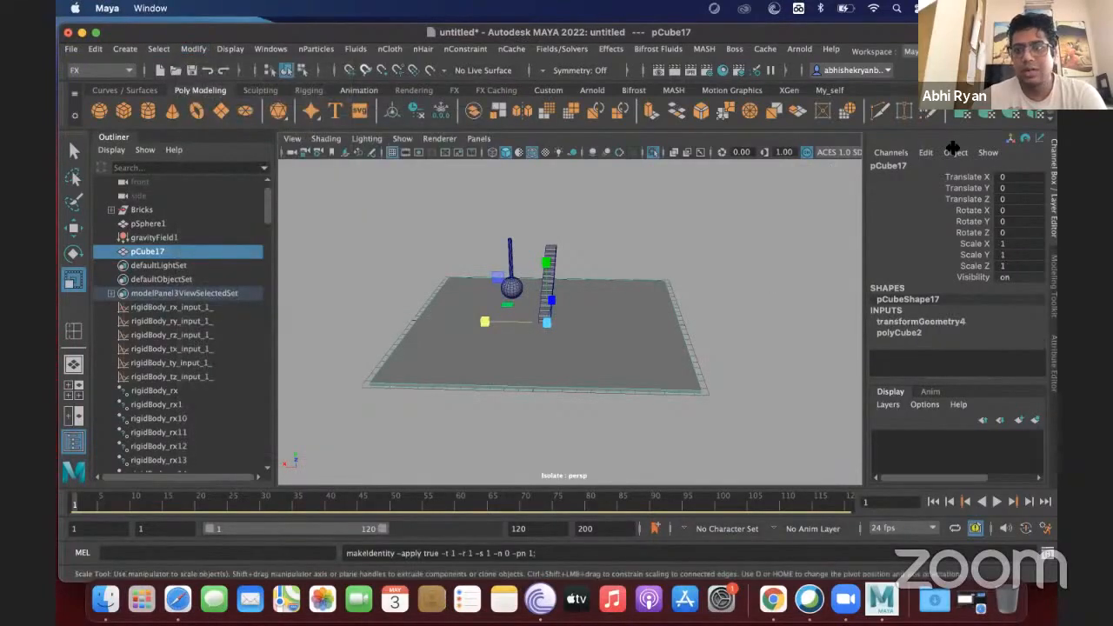
Switch to the Modeling toolset and insert two edge loops close together across pCube17, on the far side of the brick stack from the ball
left_click(693, 383)
left_click(591, 370)
left_click_drag(591, 370, 629, 362, "alt")
right_click_drag(617, 363, 552, 365, "ctrl")
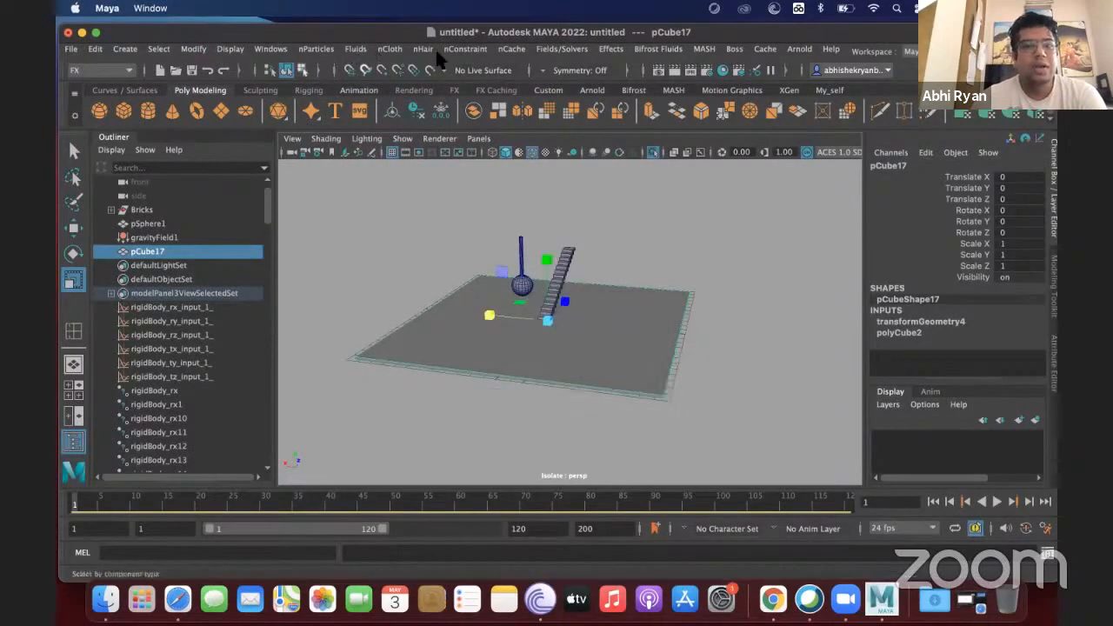
left_click(107, 74)
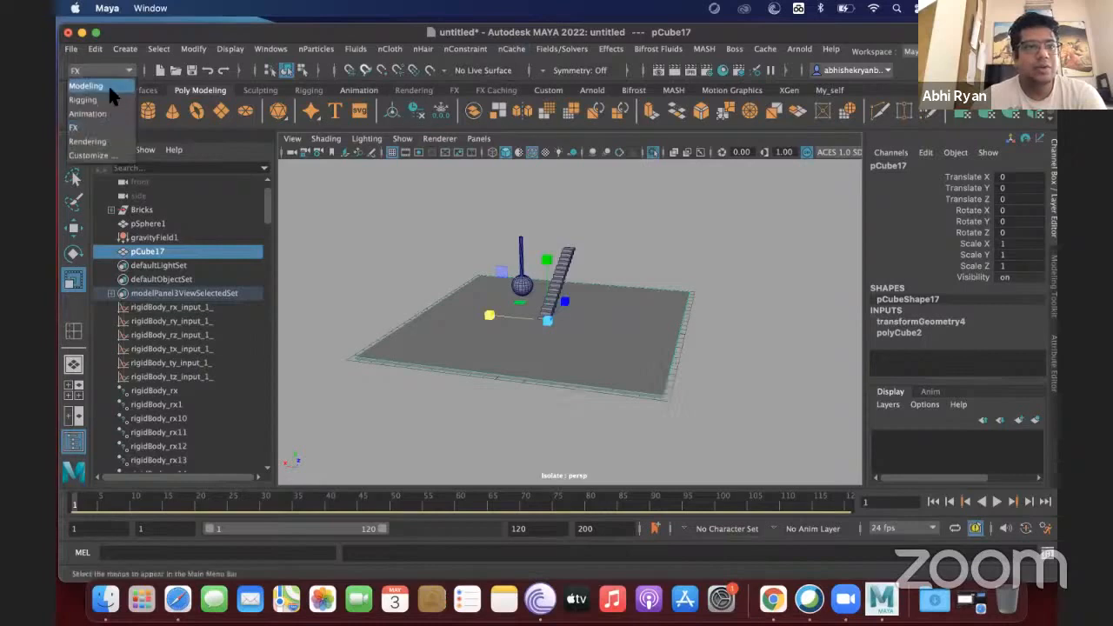
left_click(108, 84)
left_click(458, 48)
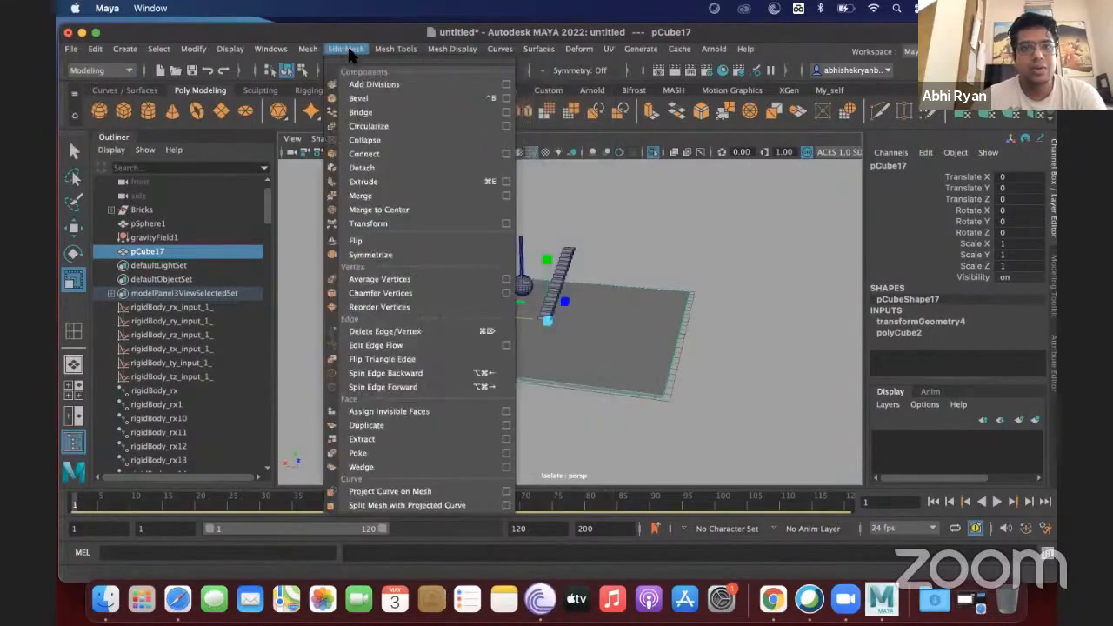
mouse_move(306, 48)
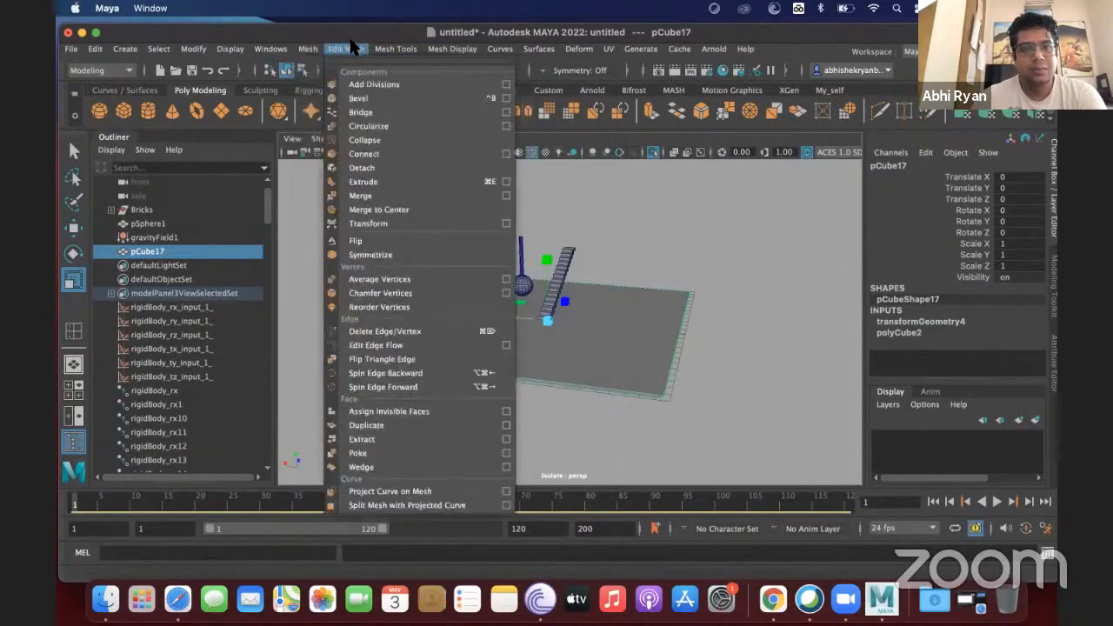
mouse_move(396, 49)
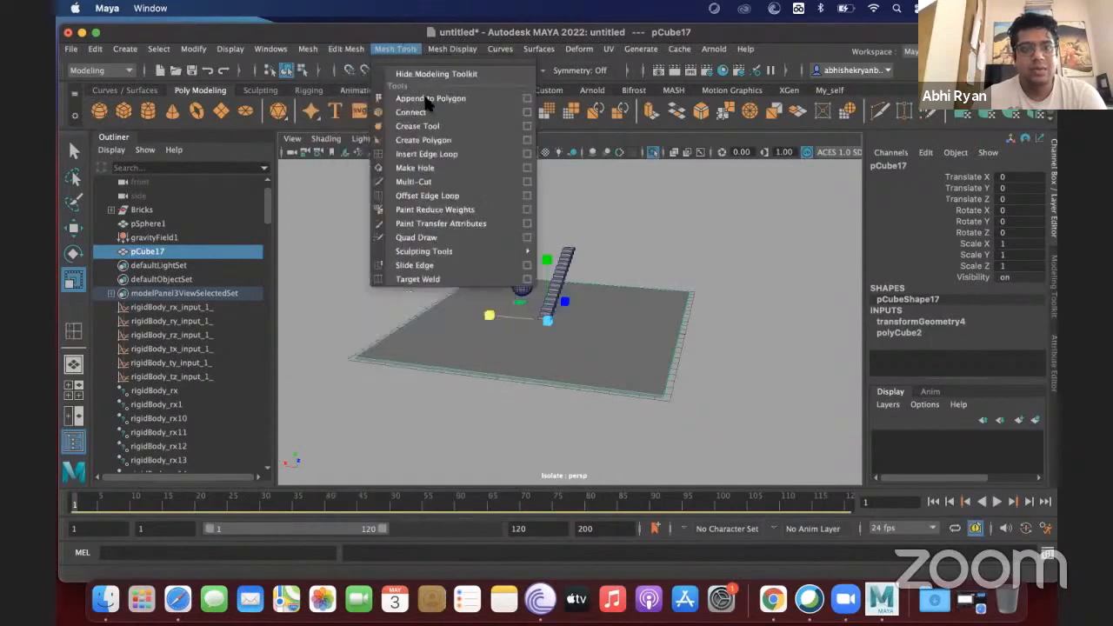
left_click(439, 154)
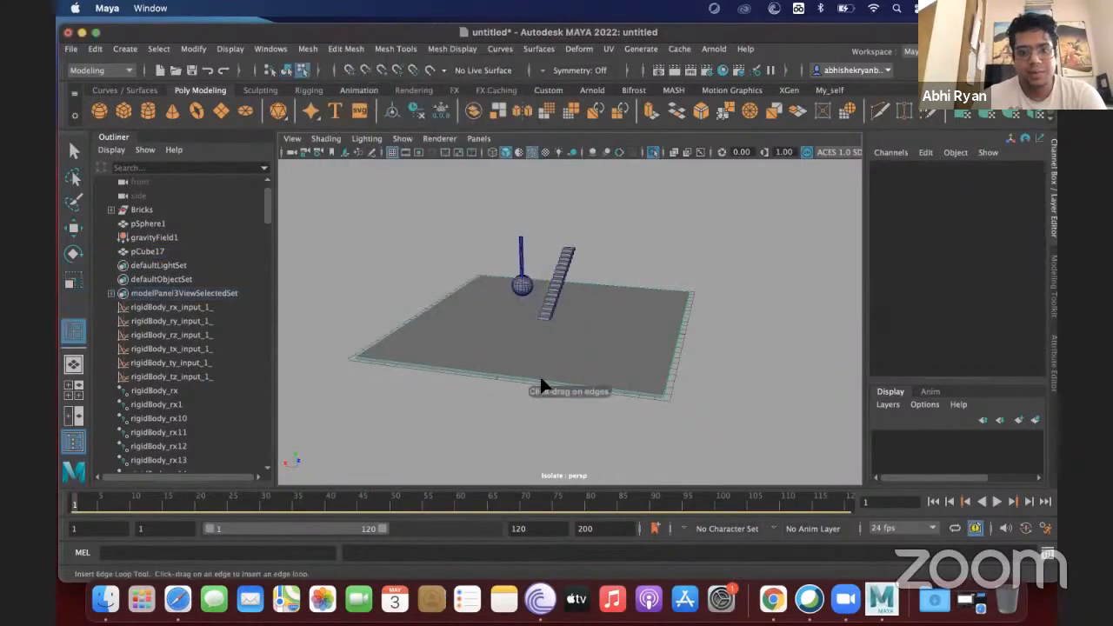
left_click(535, 380)
left_click(558, 380)
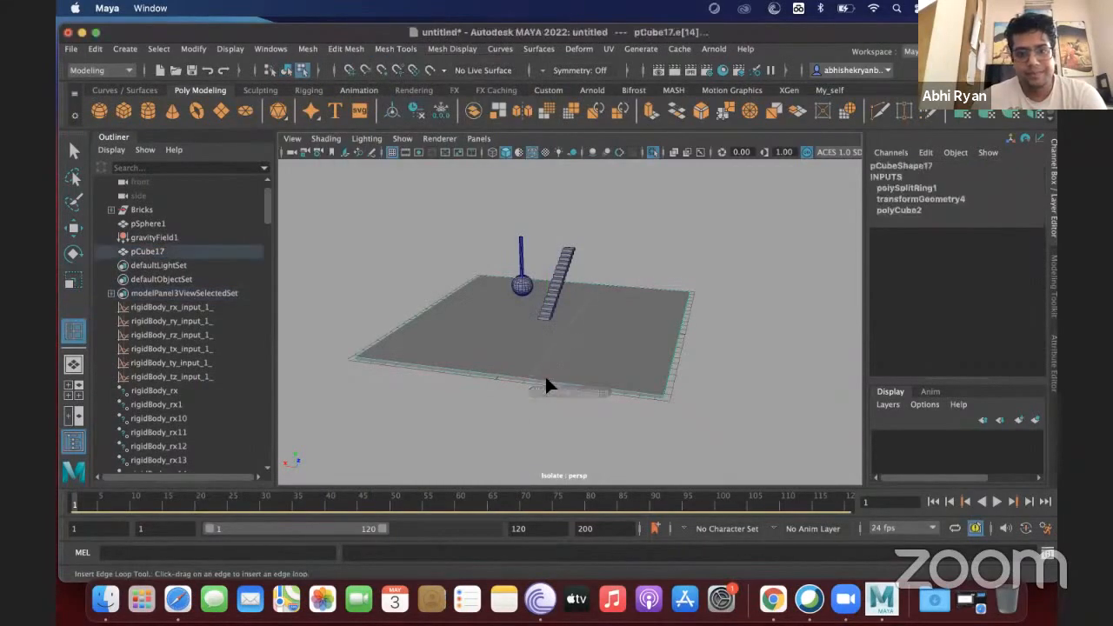
left_click(549, 375)
Raise the new edge loop slightly and lower pCube17's end vertices beyond it to form a downward ramp, finishing in object mode
left_click(73, 228)
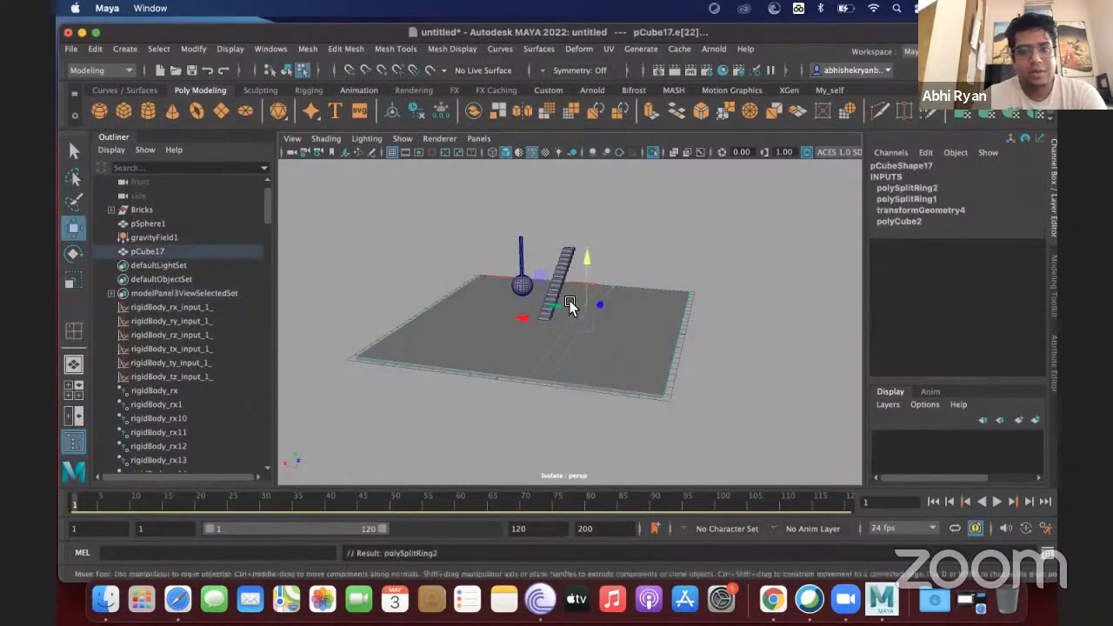
left_click_drag(588, 271, 591, 270)
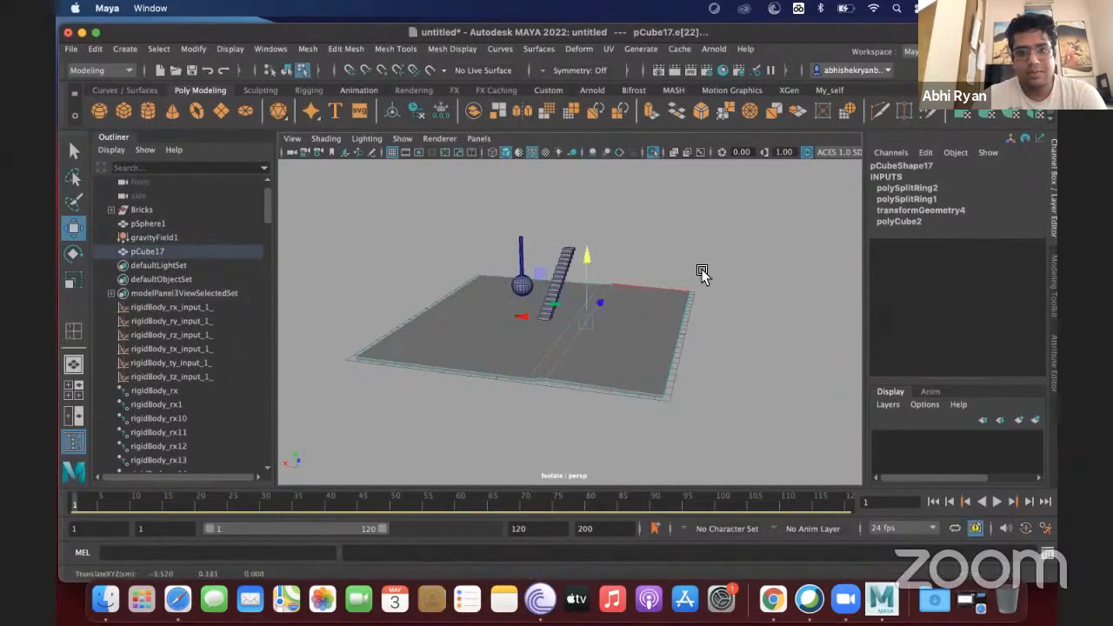
right_click_drag(664, 228, 593, 225)
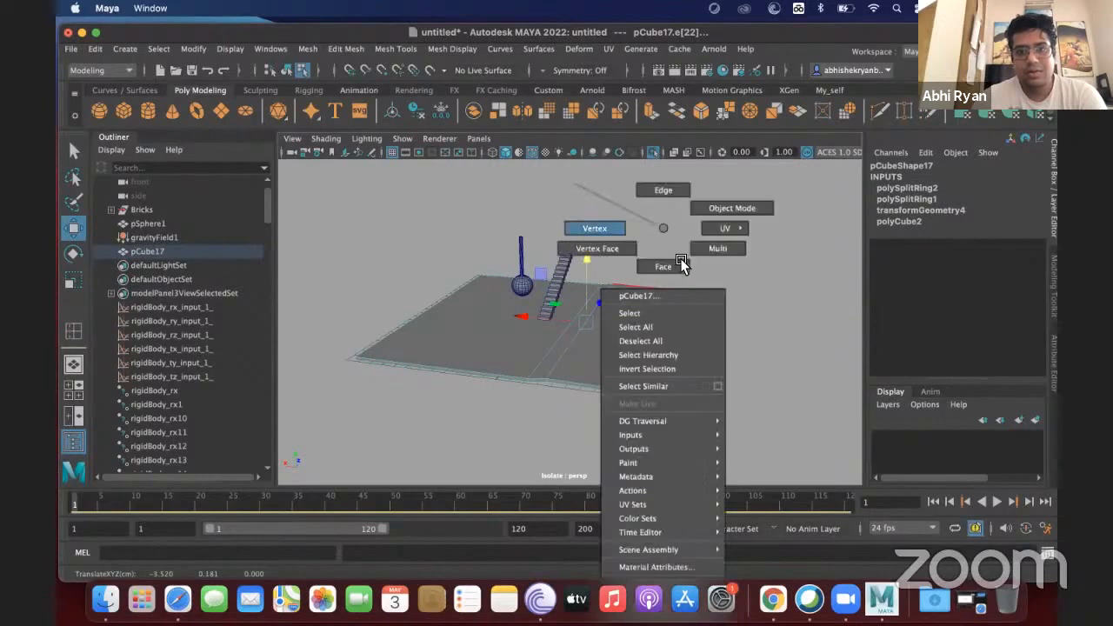
left_click(685, 294)
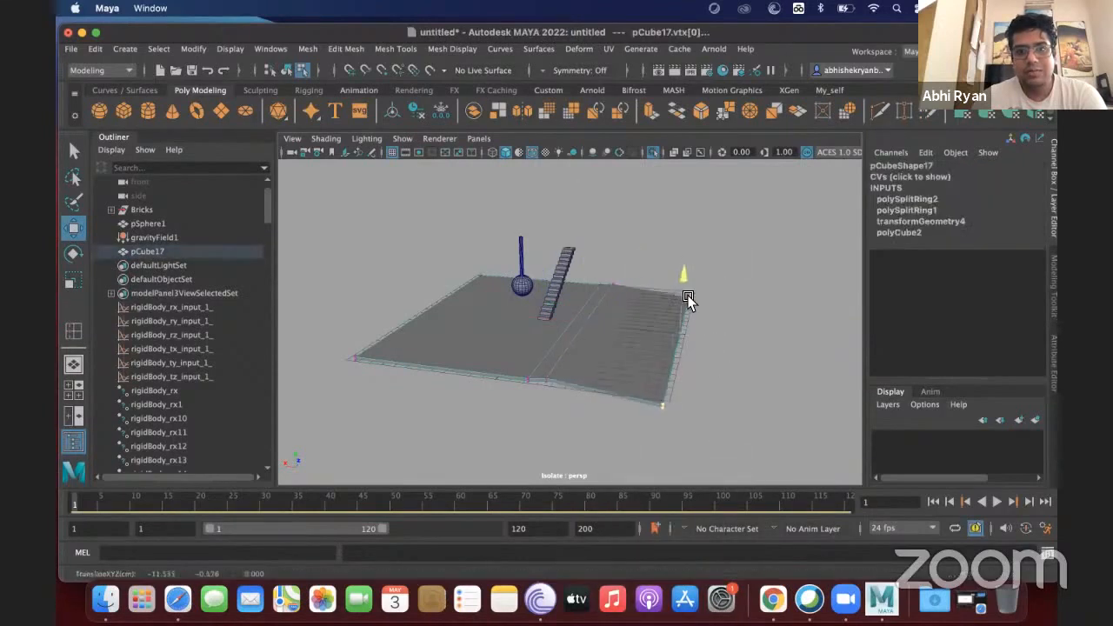
right_click_drag(616, 321, 673, 161)
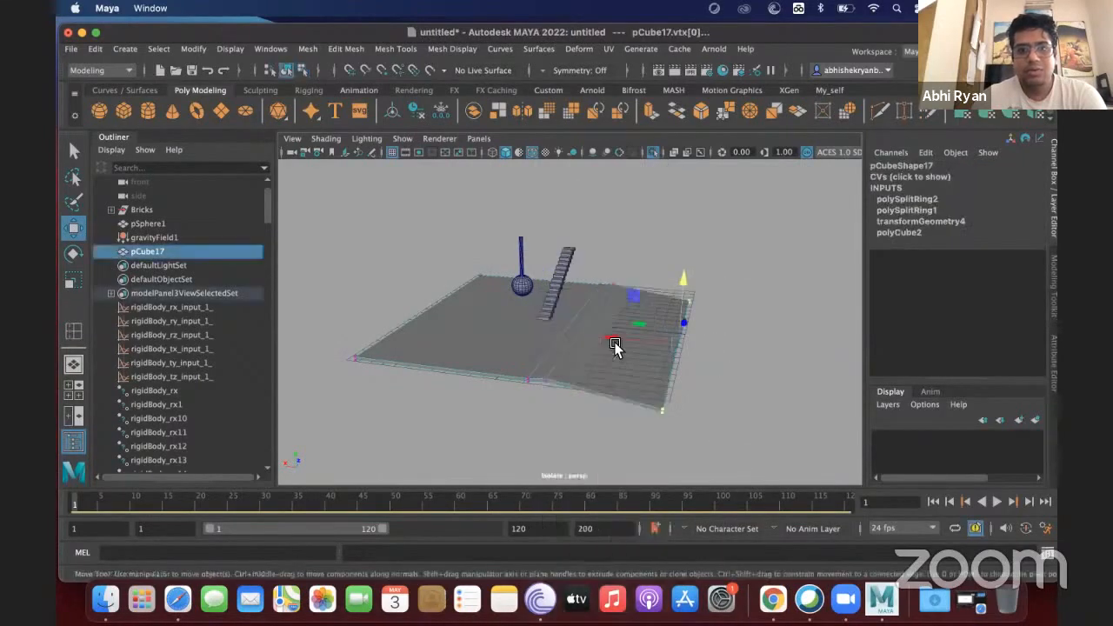
left_click_drag(515, 401, 460, 405, "alt")
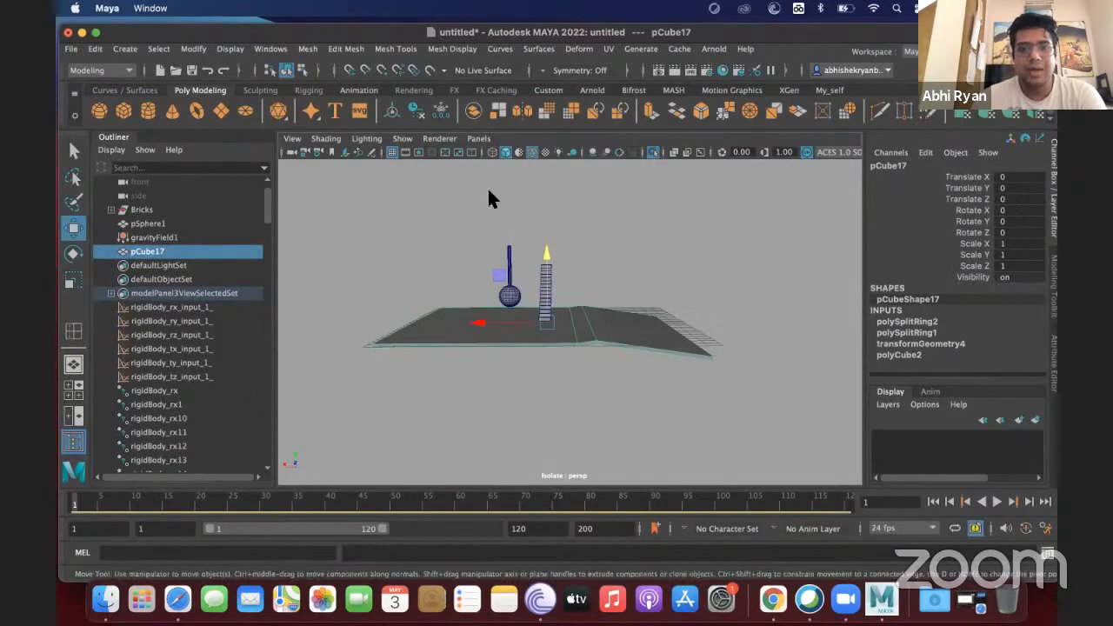
Switch to the FX toolset and make the ground slab pCube17 a passive rigid body
left_click(100, 71)
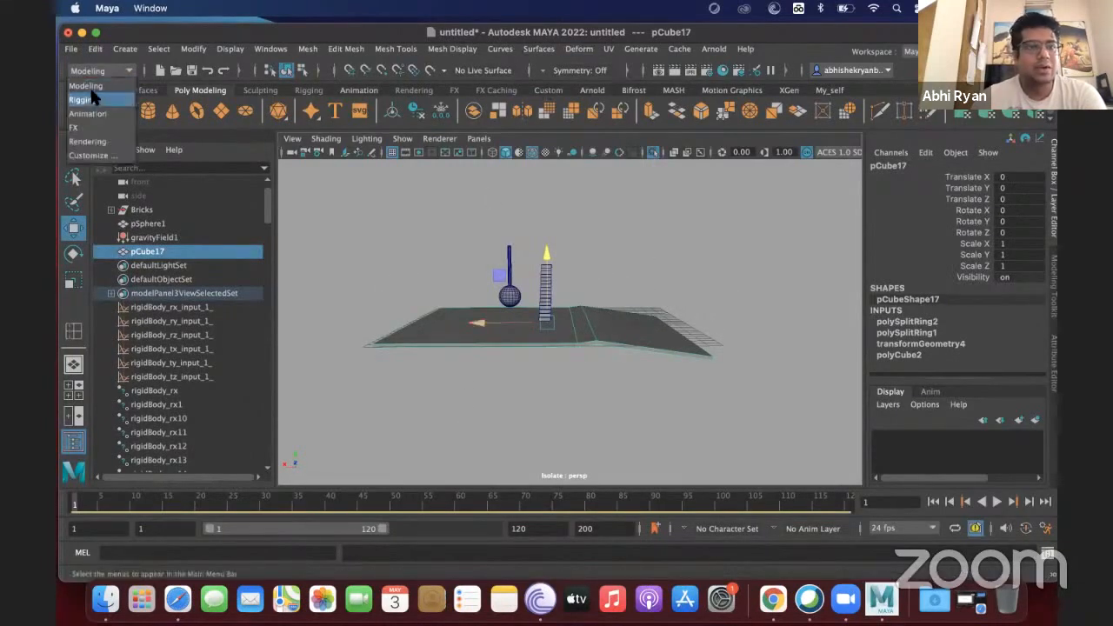
left_click(76, 128)
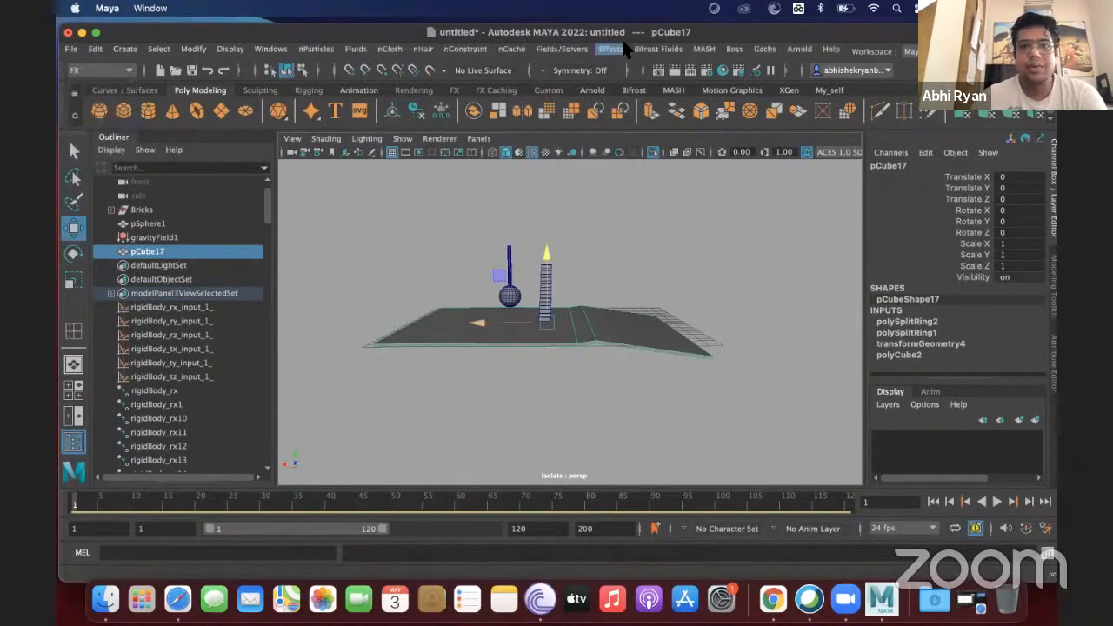
left_click(557, 48)
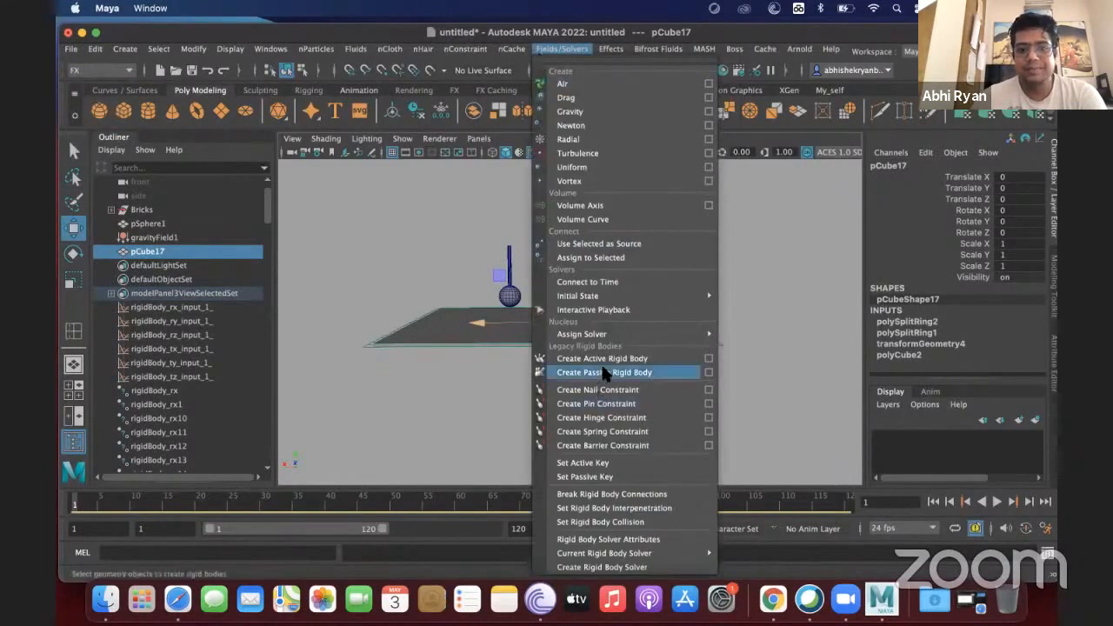
left_click(645, 373)
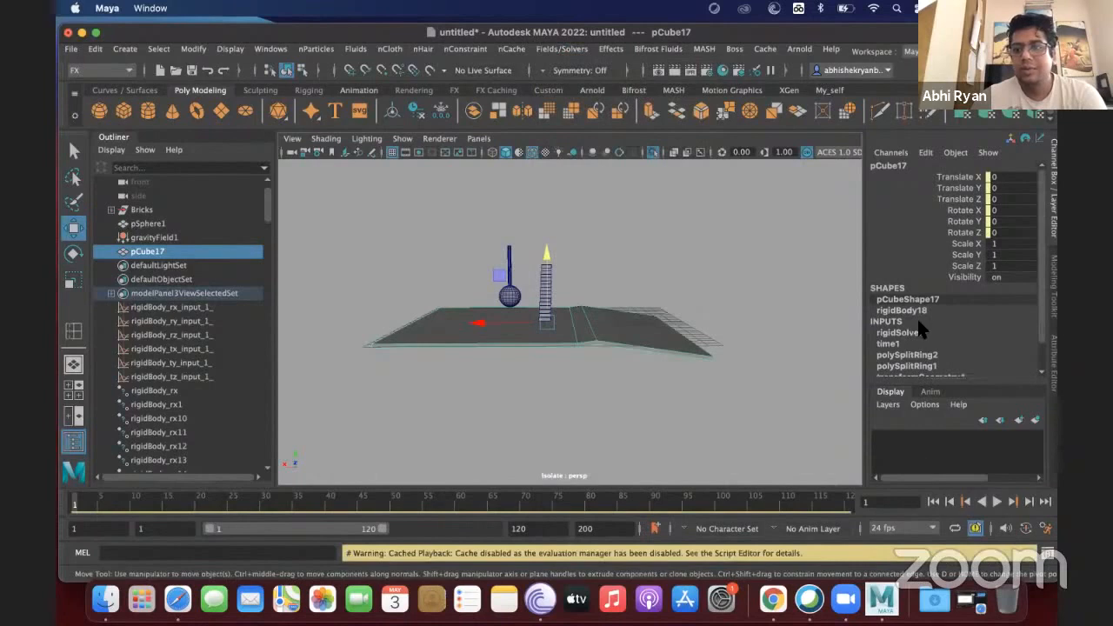
Play the simulation to examine from side and close up how the bricks fall on the ramped ground, and return to frame 1
left_click(997, 502)
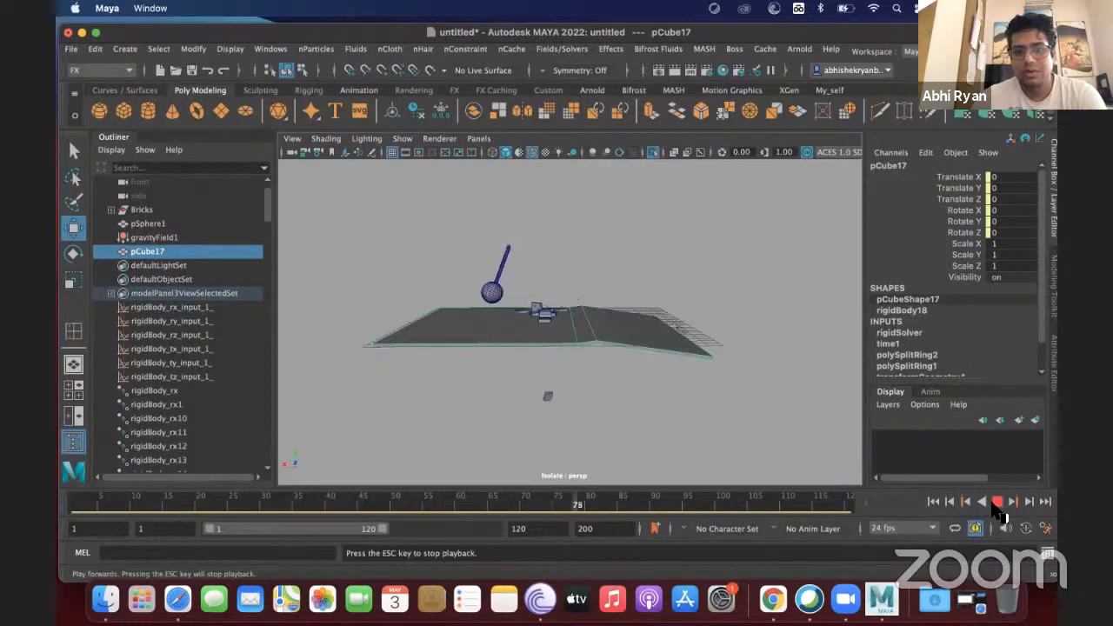
left_click_drag(693, 398, 688, 398, "alt")
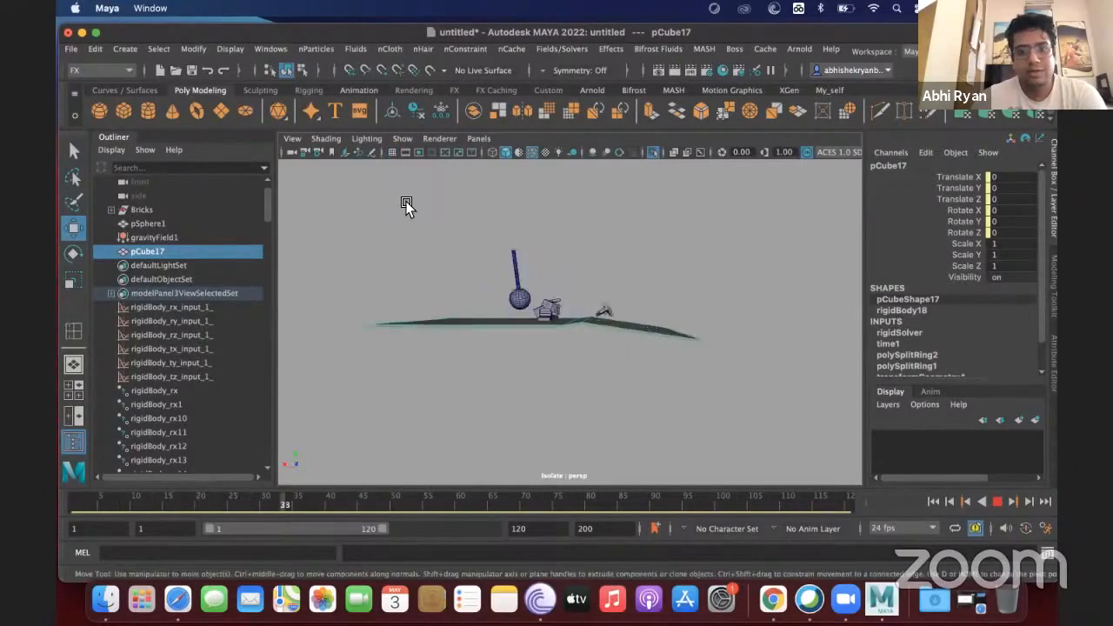
scroll(406, 202, "up", 6)
left_click_drag(411, 202, 417, 202, "alt")
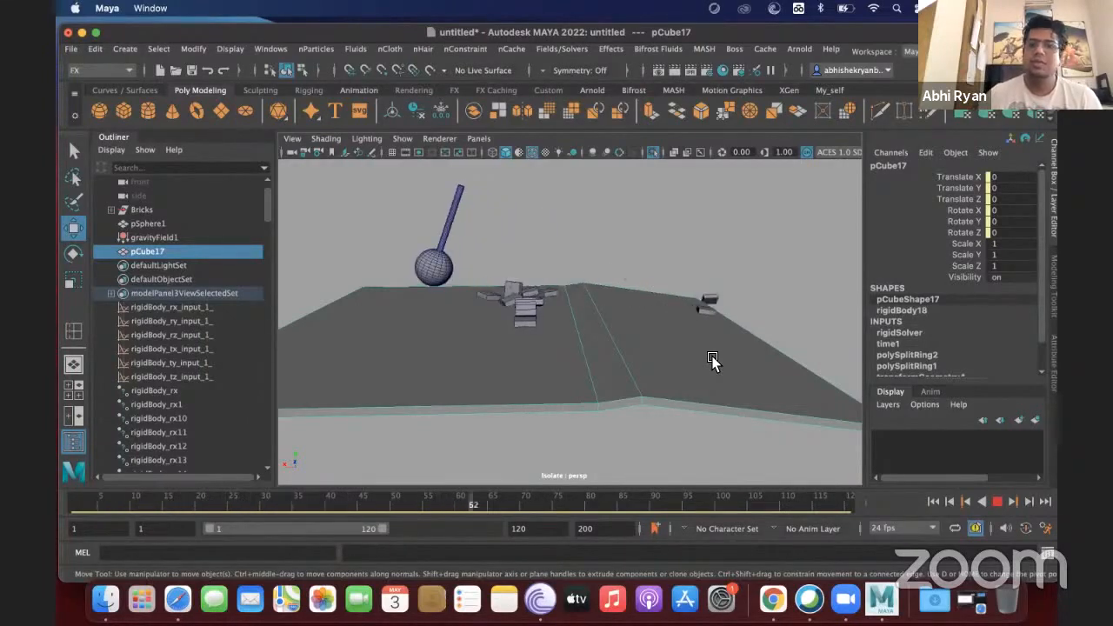
left_click(998, 501)
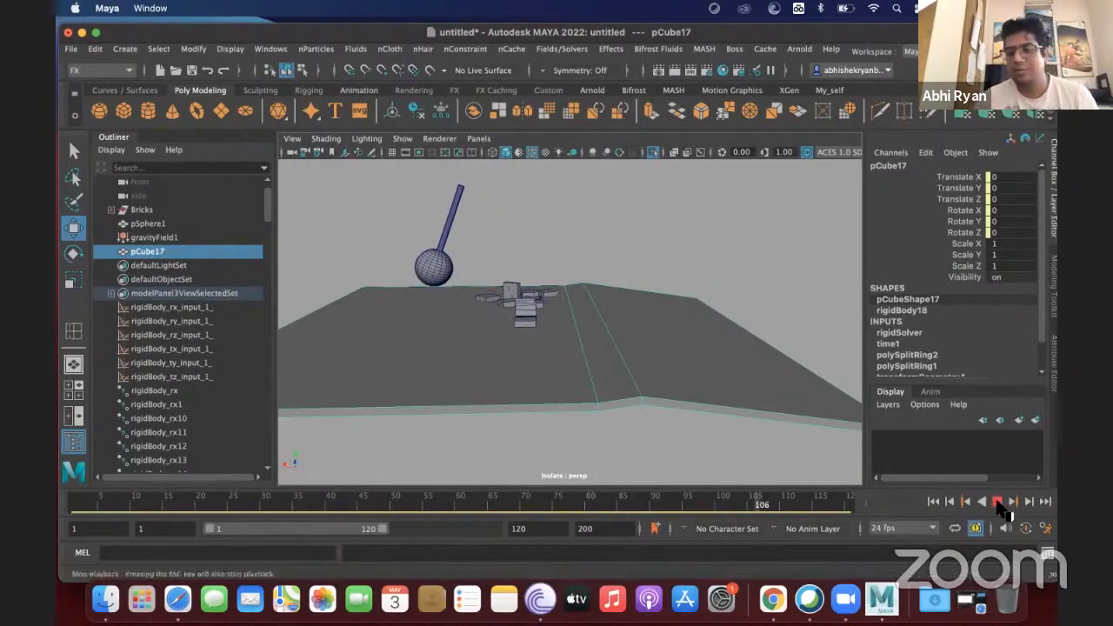
left_click(934, 502)
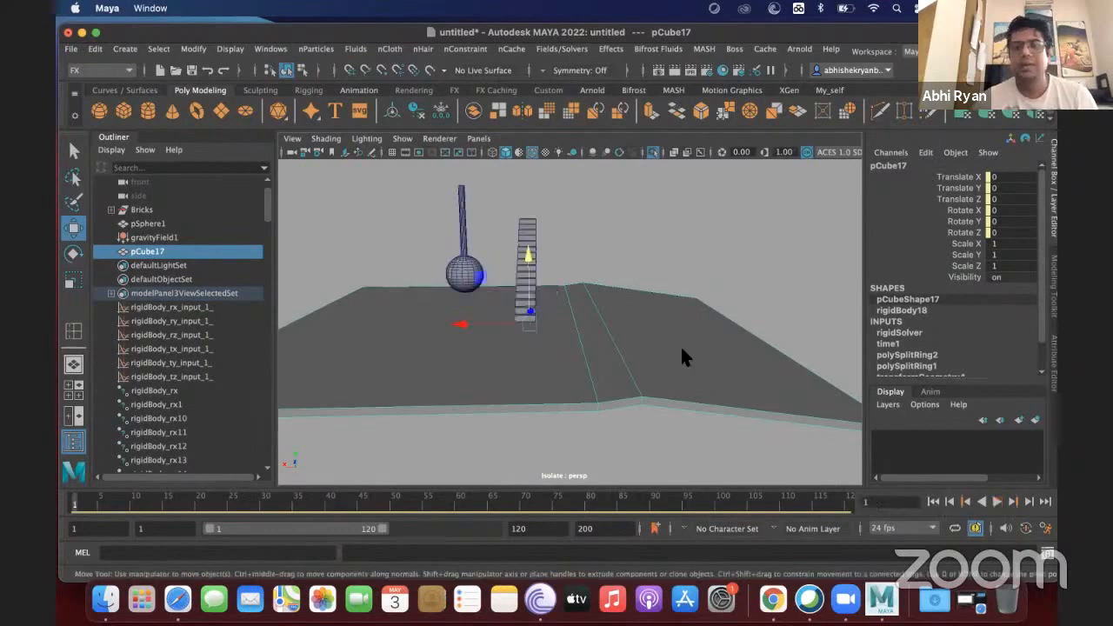
Start a new scene without saving the brick simulation
left_click(567, 49)
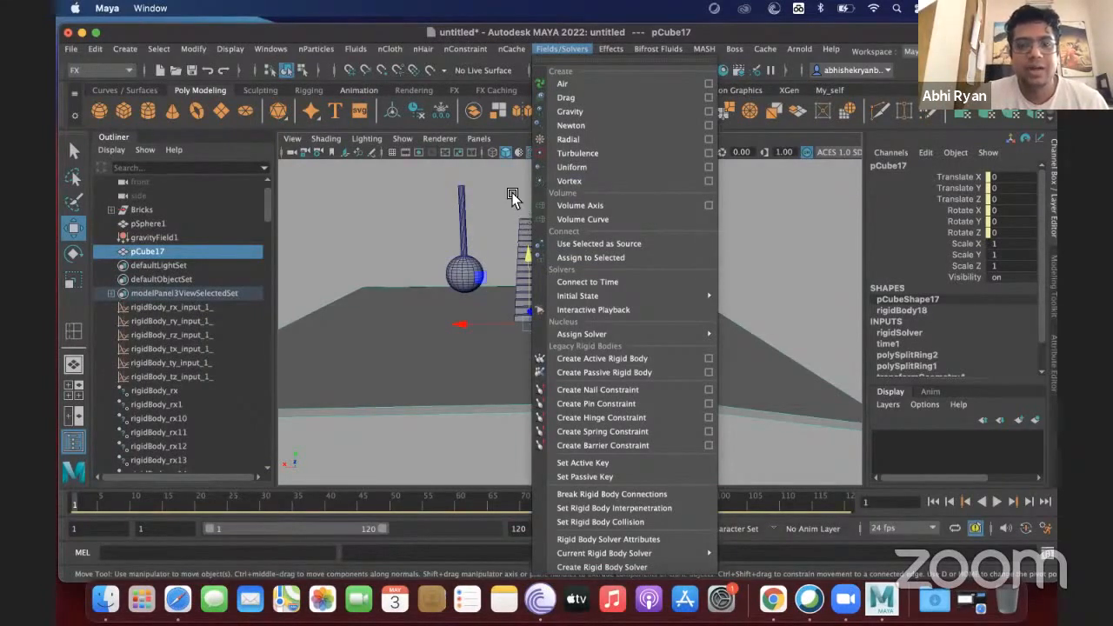
left_click(486, 168)
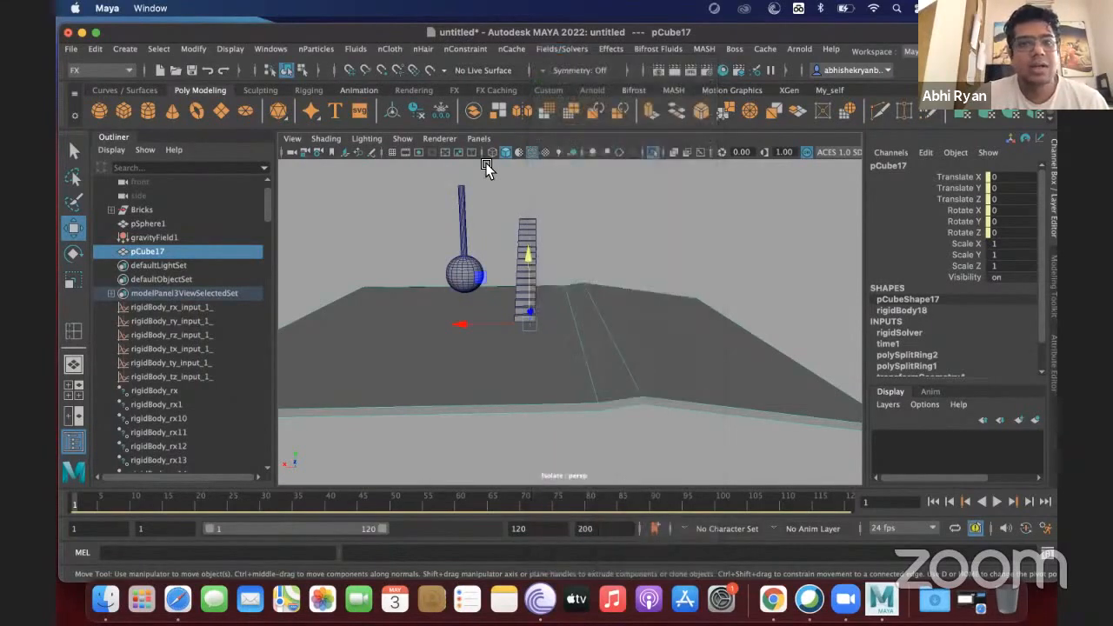
left_click(73, 50)
left_click(91, 75)
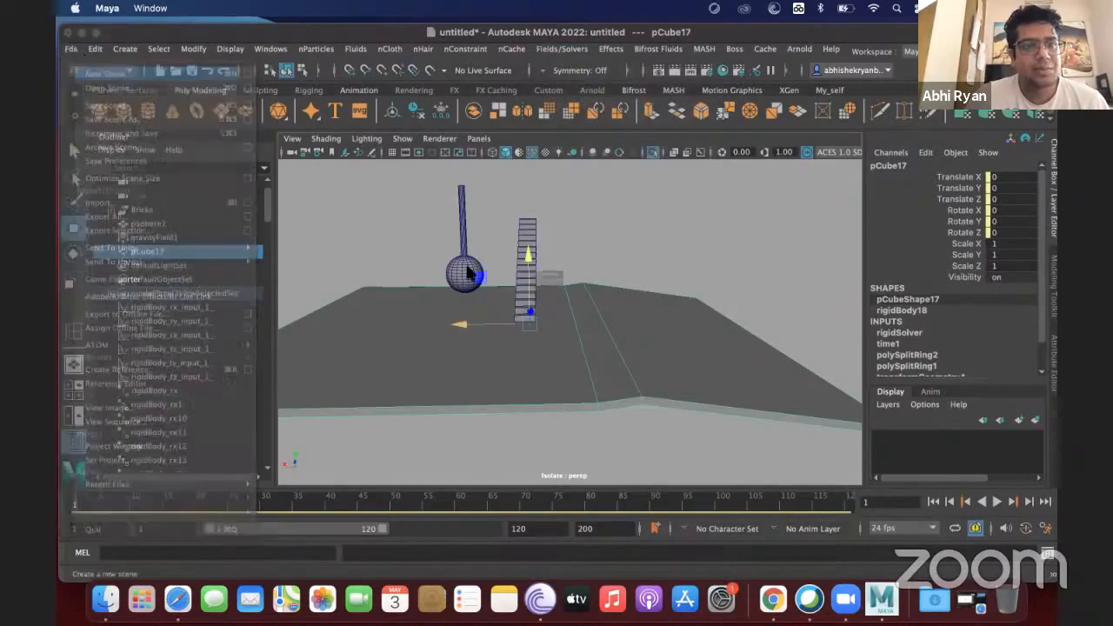
left_click(555, 303)
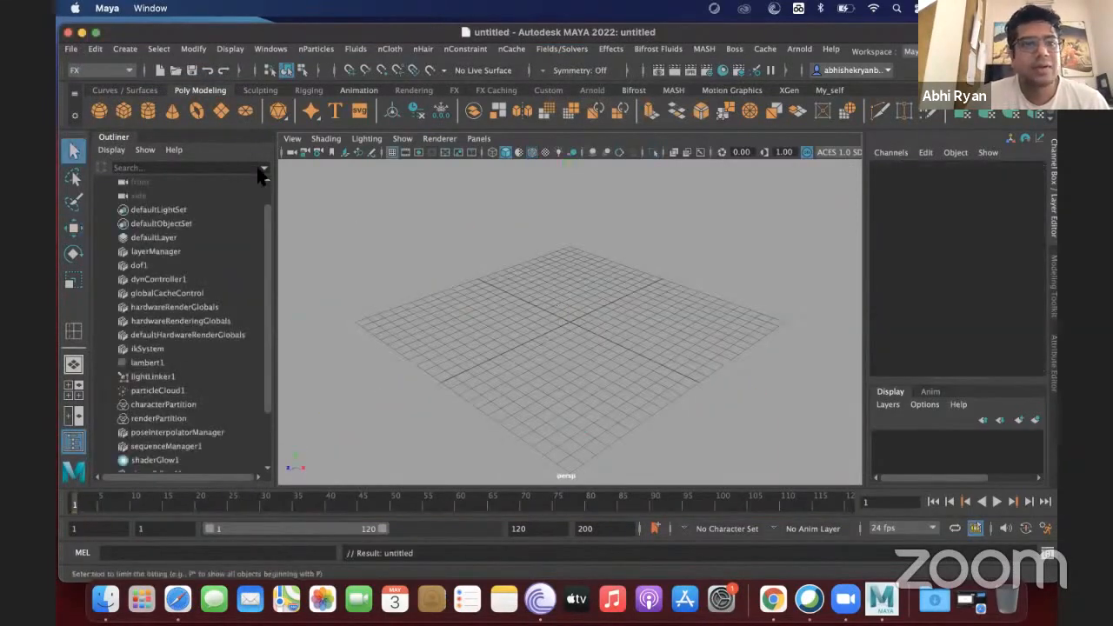
Scatter particles across the perspective grid with the nParticle Tool and raise the particle object about 3.77 units in Y
left_click(319, 49)
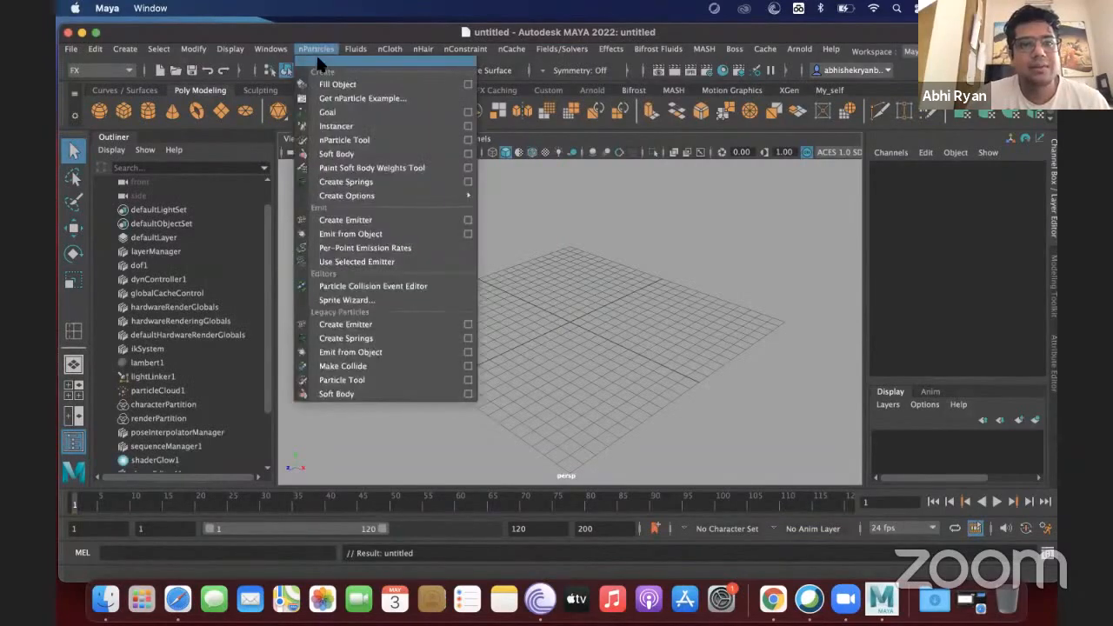
left_click(316, 54)
left_click_drag(341, 49, 787, 103)
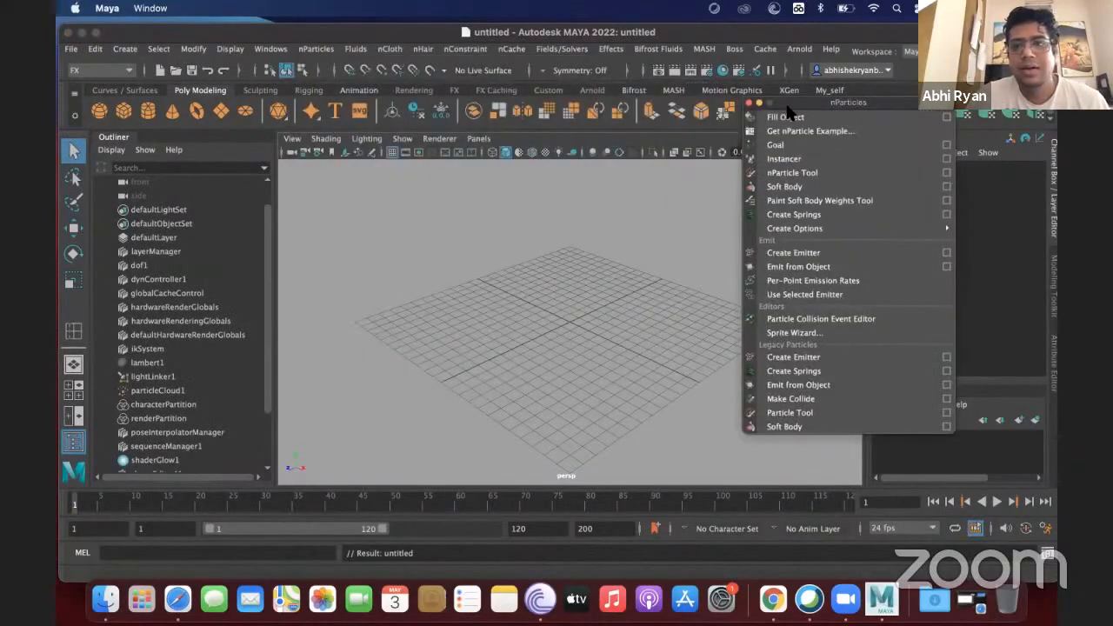
left_click(780, 174)
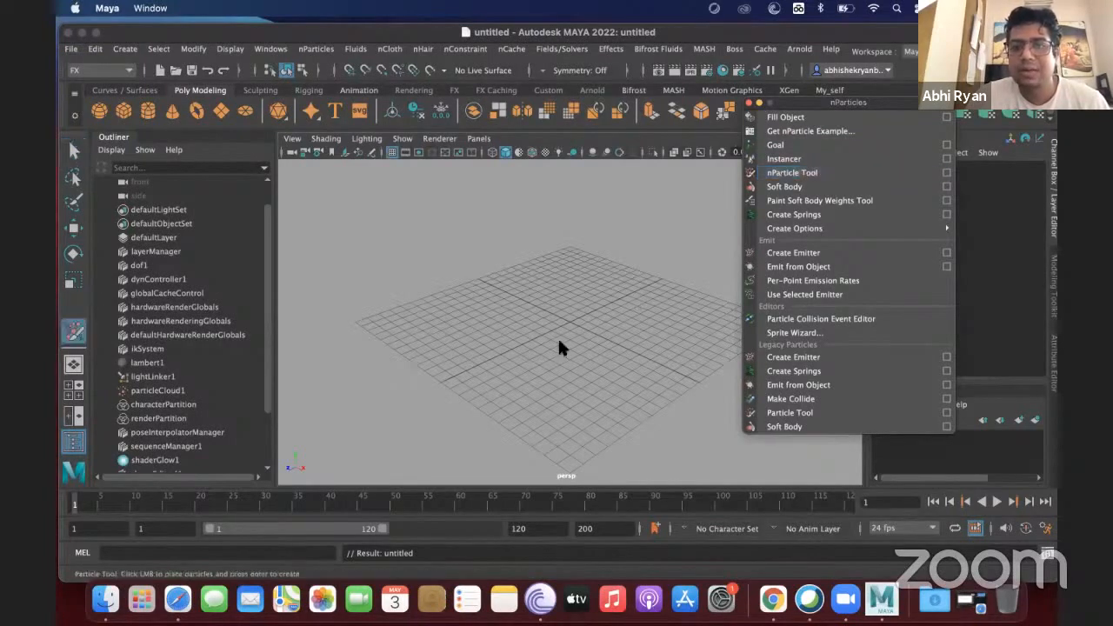
left_click(507, 411)
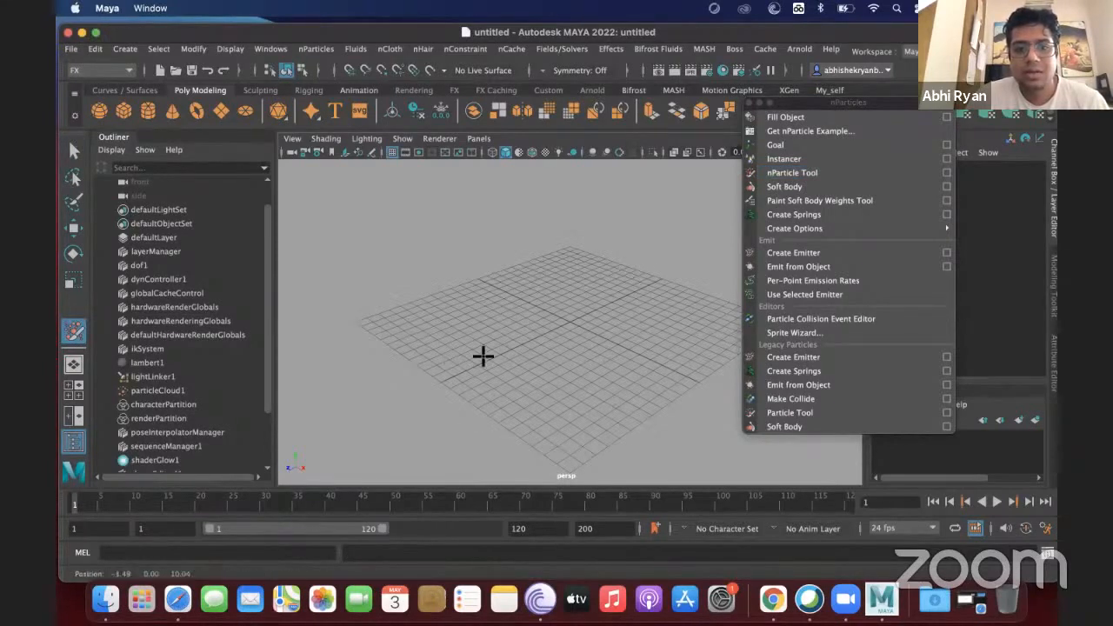
left_click(450, 335)
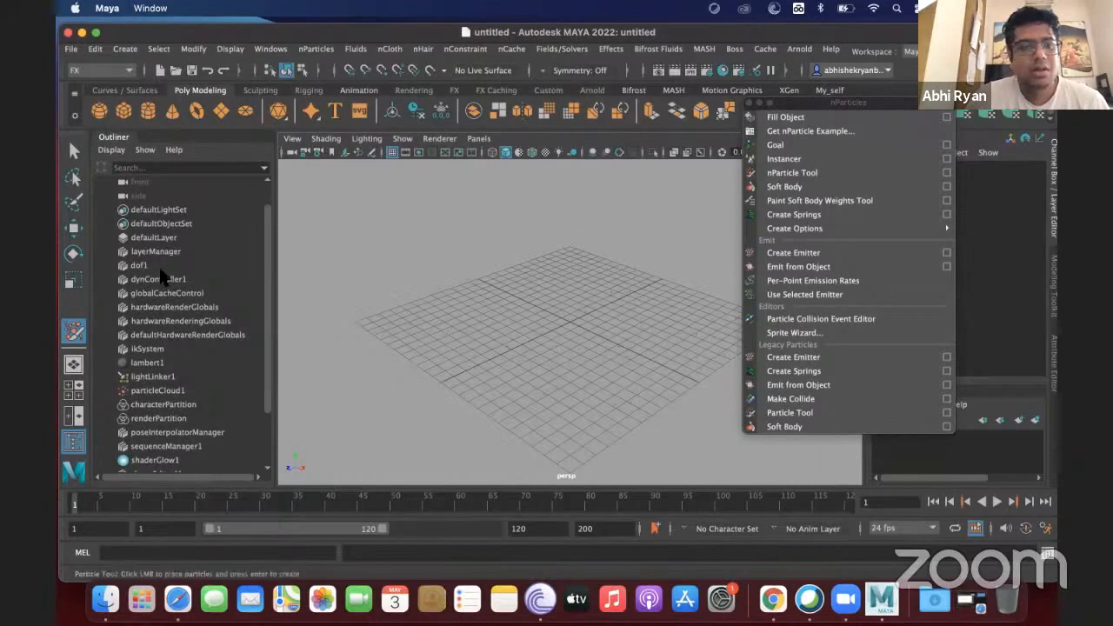
left_click(73, 228)
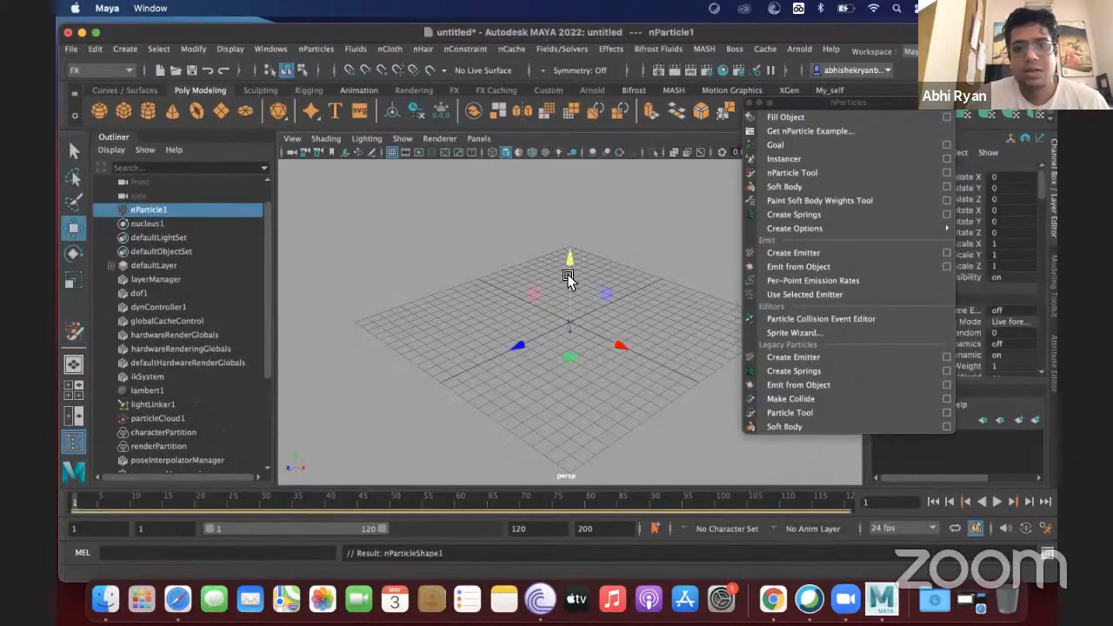
left_click_drag(571, 275, 571, 227)
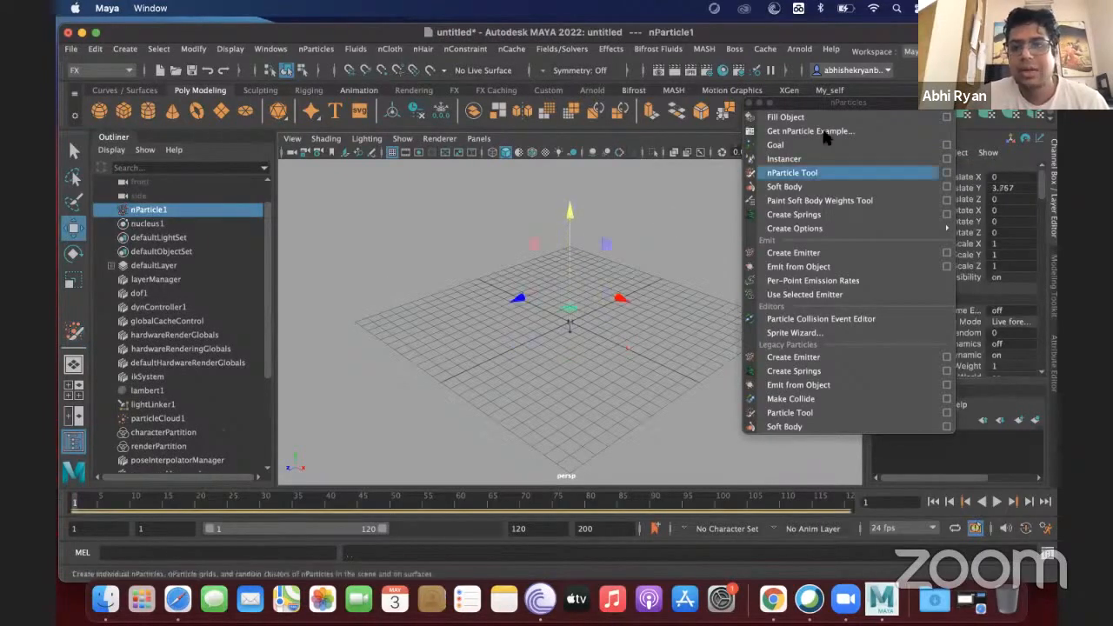
Set the particle object's Particle Render Type to Spheres
left_click_drag(818, 107, 742, 300)
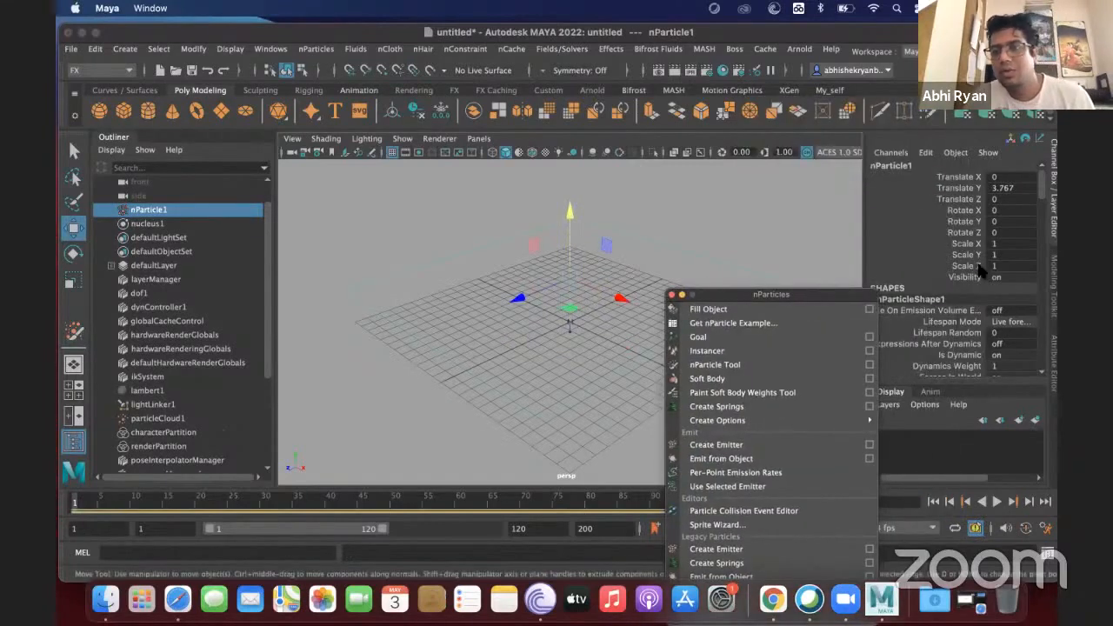
scroll(981, 271, "down", 5)
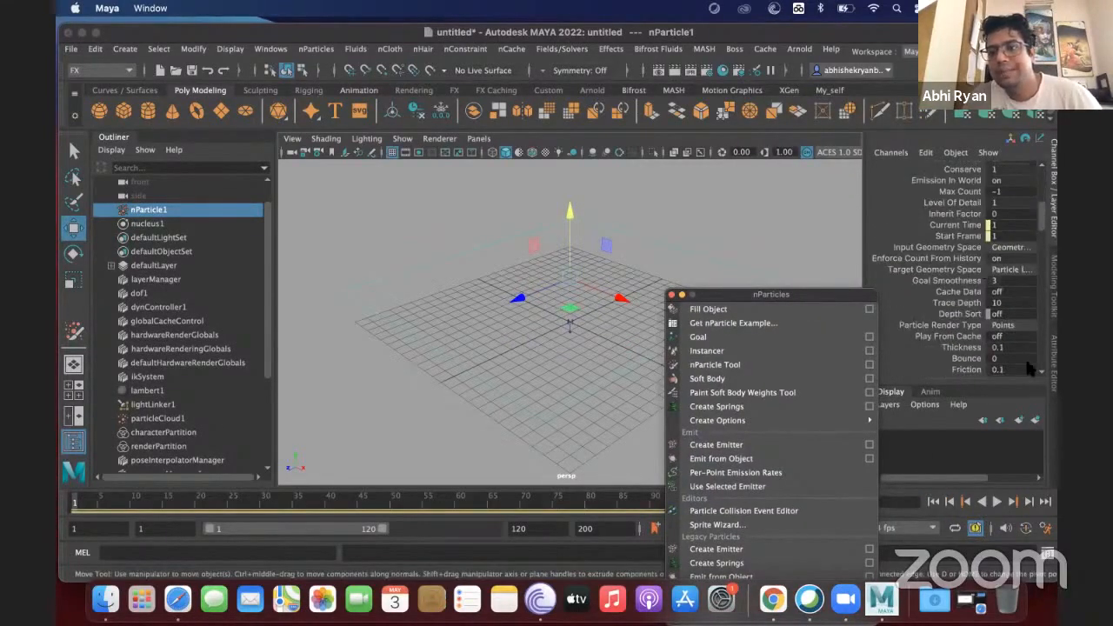
left_click(1017, 323)
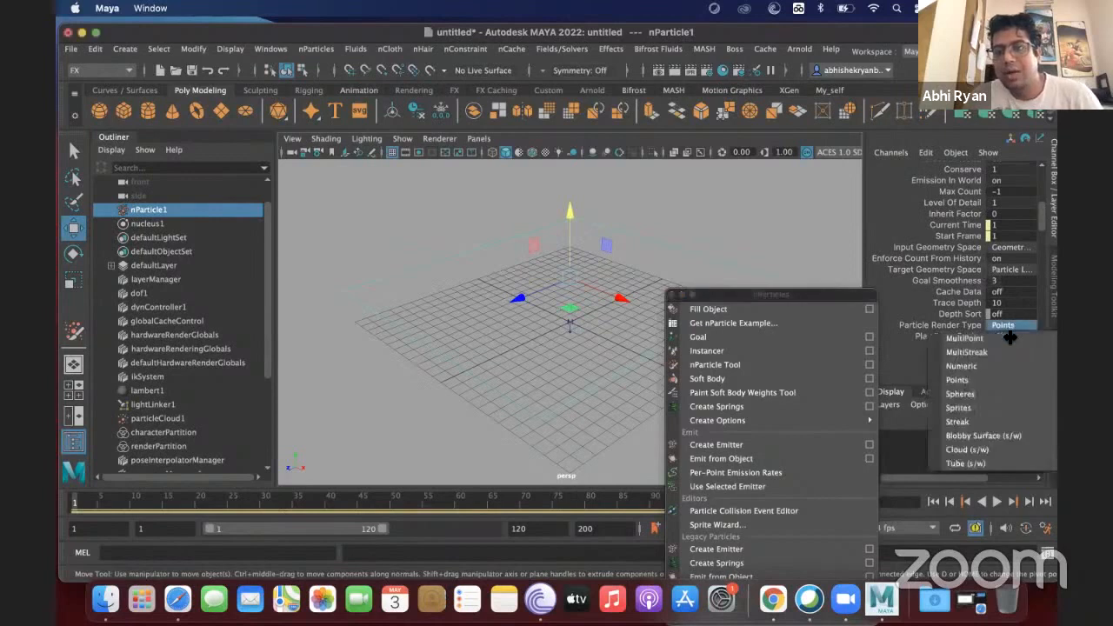
left_click(991, 395)
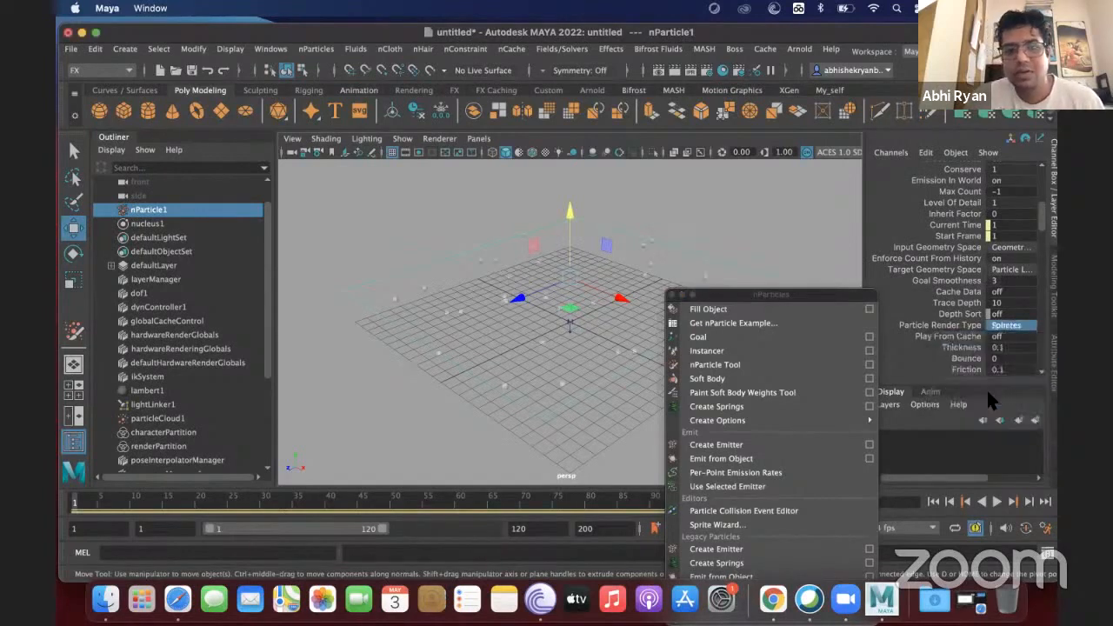
scroll(969, 242, "up", 3)
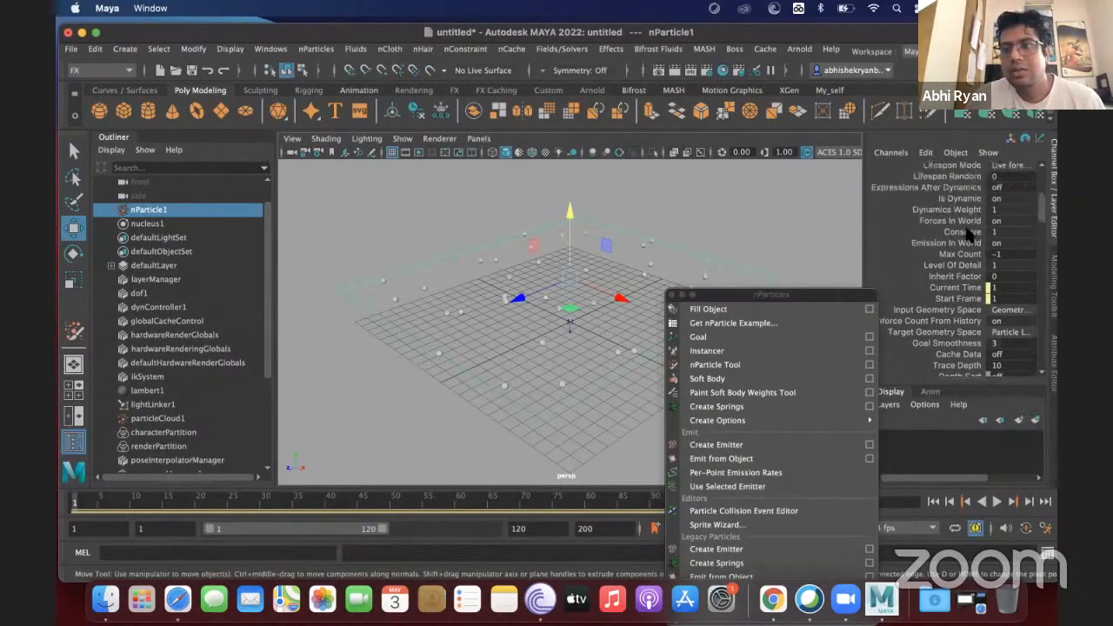
scroll(969, 237, "up", 2)
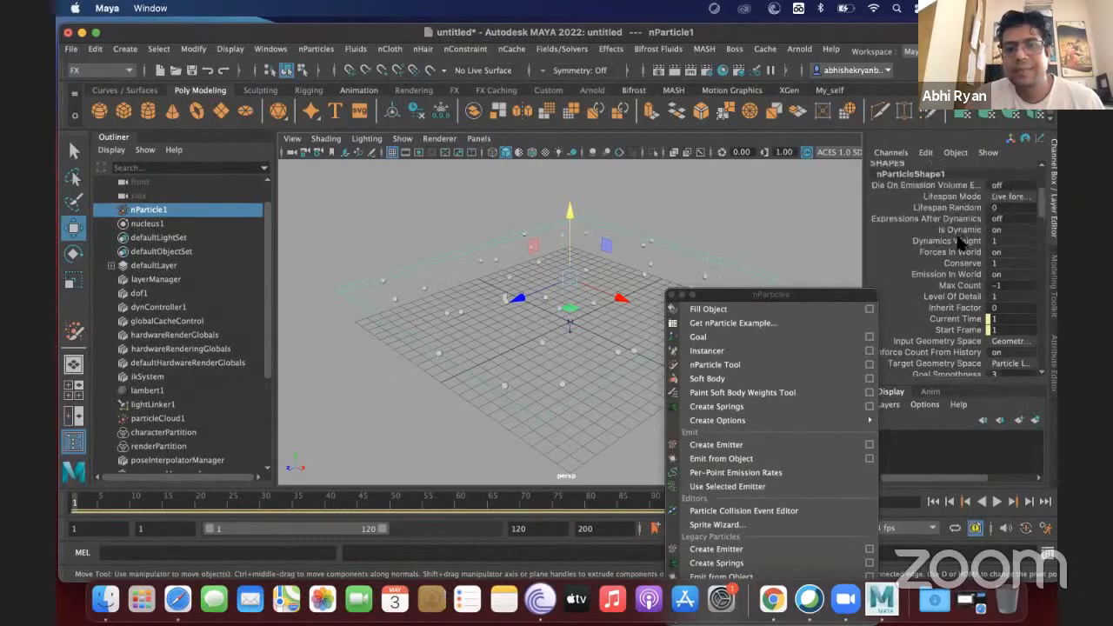
Add a gravity field to the nParticles and play the simulation to test how they fall
left_click(998, 503)
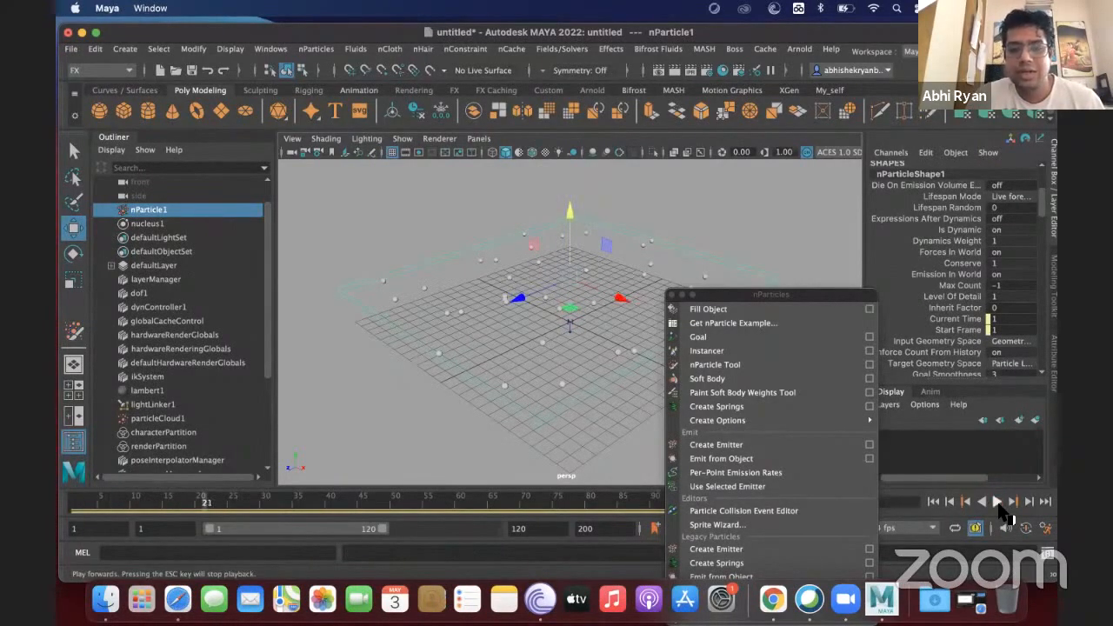
left_click(578, 49)
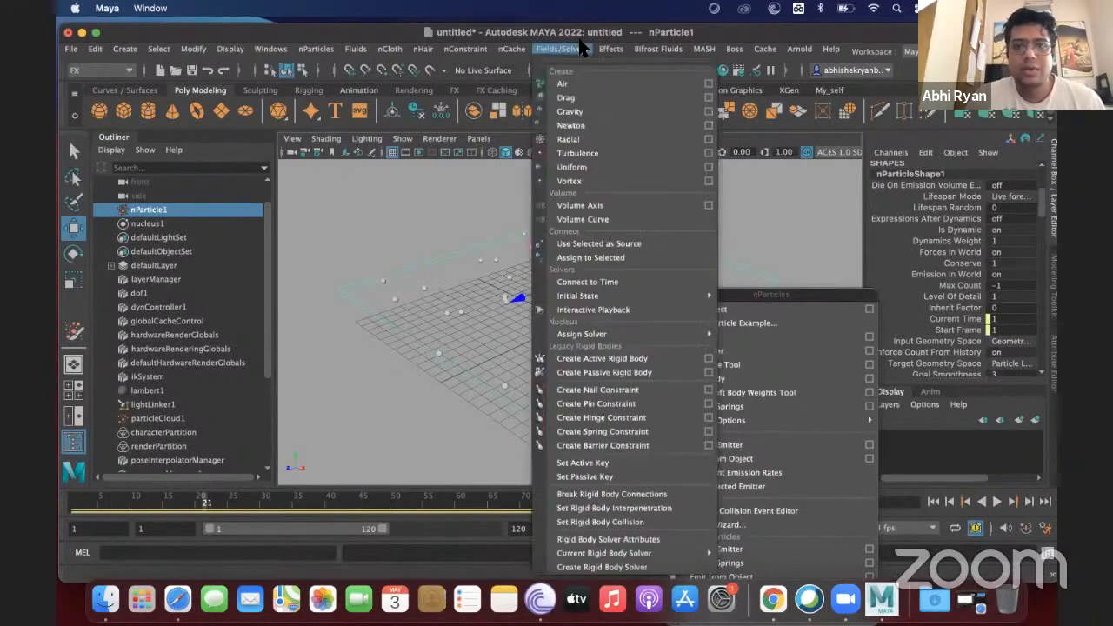
left_click(583, 113)
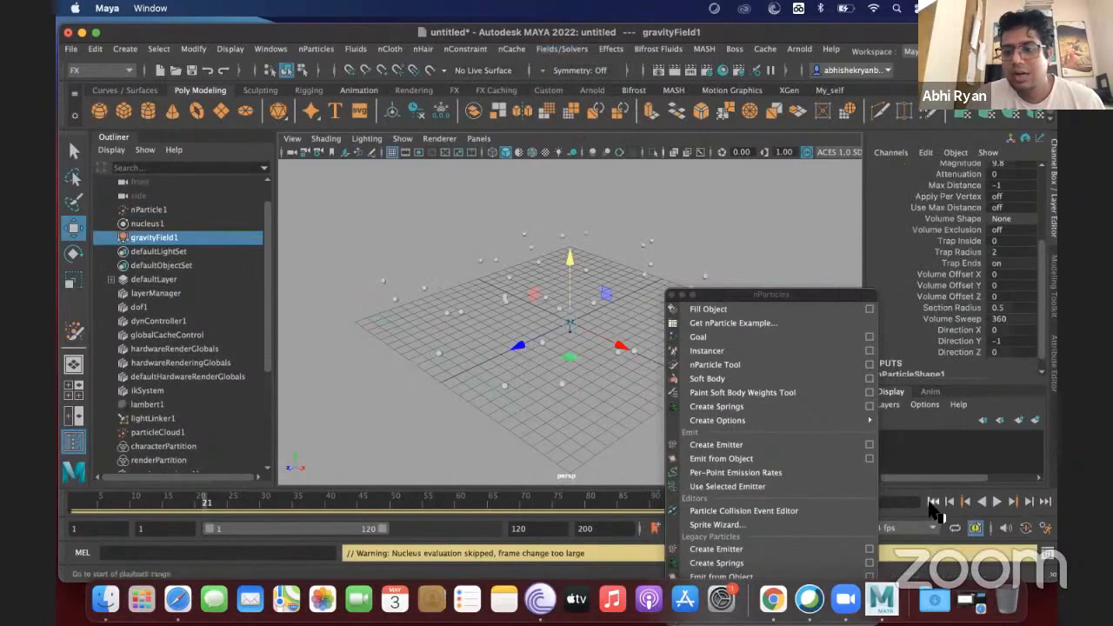
left_click(997, 502)
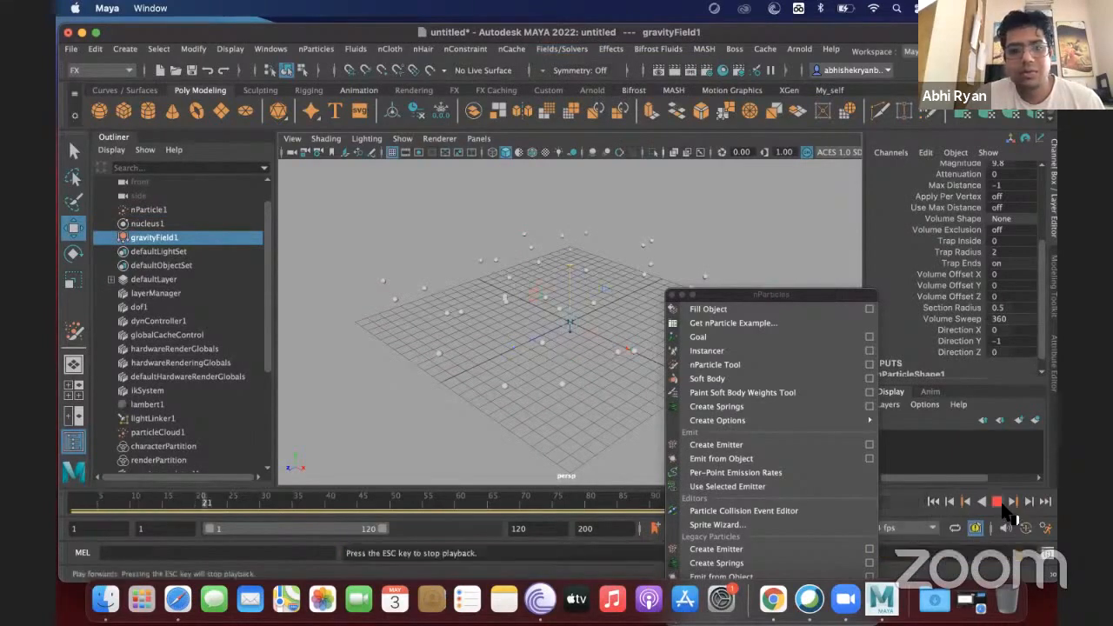
Select the nParticles, add an air field to them, and play the simulation to test its effect
left_click(426, 312)
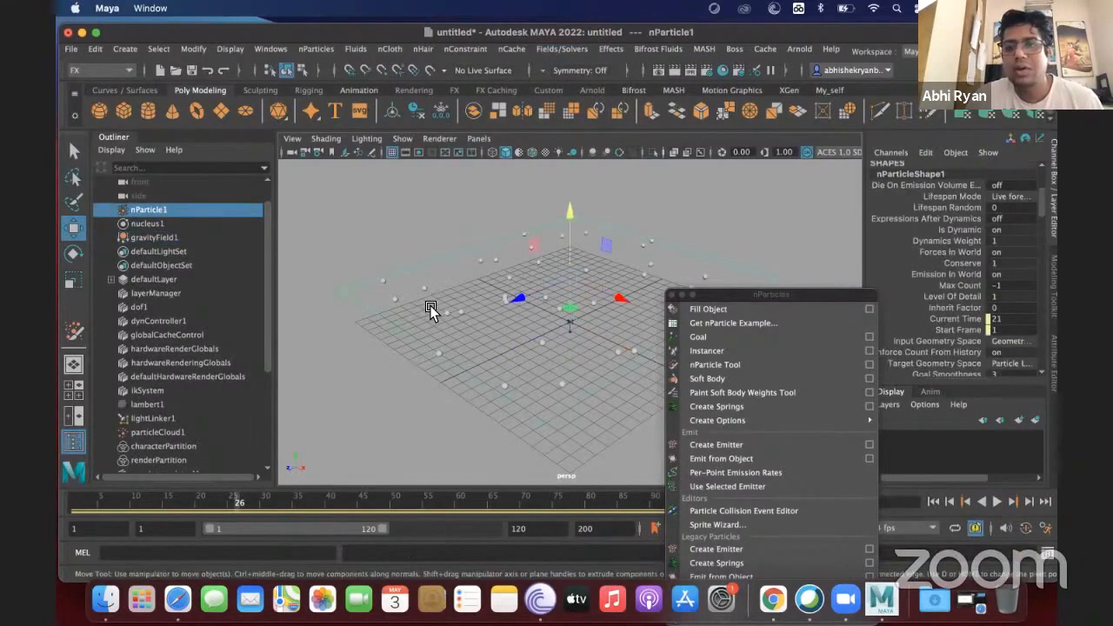
scroll(1004, 300, "down", 10)
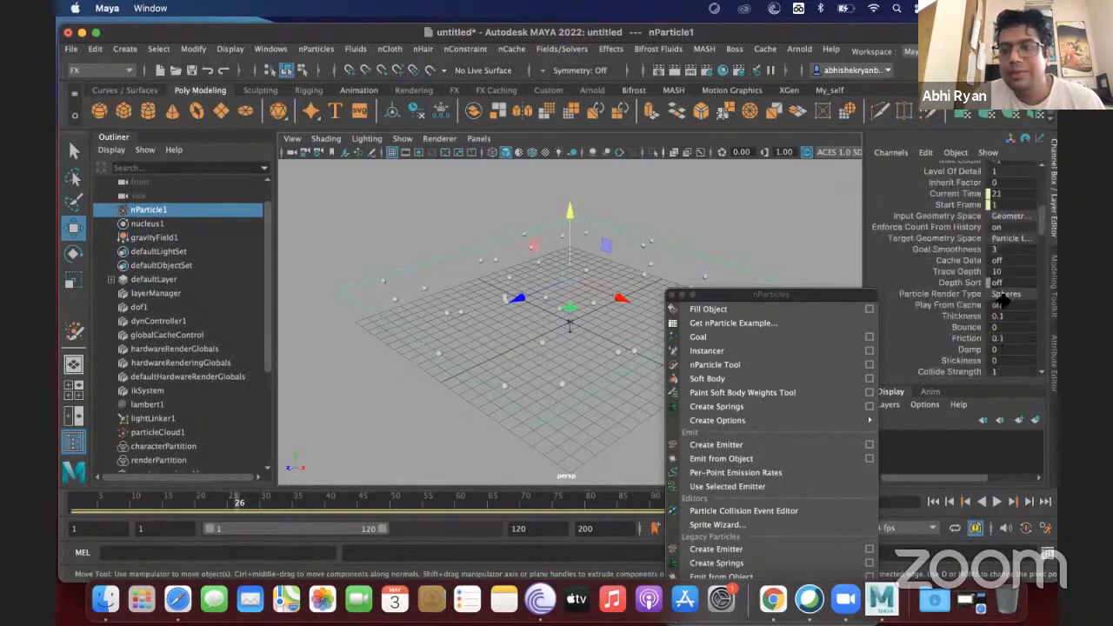
scroll(1000, 296, "down", 10)
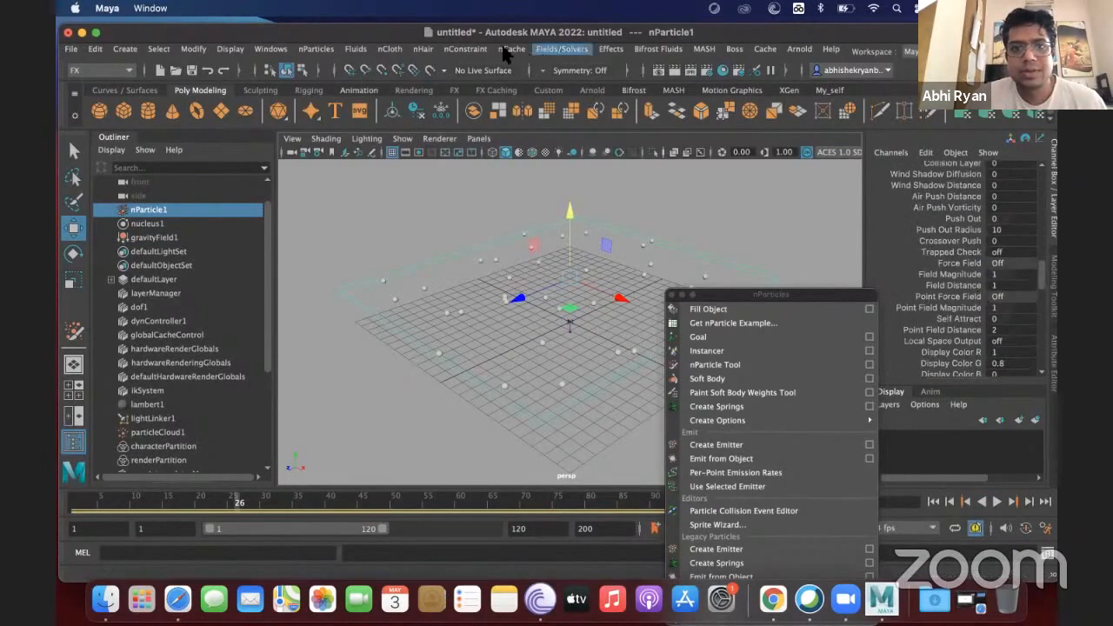
left_click(556, 48)
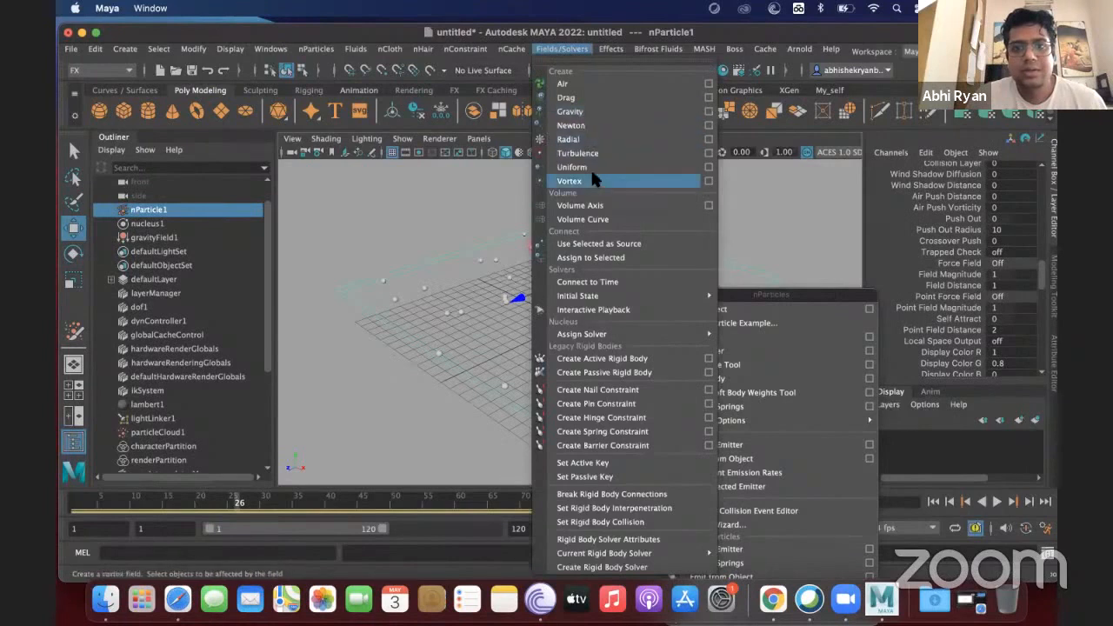
left_click(581, 86)
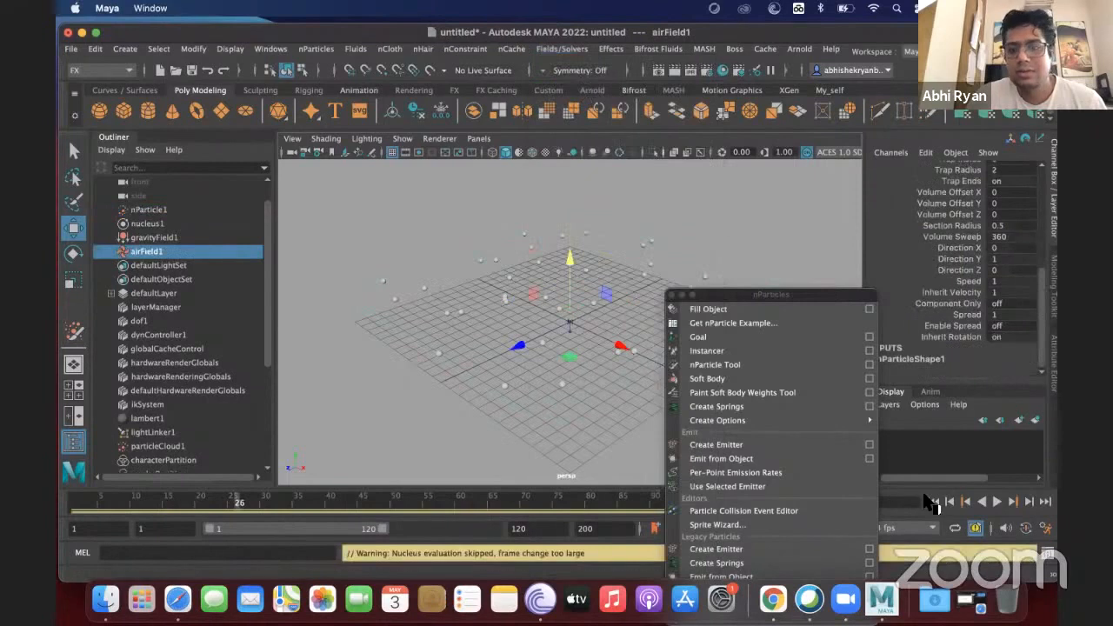
left_click(997, 501)
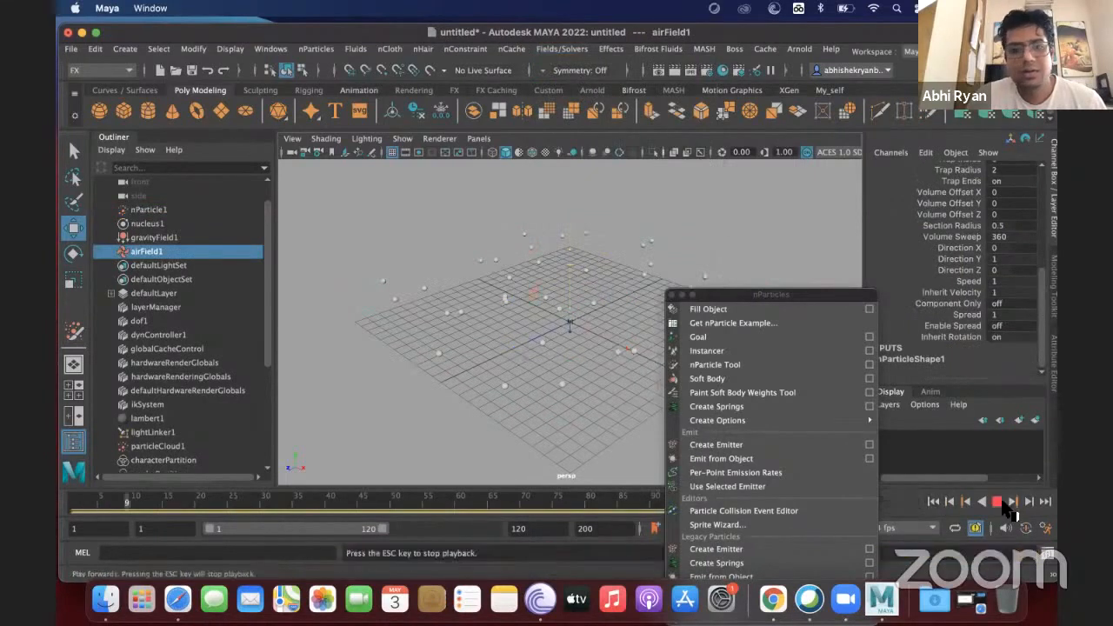
left_click(431, 349)
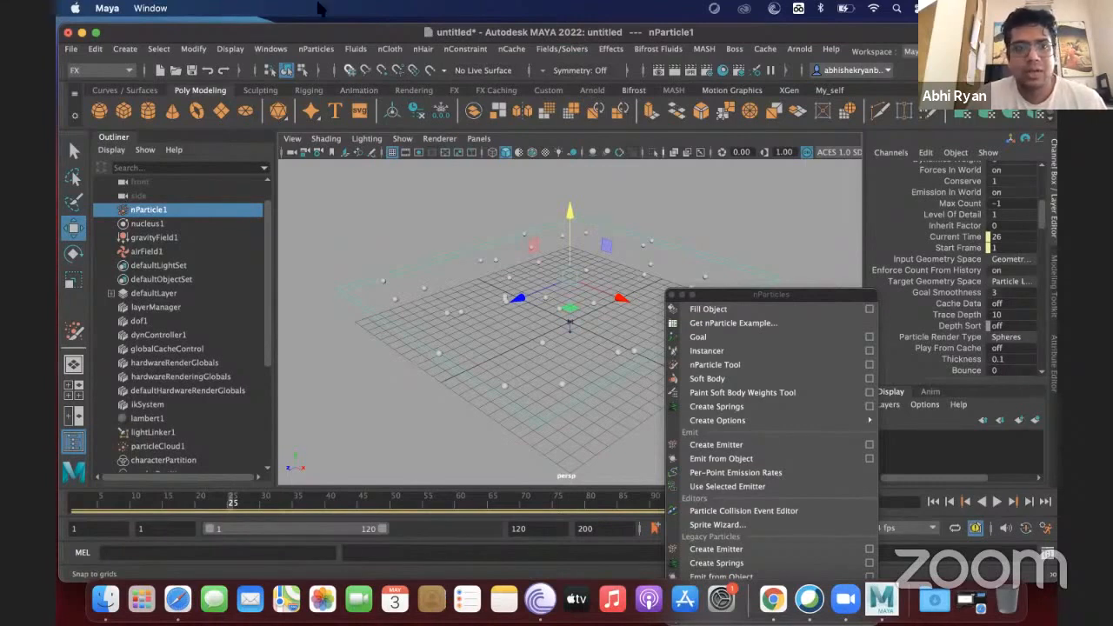
Close Maya 2022 without saving the particle scene and launch Maya 2020
left_click(68, 32)
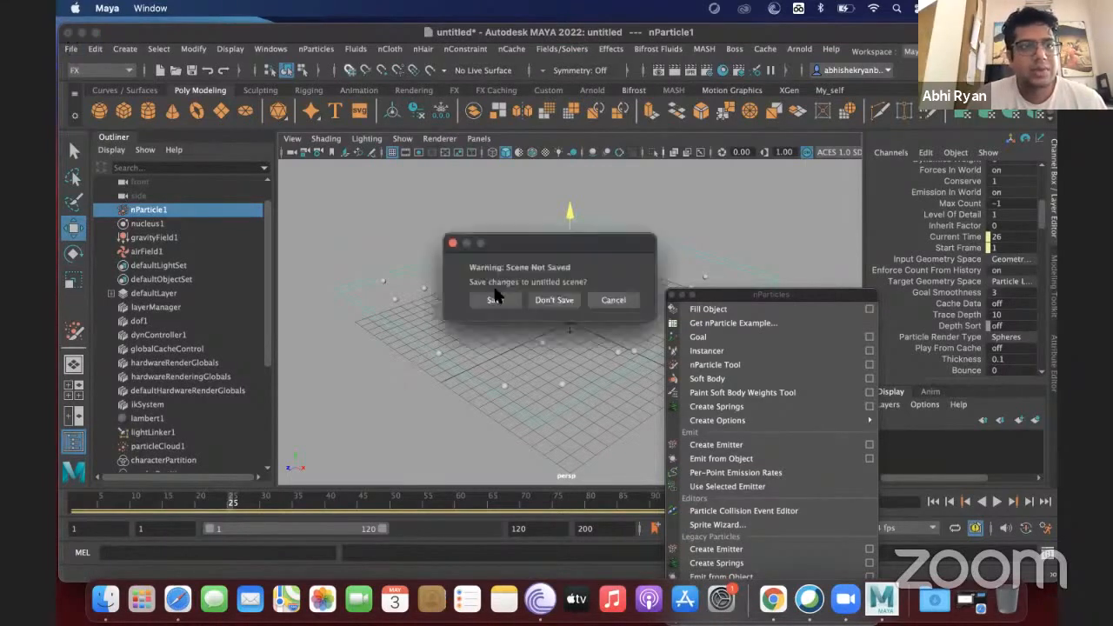
left_click(558, 302)
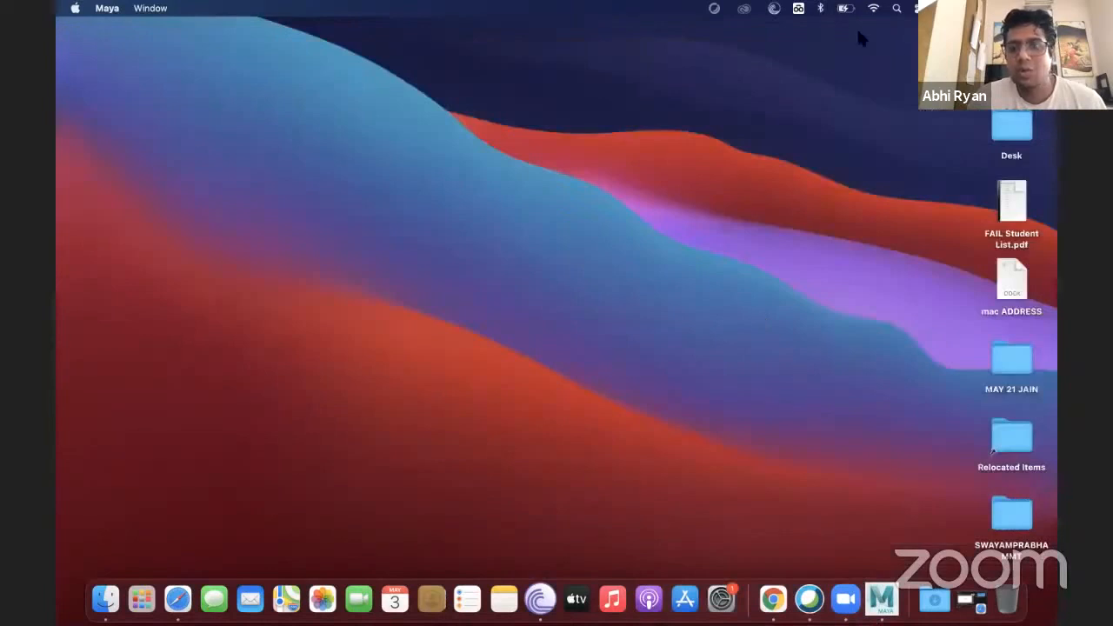
left_click(896, 9)
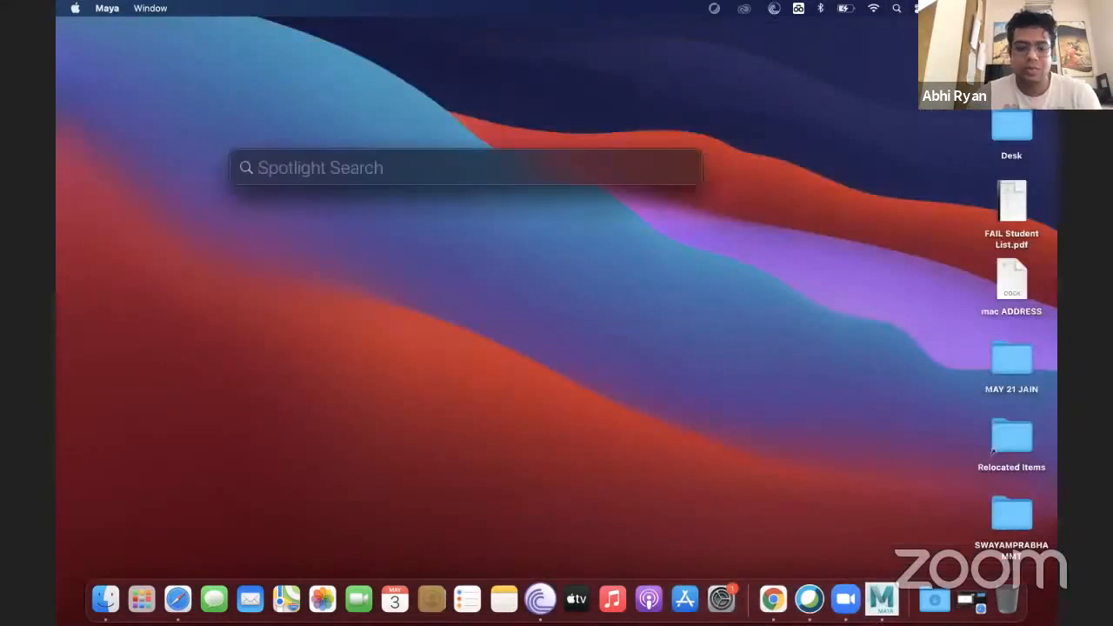
type("maya")
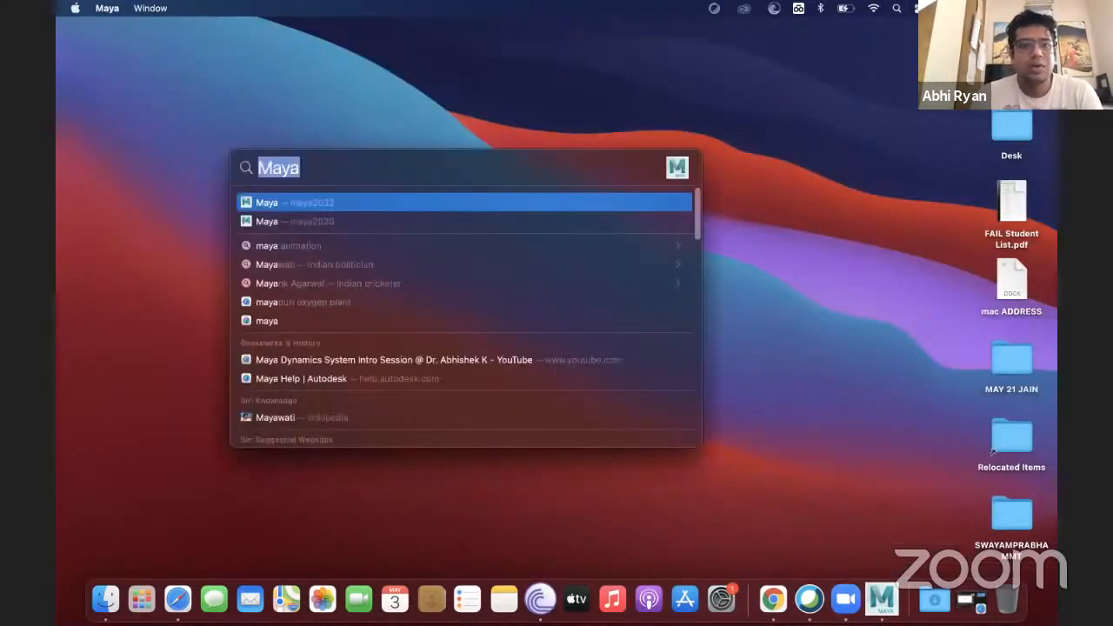
key("Down")
key("Return")
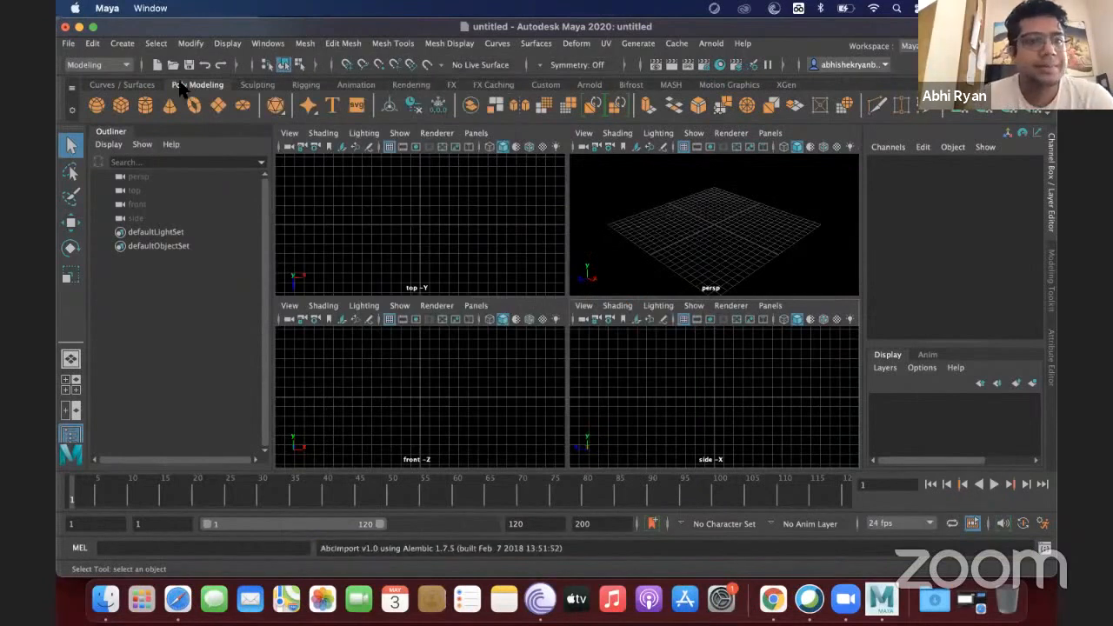
Switch to the FX mode and scatter a group of nParticles across the grid plane in the top view
left_click(96, 64)
left_click(87, 121)
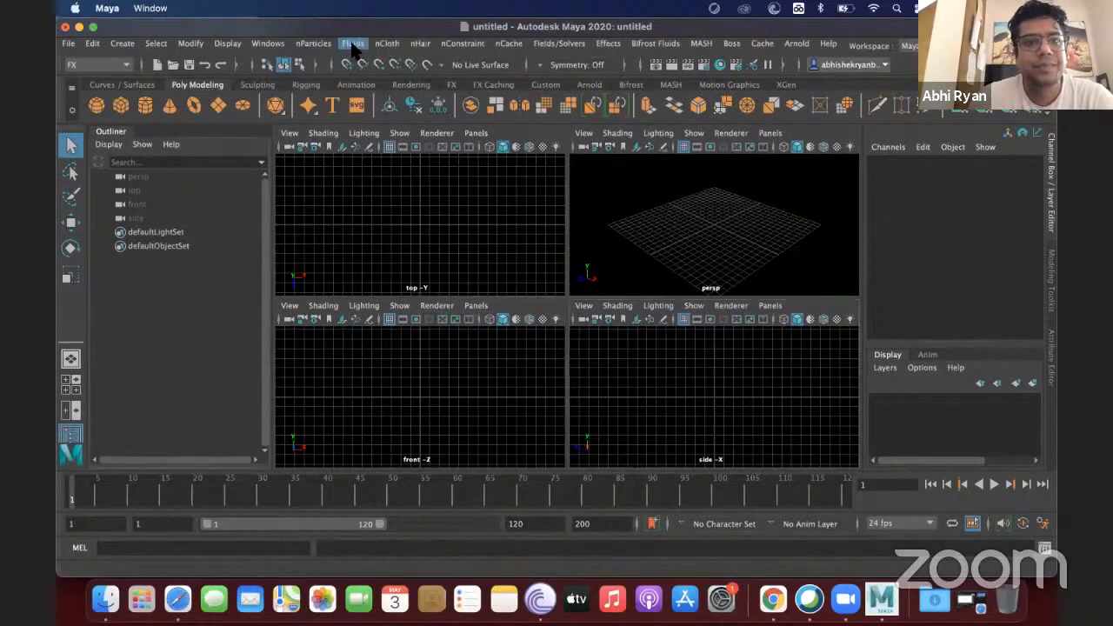
left_click(313, 42)
left_click(331, 146)
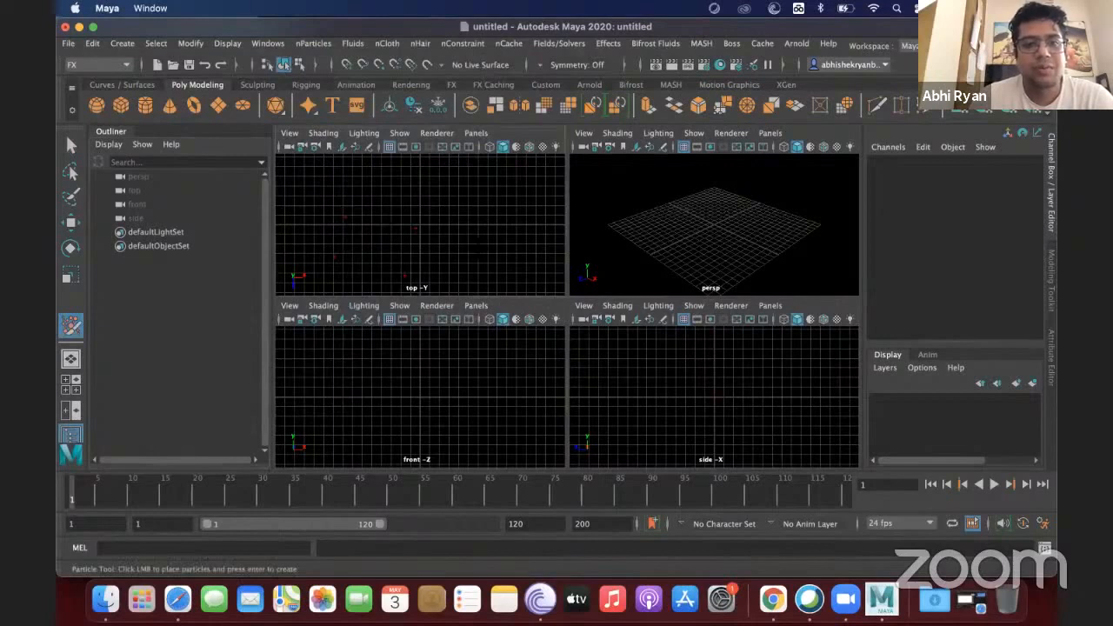
left_click(474, 218)
left_click(465, 231)
left_click(461, 222)
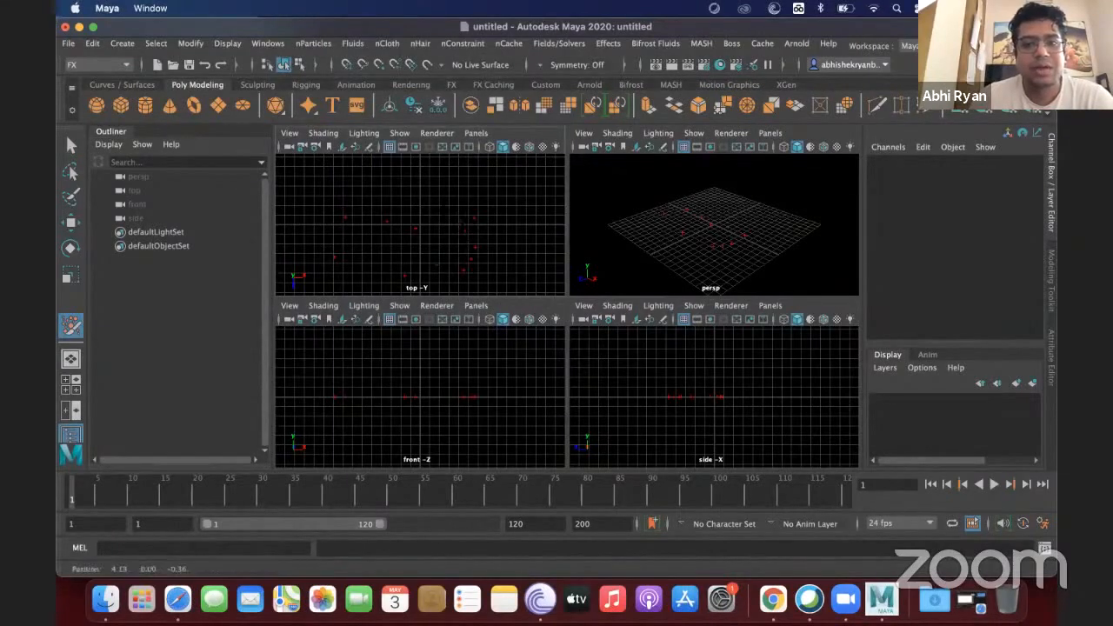
key("Return")
key("w")
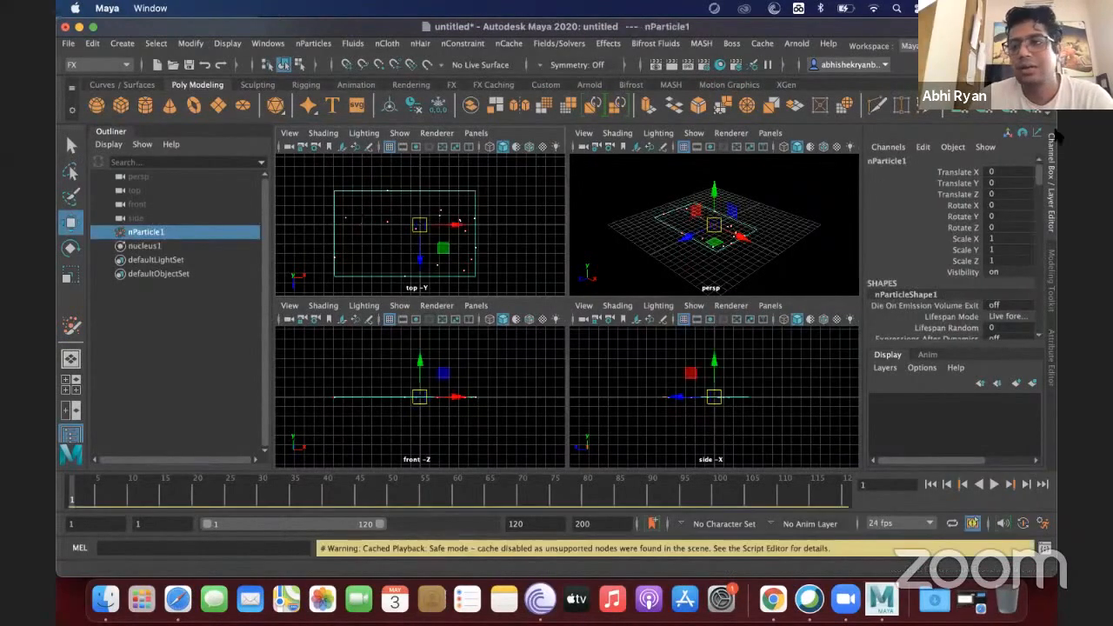
Set the nParticle object's Particle Render Type to Spheres
scroll(887, 233, "down", 5)
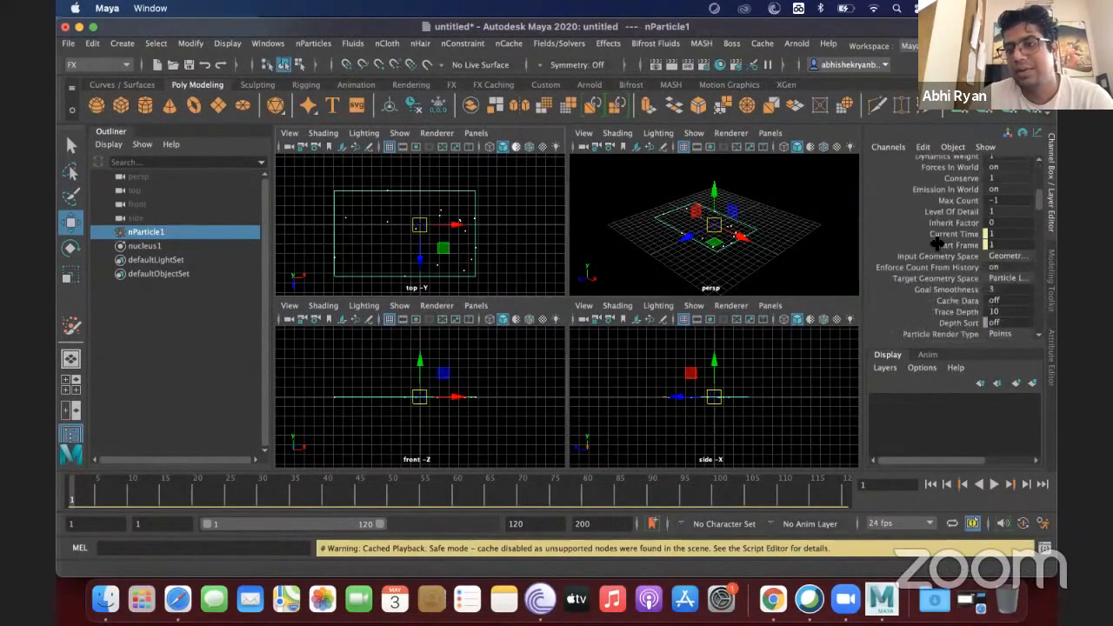
scroll(1010, 260, "down", 3)
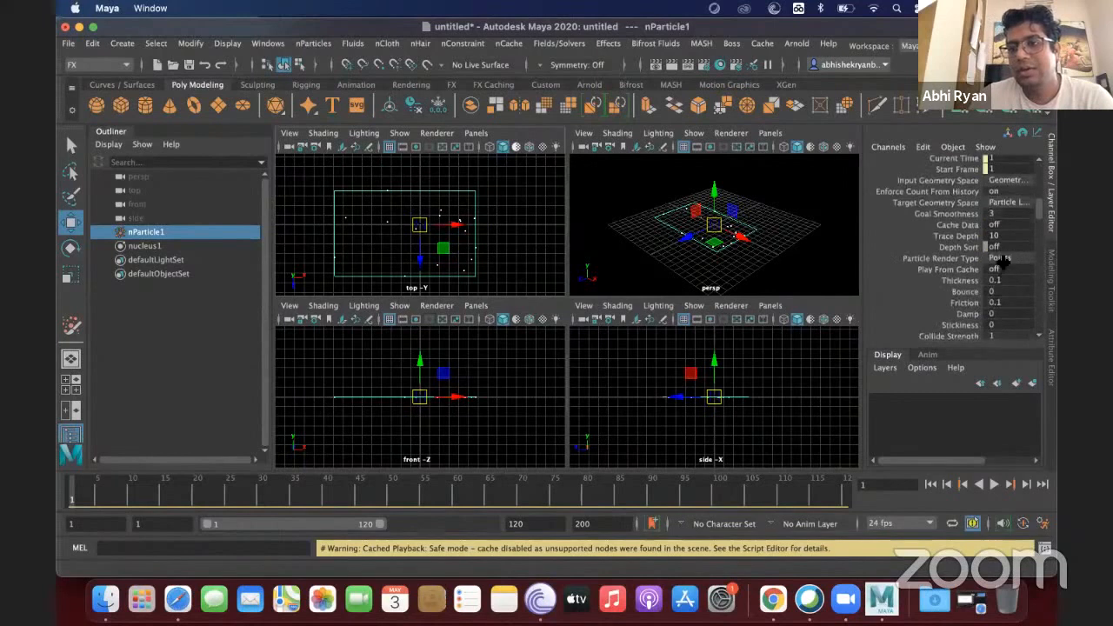
left_click(1000, 258)
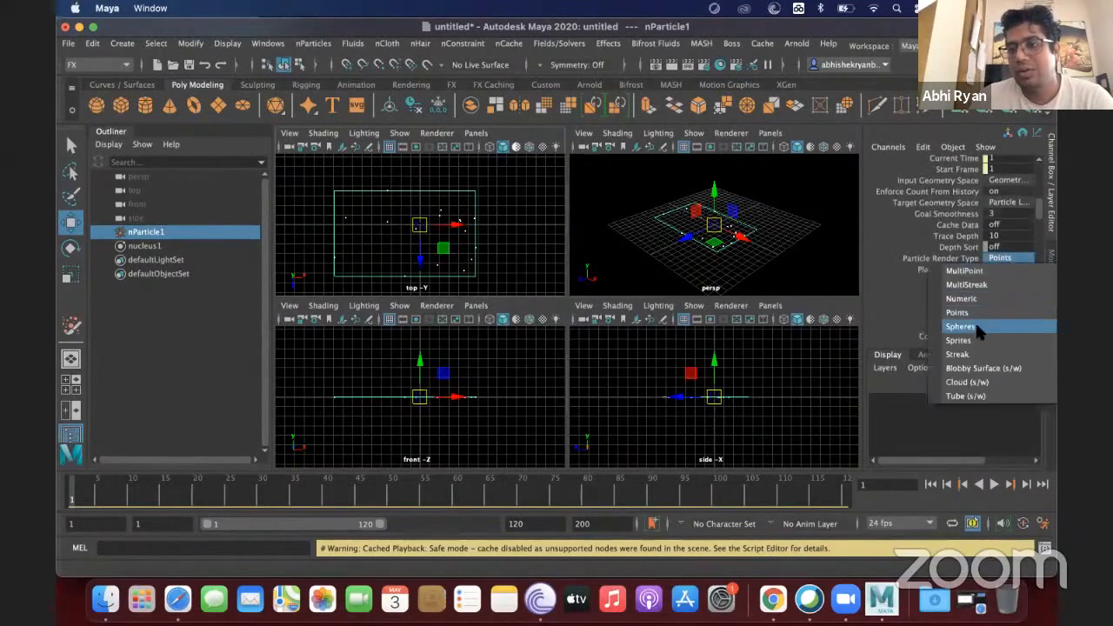
left_click(976, 325)
scroll(980, 328, "up", 5)
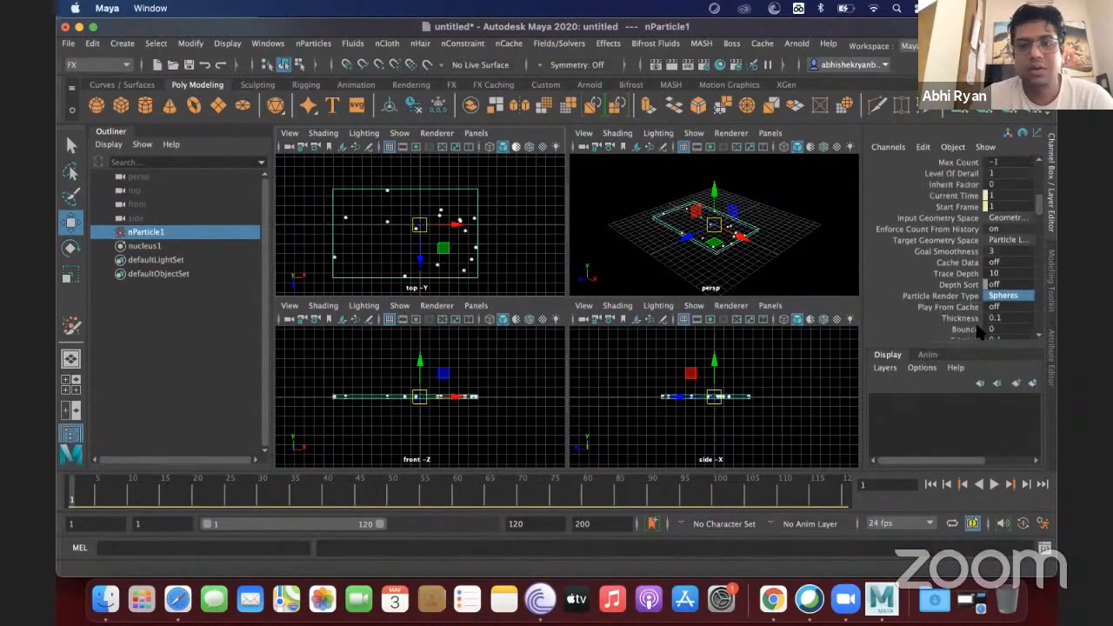
Raise the nParticles above the grid to a Translate Y of about 9.96 and show them in an enlarged perspective view
left_click(750, 237)
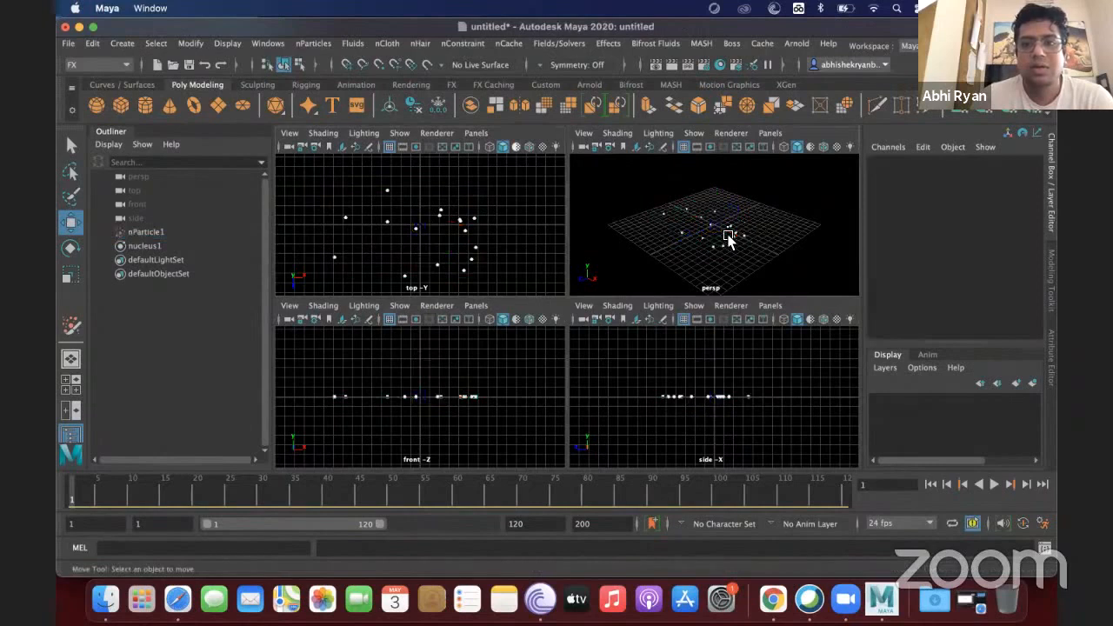
left_click(729, 241)
left_click_drag(714, 193, 713, 130)
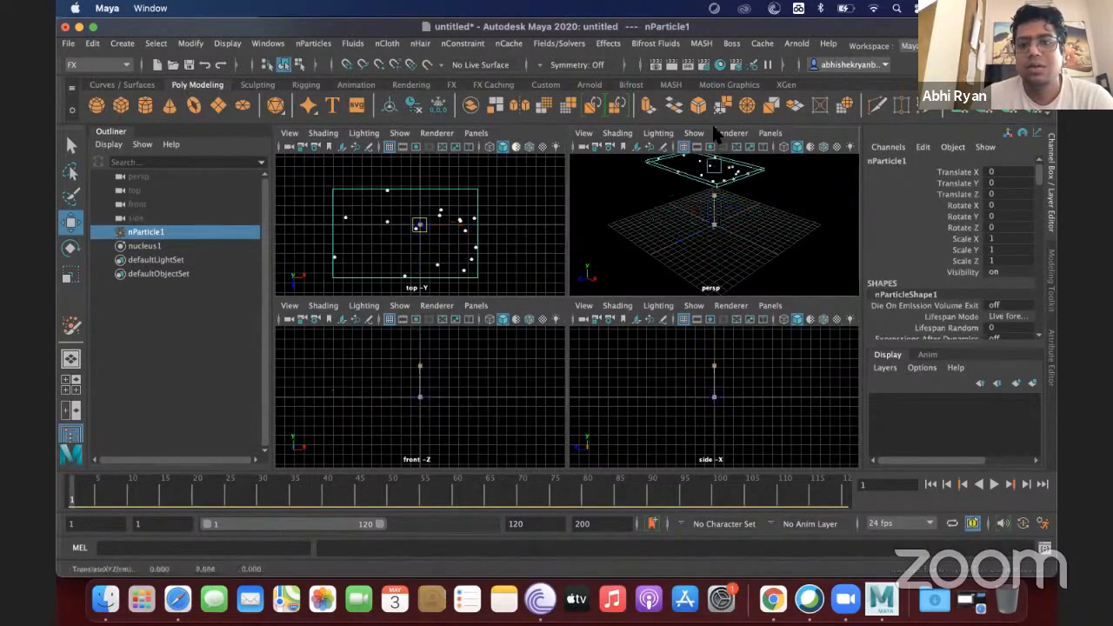
left_click(702, 207)
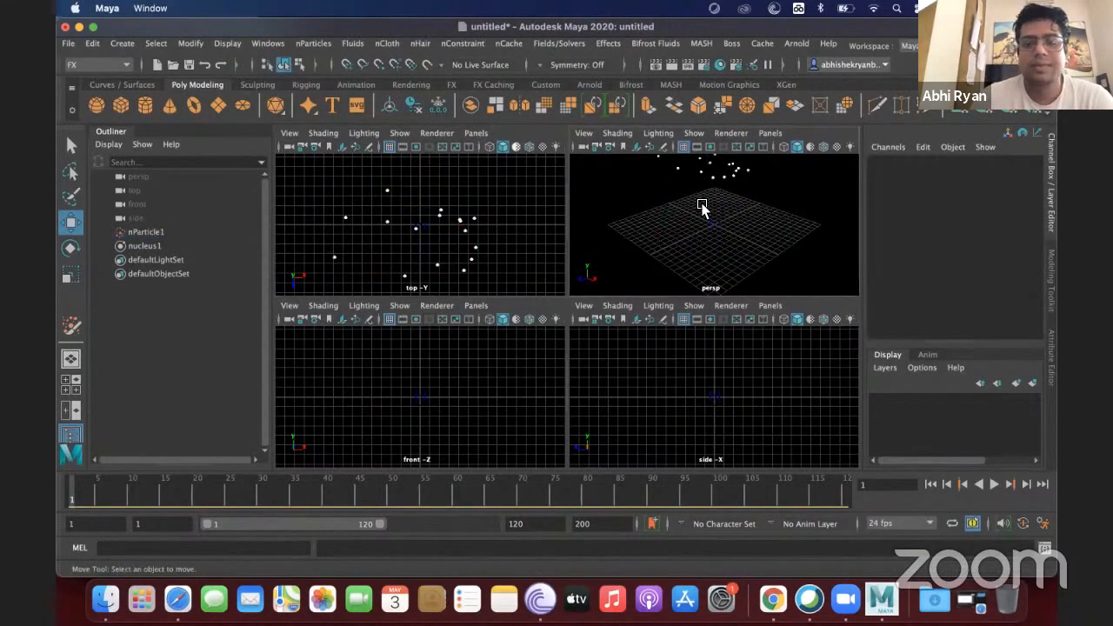
key("space")
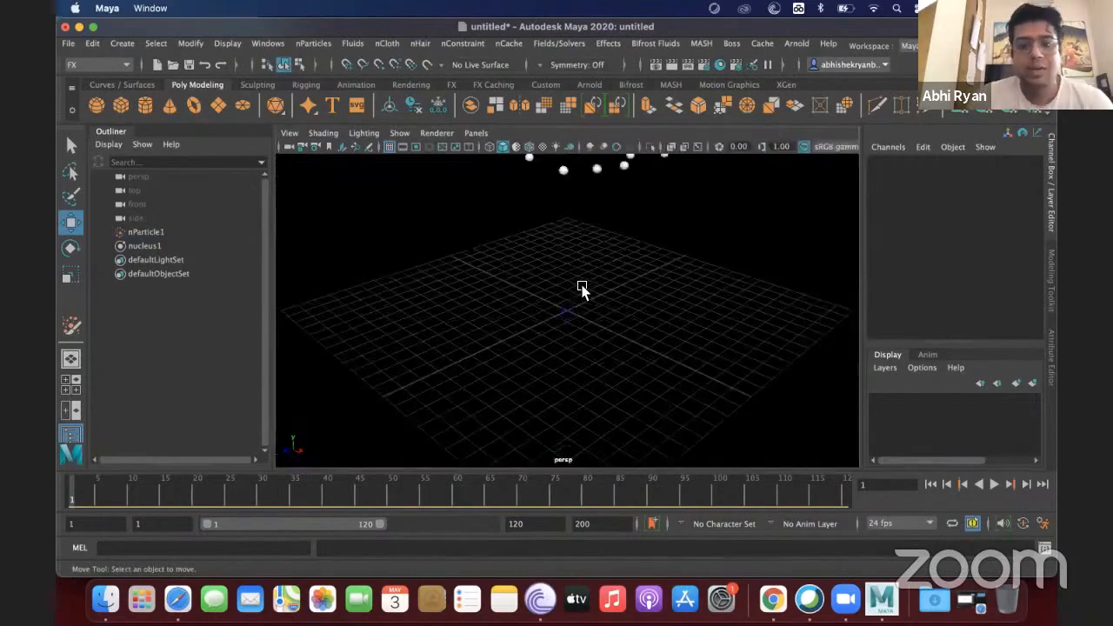
scroll(583, 288, "down", 5)
left_click_drag(507, 298, 582, 305, "alt")
left_click_drag(491, 189, 619, 284)
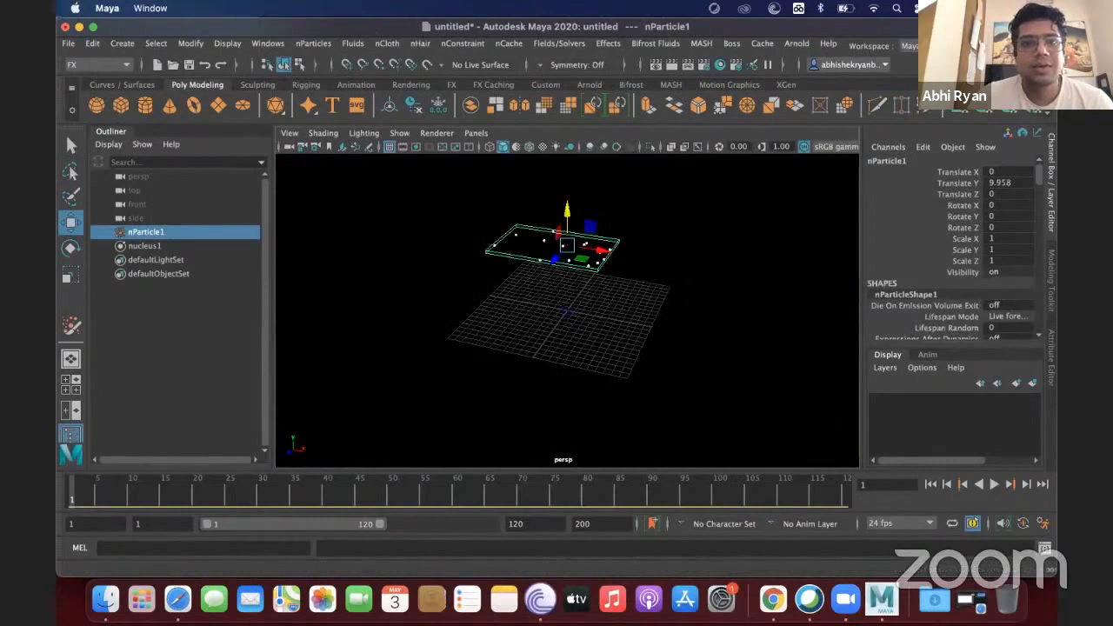
Add a gravity field to the nParticles, play the simulation to test the fall, and rewind to the first frame
left_click(561, 43)
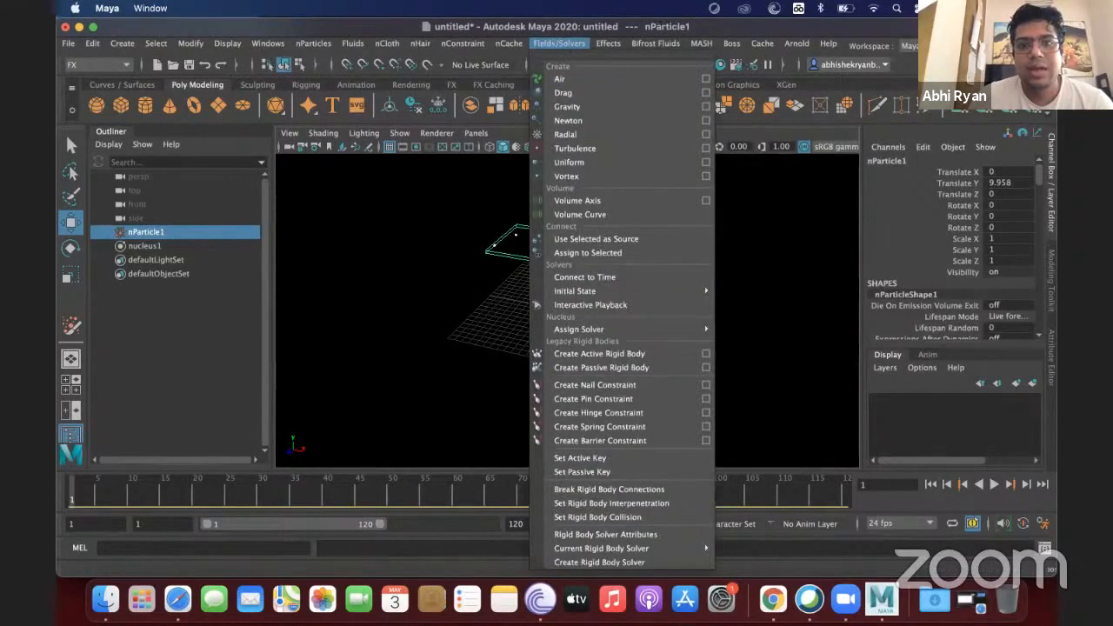
left_click(568, 106)
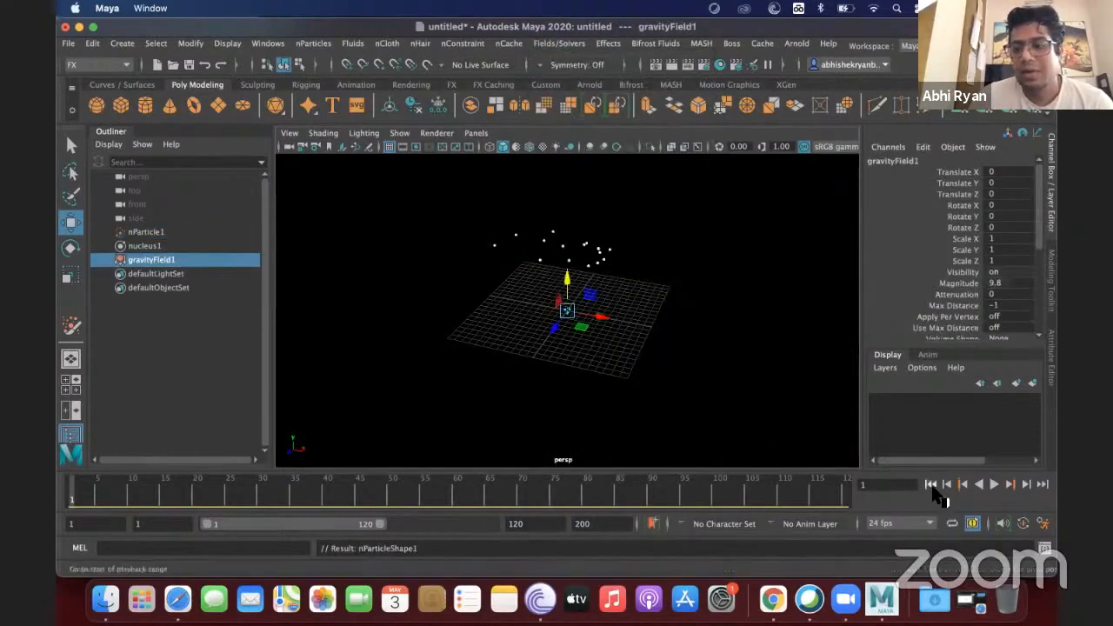
left_click(995, 486)
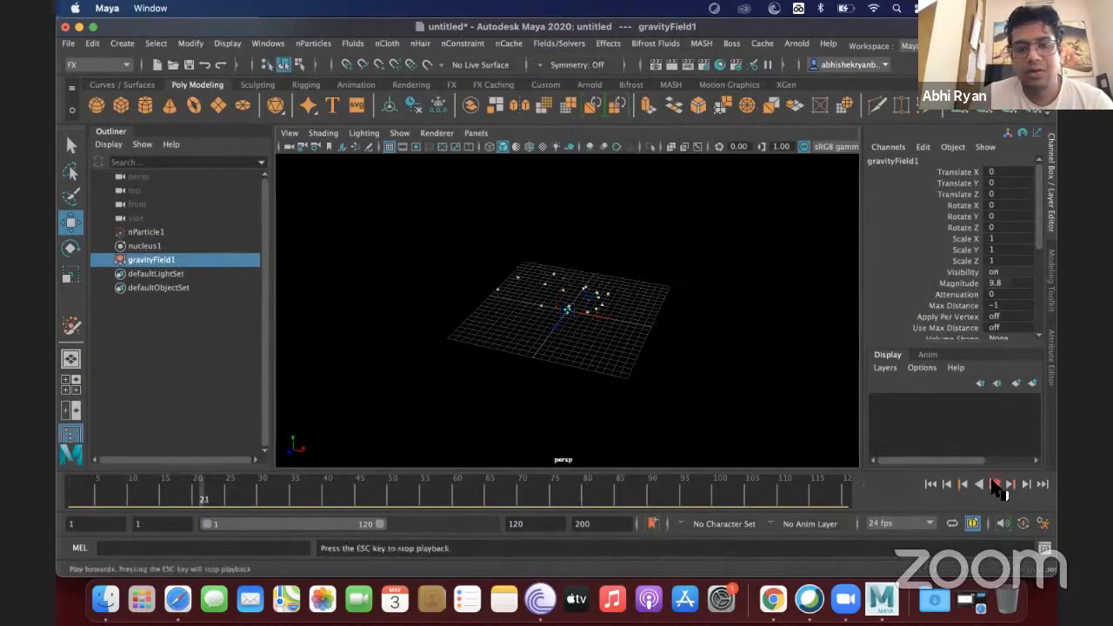
left_click(995, 485)
left_click(931, 486)
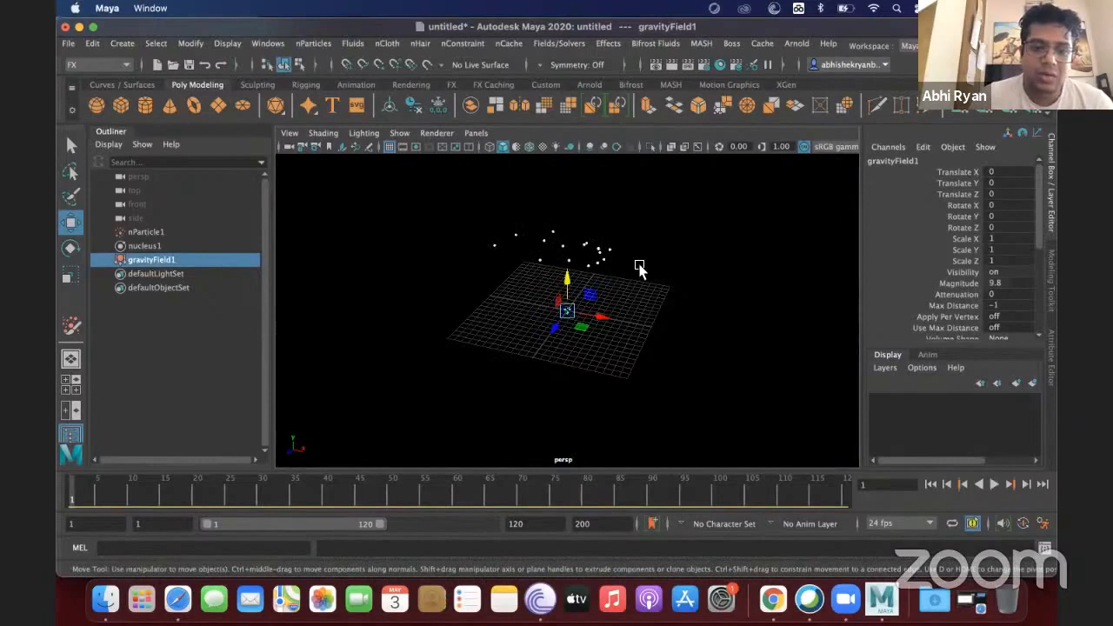
left_click(598, 247)
left_click(601, 253)
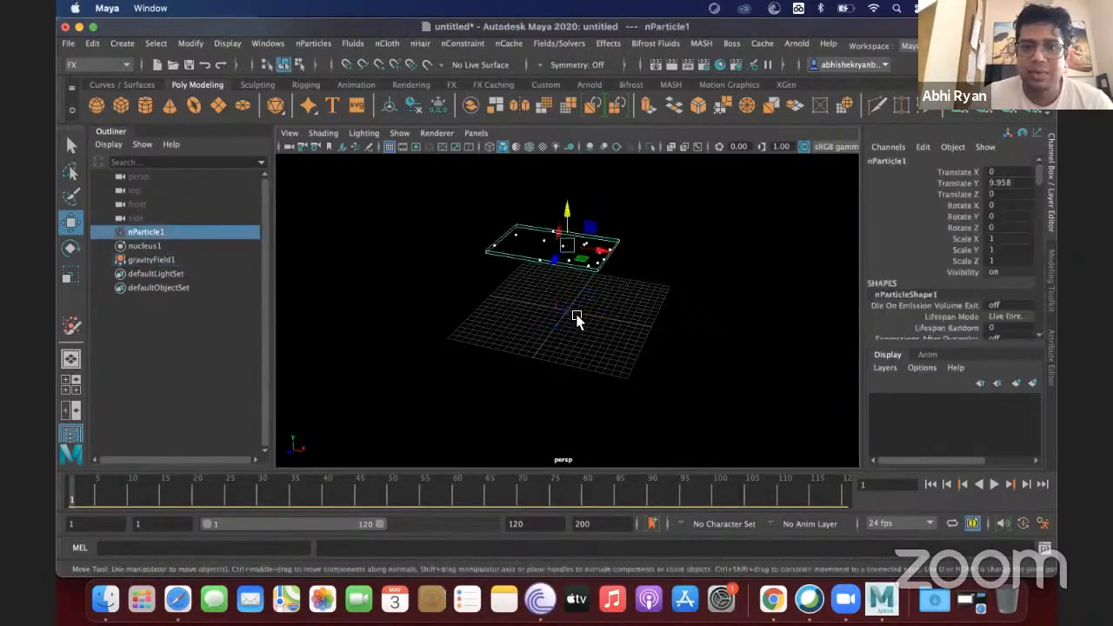
left_click(631, 340)
left_click(486, 227)
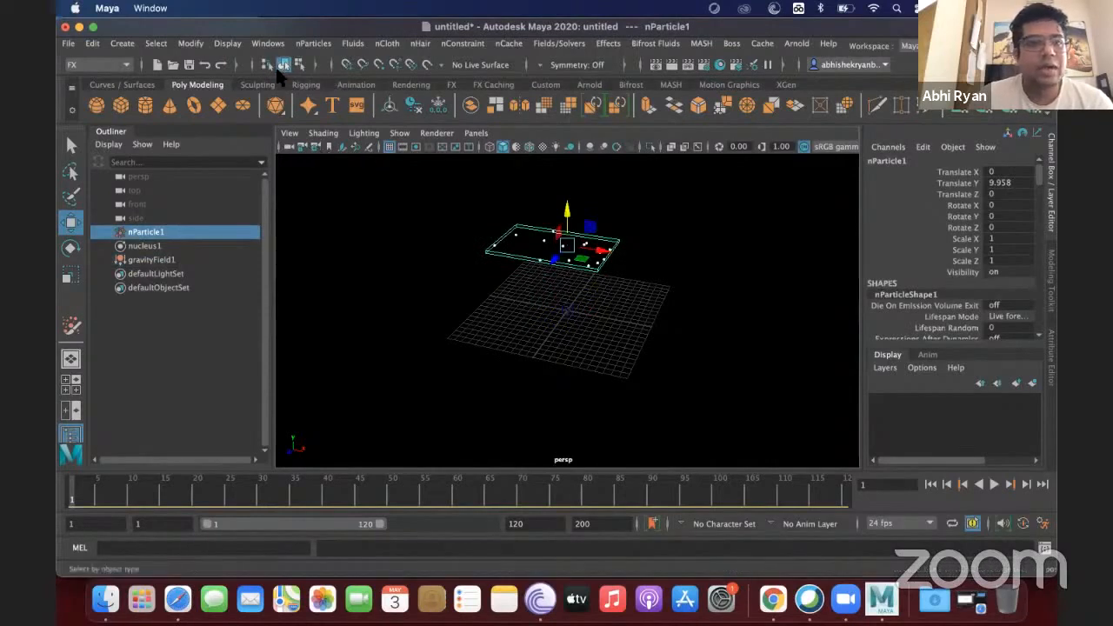
Create a polygon cube and scale it into a thin floor slab, about 32.83 in X and Z and -0.487 in Y
left_click(121, 105)
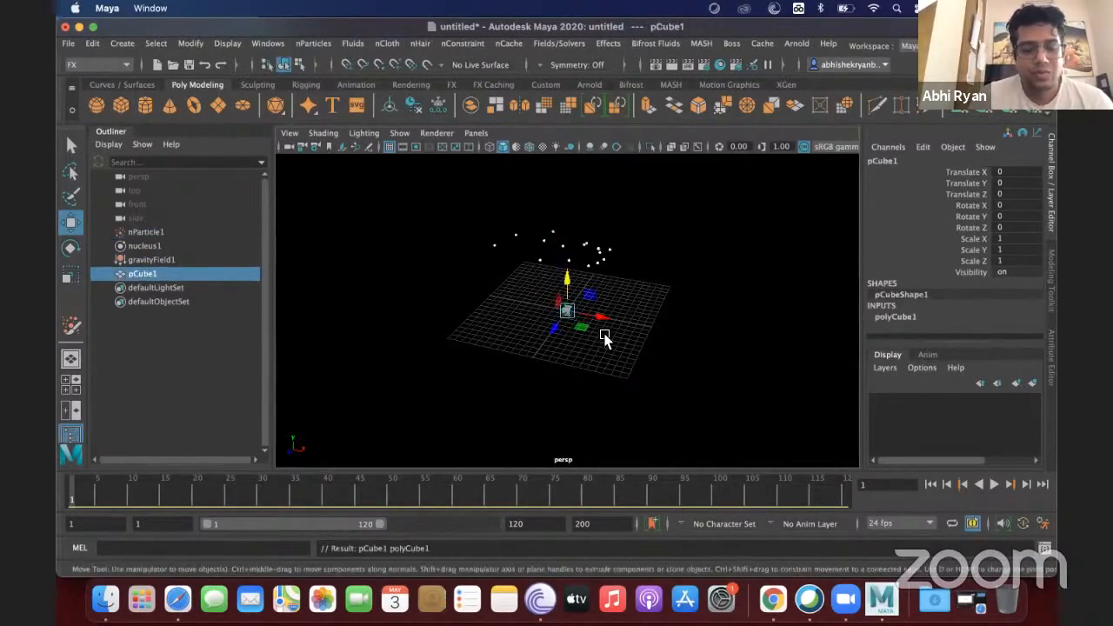
key("r")
middle_click_drag(661, 350, 567, 260)
left_click_drag(567, 284, 691, 313)
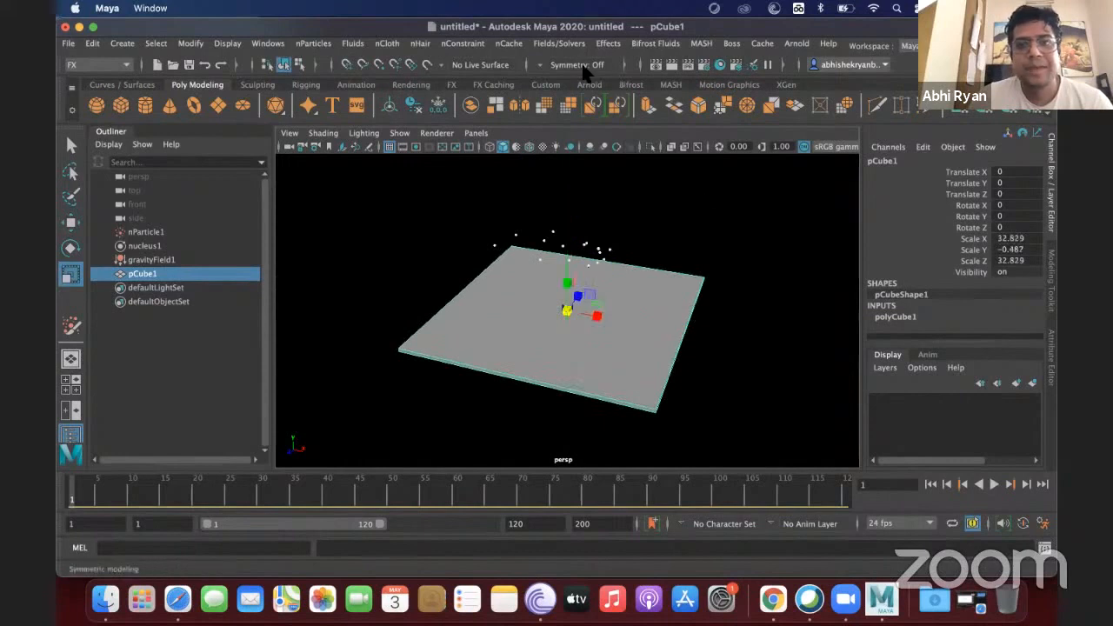
Make the floor slab a passive rigid body, then play the simulation to test whether the particles collide with it
left_click(559, 43)
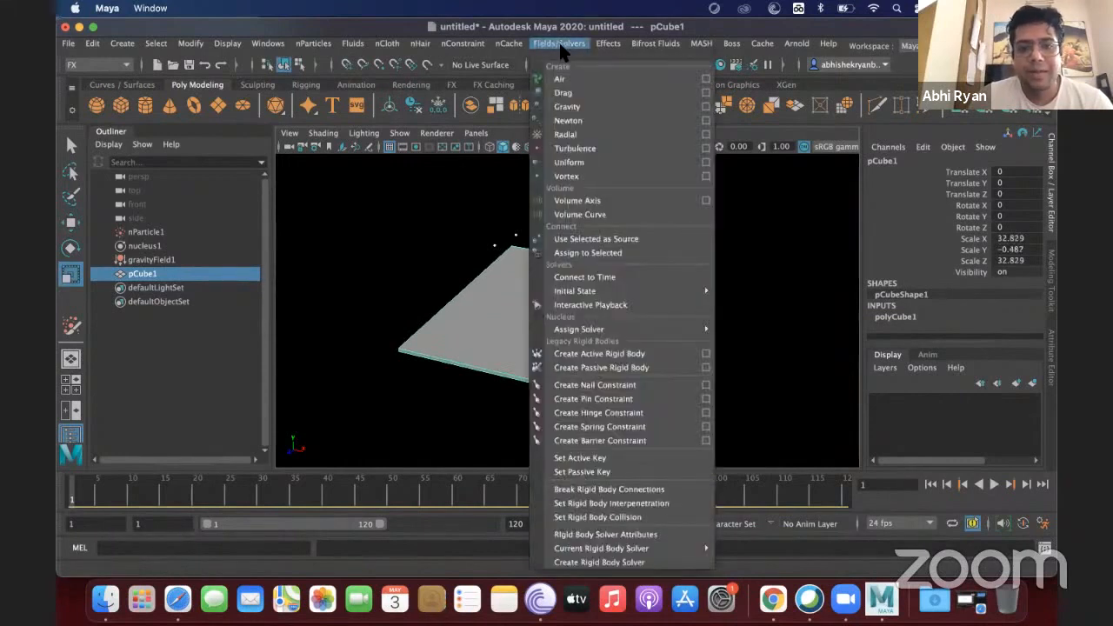
left_click(600, 367)
left_click(995, 485)
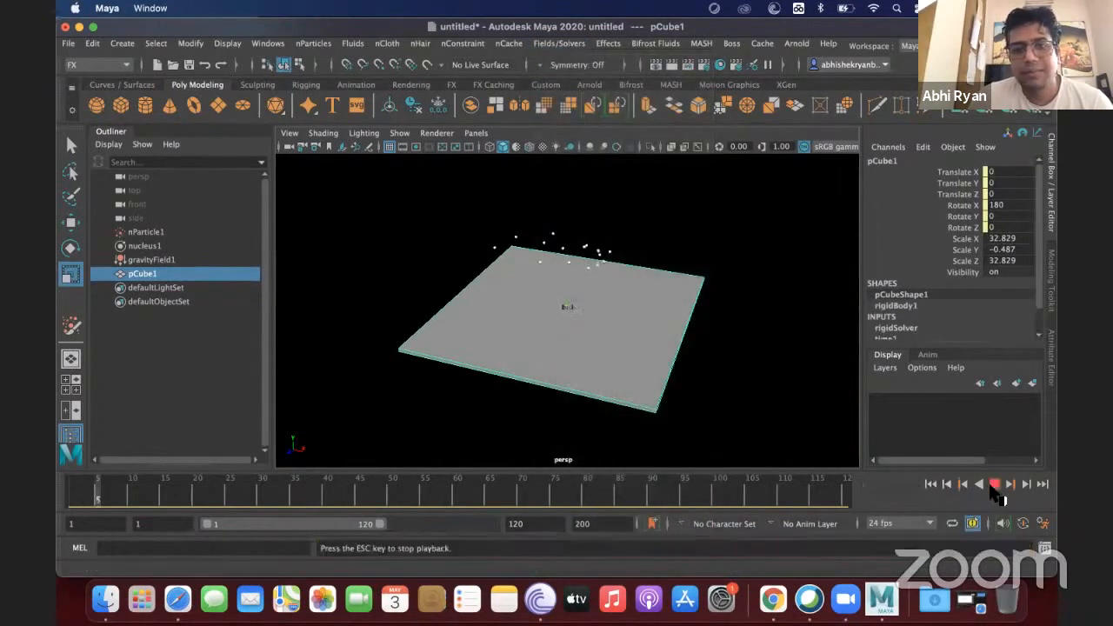
left_click(995, 485)
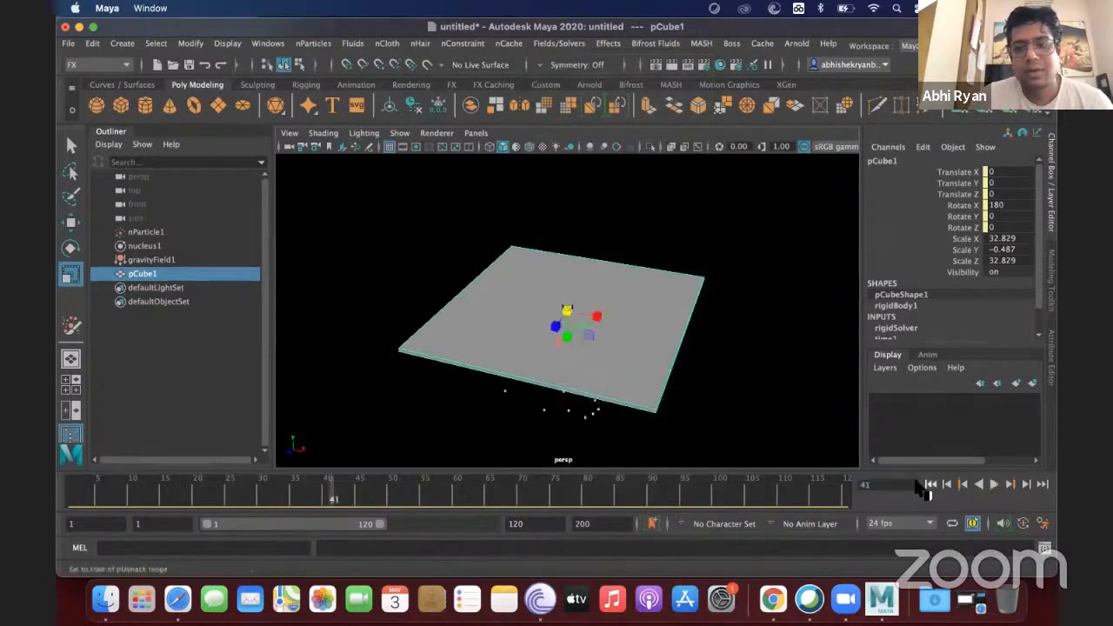
left_click(931, 484)
Select the nParticles and the floor slab, apply the legacy Make Collide command, and play the simulation to test the collision
left_click(557, 235)
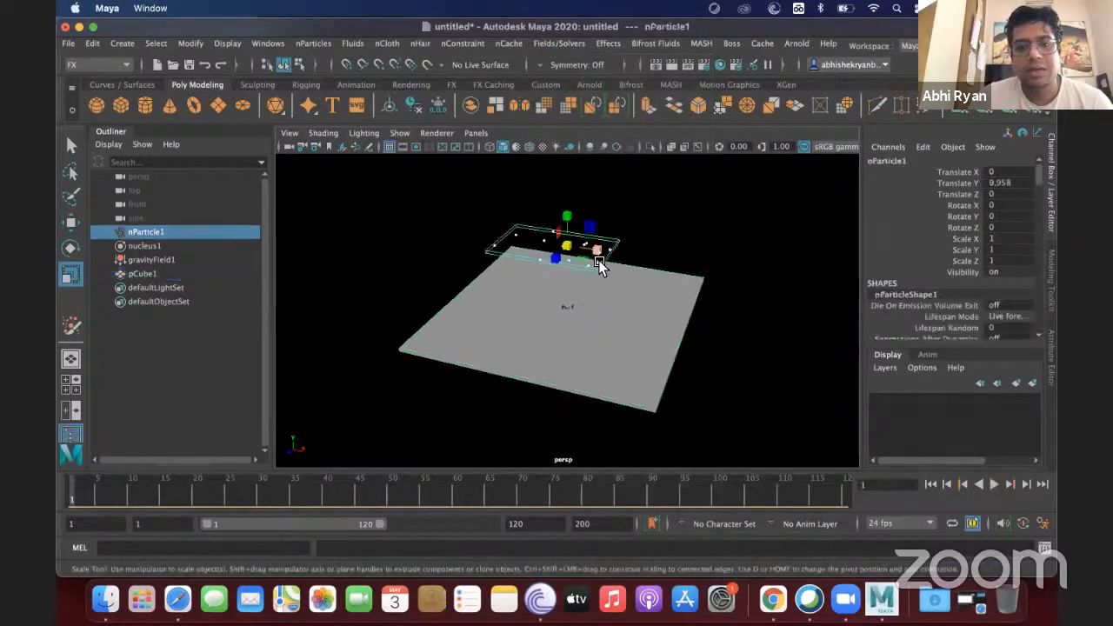
left_click(683, 336, "shift")
left_click(309, 43)
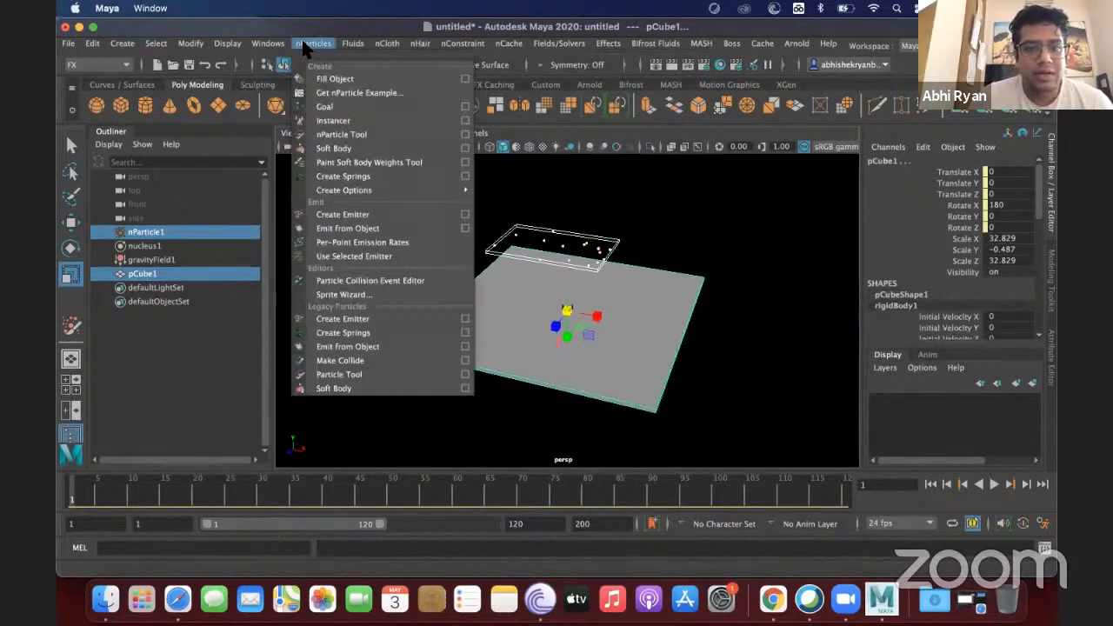
left_click(366, 362)
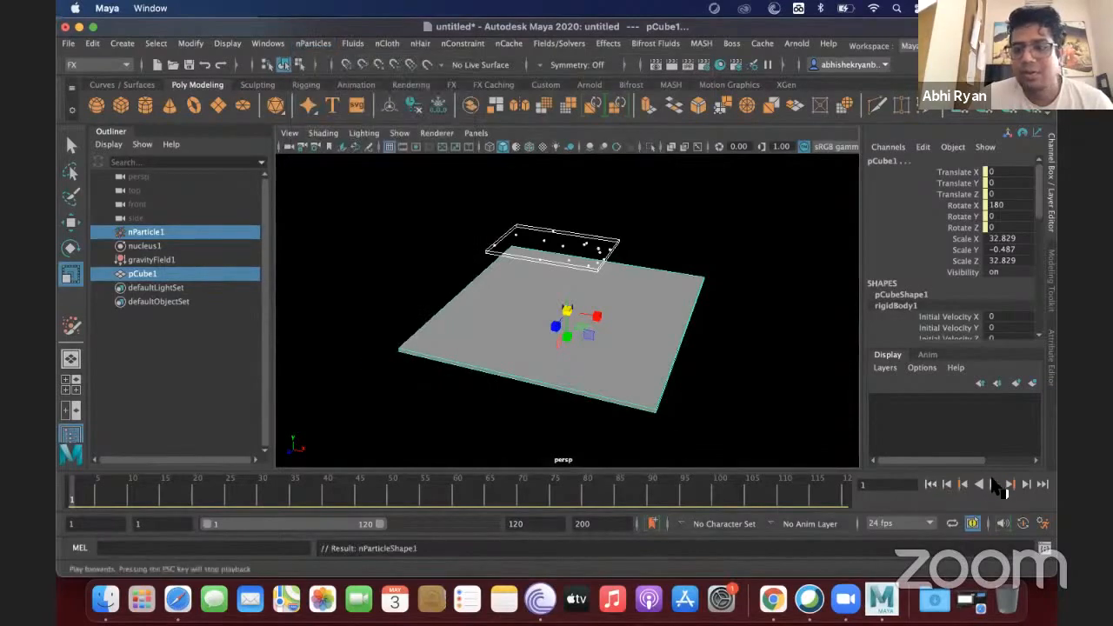
left_click(994, 484)
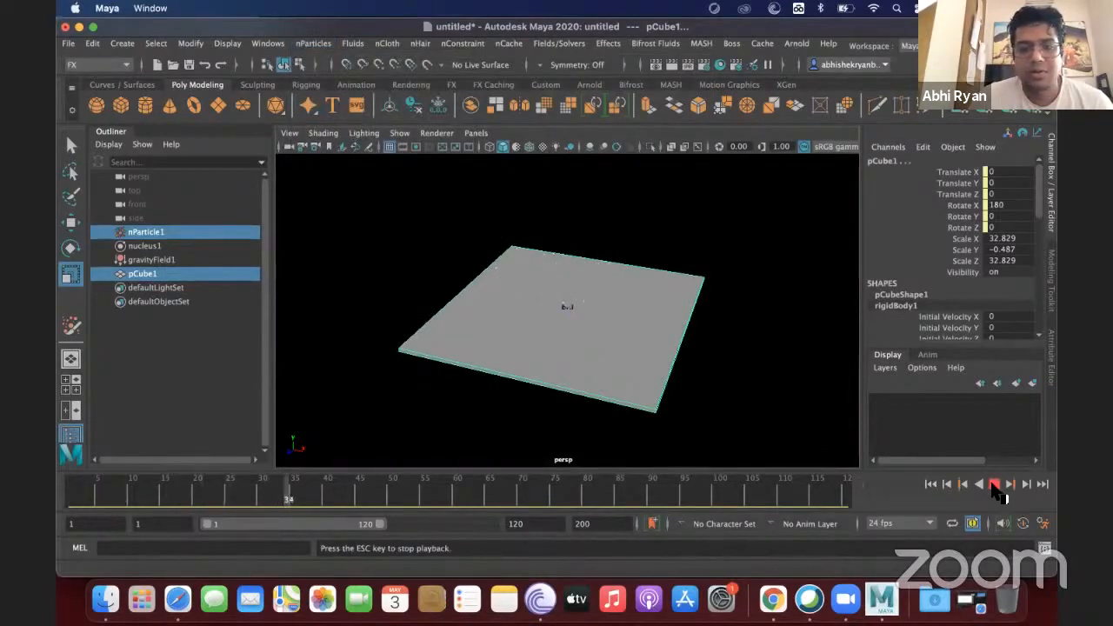
left_click(994, 484)
left_click(932, 486)
Reselect the nParticles first and the slab second, apply Make Collide again, and replay the simulation from the first frame
left_click(577, 331)
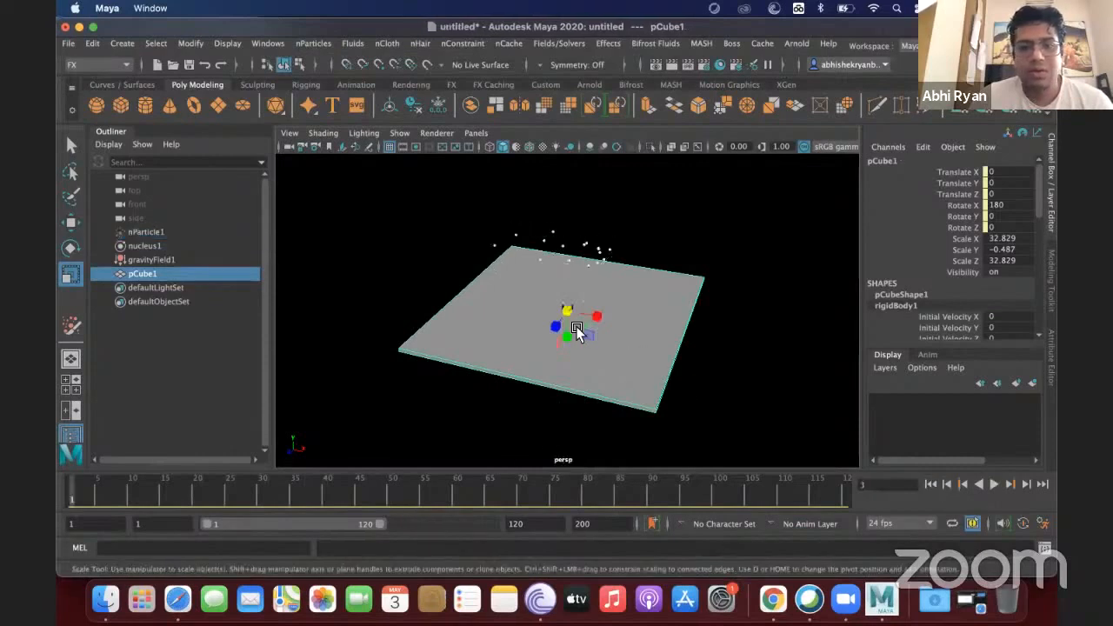
left_click(133, 232)
left_click(431, 333, "shift")
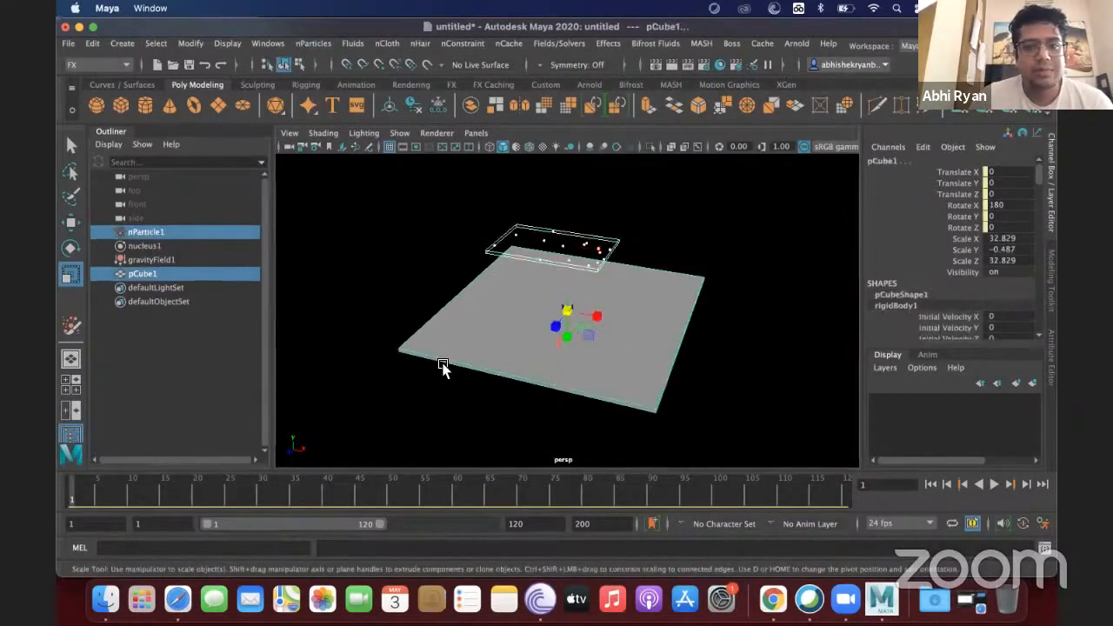
left_click(313, 44)
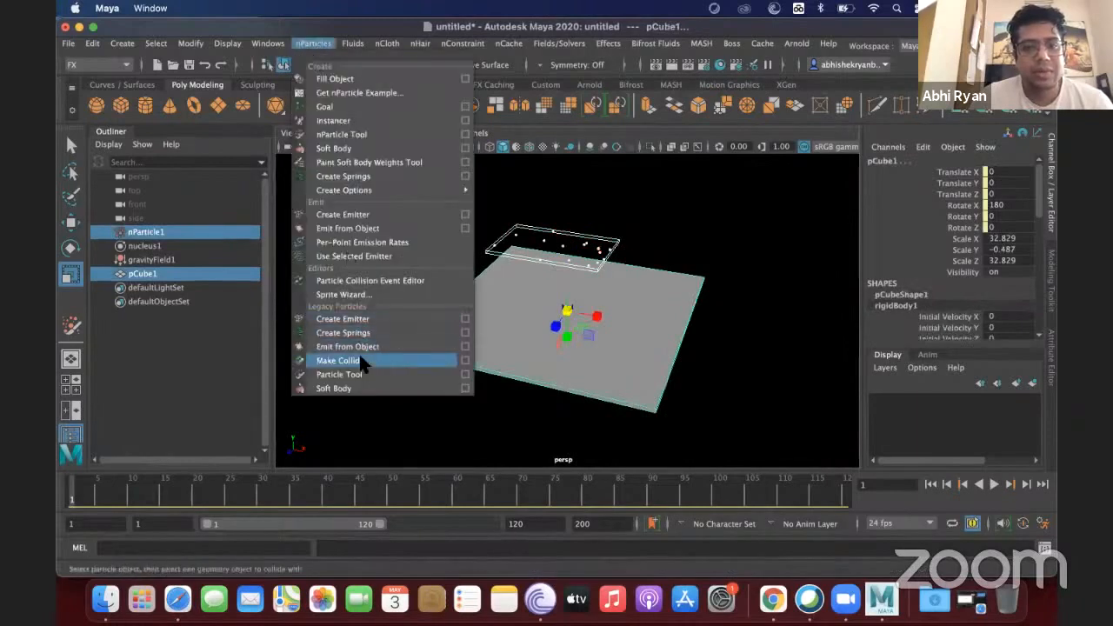
left_click(358, 360)
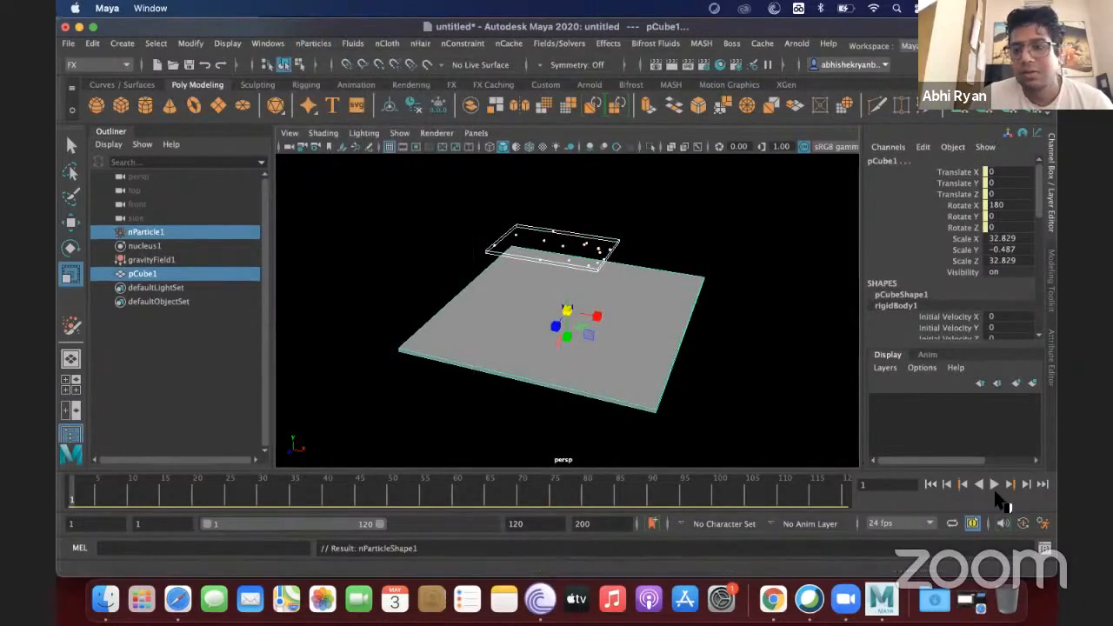
left_click(996, 487)
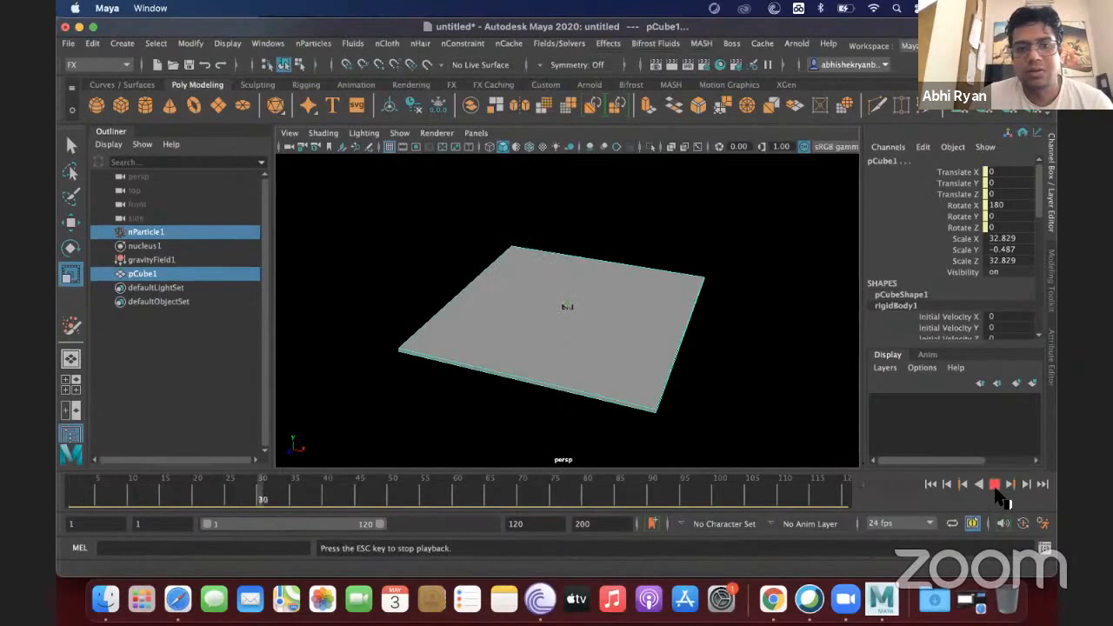
left_click(995, 485)
left_click(924, 485)
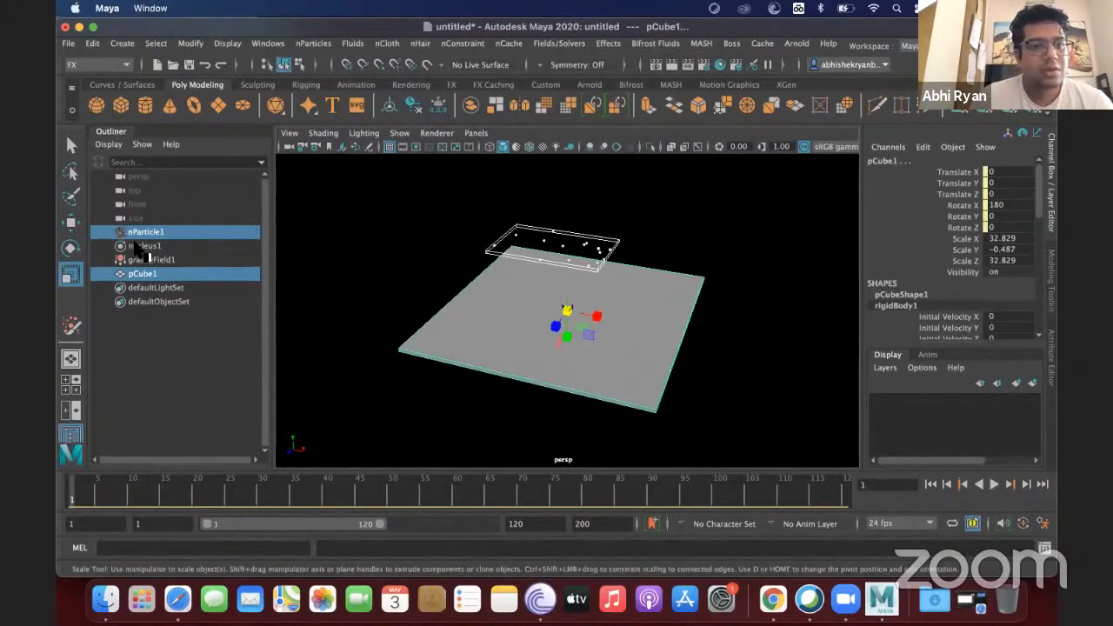
Try to create a legacy collision with the nParticles, nucleus1 and the floor slab all selected, using resilience 1, friction 0 and offset 0.01
left_click(142, 247, "ctrl")
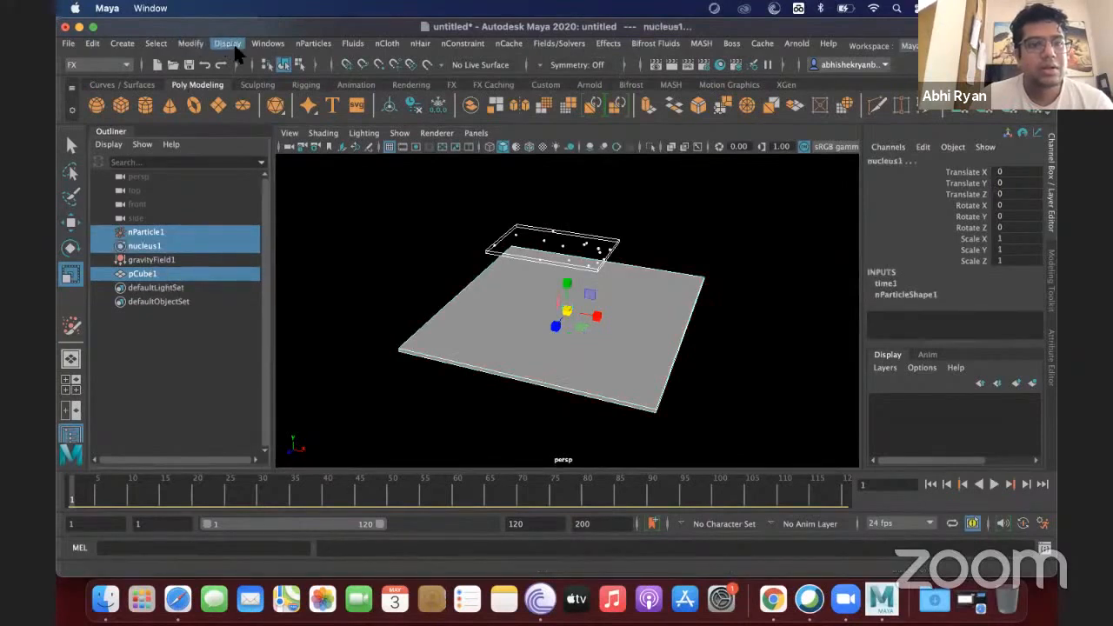
left_click(315, 44)
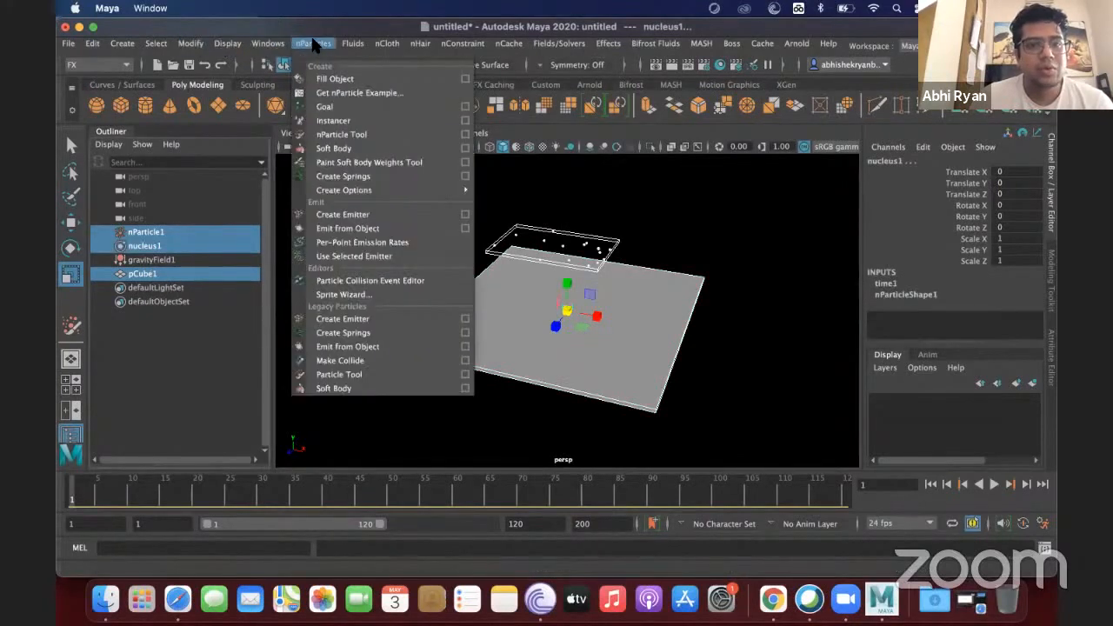
left_click(466, 361)
left_click(443, 253)
left_click(464, 279)
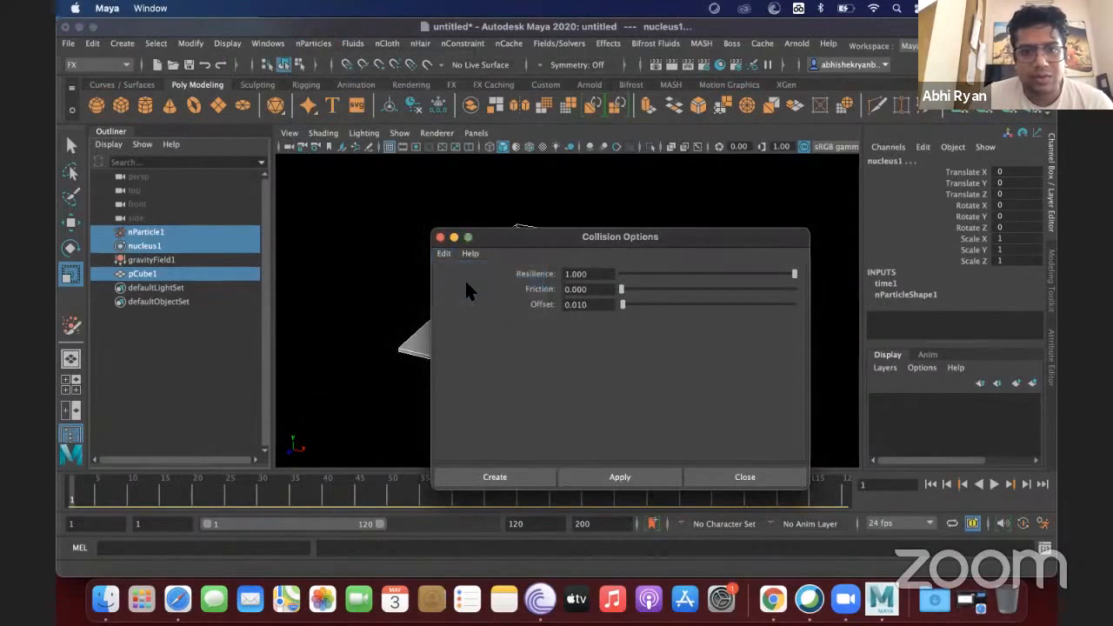
left_click_drag(513, 242, 446, 56)
left_click(426, 293)
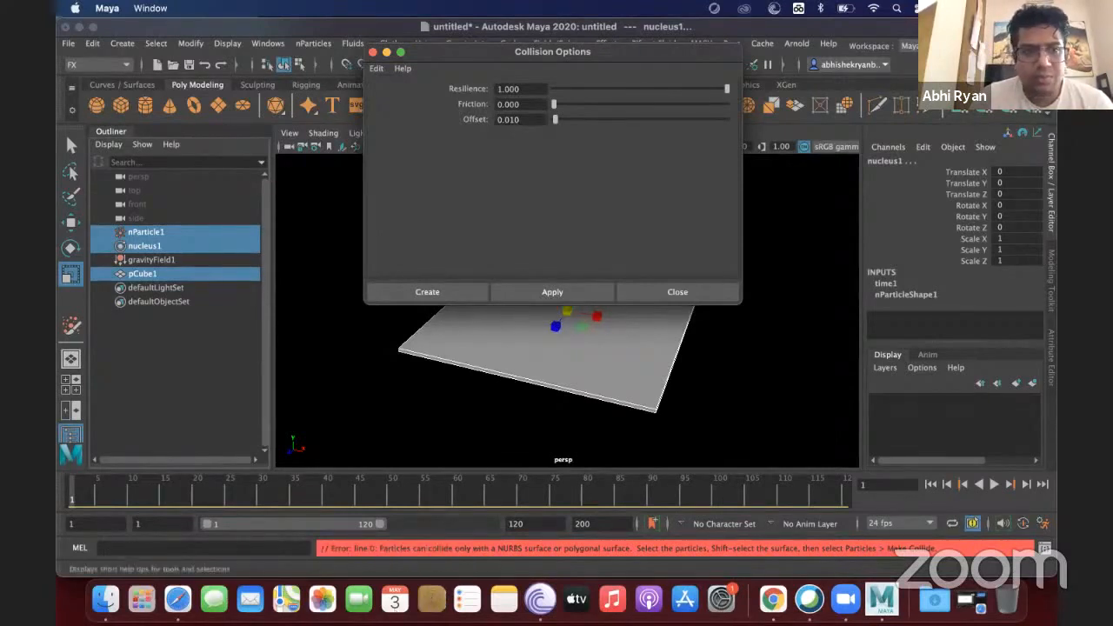
Select only the nParticles and the floor slab, create the collision with the same options, and play the simulation to test it
left_click(160, 249)
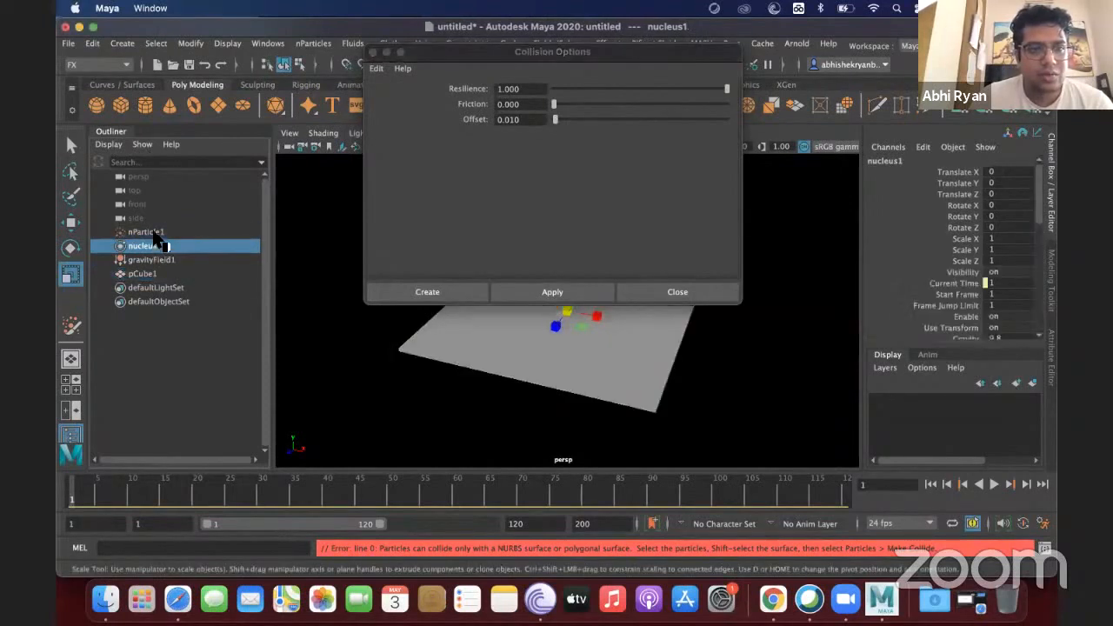
left_click(157, 234)
left_click(146, 273, "shift")
left_click(155, 232)
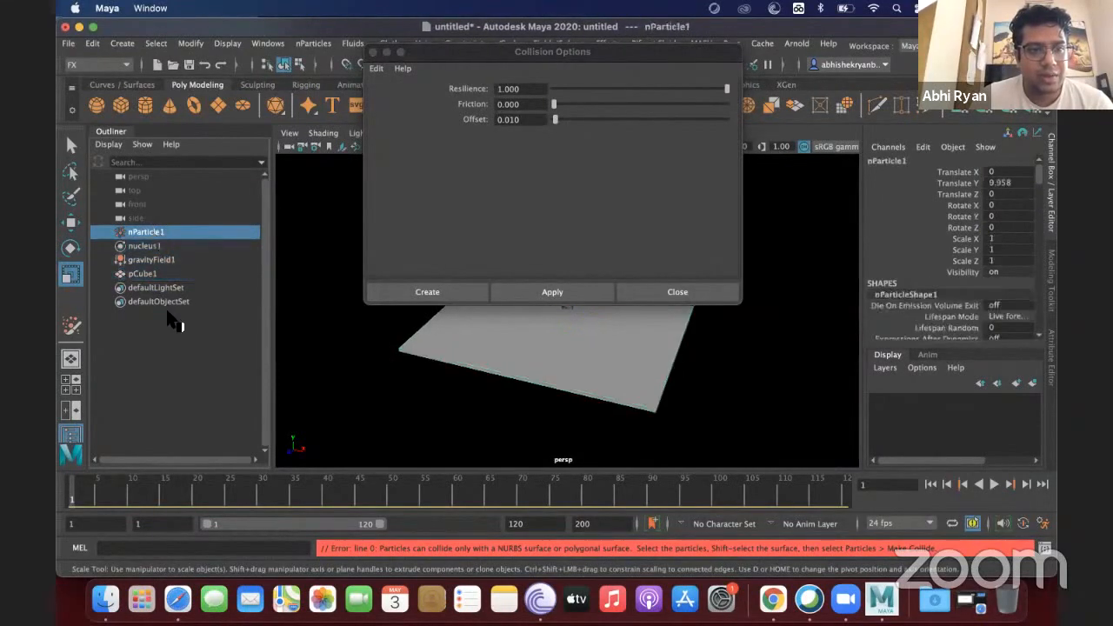
left_click(150, 260, "ctrl")
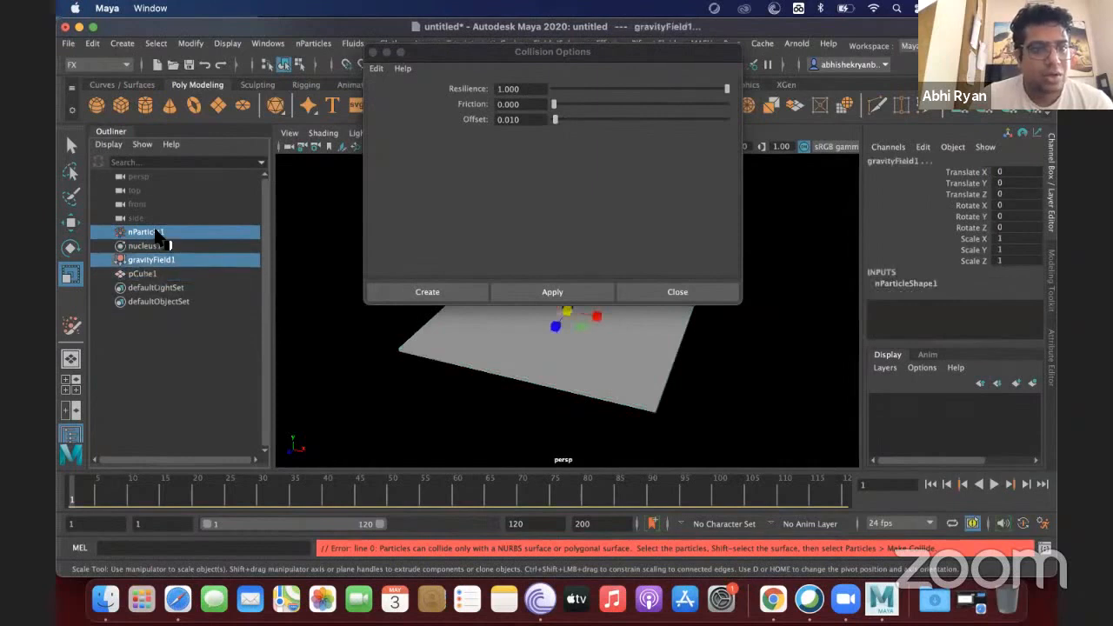
left_click(156, 233)
left_click(143, 275, "shift")
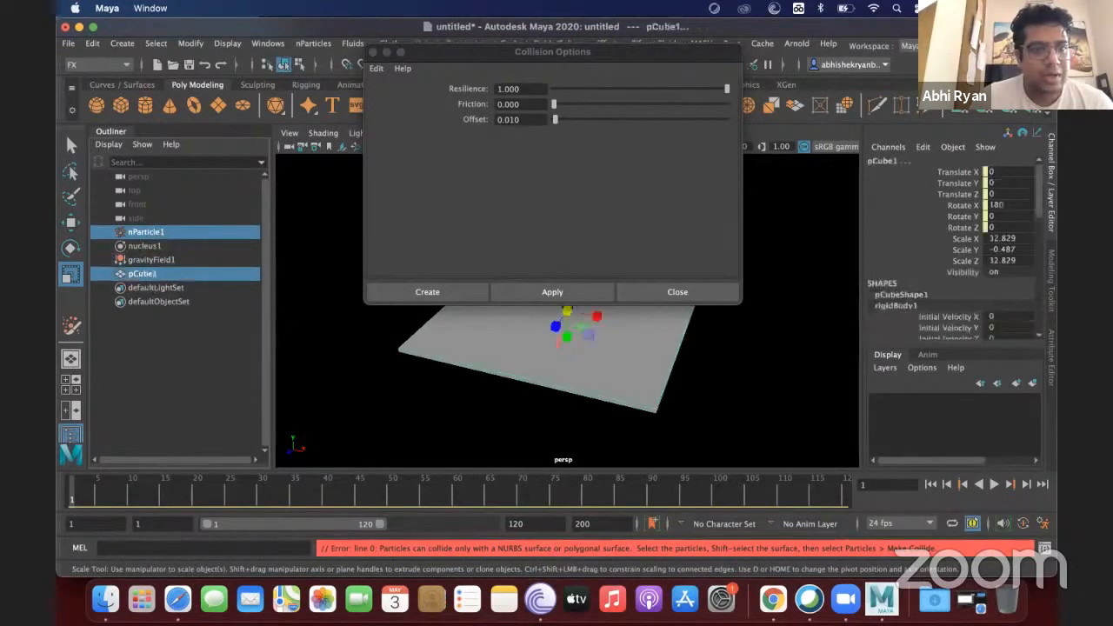
left_click(427, 291)
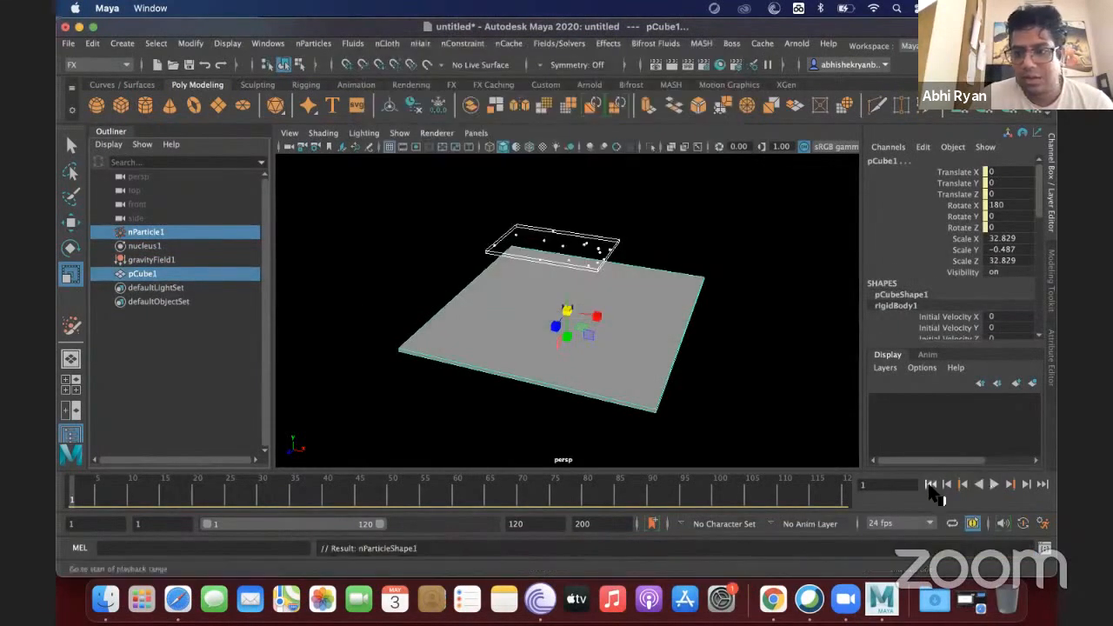
left_click(994, 485)
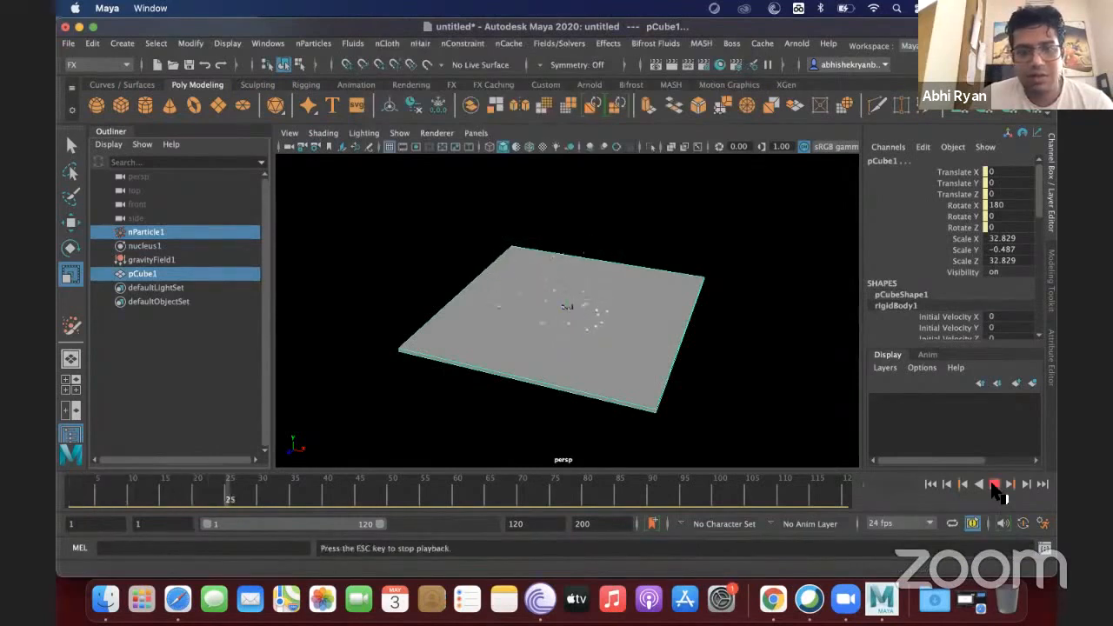
left_click(931, 486)
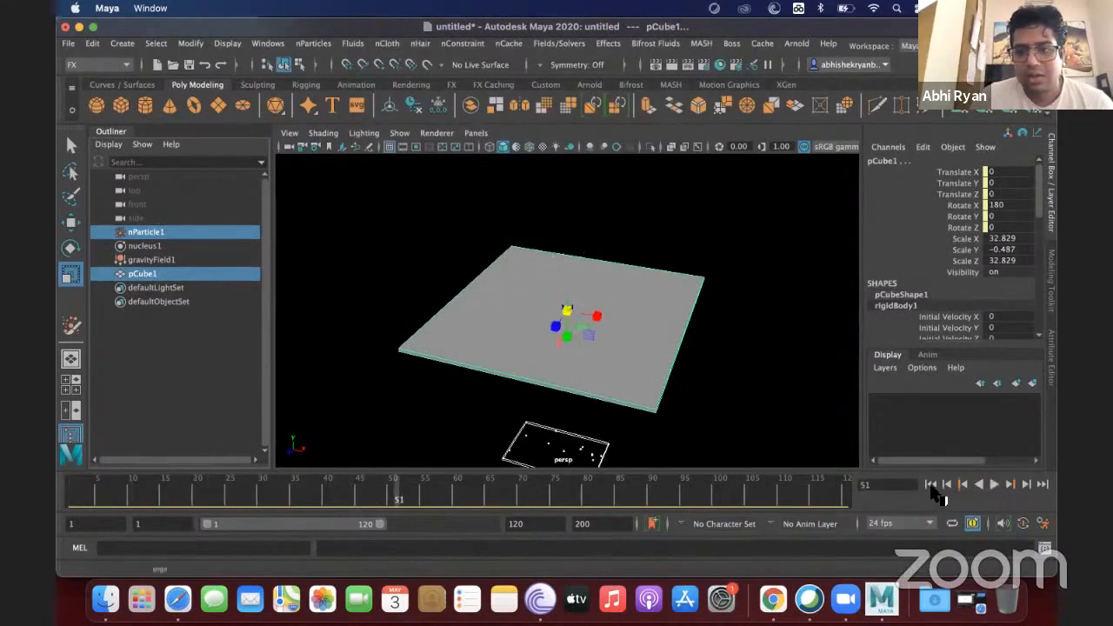
Examine the attributes of nucleus1, the nParticle transform and the nParticle shape for settings that affect collisions
left_click(669, 383)
left_click_drag(669, 383, 644, 343, "alt")
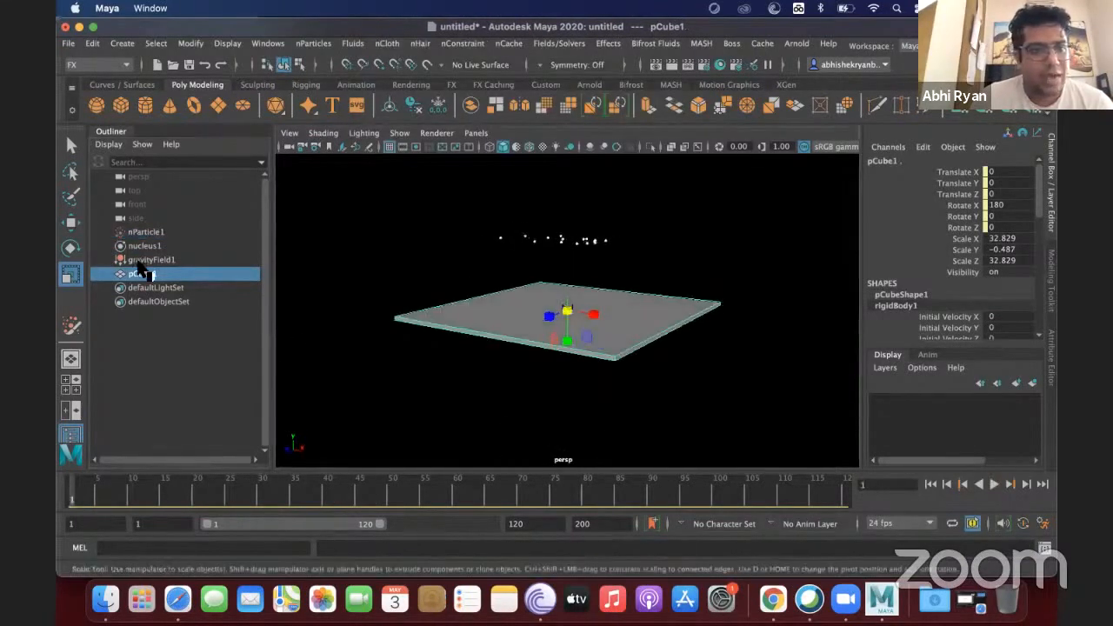
left_click(137, 260)
left_click(137, 247)
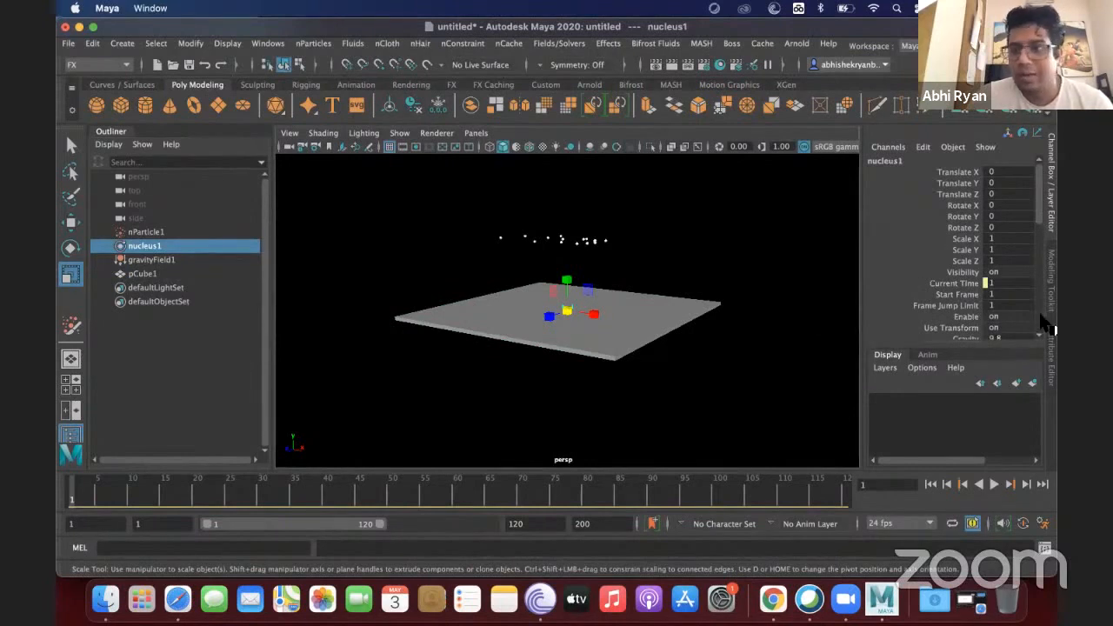
left_click(1055, 373)
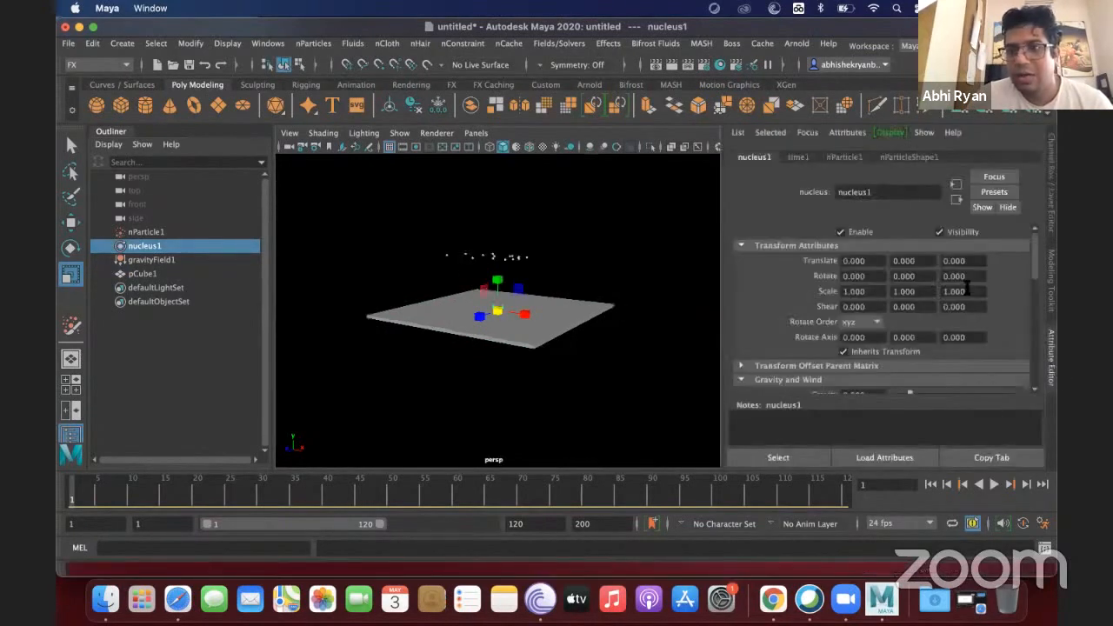
left_click(889, 157)
left_click(837, 156)
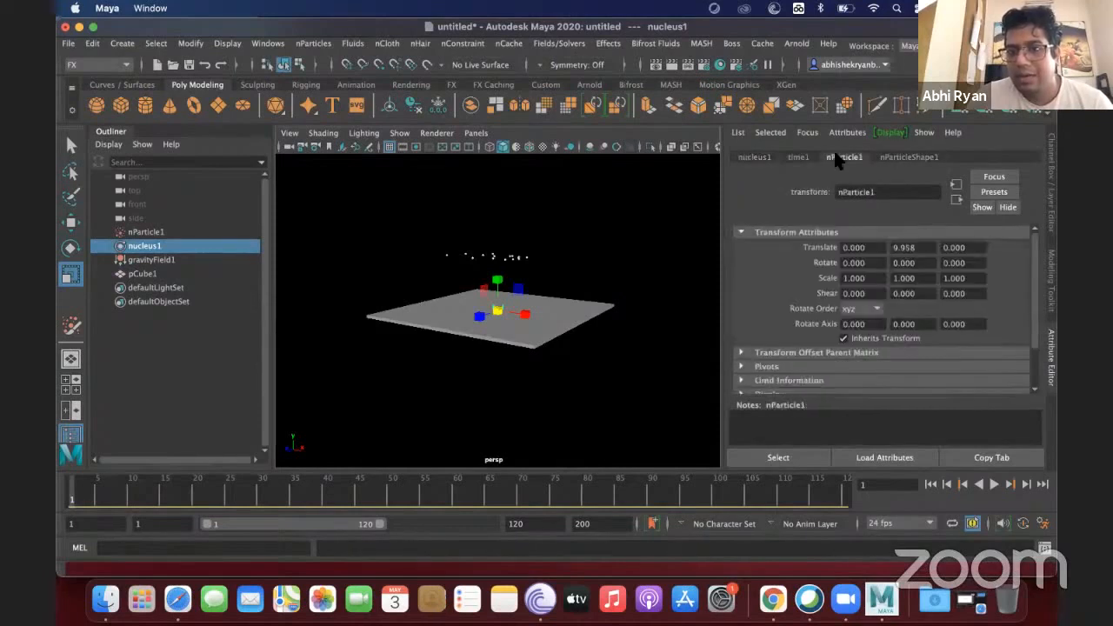
scroll(861, 333, "down", 3)
scroll(862, 335, "up", 3)
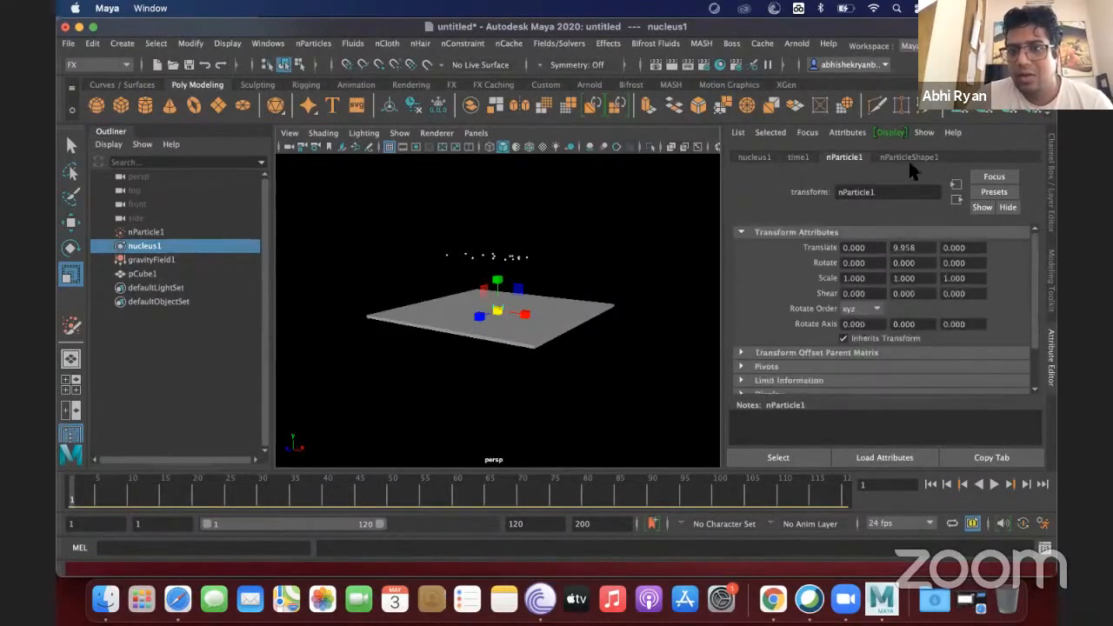
left_click(908, 157)
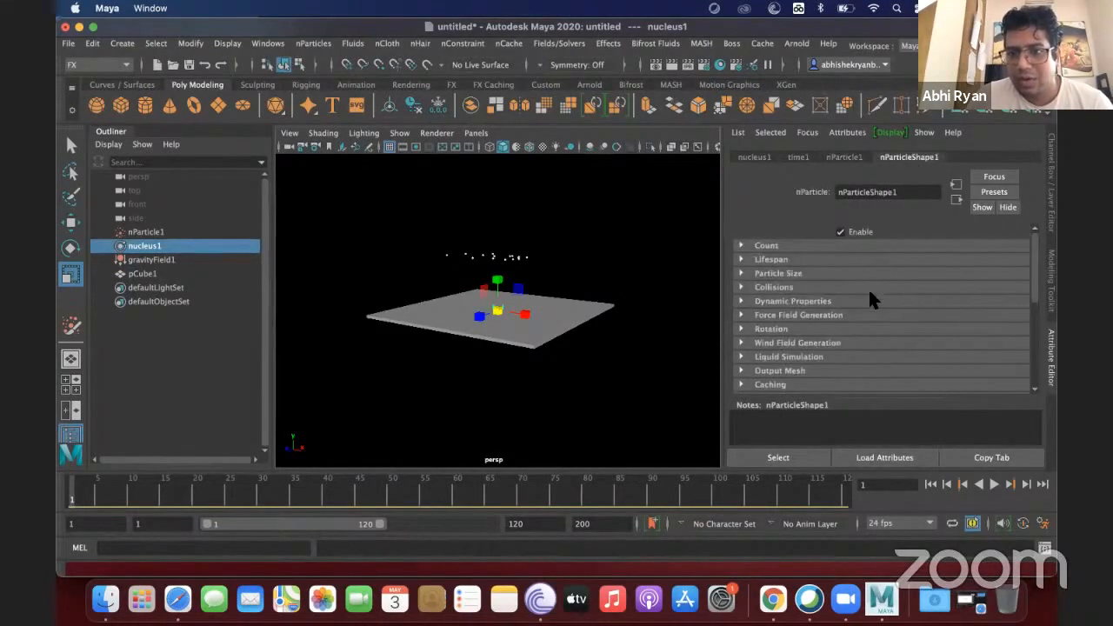
scroll(848, 300, "down", 3)
scroll(823, 324, "down", 5)
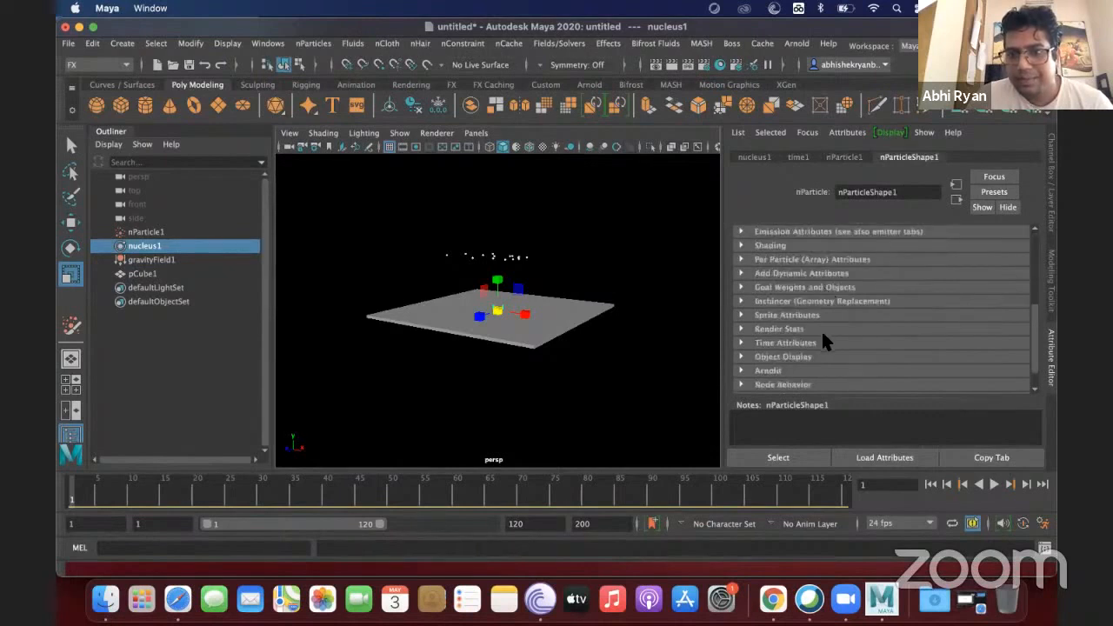
Enable the ground plane on the nucleus1 solver and play the simulation twice to test the particles landing
left_click(762, 157)
scroll(793, 338, "down", 5)
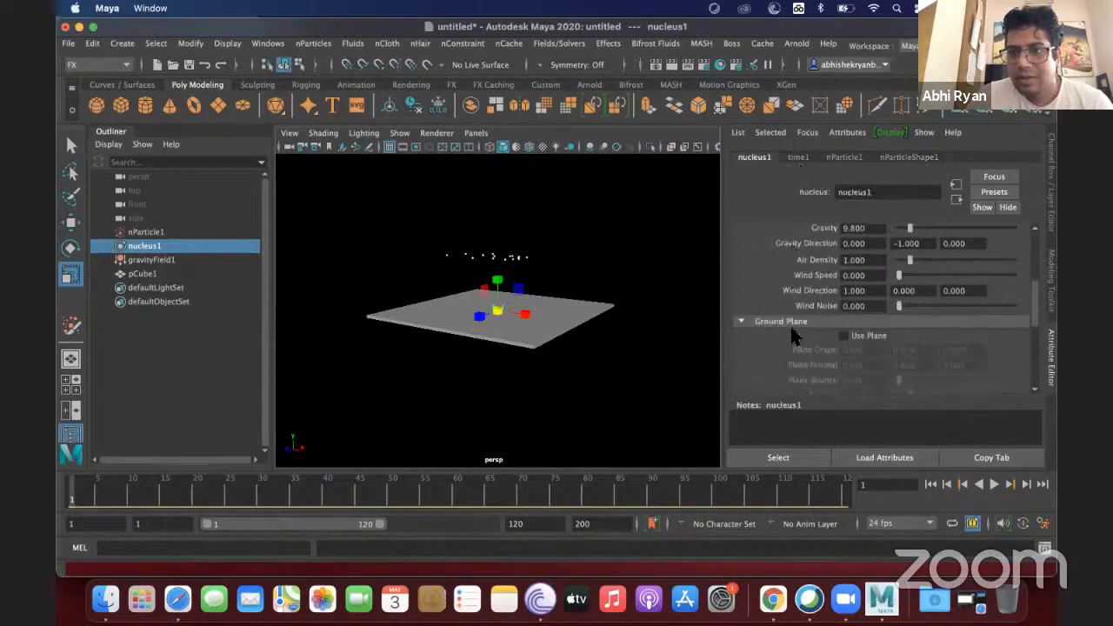
left_click(845, 337)
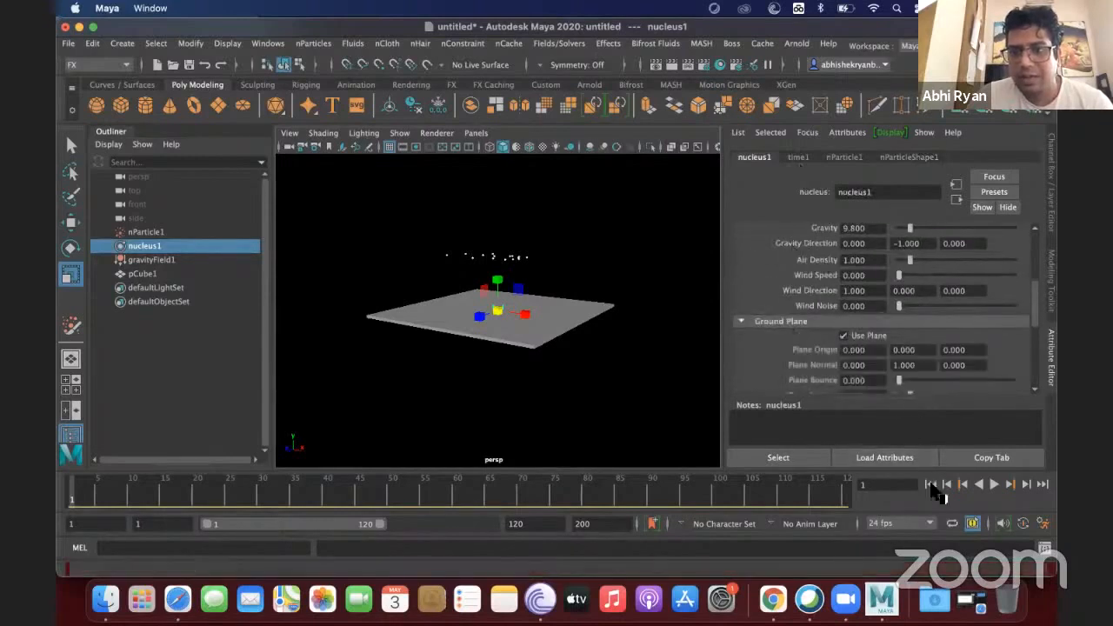
left_click(994, 486)
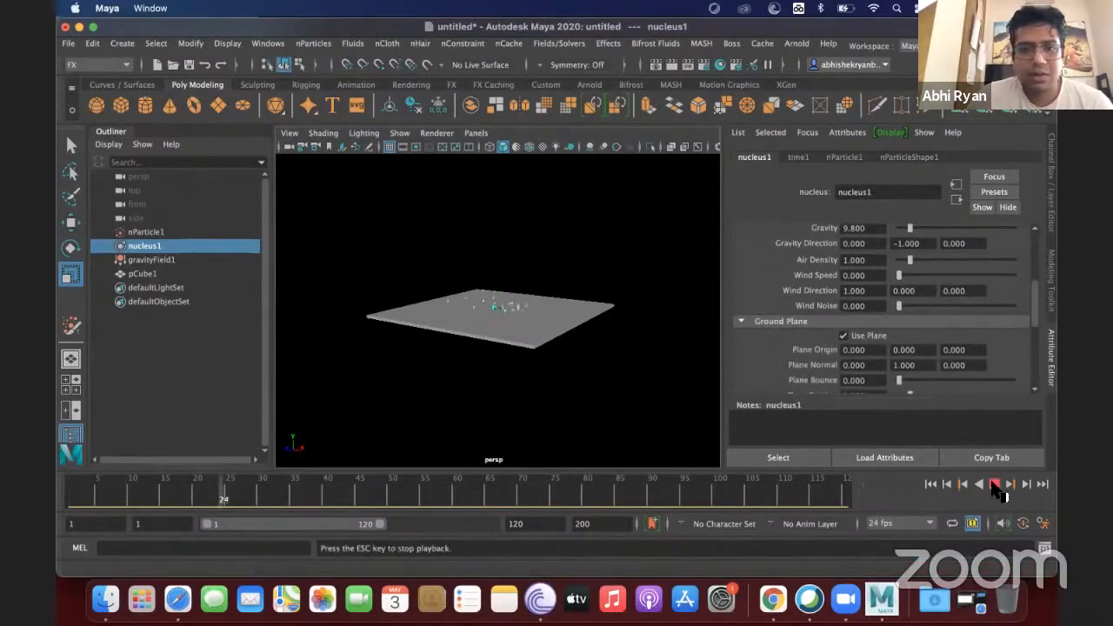
left_click(947, 485)
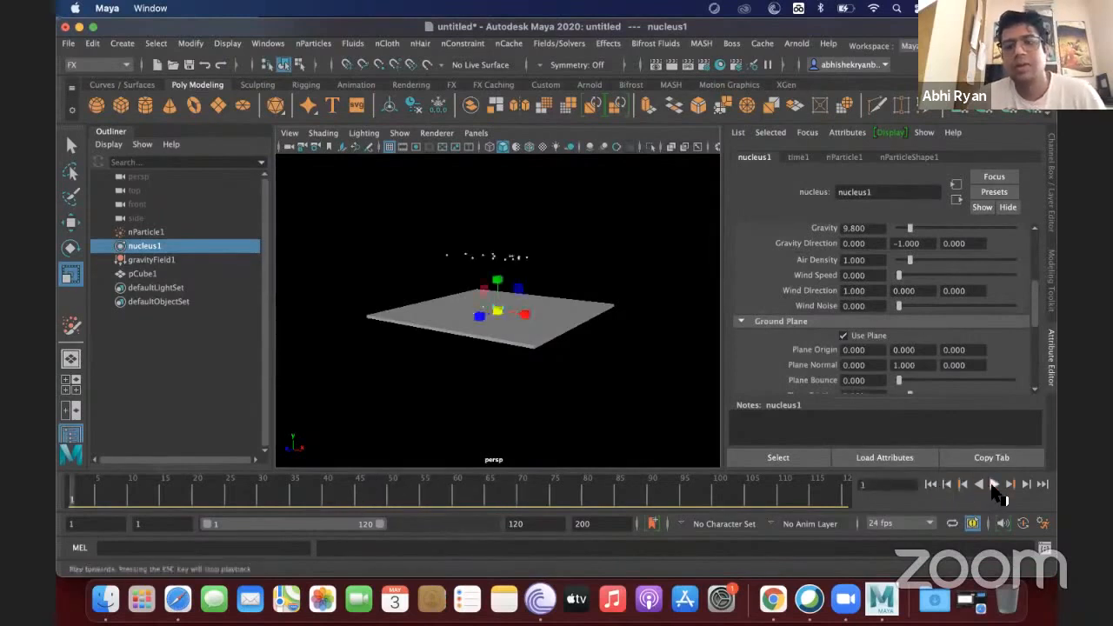
left_click(994, 485)
left_click(995, 485)
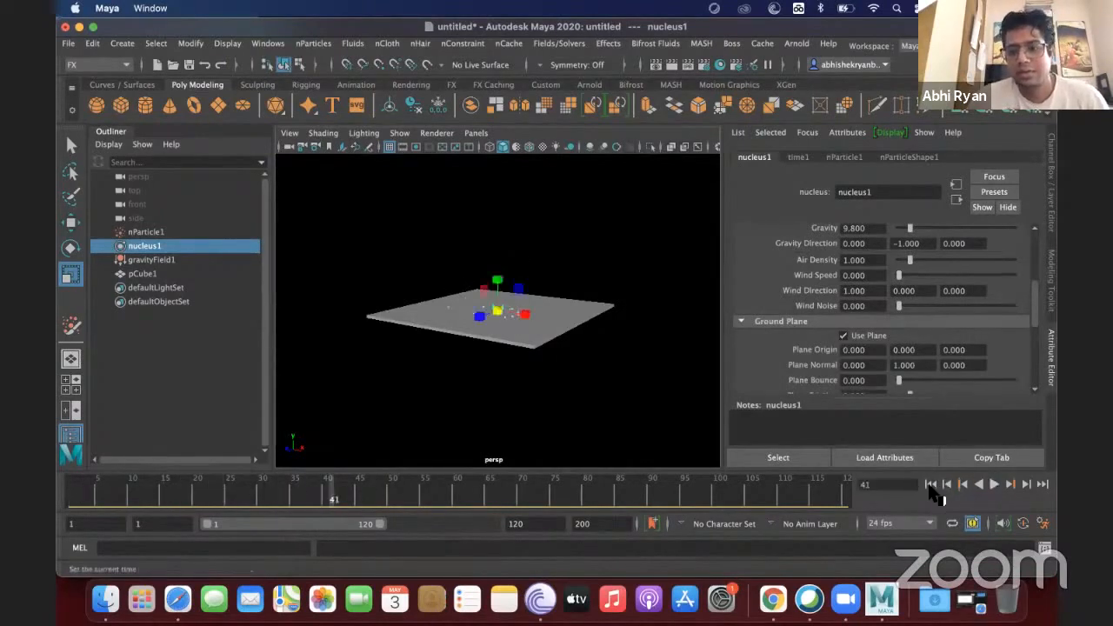
left_click(931, 485)
Select the nParticles and replay the falling simulation, returning to the first frame
left_click_drag(444, 251, 577, 274)
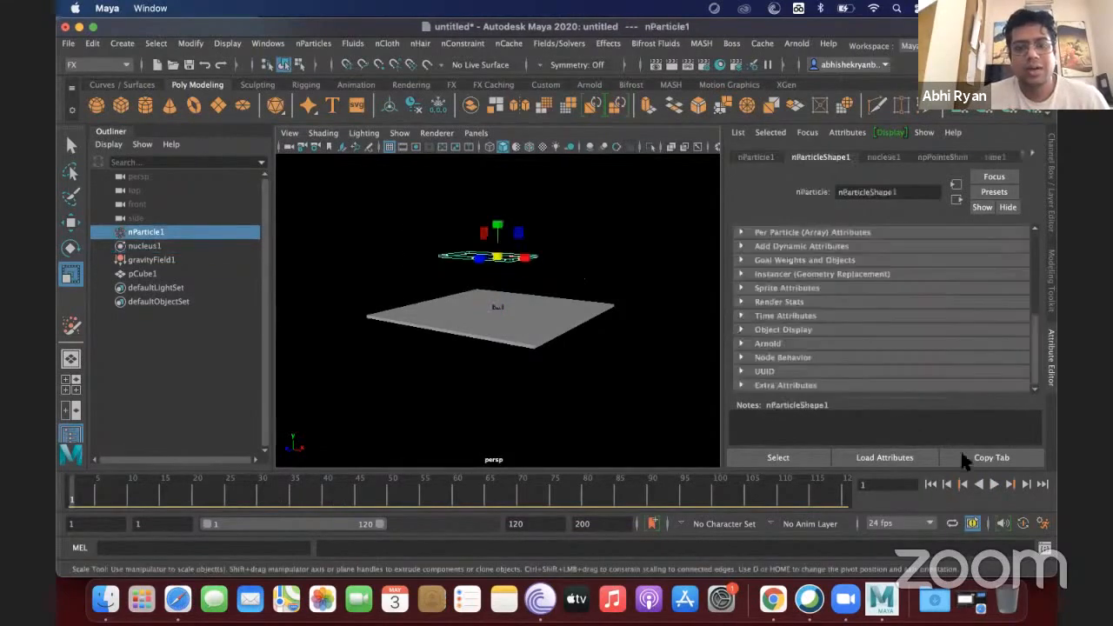
left_click(995, 485)
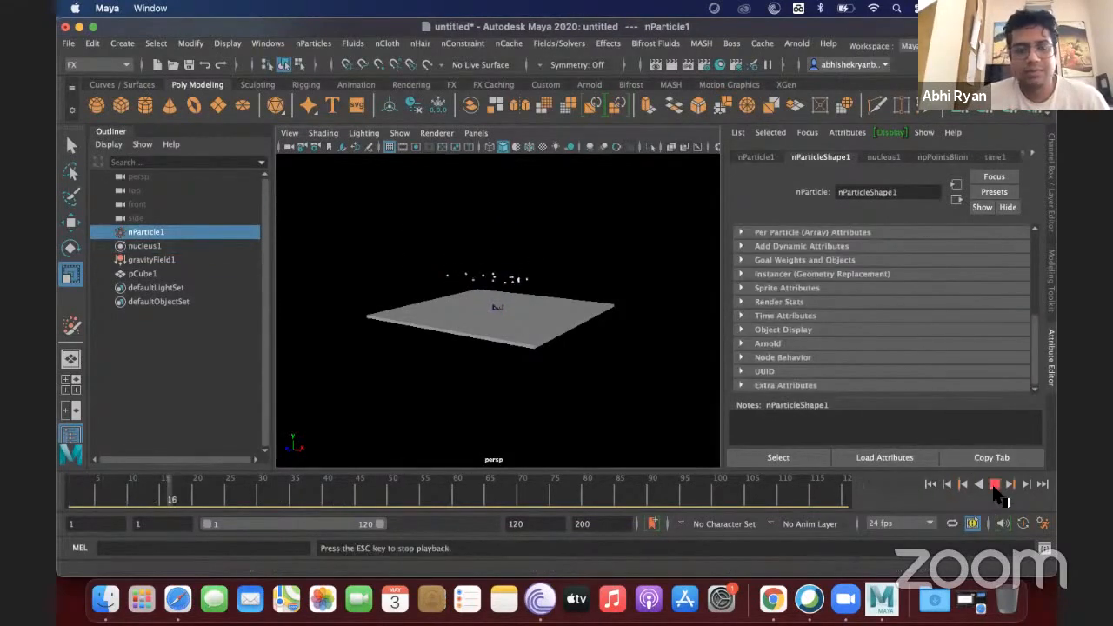
left_click(995, 485)
left_click(930, 485)
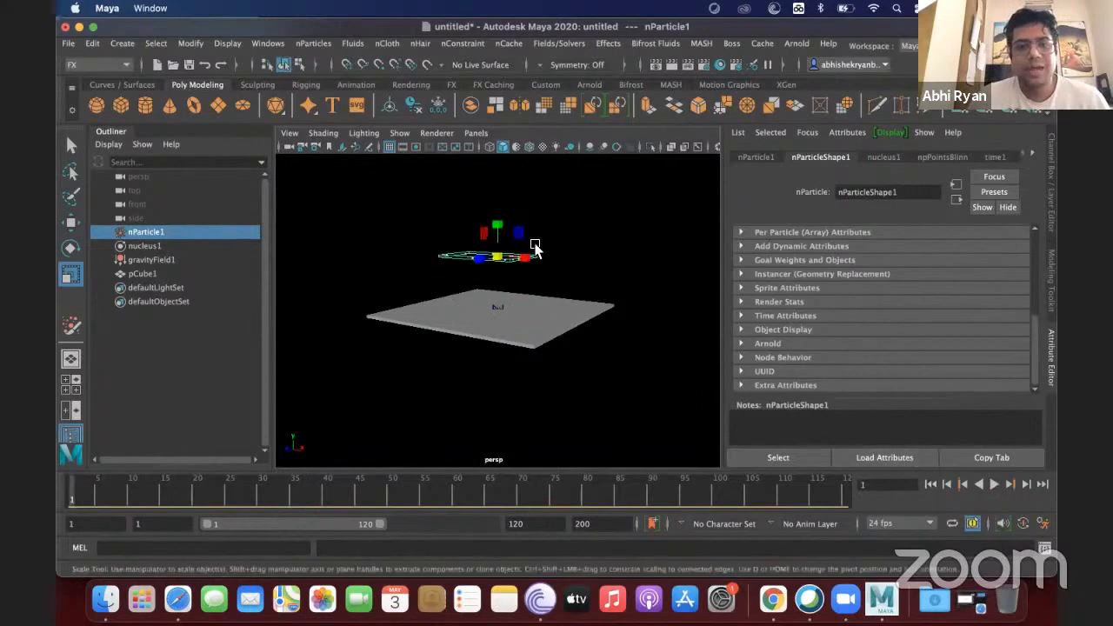
Add a Newton field to the selected nParticles and move it to about 20.77 in X and 17.59 in Y
left_click(436, 280)
key("super+z")
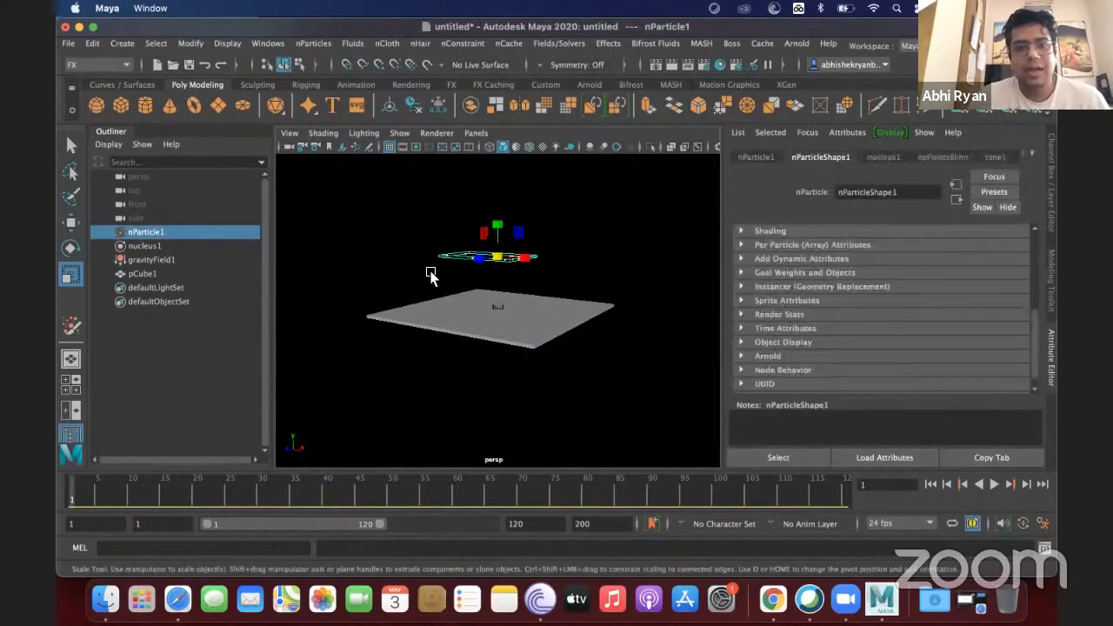
left_click(553, 44)
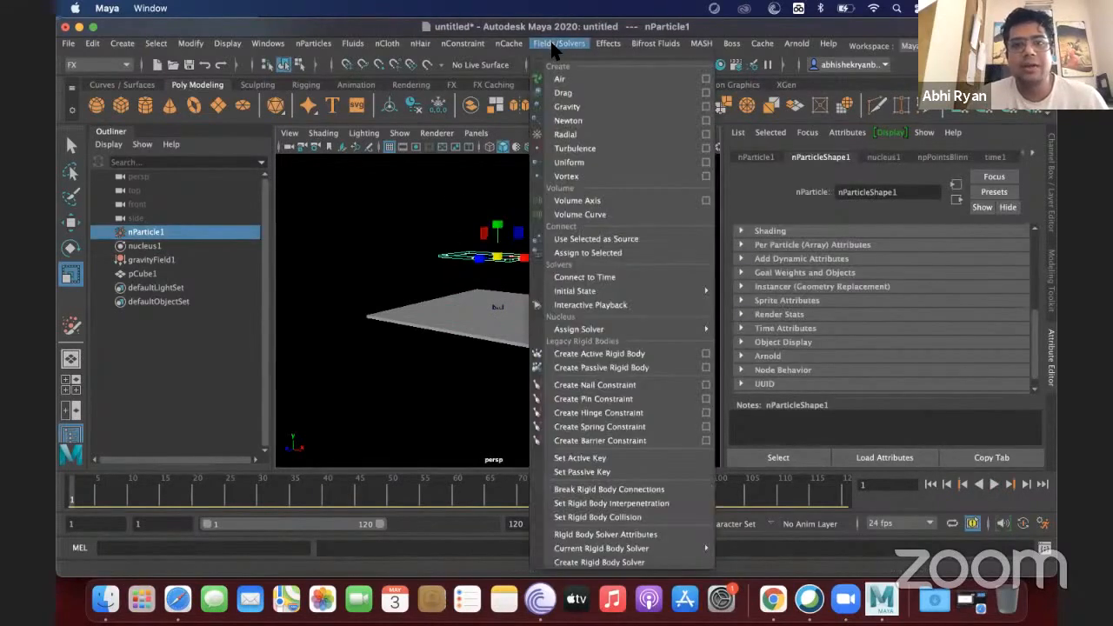
left_click(607, 123)
key("w")
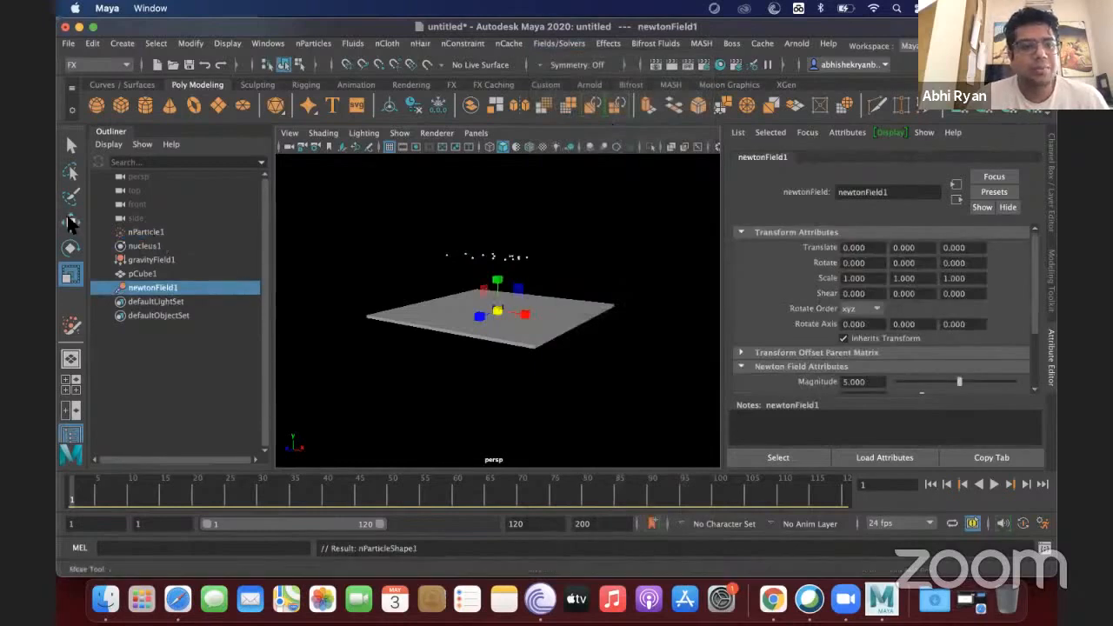
left_click_drag(499, 273, 510, 151)
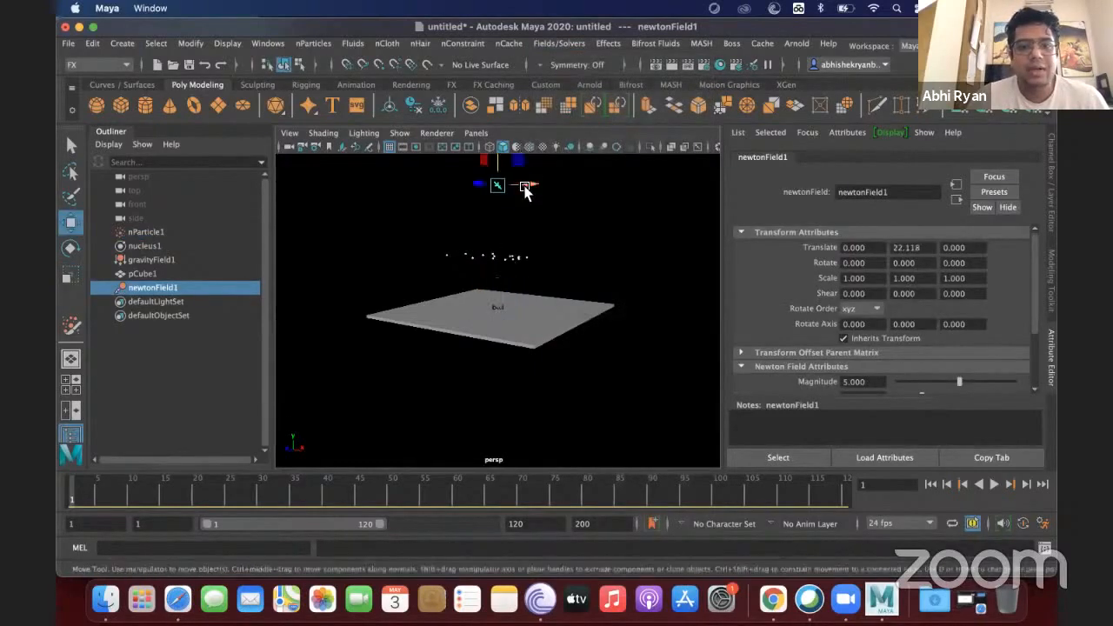
left_click_drag(525, 189, 623, 200)
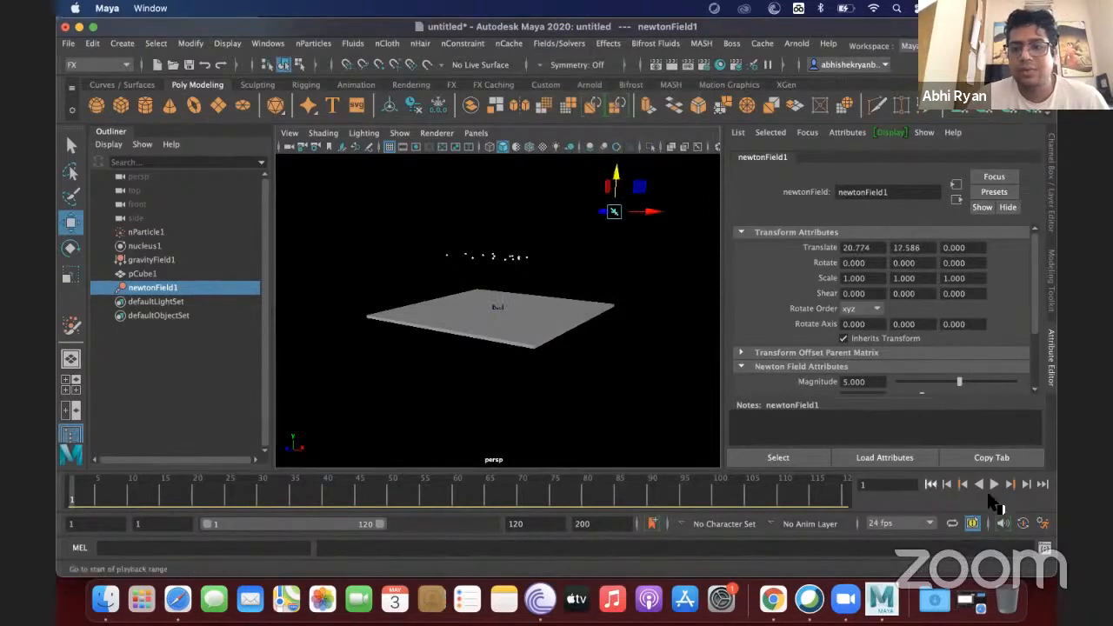
Test the Newton field's pull in playback, raising its magnitude to 100 and replaying from the first frame
left_click(995, 487)
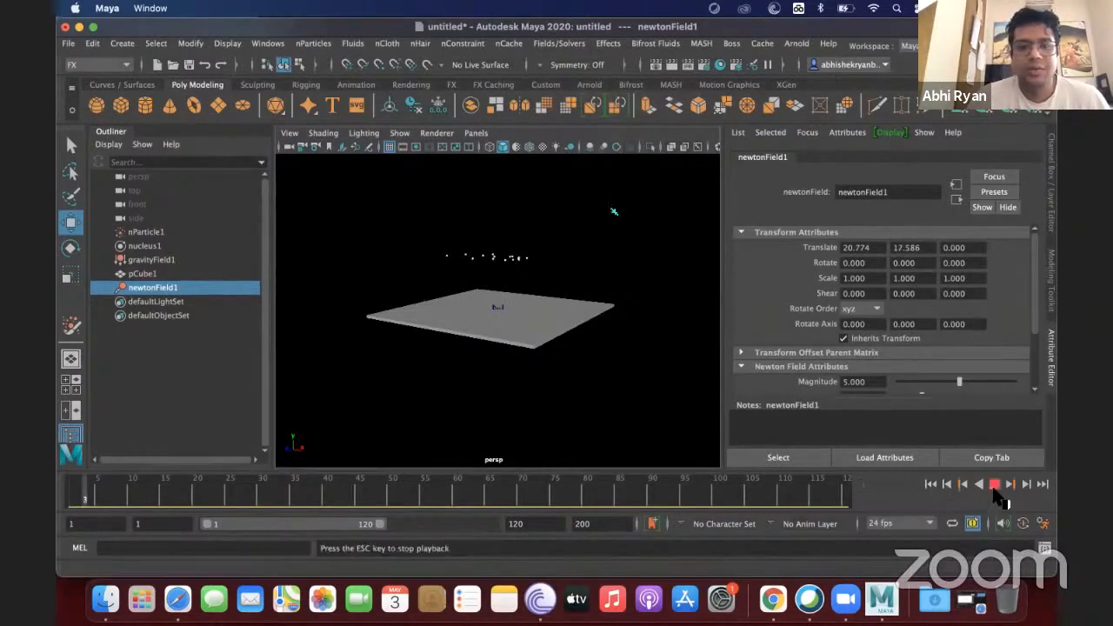
left_click(994, 485)
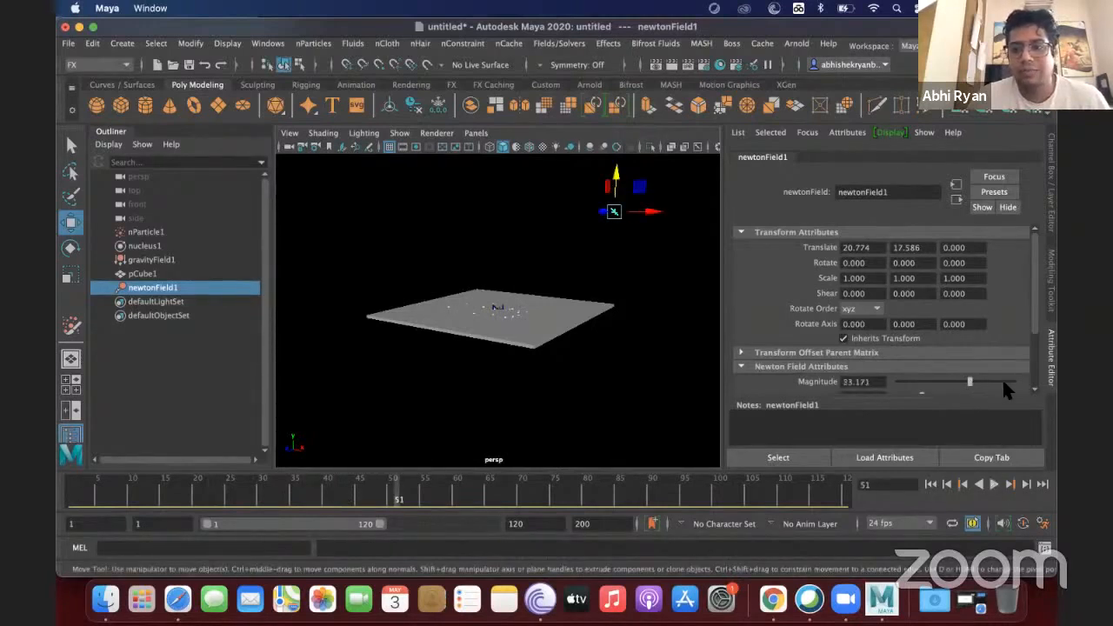
left_click(930, 485)
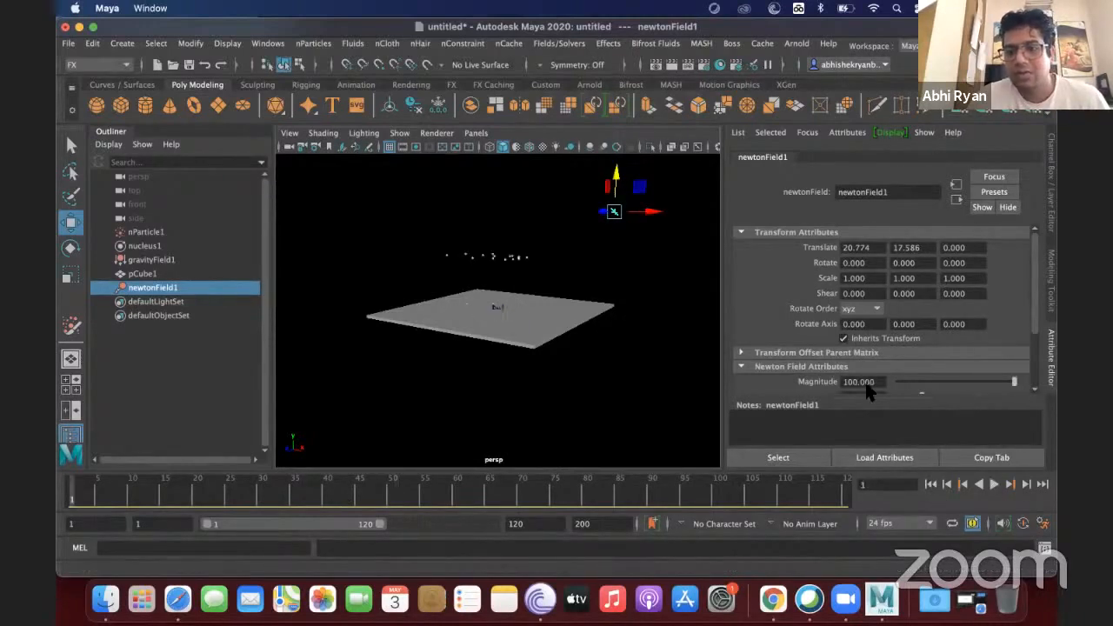
left_click(995, 485)
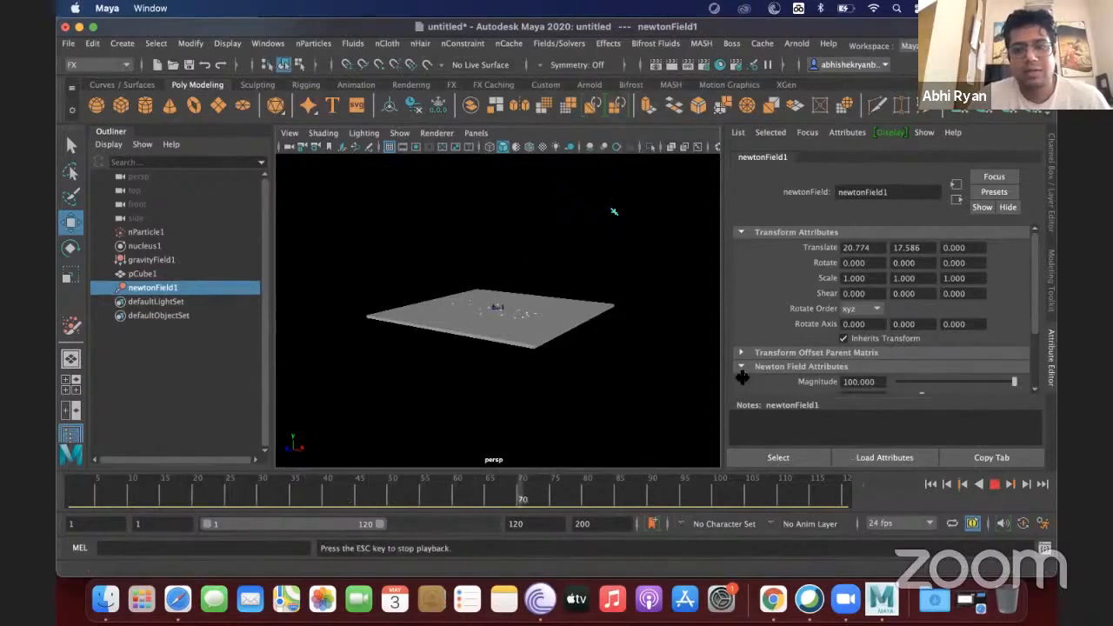
Raise the Newton field's magnitude to 1000 and replay the simulation from the first frame
left_click(996, 487)
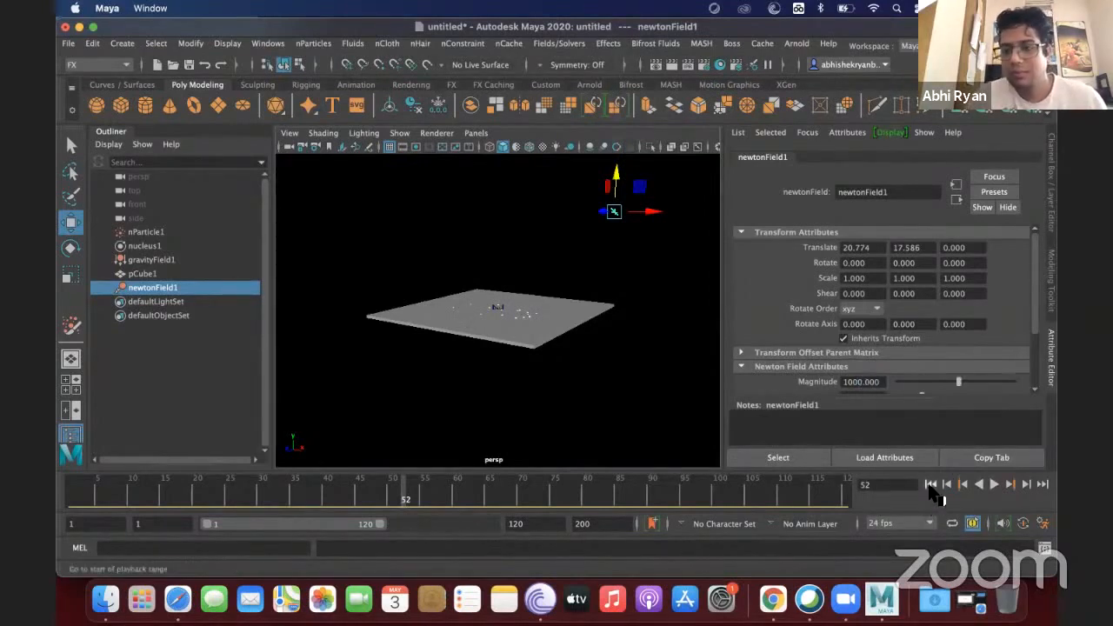
left_click(995, 486)
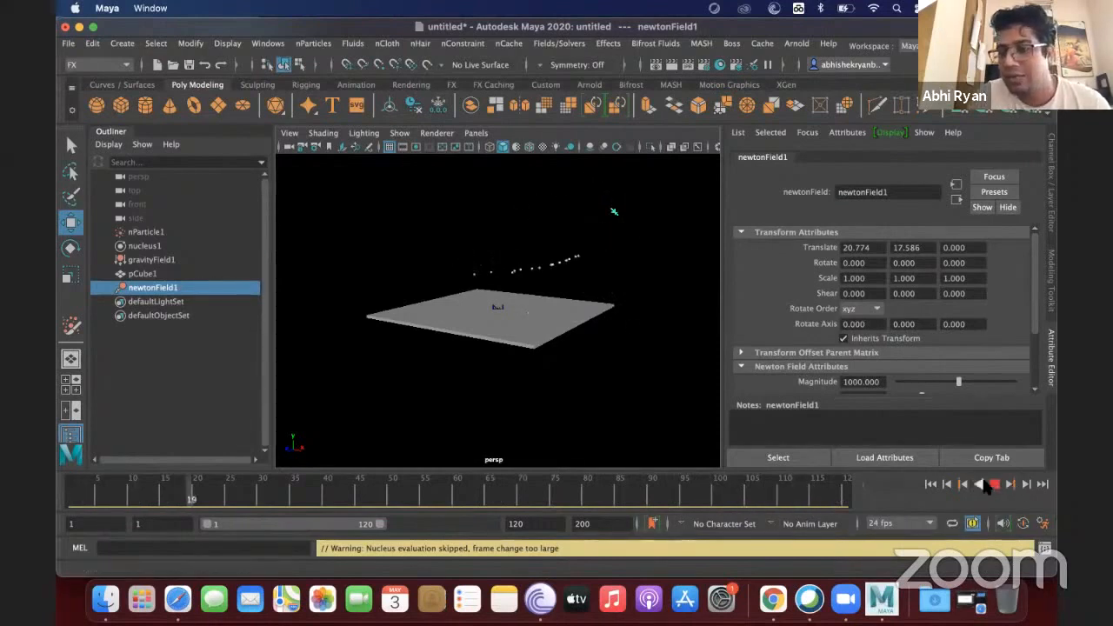
left_click(994, 486)
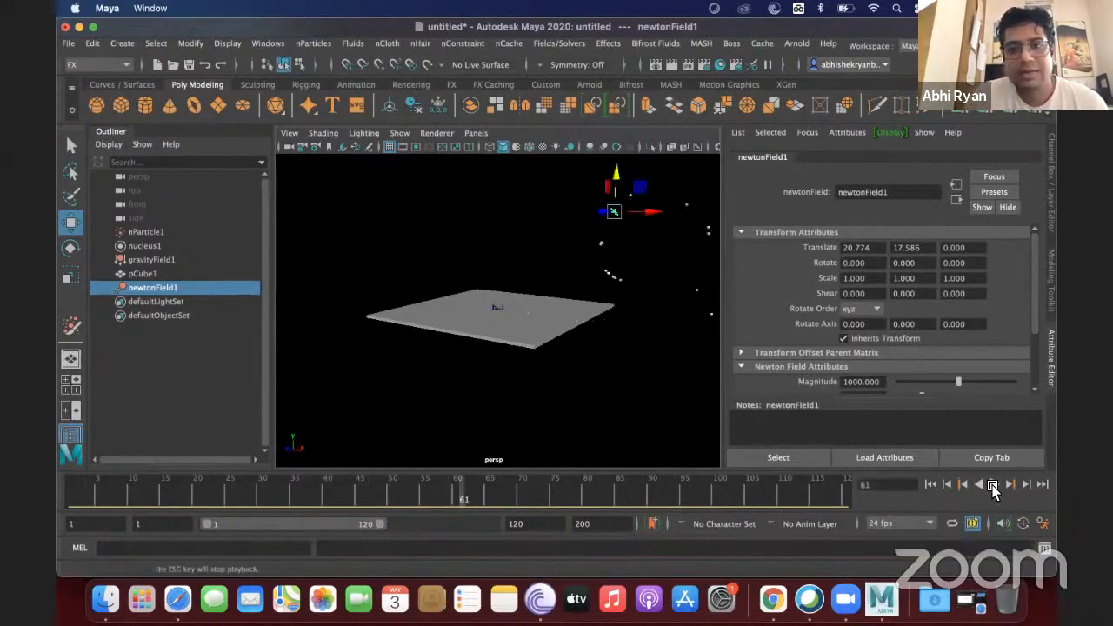
Start a new scene without saving the current one and create an nParticle emitter at the origin
left_click(68, 44)
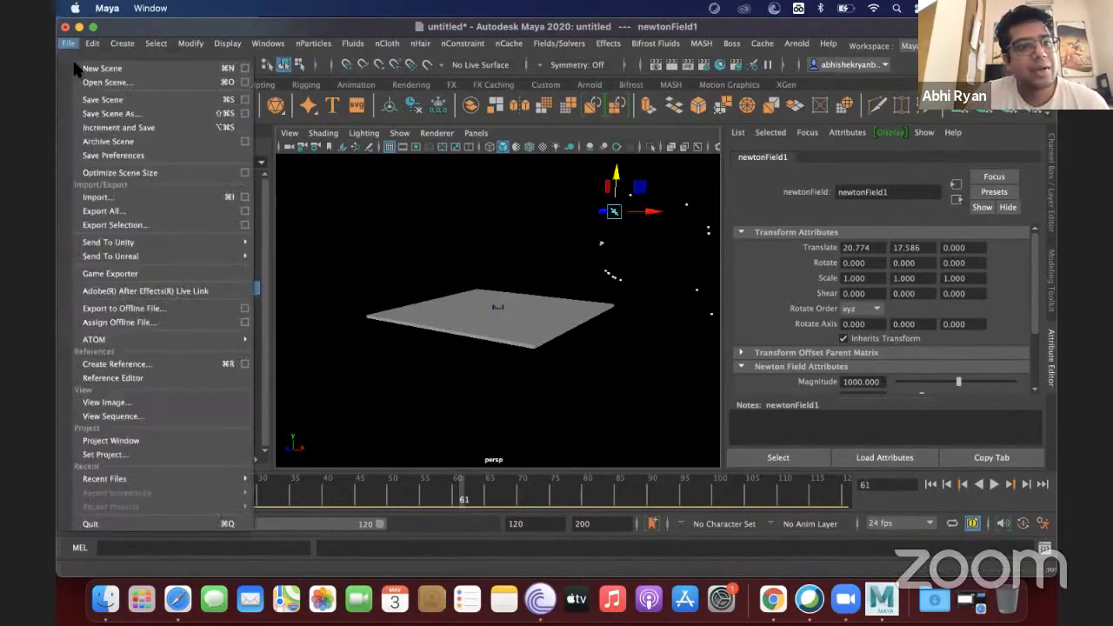
left_click(87, 68)
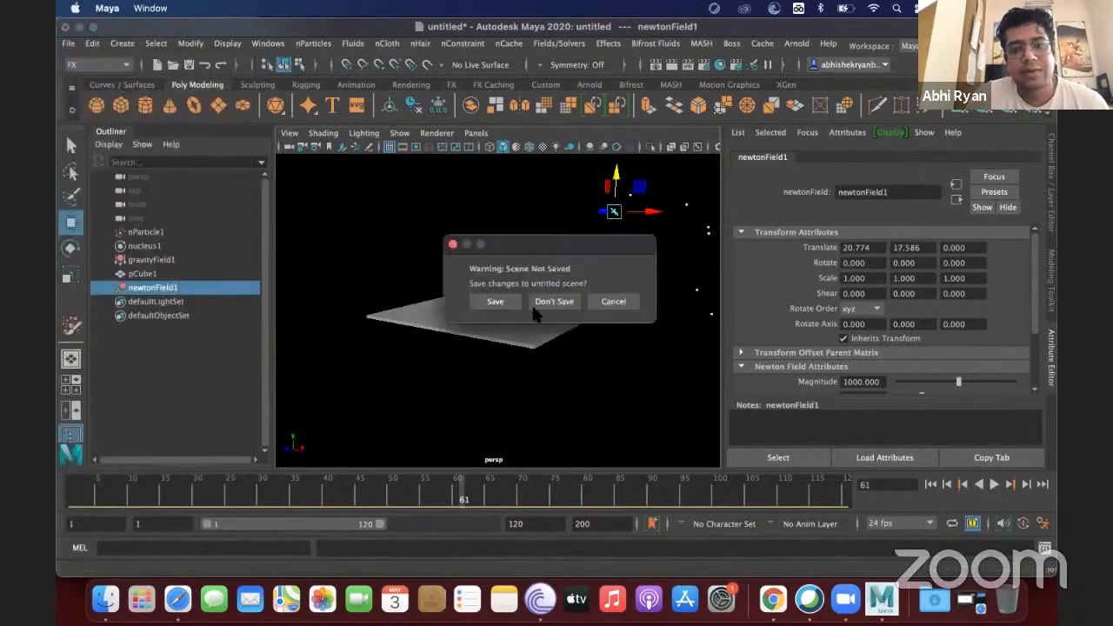
left_click(547, 302)
left_click(315, 44)
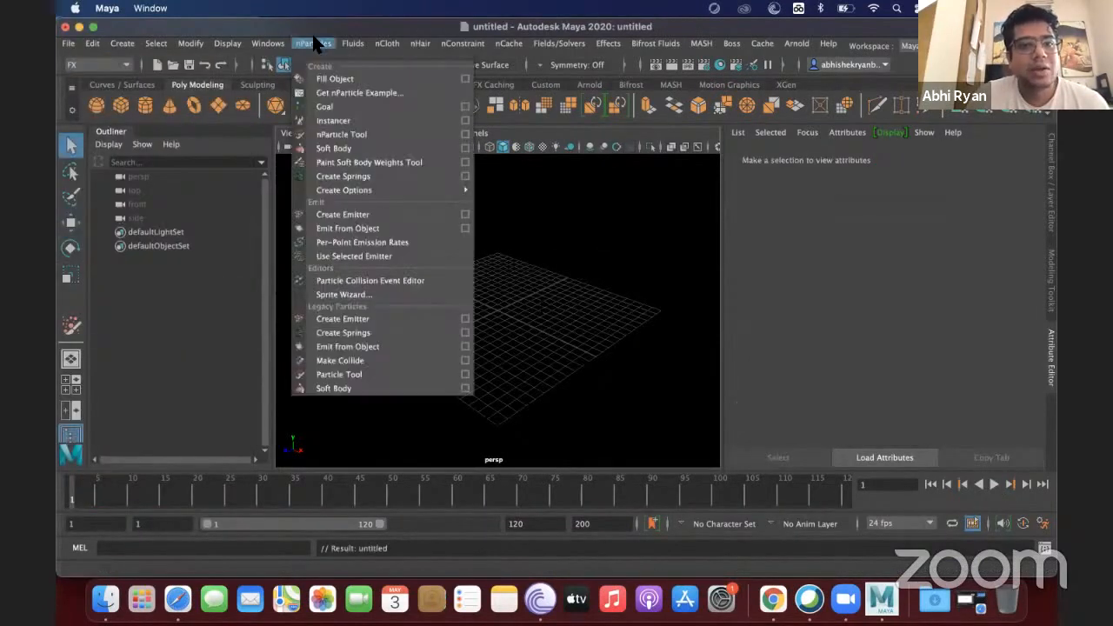
left_click(352, 219)
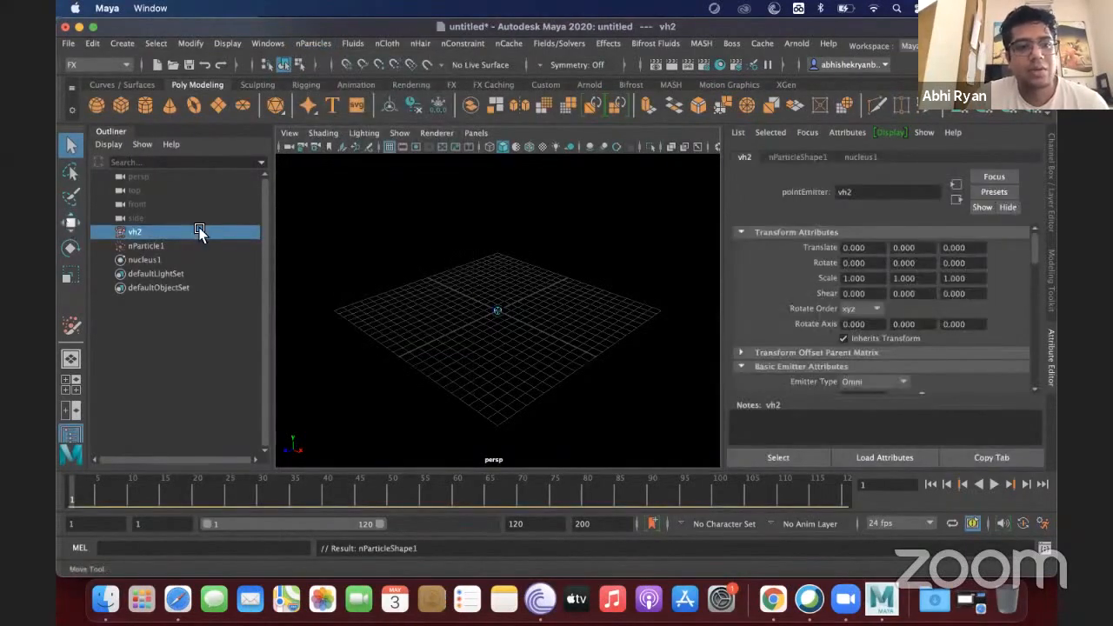
Move the emitter and nucleus together high above the grid and play the simulation to test the falling particles
left_click(71, 222)
left_click(438, 290)
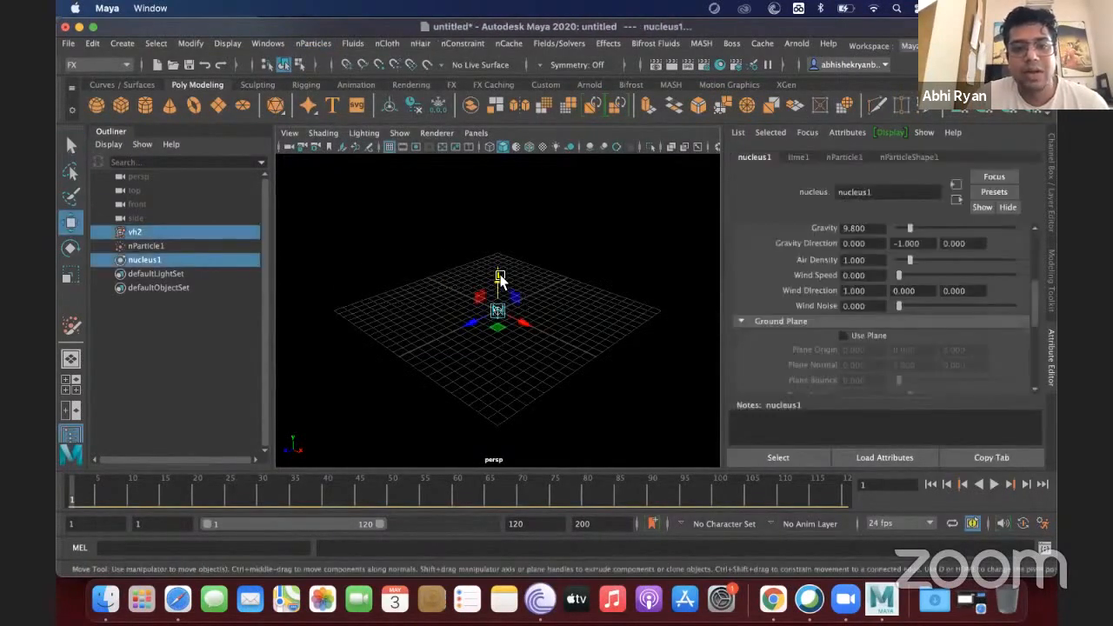
left_click_drag(498, 274, 498, 149)
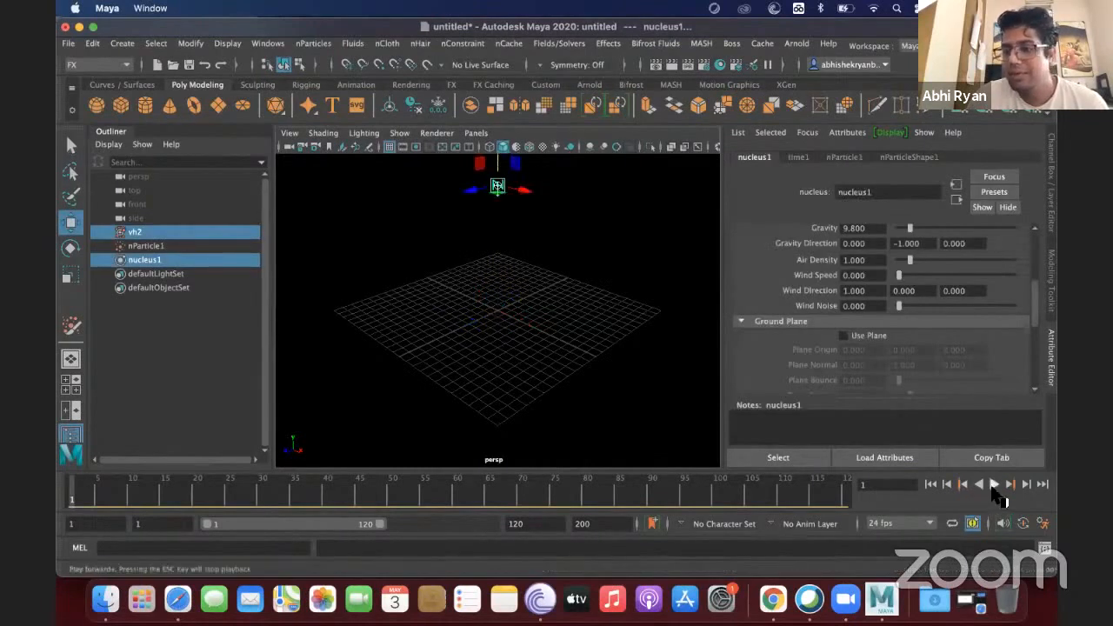
left_click(994, 487)
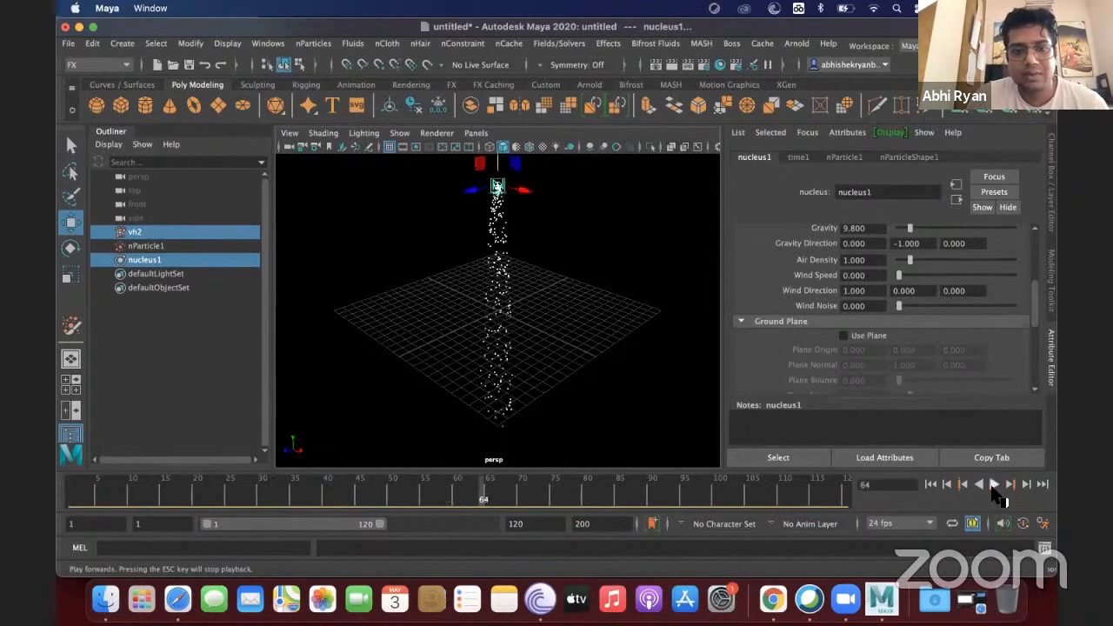
left_click(994, 487)
Select the emitted nParticles and add a Vortex field to them
left_click_drag(472, 310, 601, 396)
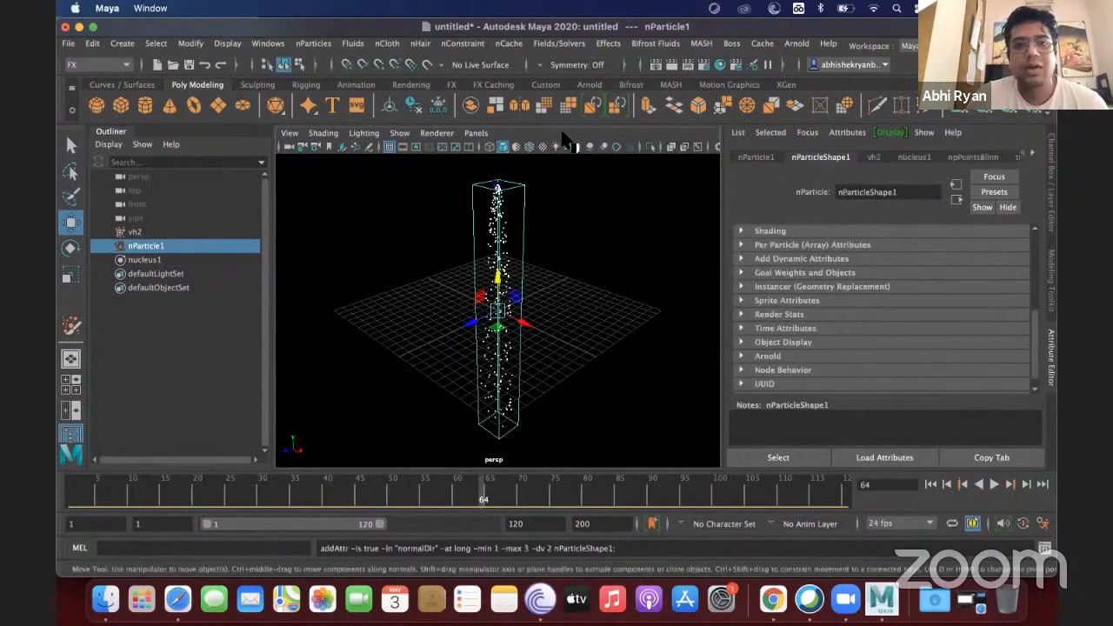
left_click(607, 44)
mouse_move(560, 44)
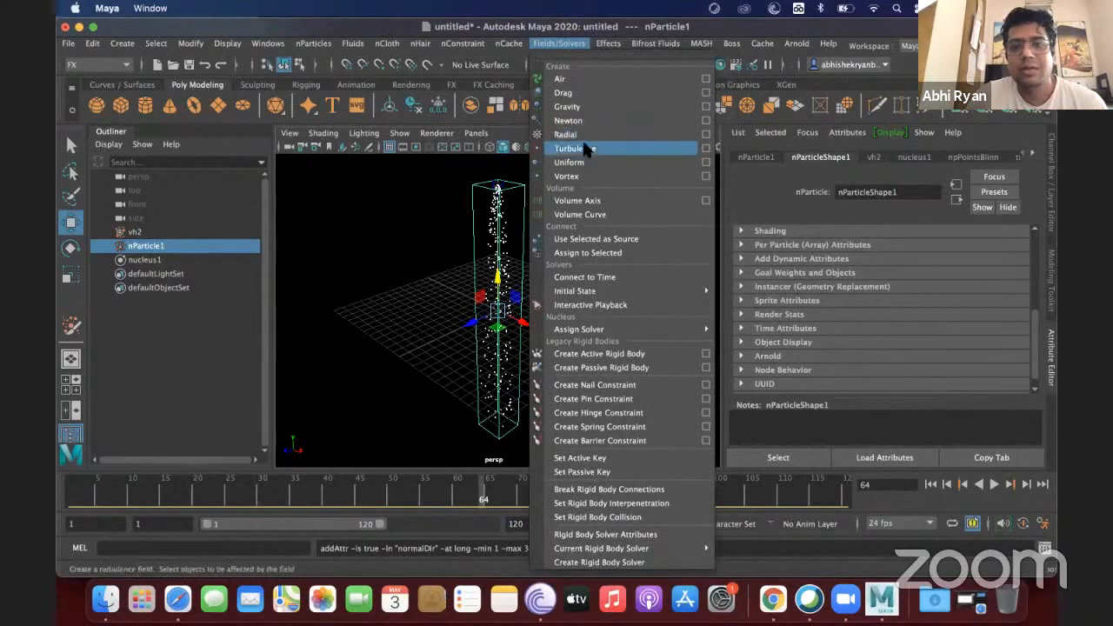
left_click(574, 178)
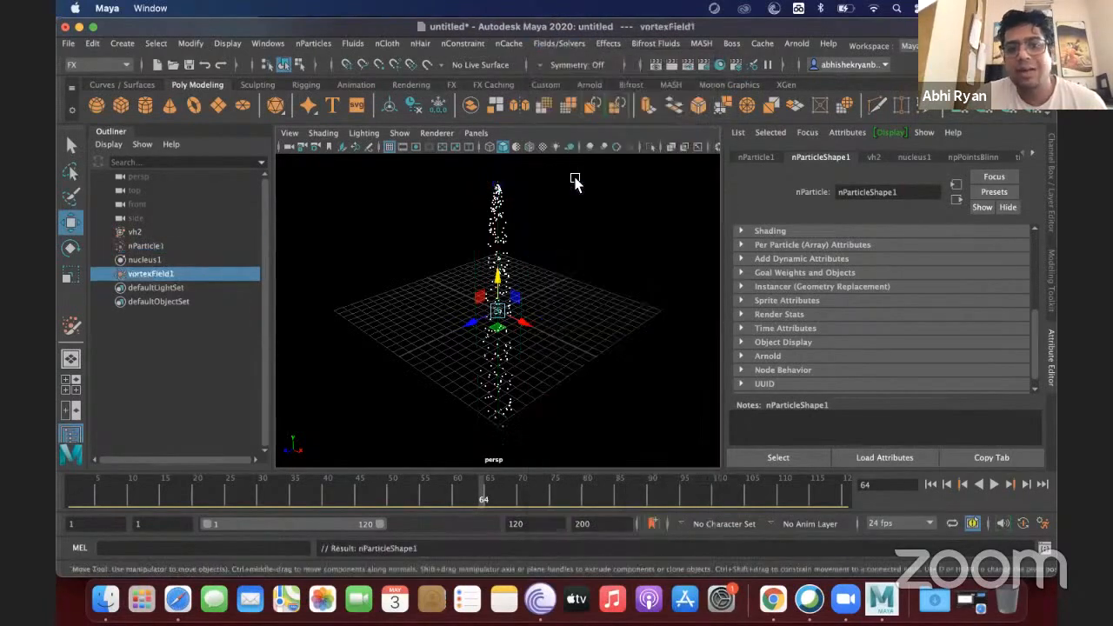
Set the vortex field's magnitude to about 80.5 and replay the simulation from the first frame
scroll(836, 391, "down", 1)
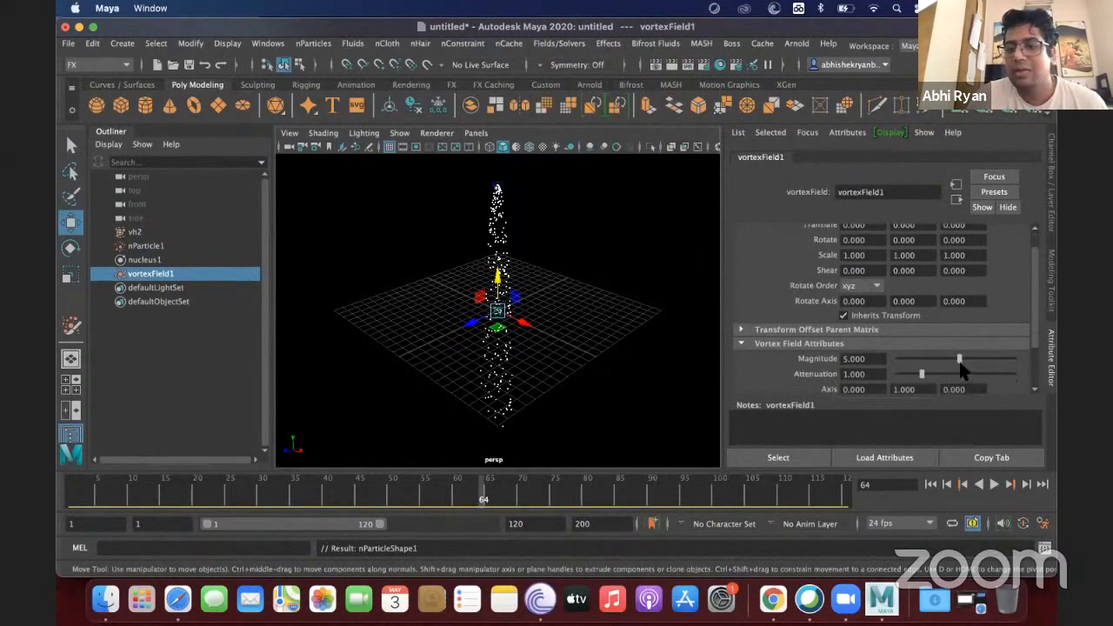
left_click_drag(1002, 368, 1003, 366)
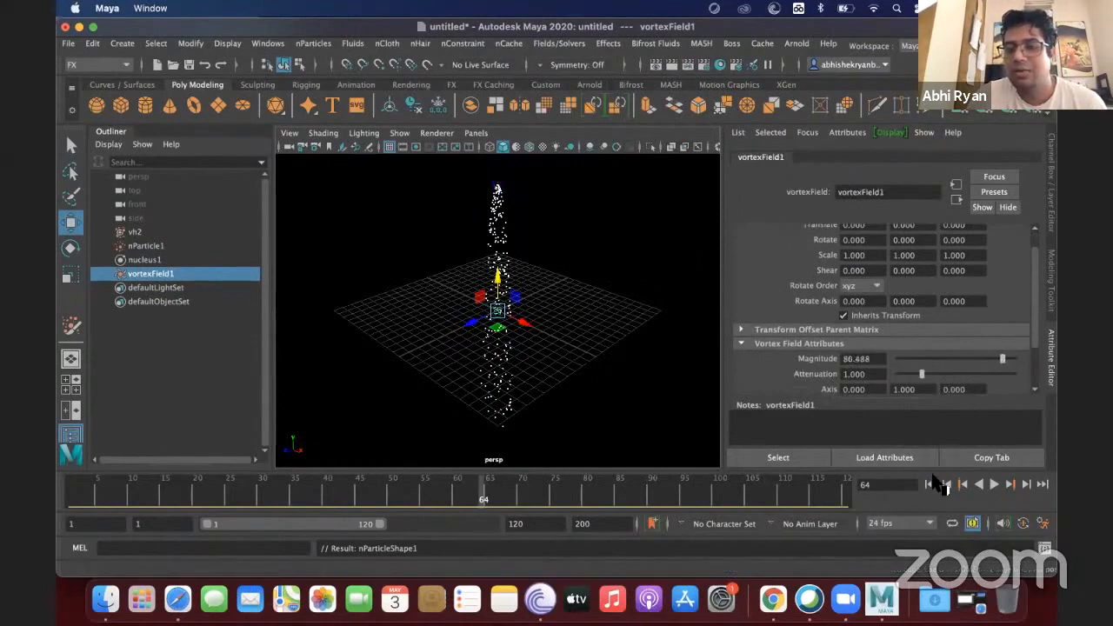
left_click(931, 485)
left_click(995, 484)
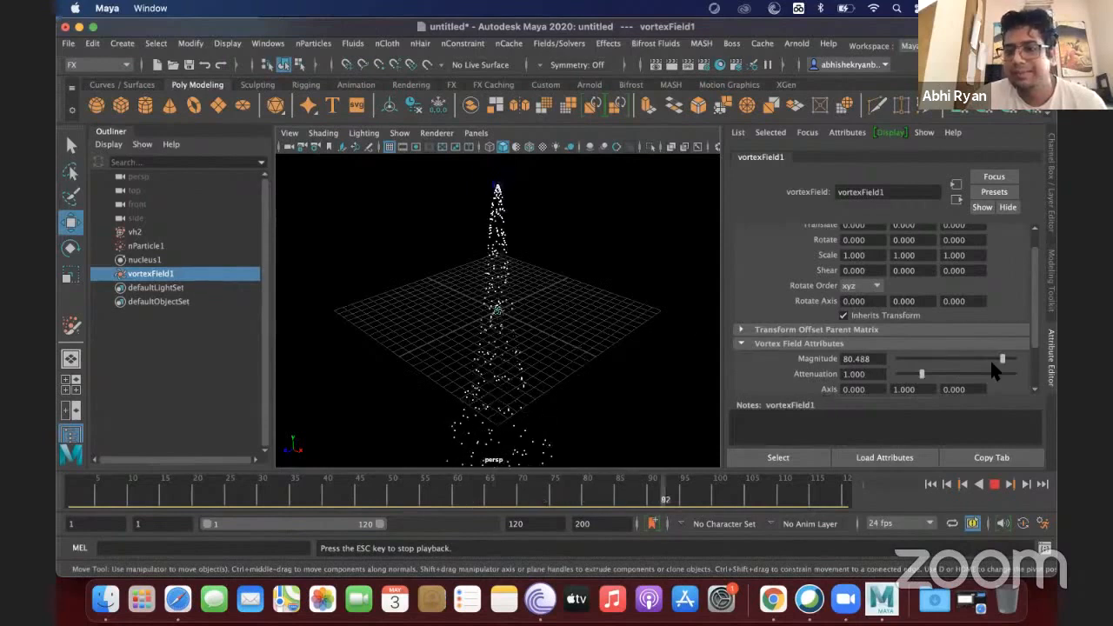
Raise the vortex field's magnitude to 100 and then 1000, testing its swirl in playback
mouse_move(1002, 358)
left_mouse_down()
mouse_move(1058, 364)
mouse_move(1010, 364)
left_mouse_up()
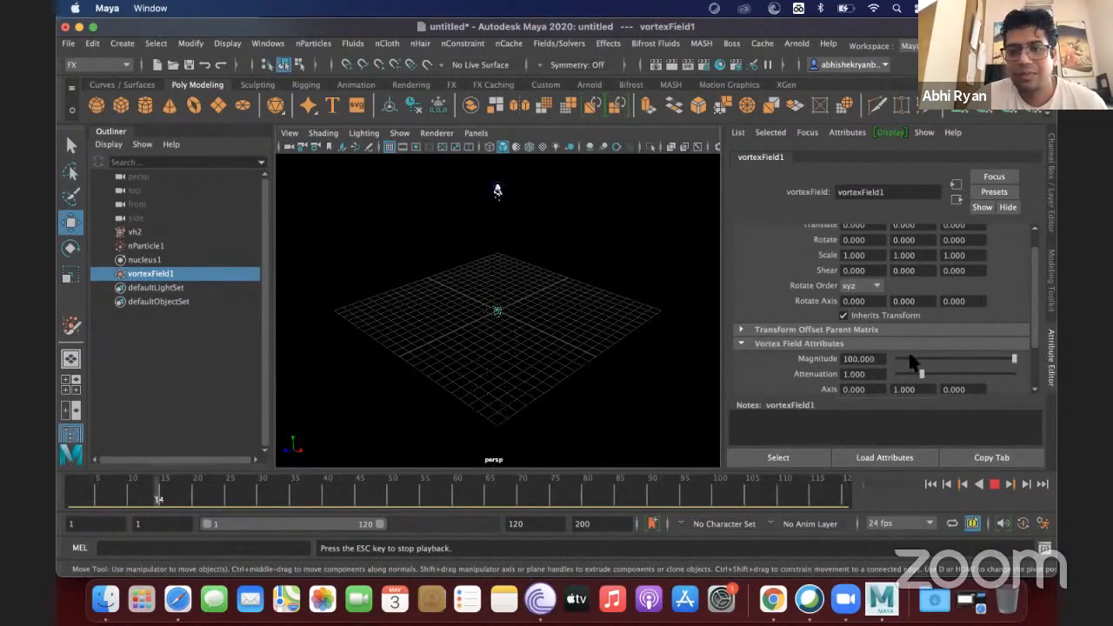
double_click(860, 360)
type("0")
key("Return")
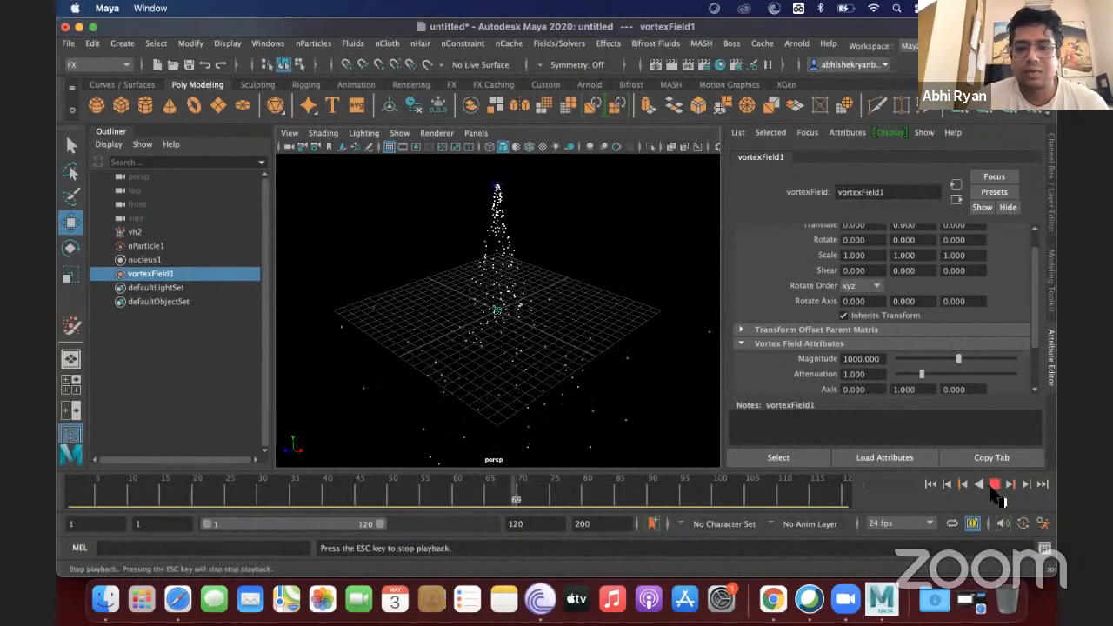
left_click(994, 485)
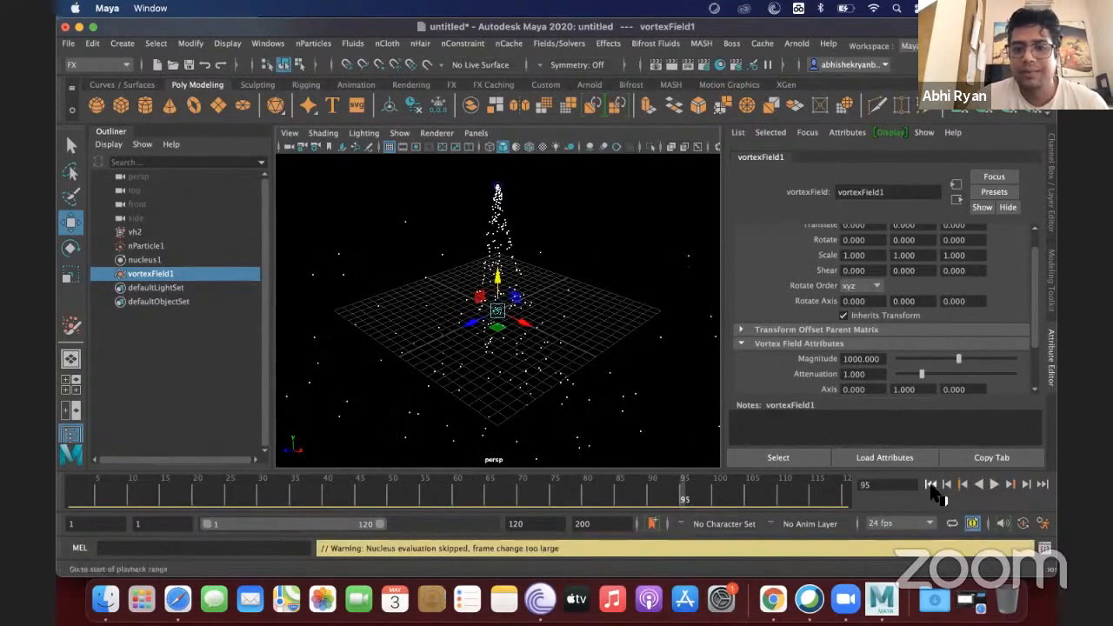
Discard the vortex scene without saving and start a new empty scene
left_click(500, 240)
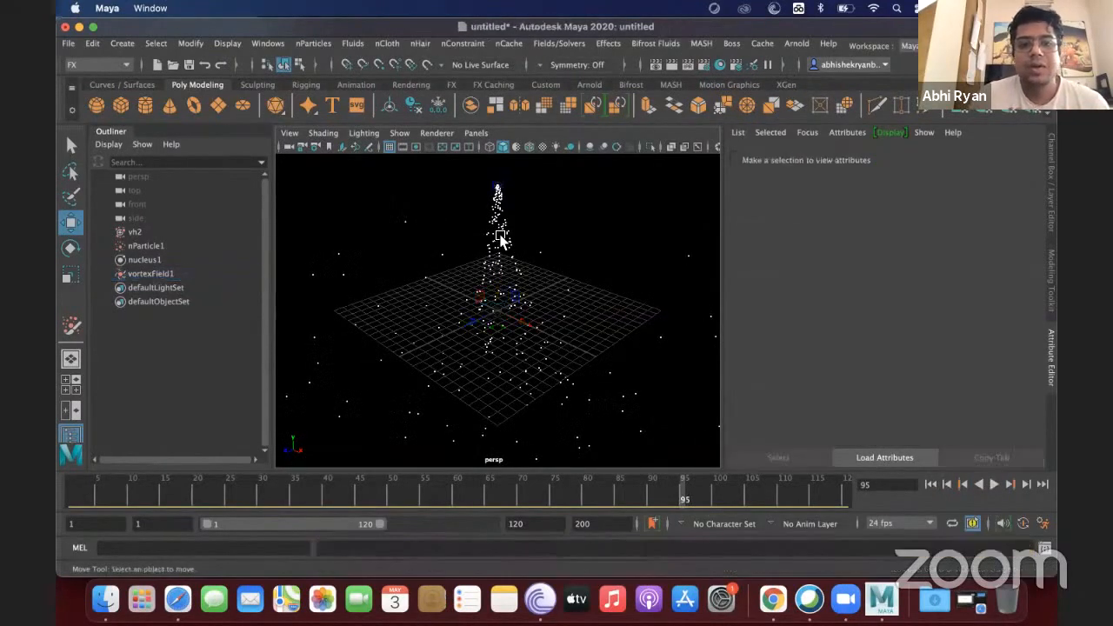
left_click(507, 233)
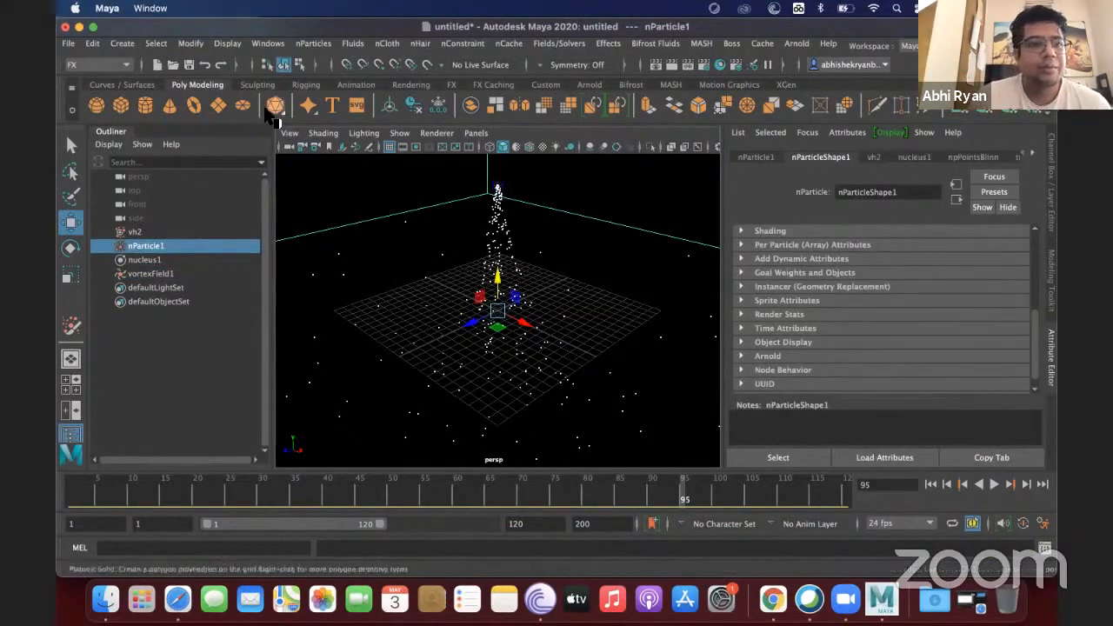
left_click(68, 44)
left_click(102, 68)
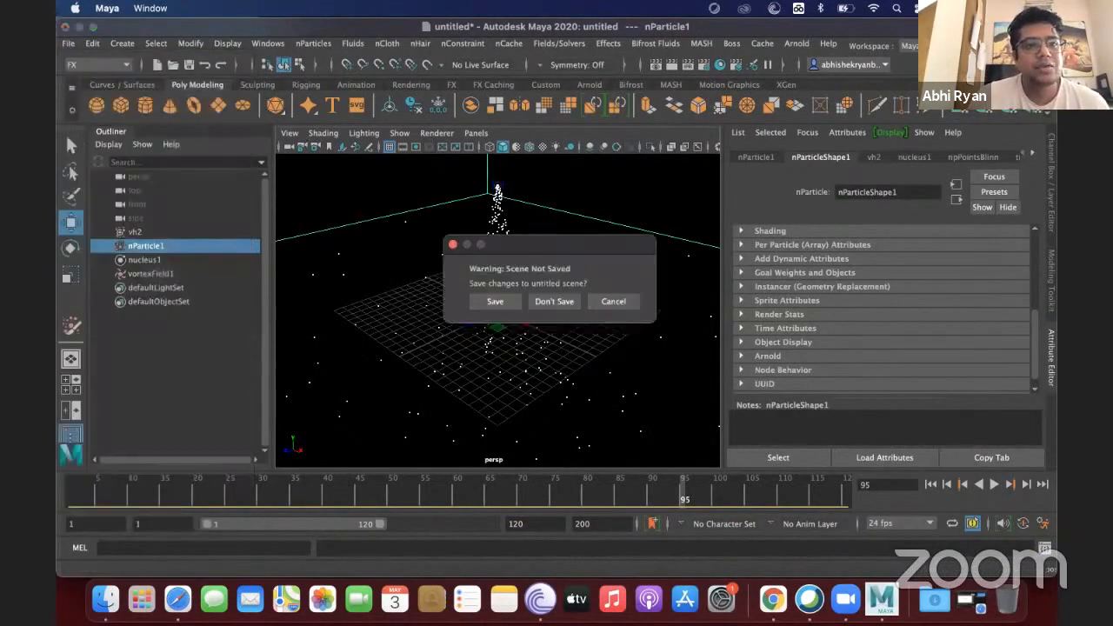
left_click(554, 301)
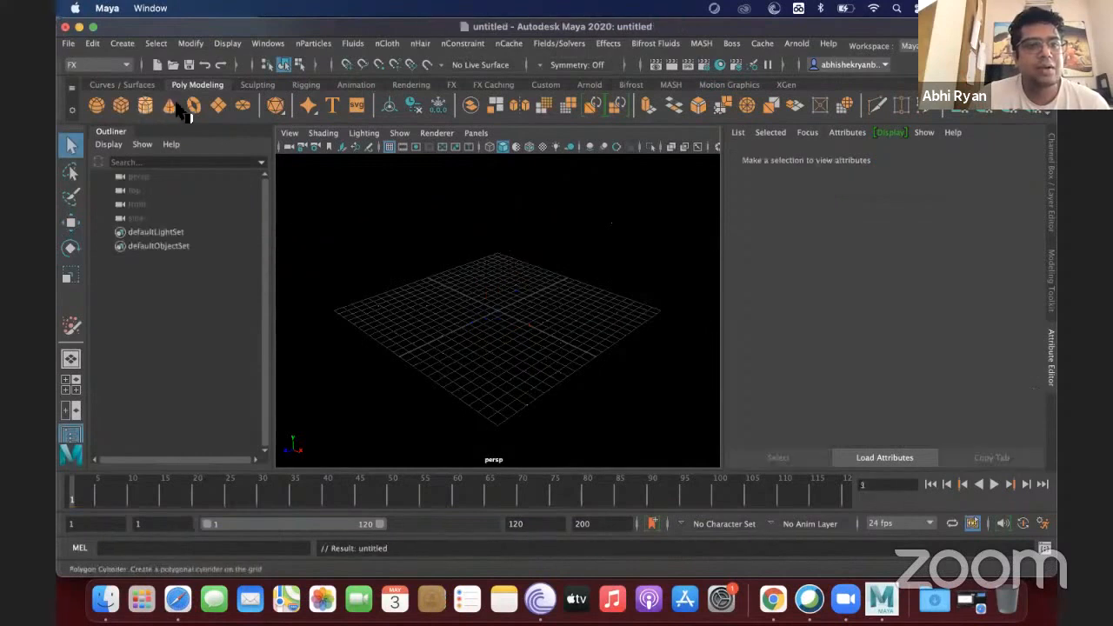
Create a polygon torus, raise it high above the grid and leave it selected
left_click(195, 106)
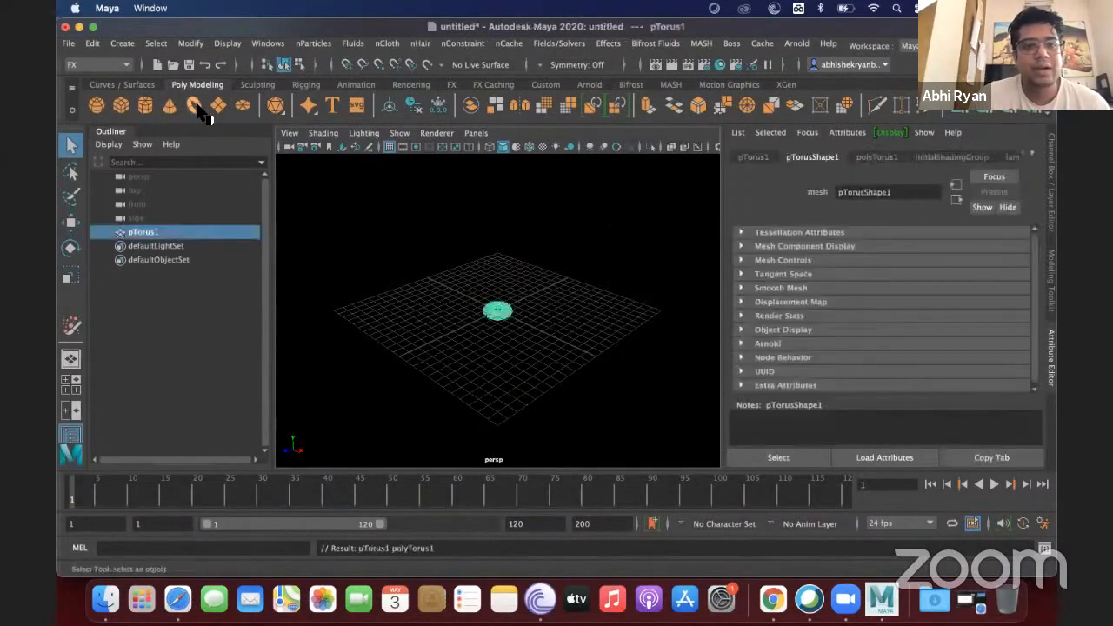
key("w")
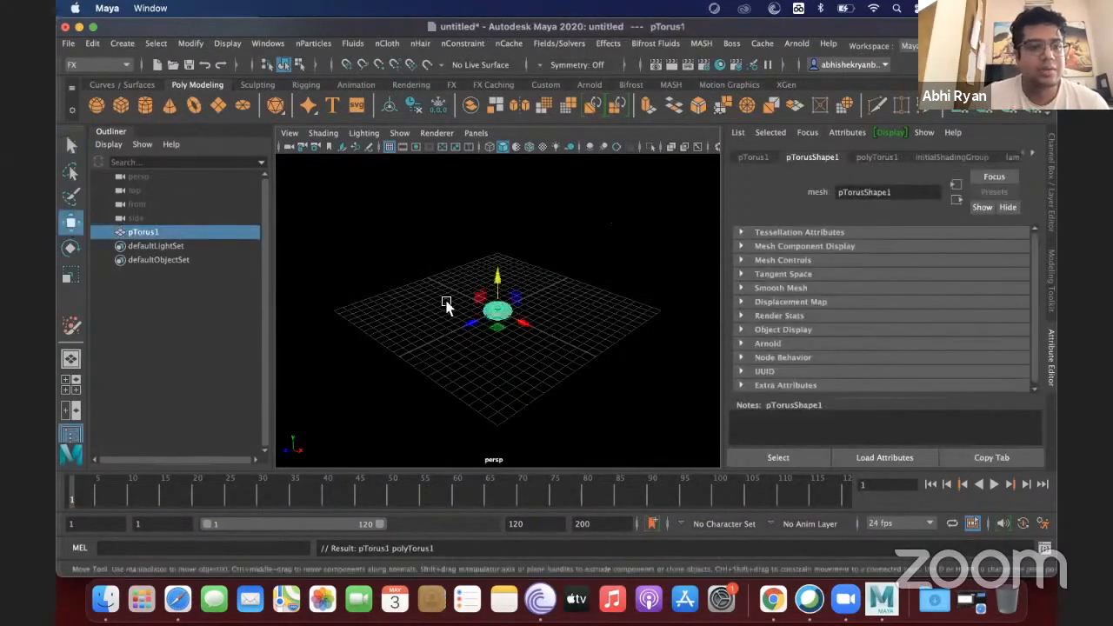
left_click_drag(500, 185, 499, 169)
left_click(451, 210)
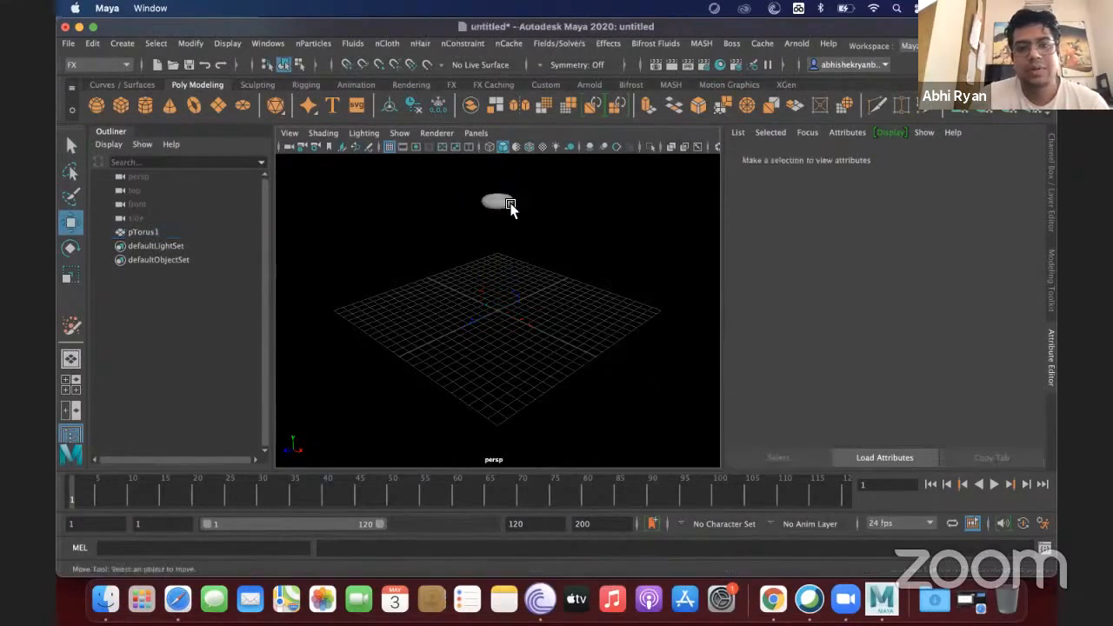
left_click(512, 207)
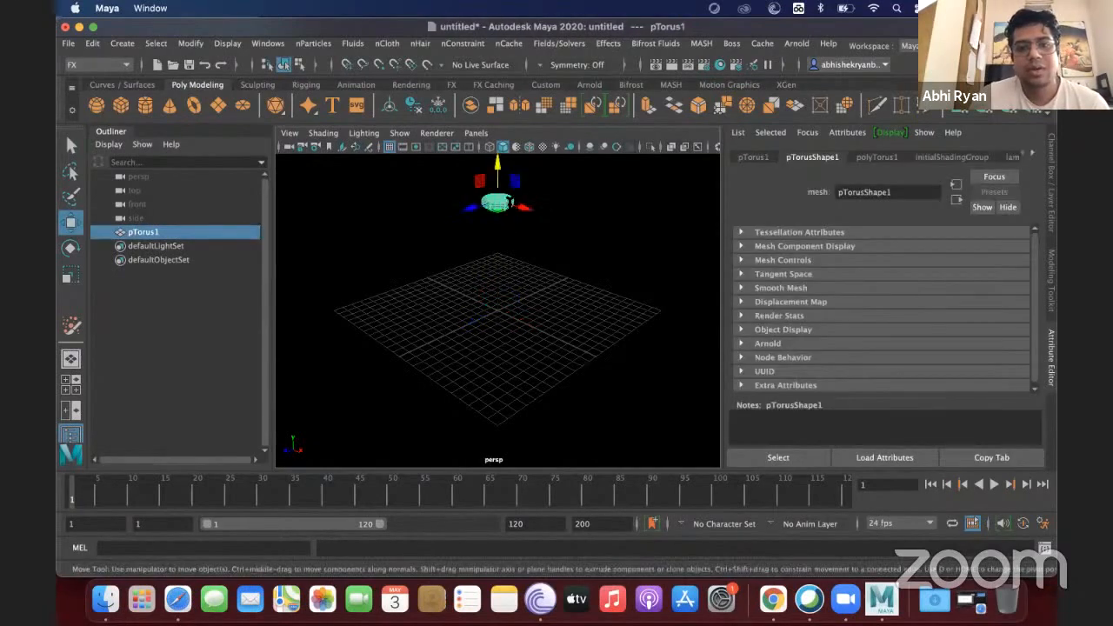
Make the selected torus emit nParticles with Emit from Object and play the simulation to test it
left_click(315, 44)
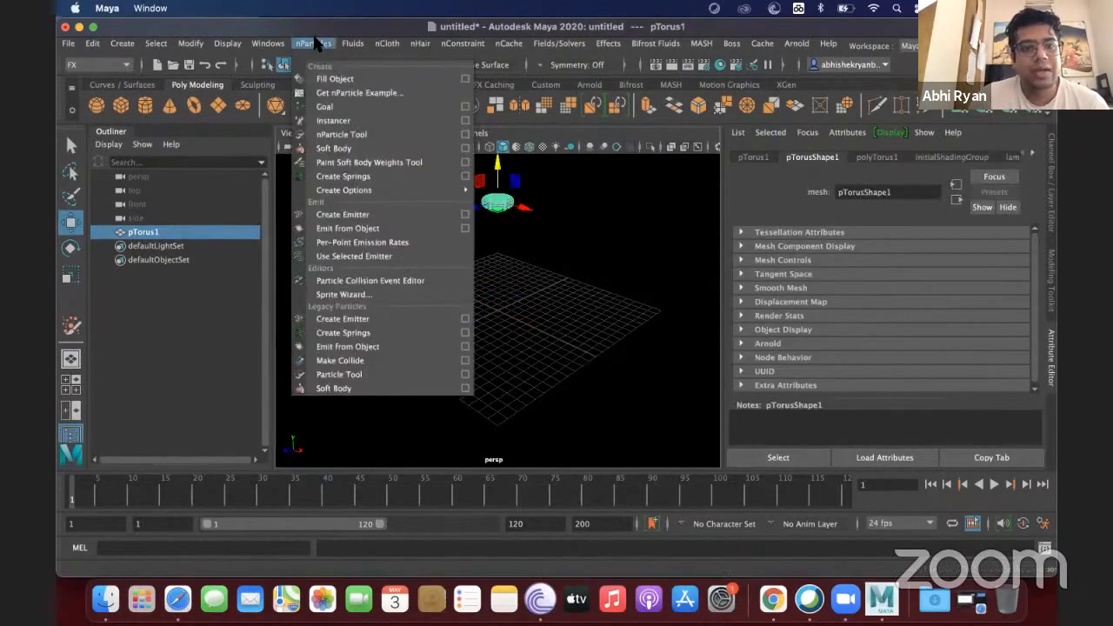
left_click(355, 229)
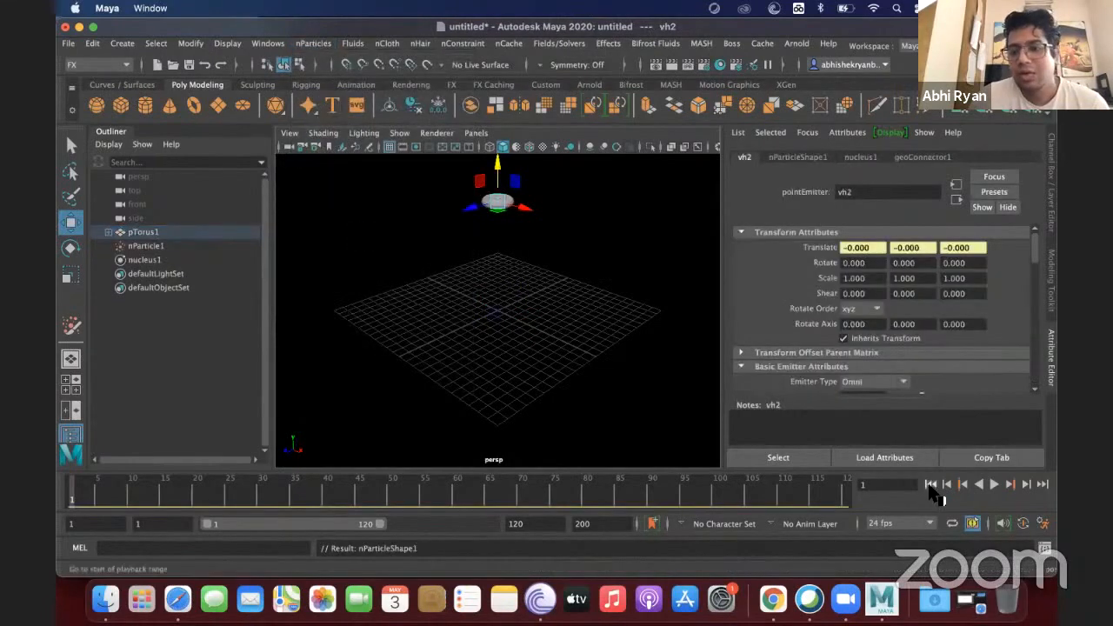
left_click(994, 486)
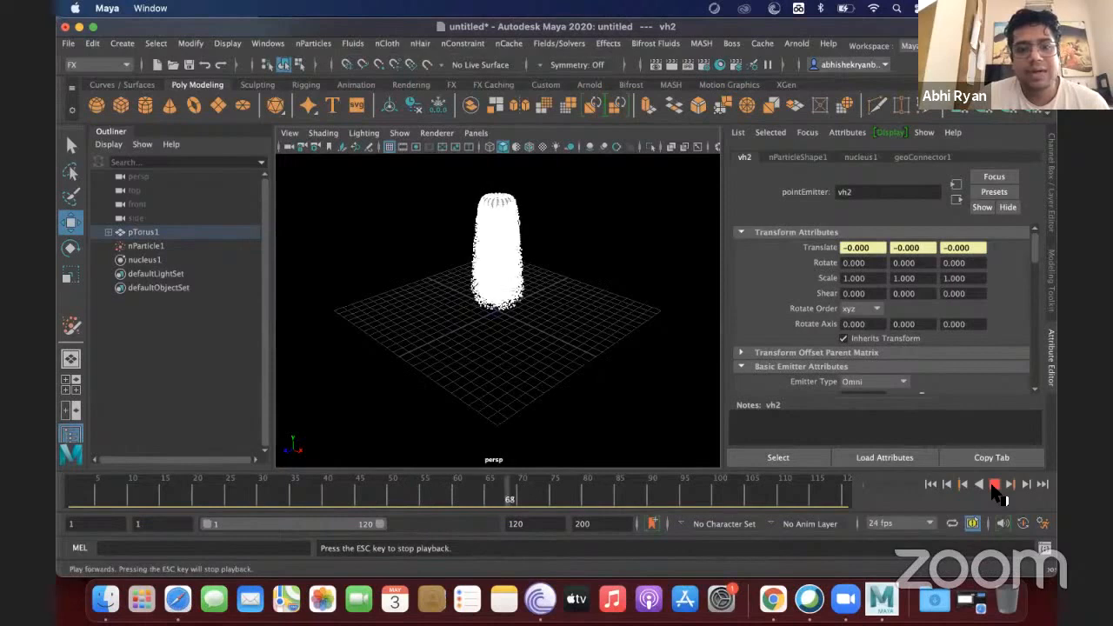
left_click(995, 486)
Select the nParticles emitted by the torus and replay their fall twice from the first frame
left_click(614, 339)
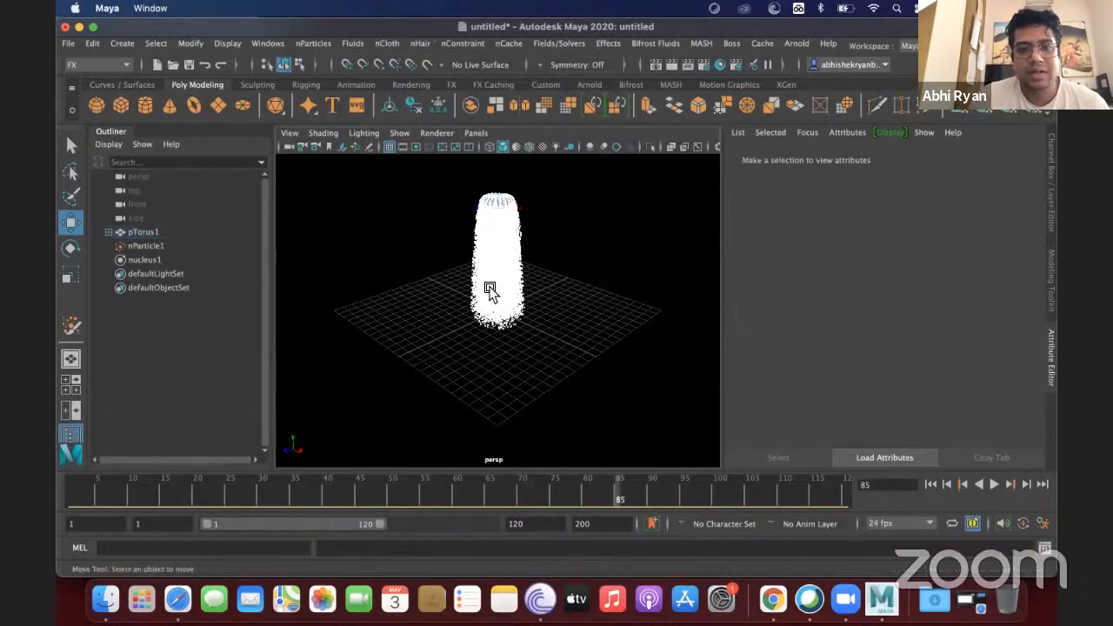
left_click(492, 288)
left_click(931, 484)
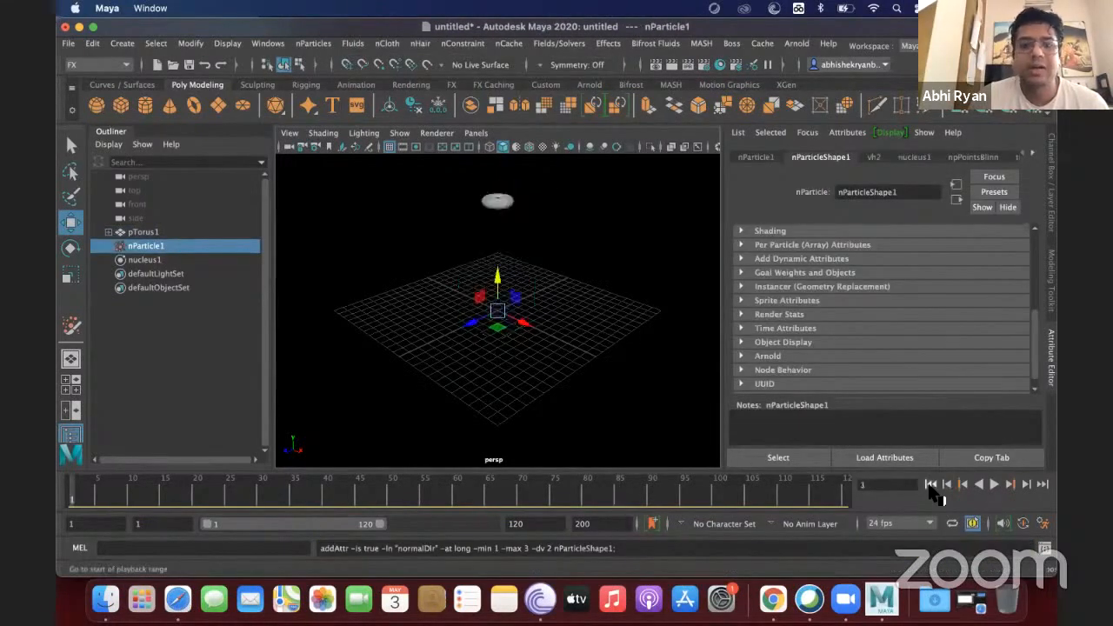
left_click(994, 484)
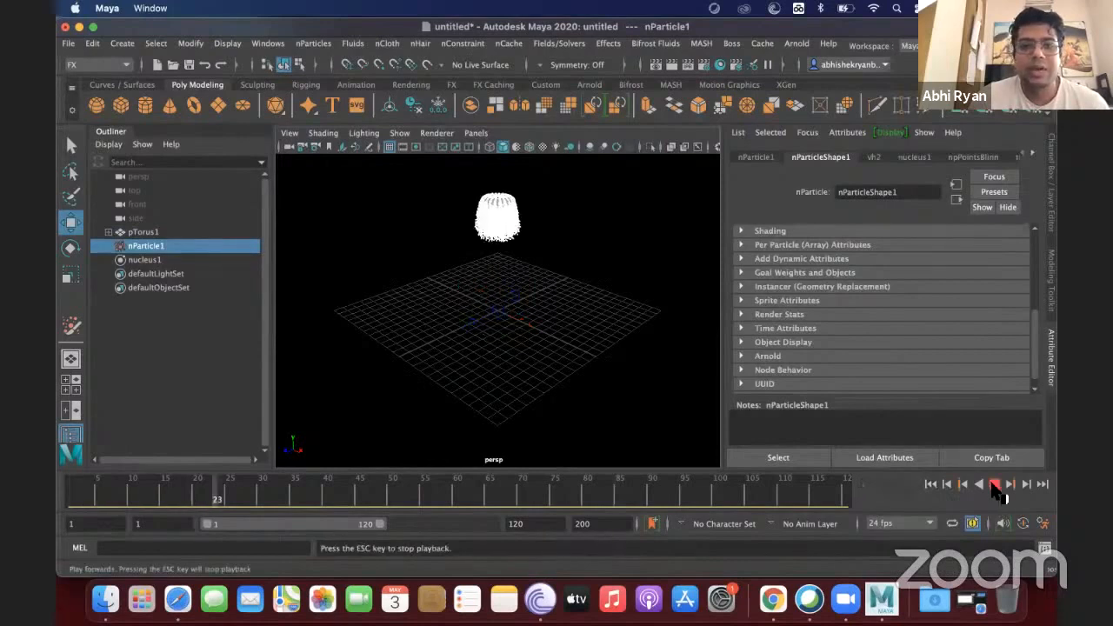
left_click(933, 485)
left_click(995, 484)
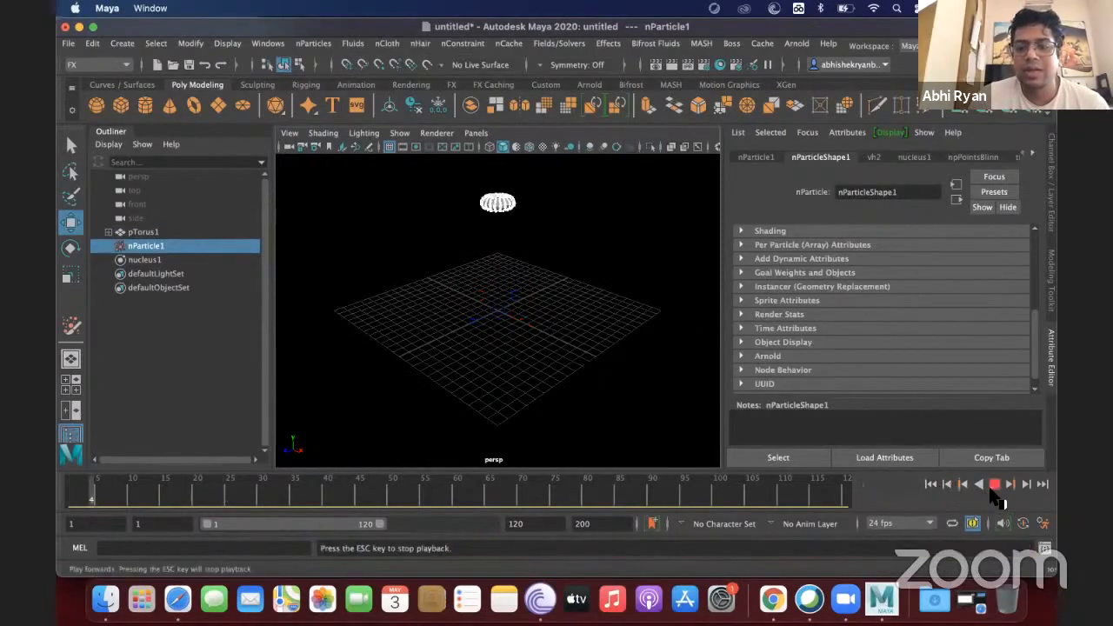
left_click(995, 484)
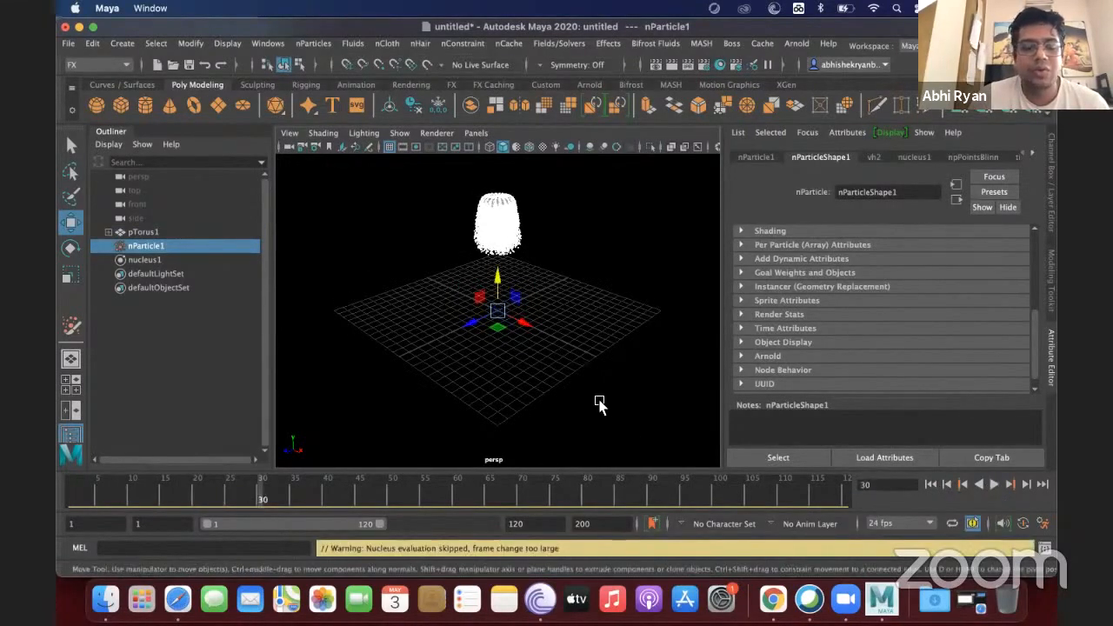
Examine the nParticle shape's channels down to the end of the list, including the Input Geometry Space options
left_click(967, 64)
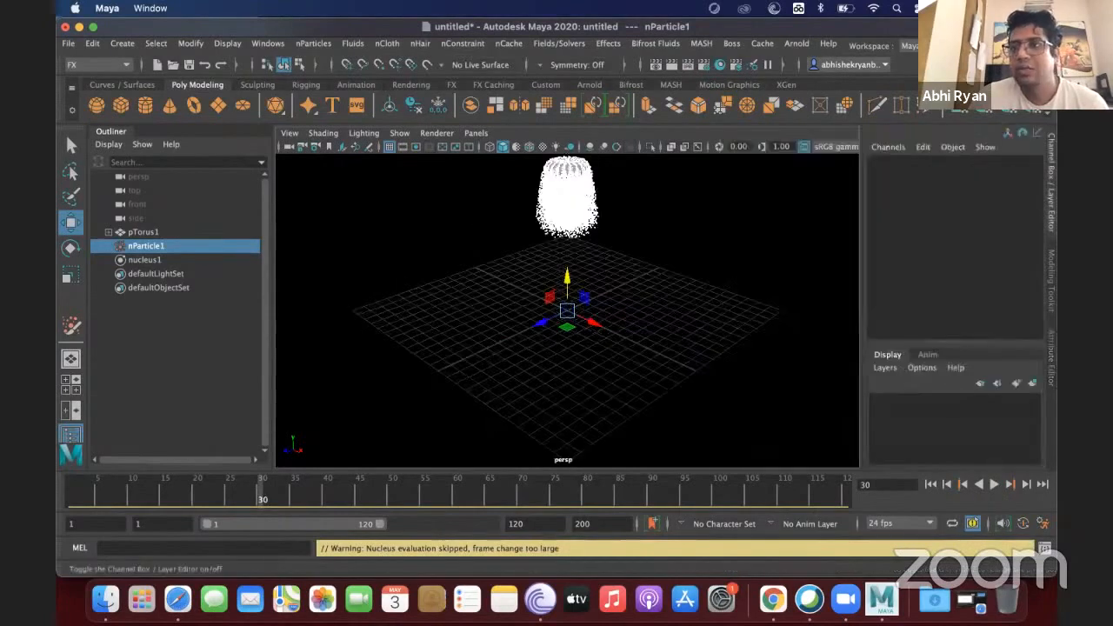
scroll(906, 209, "down", 10)
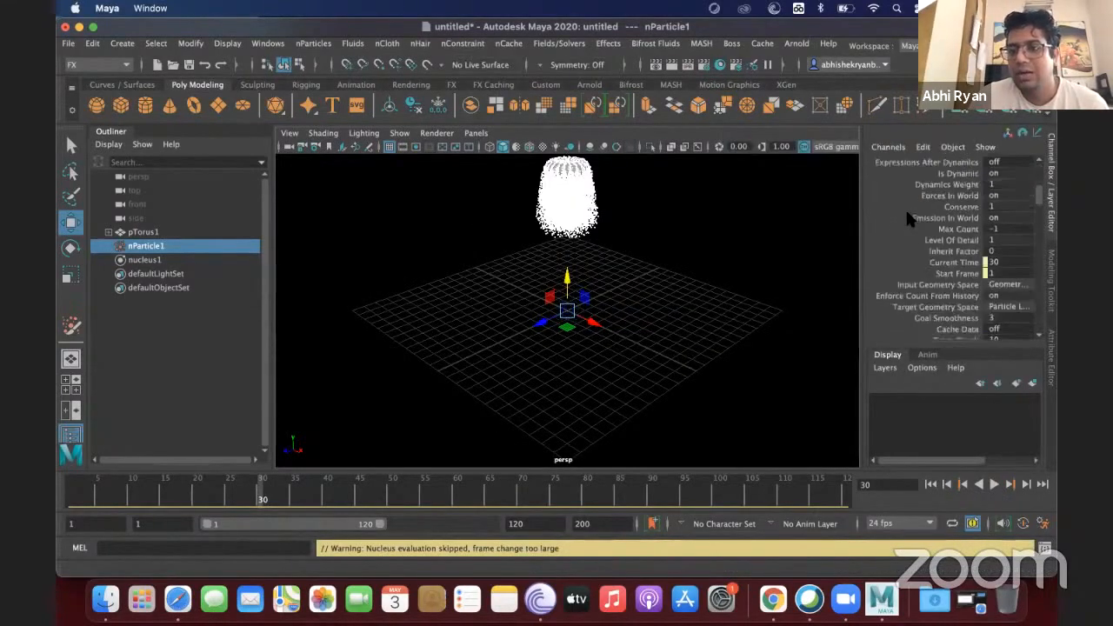
scroll(922, 220, "down", 2)
scroll(961, 232, "down", 2)
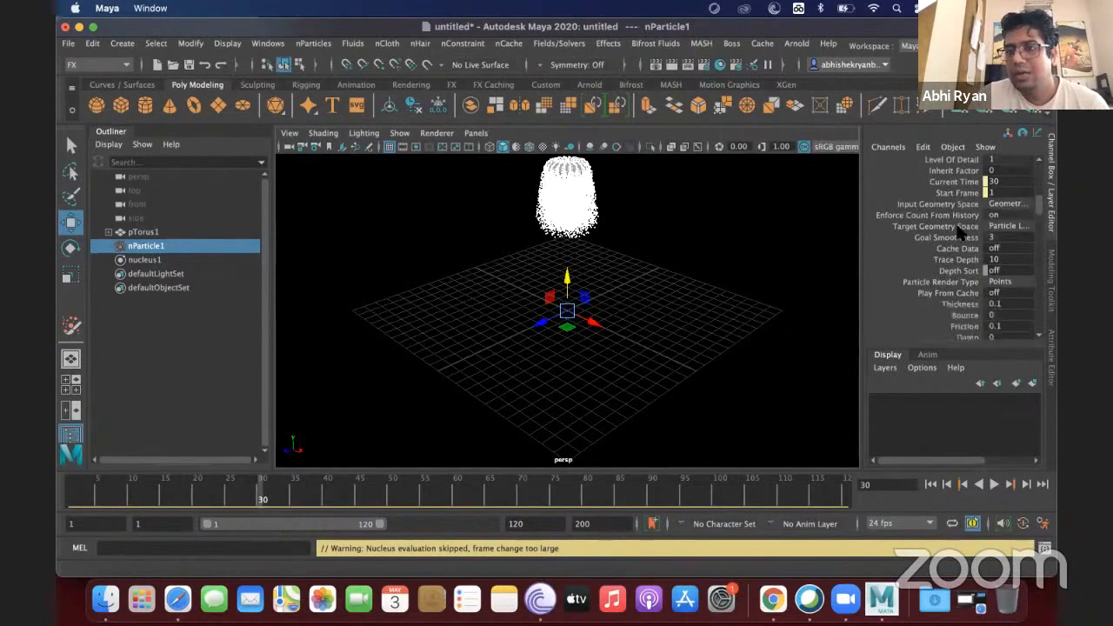
left_click(1003, 204)
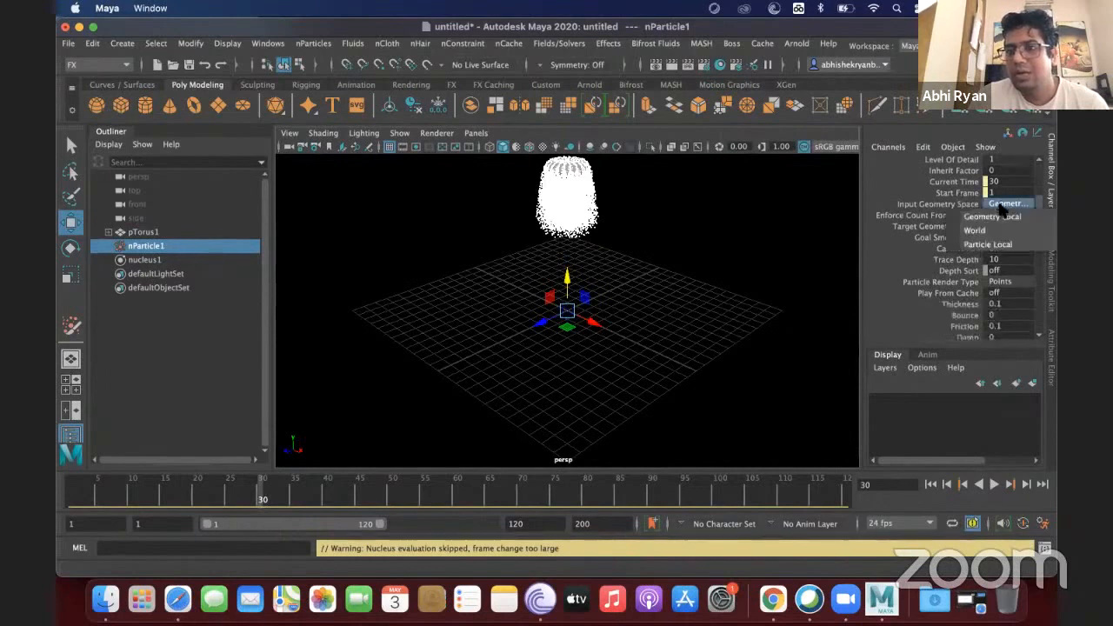
left_click(942, 270)
scroll(942, 269, "down", 5)
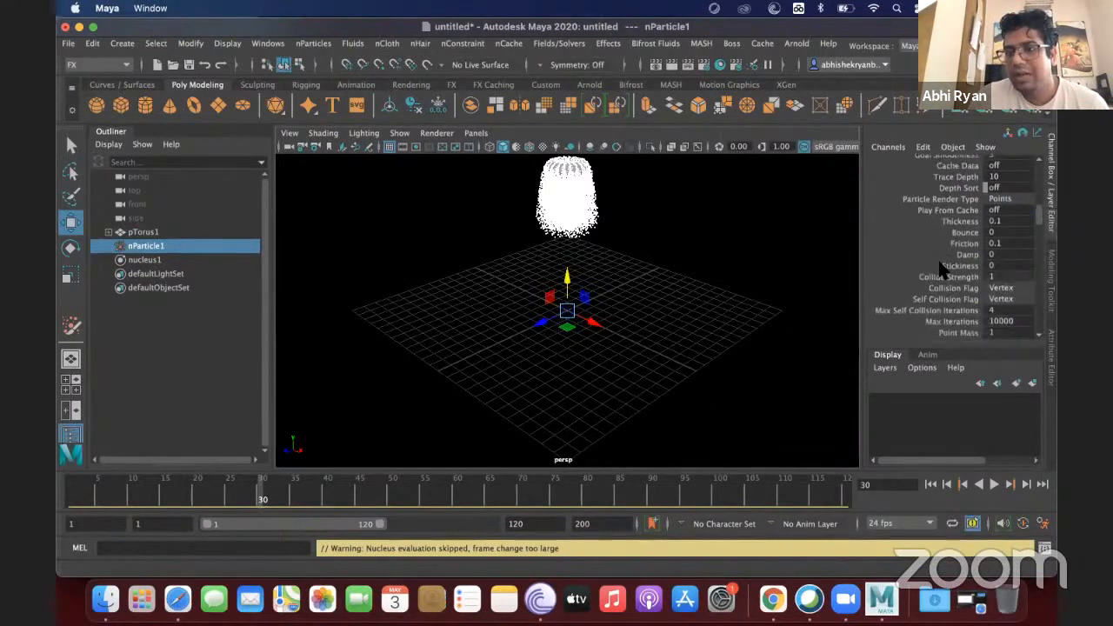
scroll(942, 270, "down", 15)
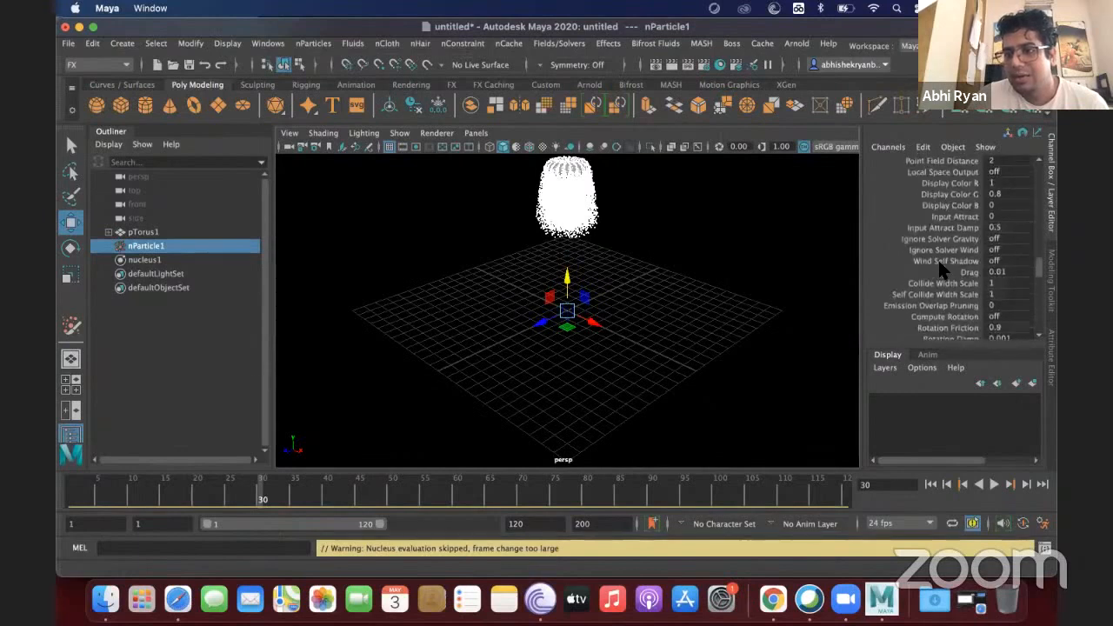
scroll(942, 270, "down", 10)
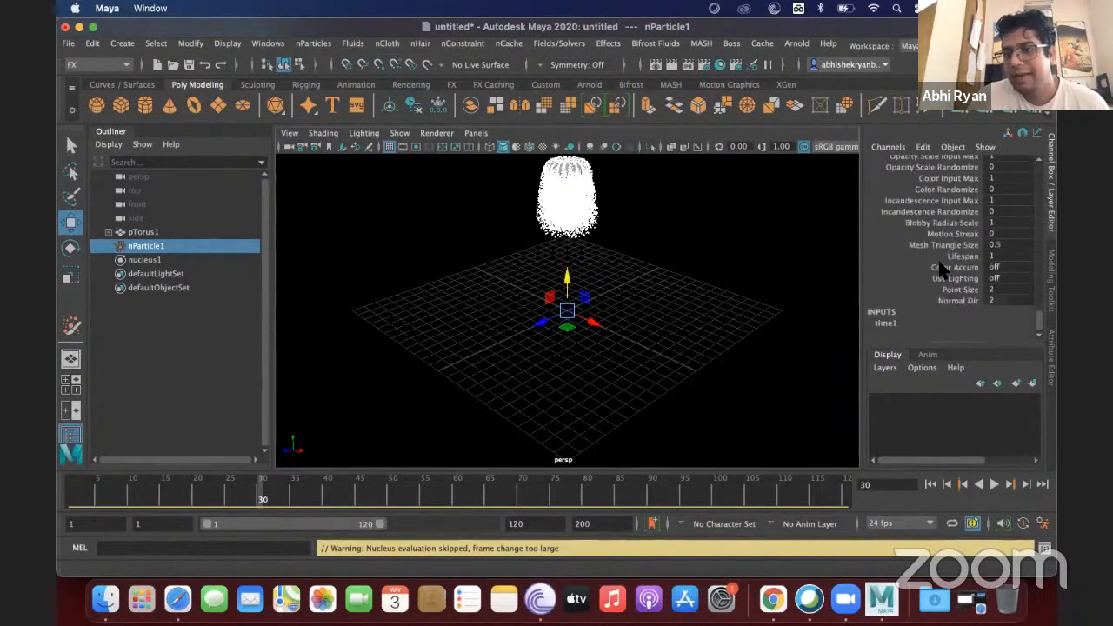
Go back up through the nParticle's channels, checking the Target Geometry Space and Input Geometry Space settings
scroll(909, 286, "up", 10)
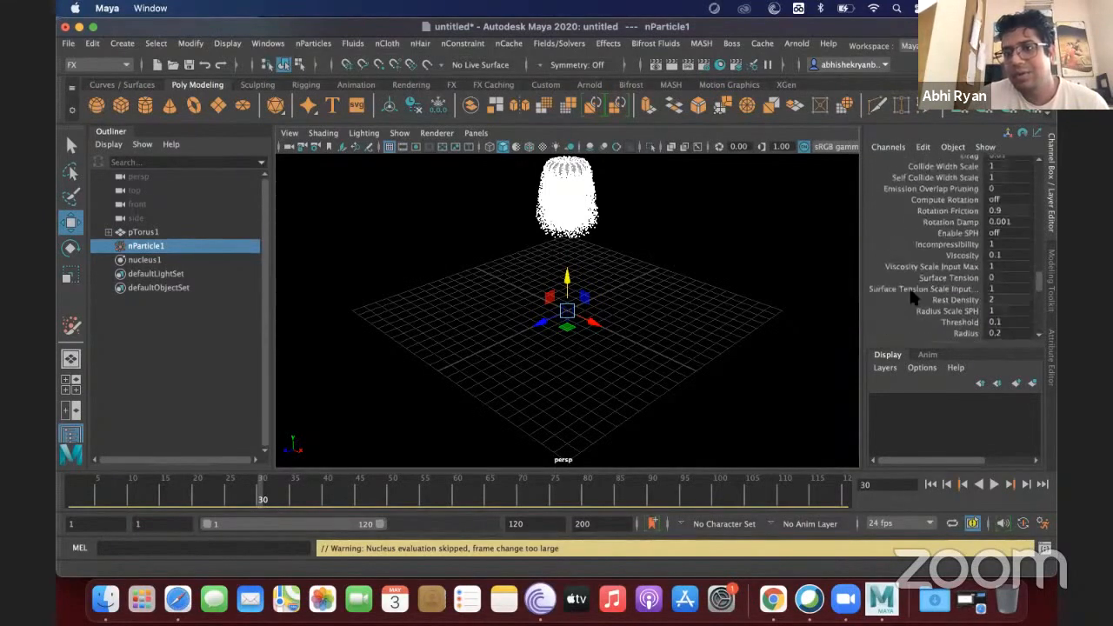
scroll(911, 298, "up", 10)
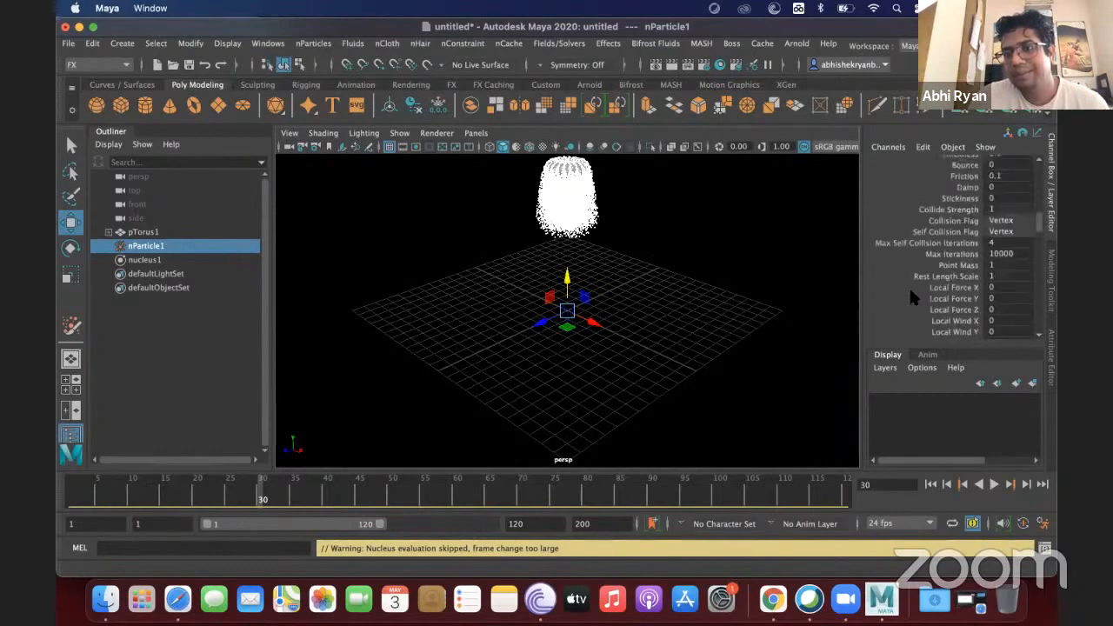
scroll(909, 285, "up", 5)
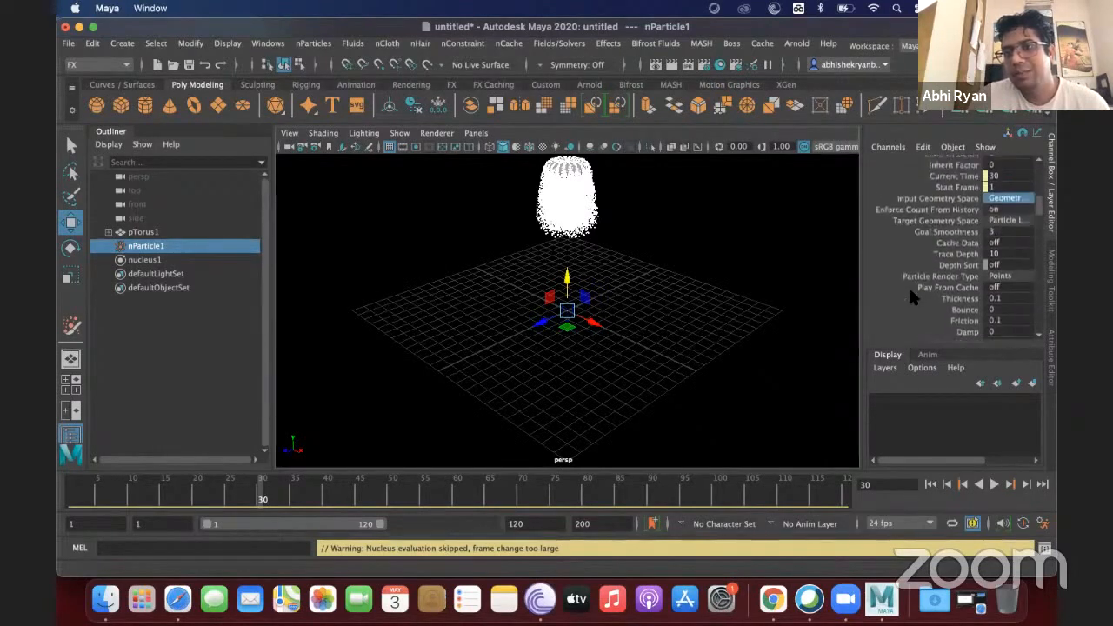
left_click(1004, 223)
left_click(949, 221)
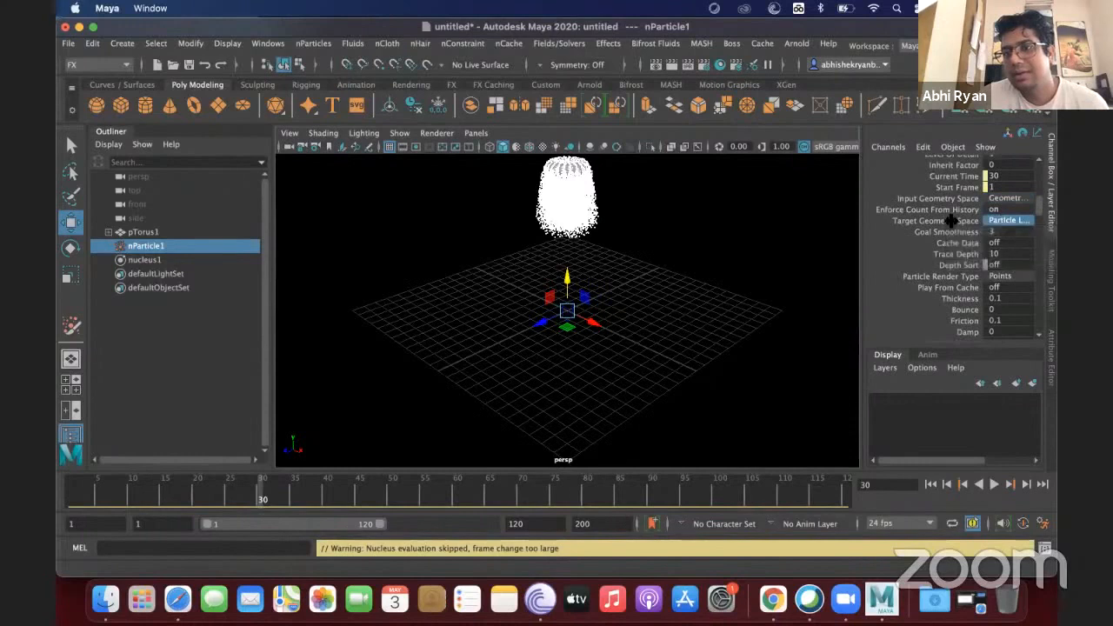
left_click(1001, 198)
left_click(943, 216)
scroll(941, 216, "up", 5)
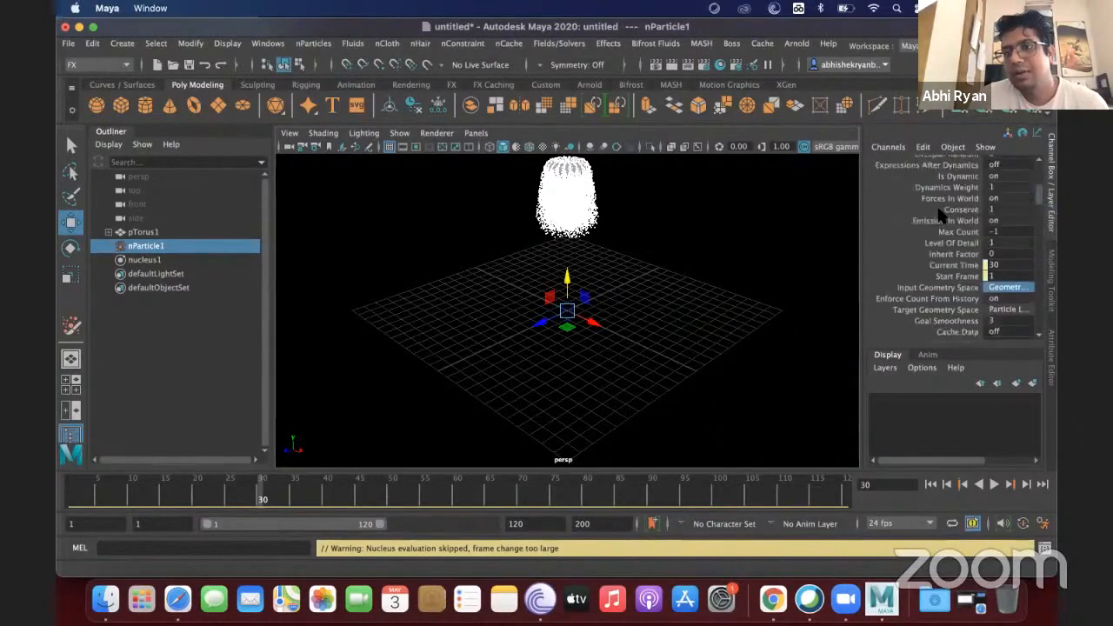
scroll(941, 218, "up", 5)
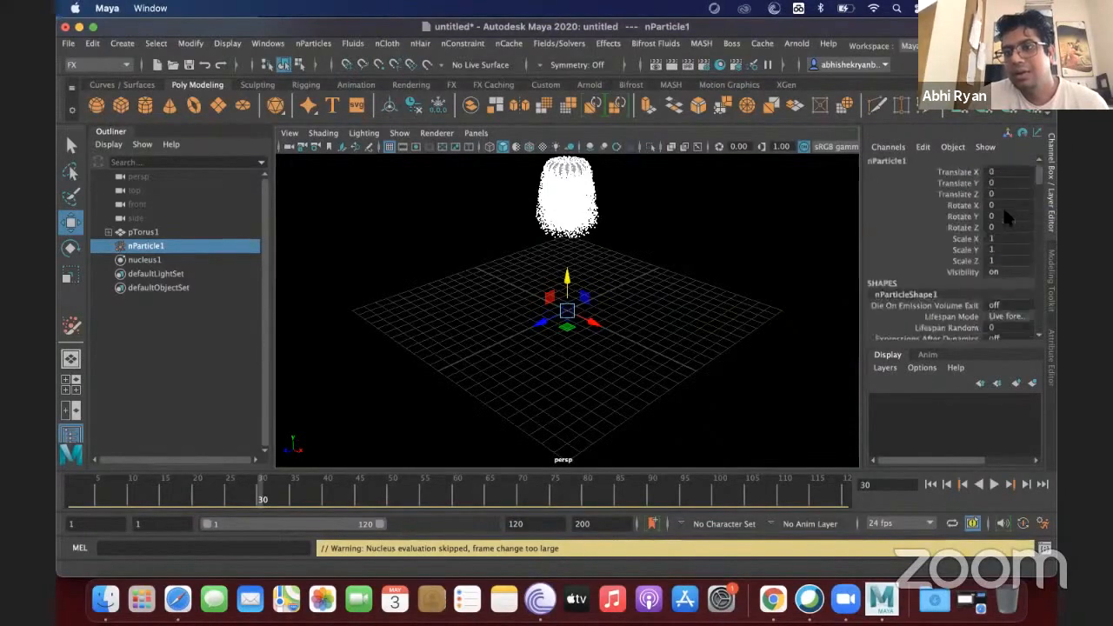
Review the attributes of the nParticle's point emitter, nucleus solver and Blinn material
left_click(1054, 347)
left_click(872, 158)
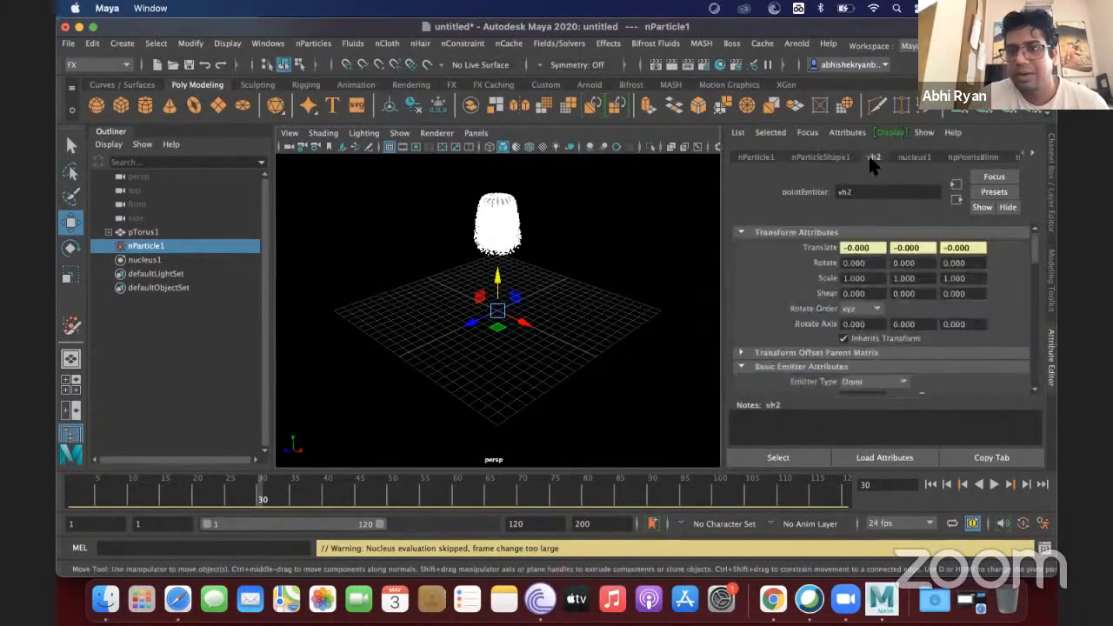
left_click(901, 159)
scroll(896, 172, "down", 5)
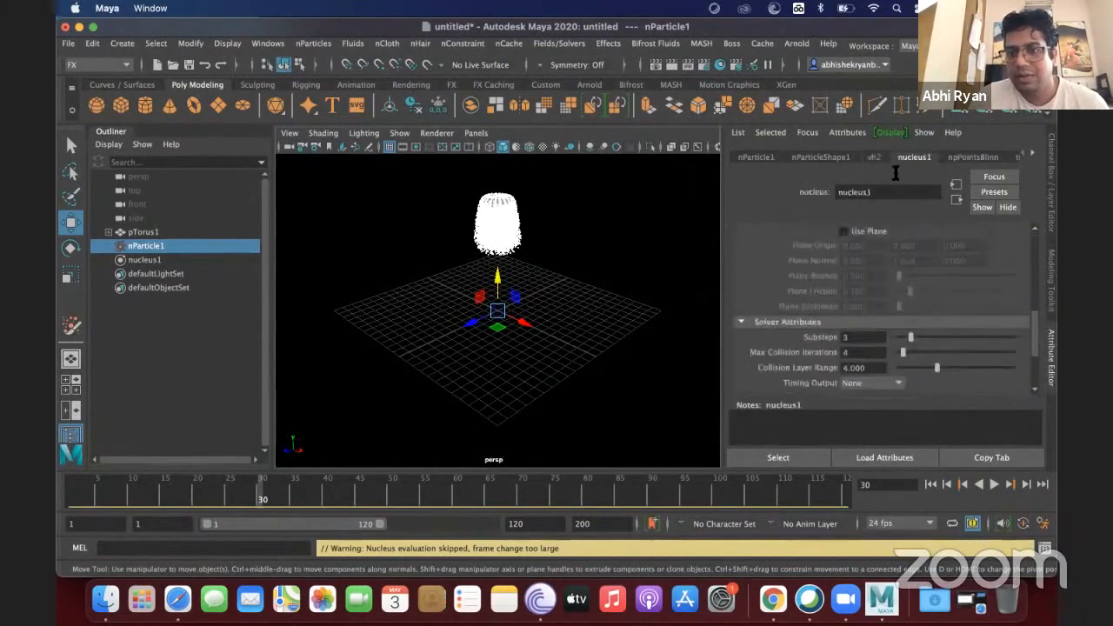
scroll(856, 231, "up", 6)
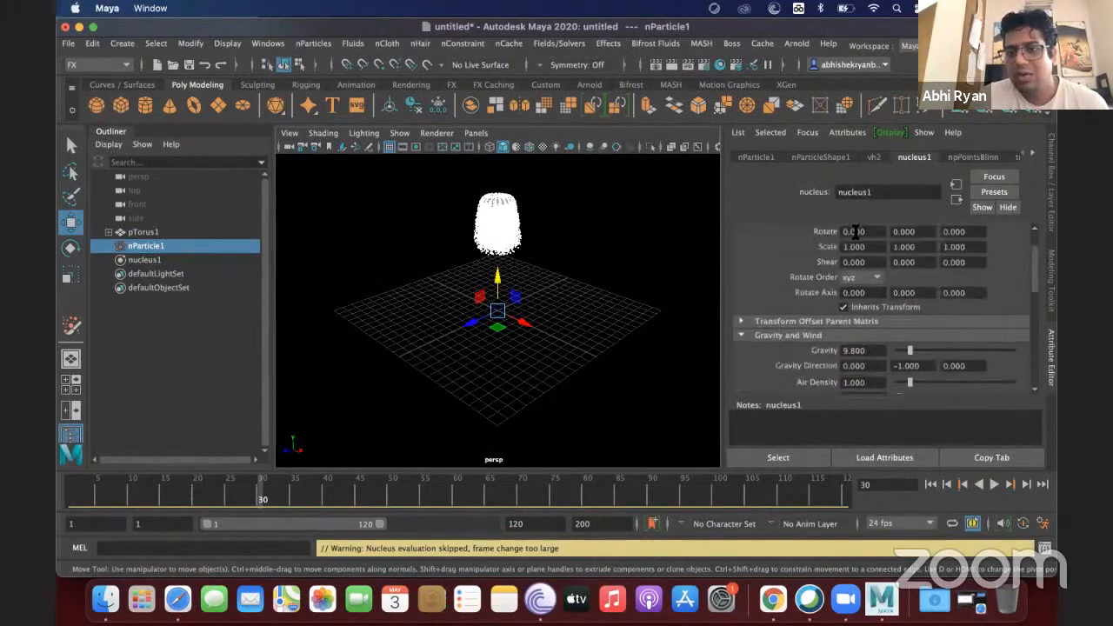
left_click(971, 158)
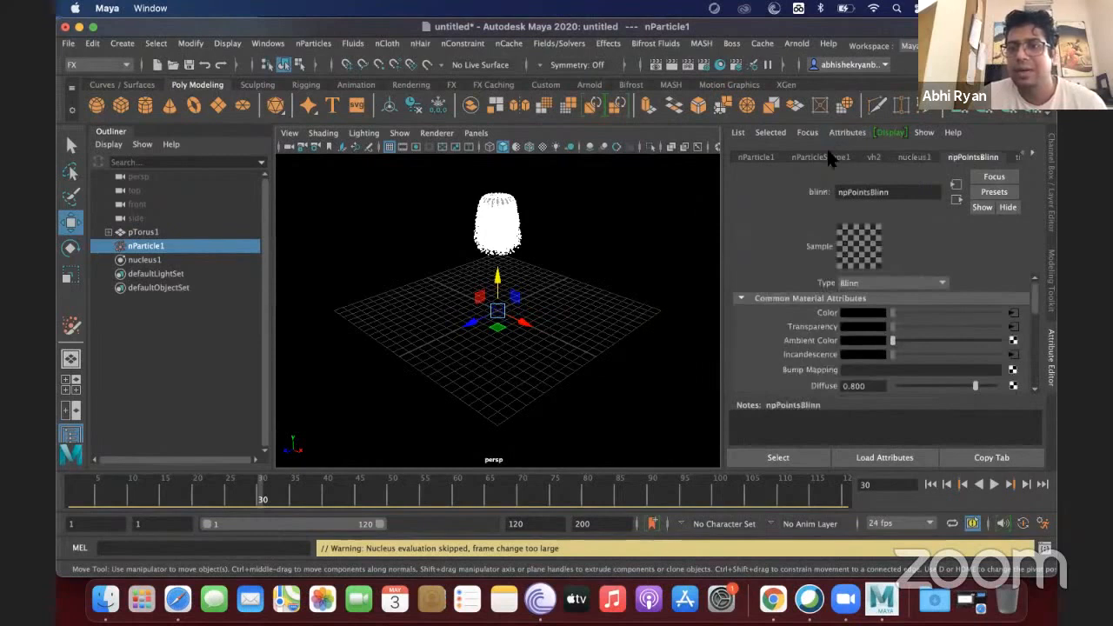
Examine the nParticle shape's attribute sections, including Count and Dynamic Properties with its Mass Scale settings
left_click(822, 157)
left_click(757, 158)
left_click(807, 157)
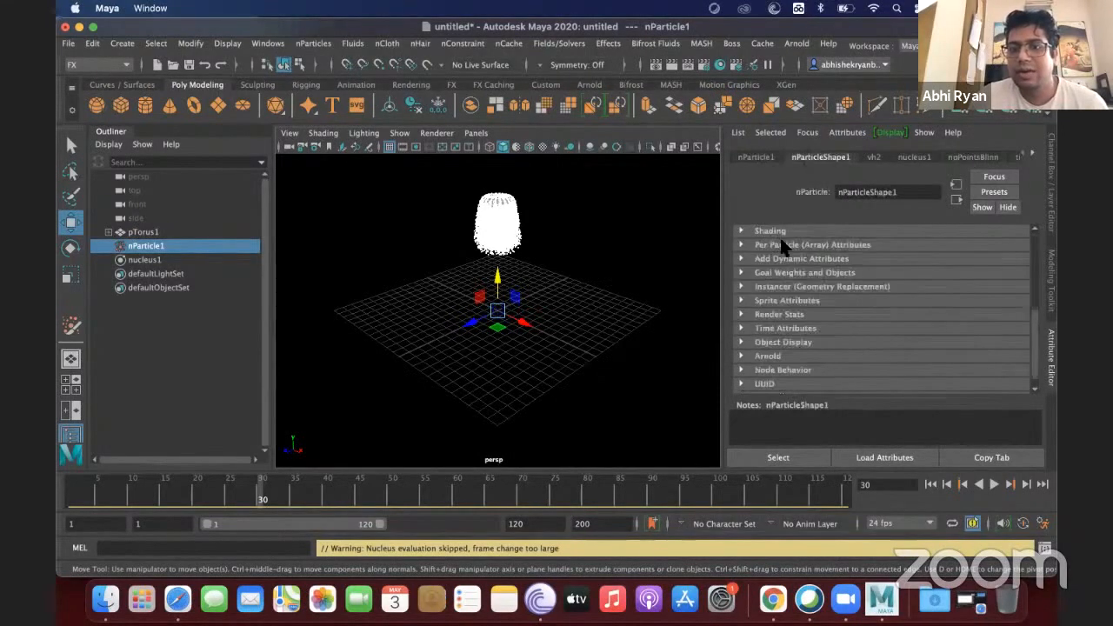
scroll(788, 310, "down", 1)
scroll(787, 313, "up", 3)
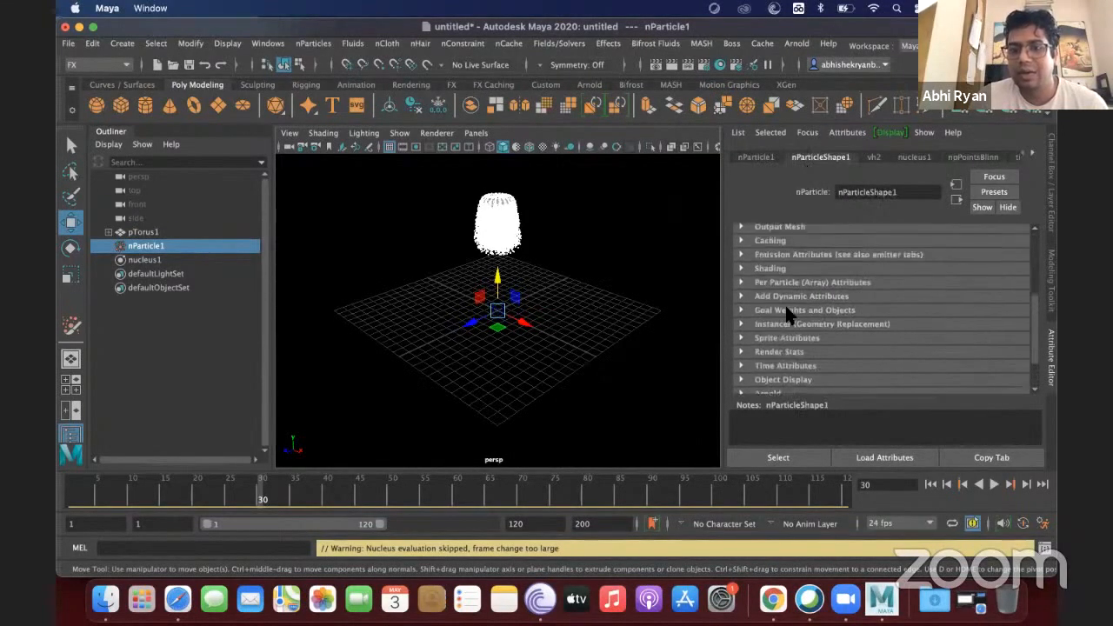
scroll(786, 306, "up", 5)
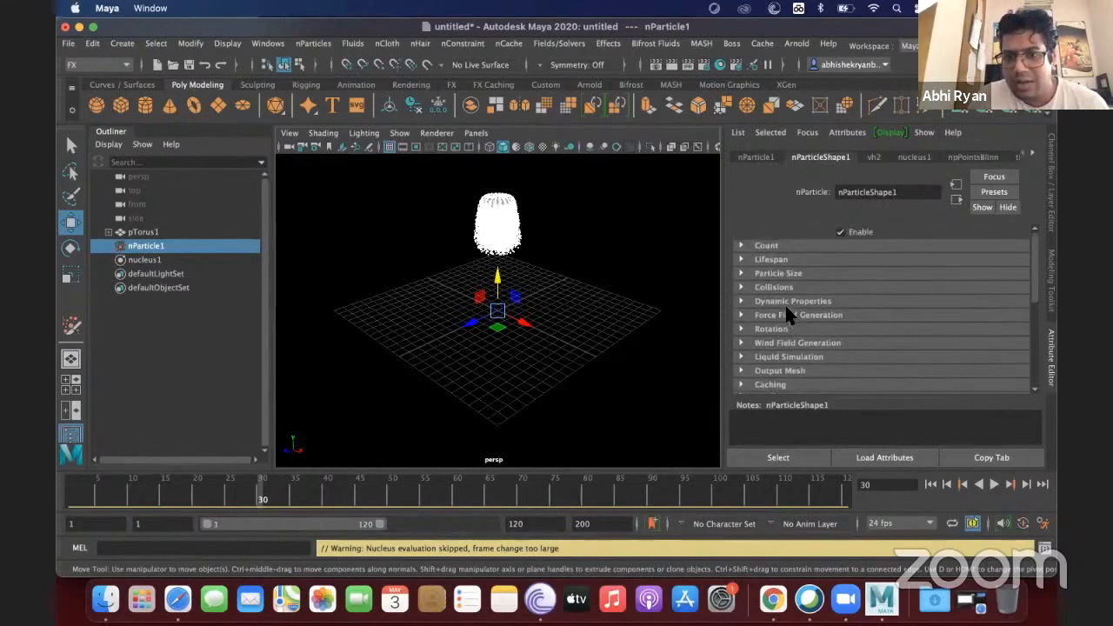
left_click(741, 246)
left_click(741, 247)
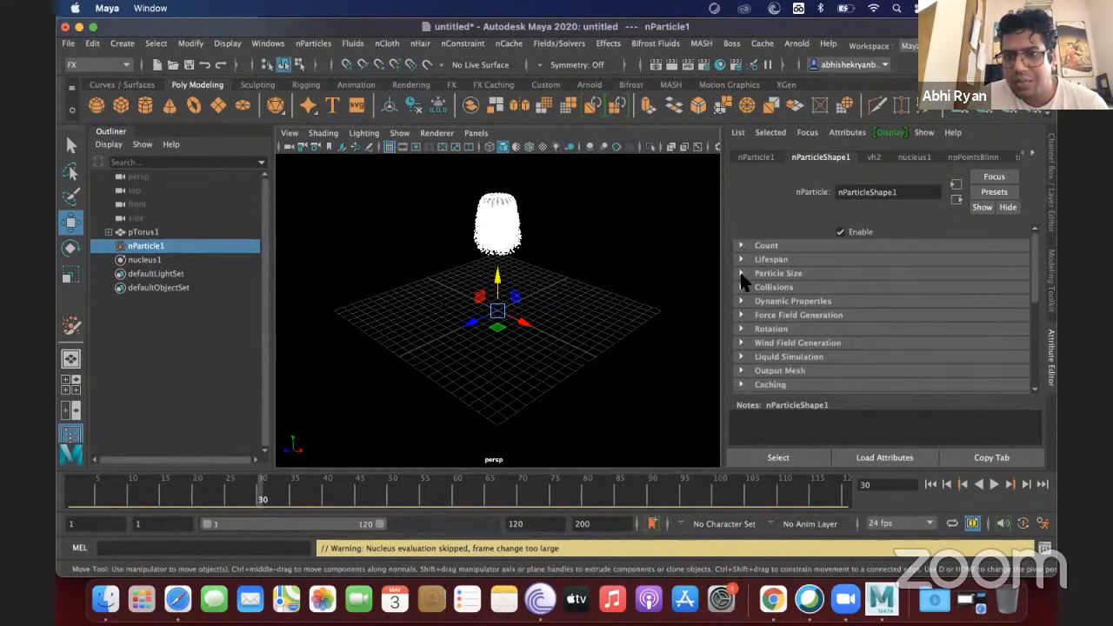
left_click(741, 301)
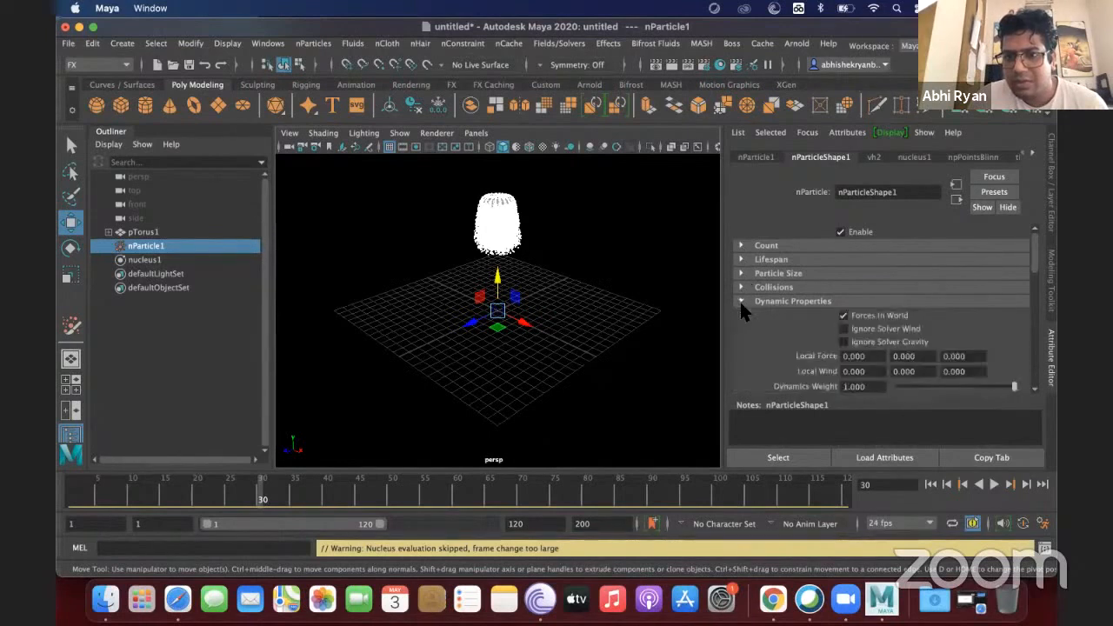
scroll(749, 313, "down", 5)
scroll(750, 313, "down", 10)
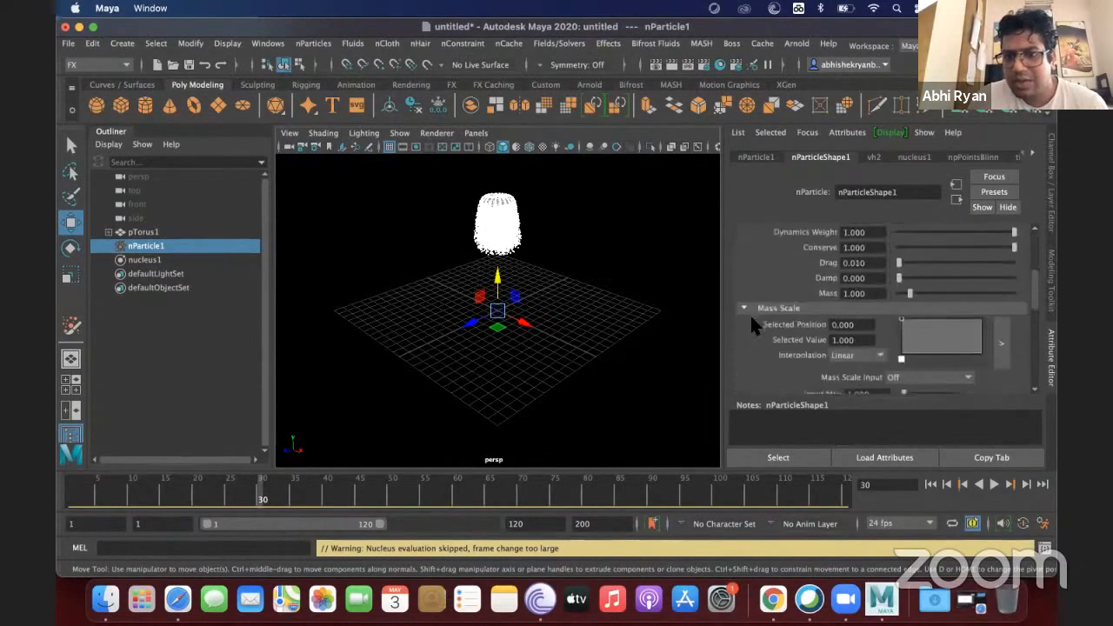
scroll(754, 324, "down", 3)
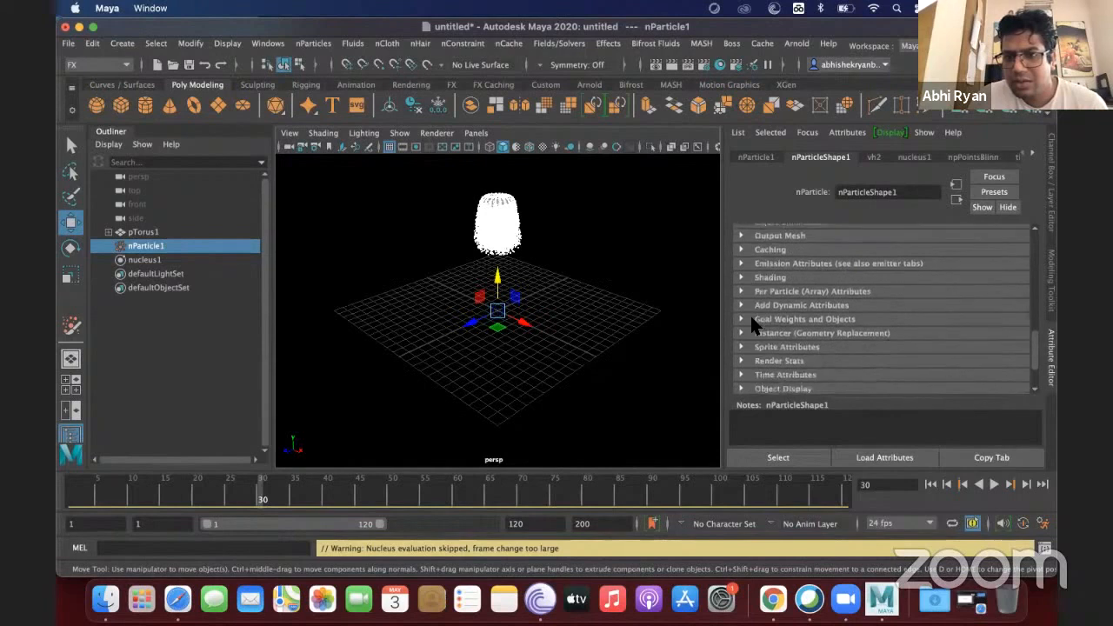
scroll(751, 322, "down", 2)
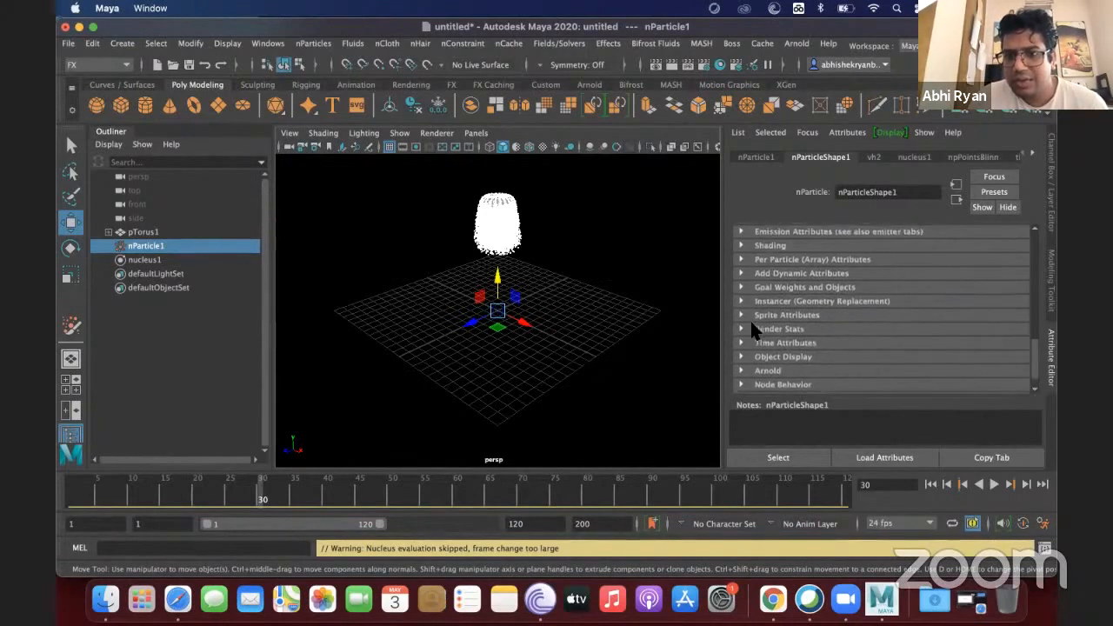
Inspect the nParticle shape's Per Particle (Array), Emission and Shading attributes
left_click(741, 270)
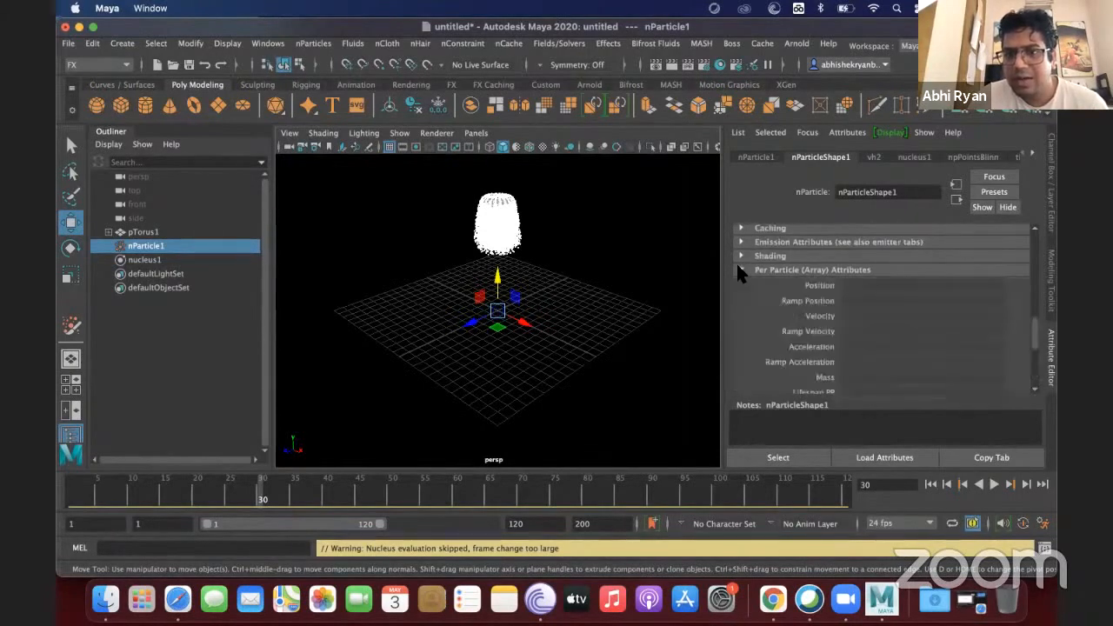
left_click(739, 242)
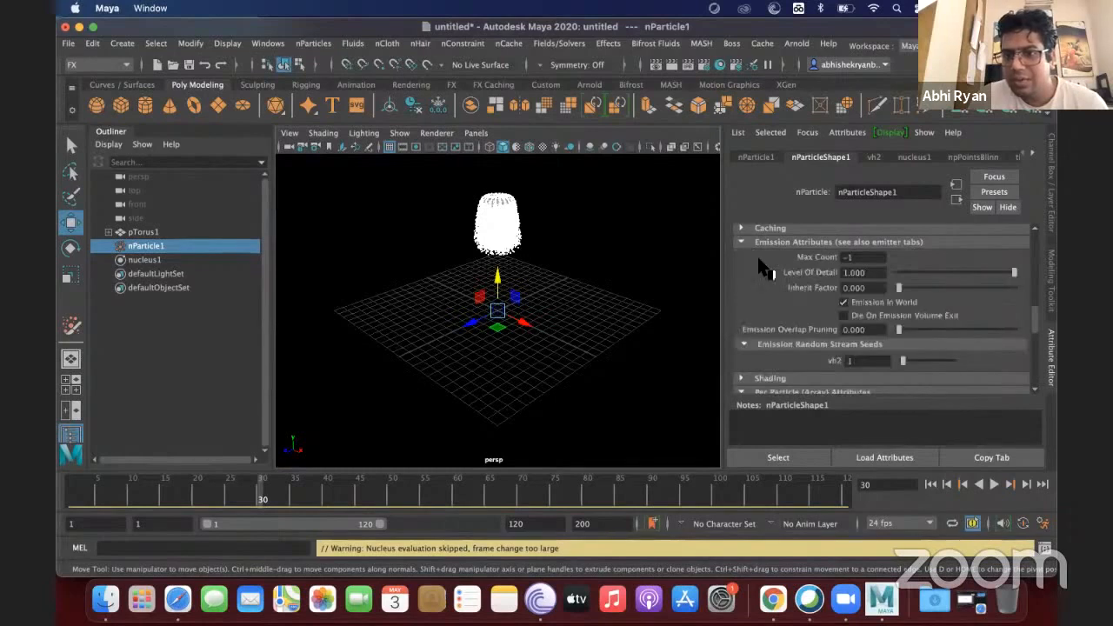
scroll(760, 261, "down", 5)
scroll(758, 266, "down", 1)
left_click(756, 271)
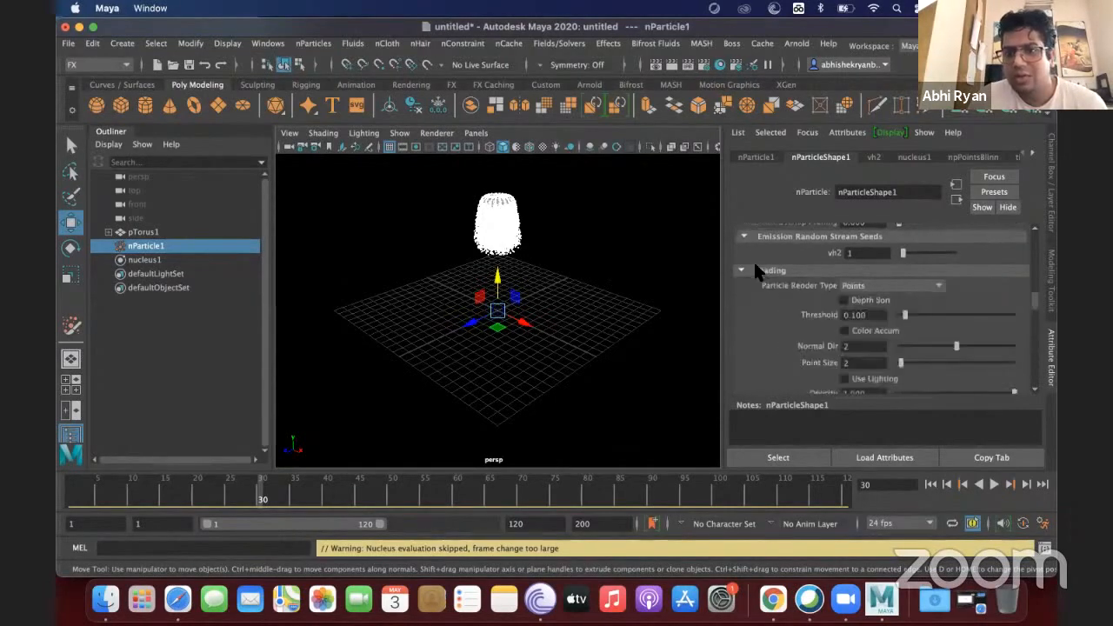
scroll(780, 323, "down", 3)
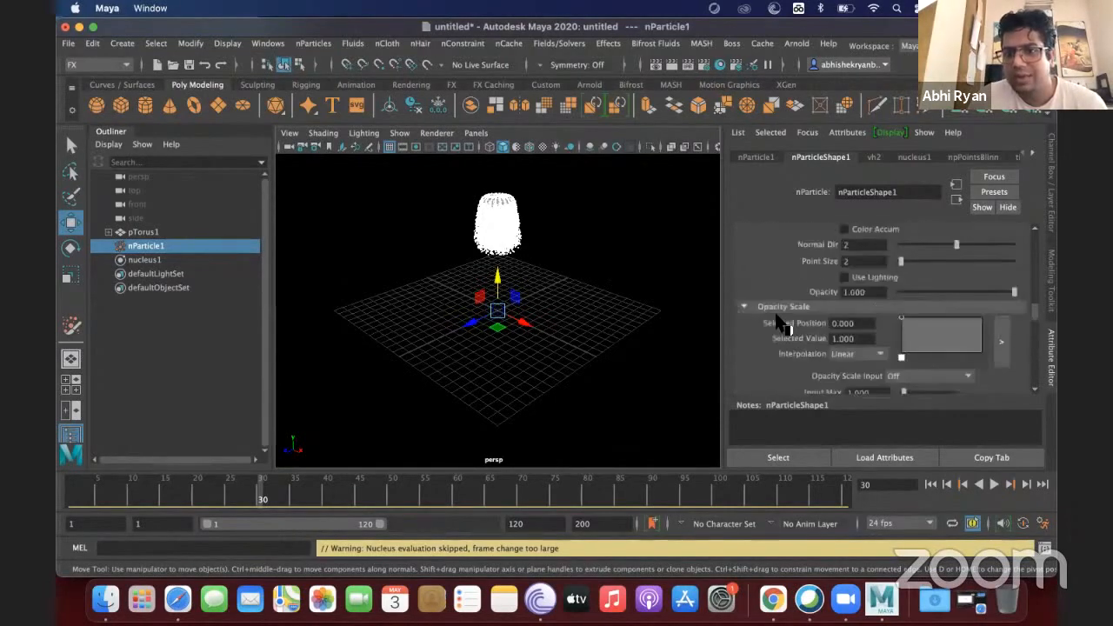
Delete the nParticles emitted by the torus and play the timeline briefly to check the scene
left_click(462, 243)
left_click(489, 234)
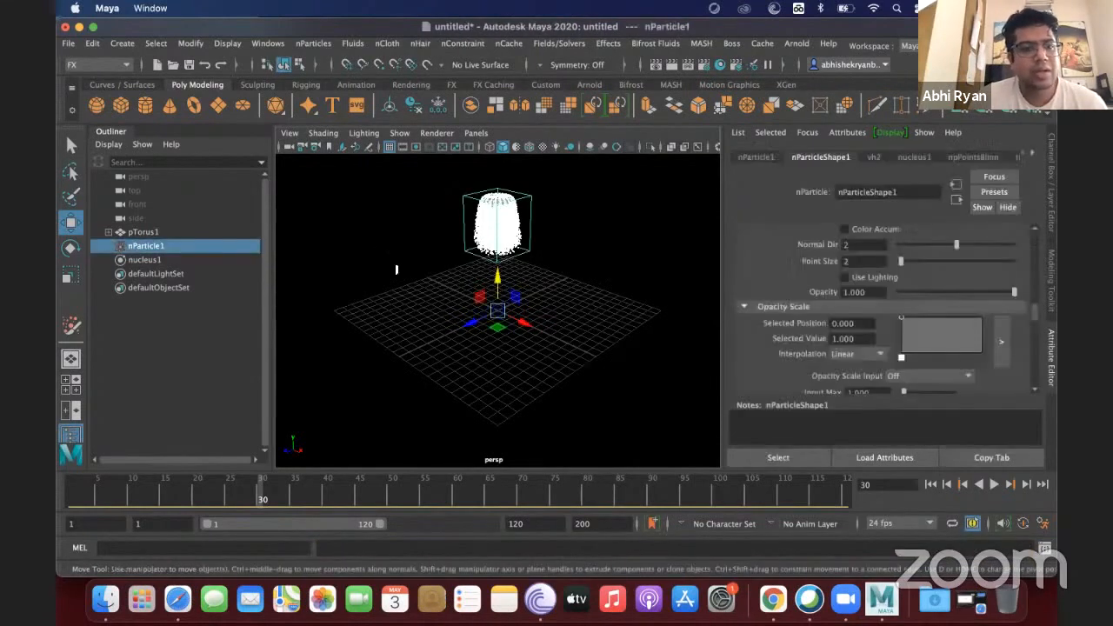
key("Delete")
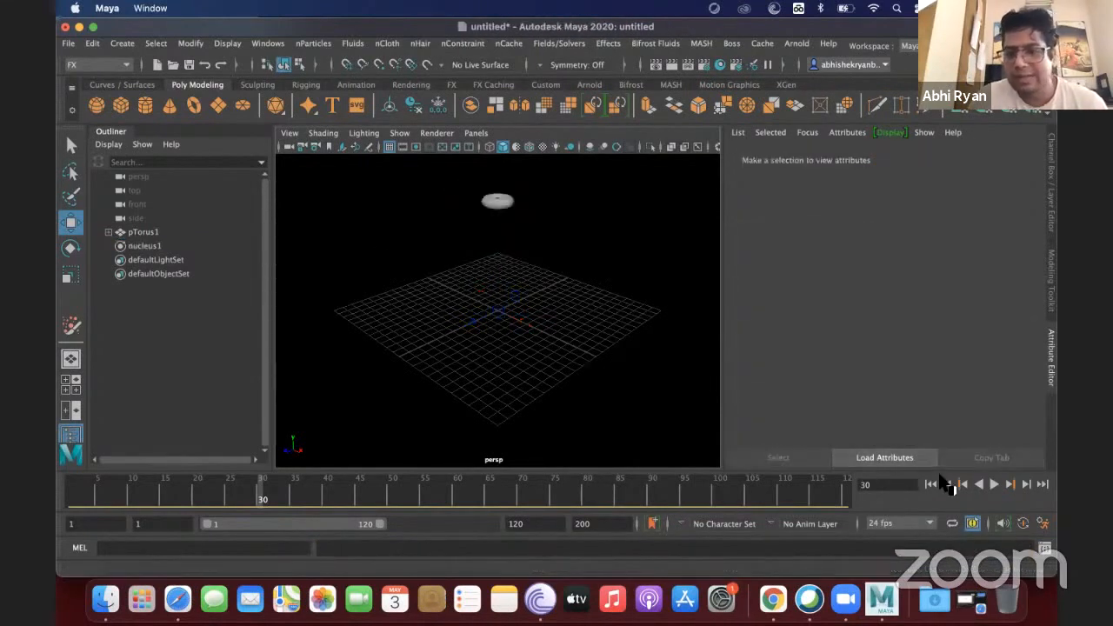
left_click(994, 485)
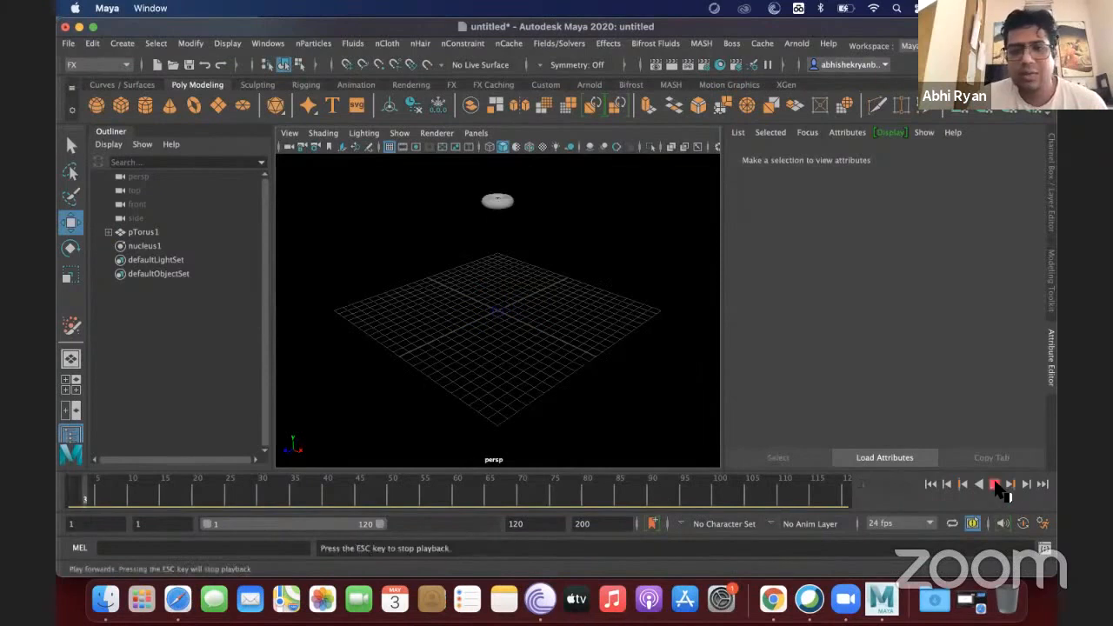
left_click(994, 484)
For the torus, open the Emit from Object options and reset all emitter settings to their defaults
left_click(498, 203)
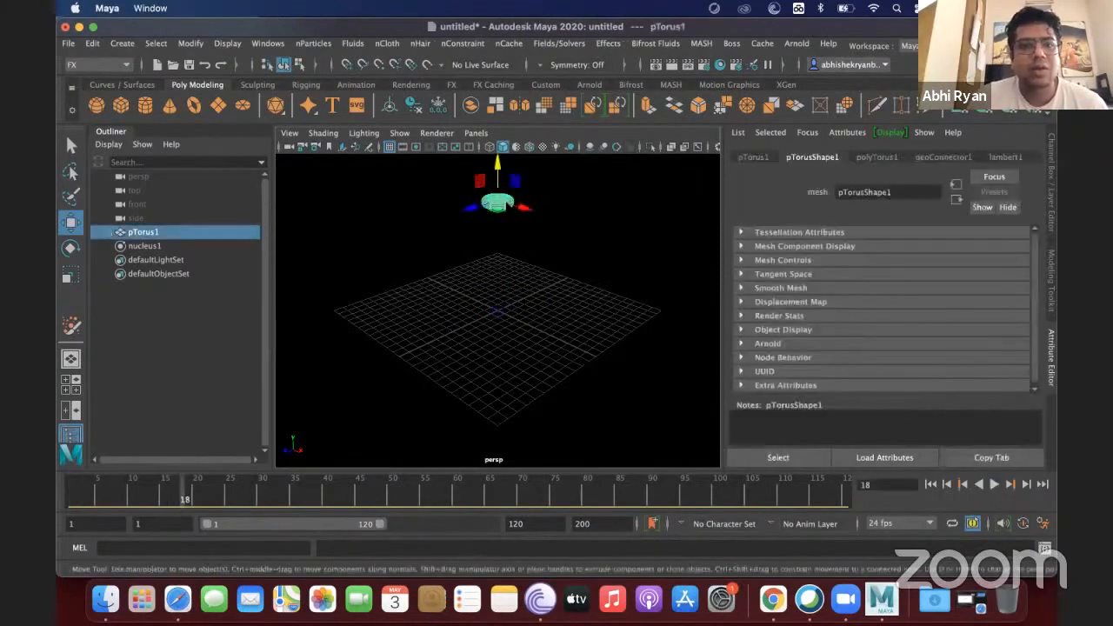
left_click(313, 44)
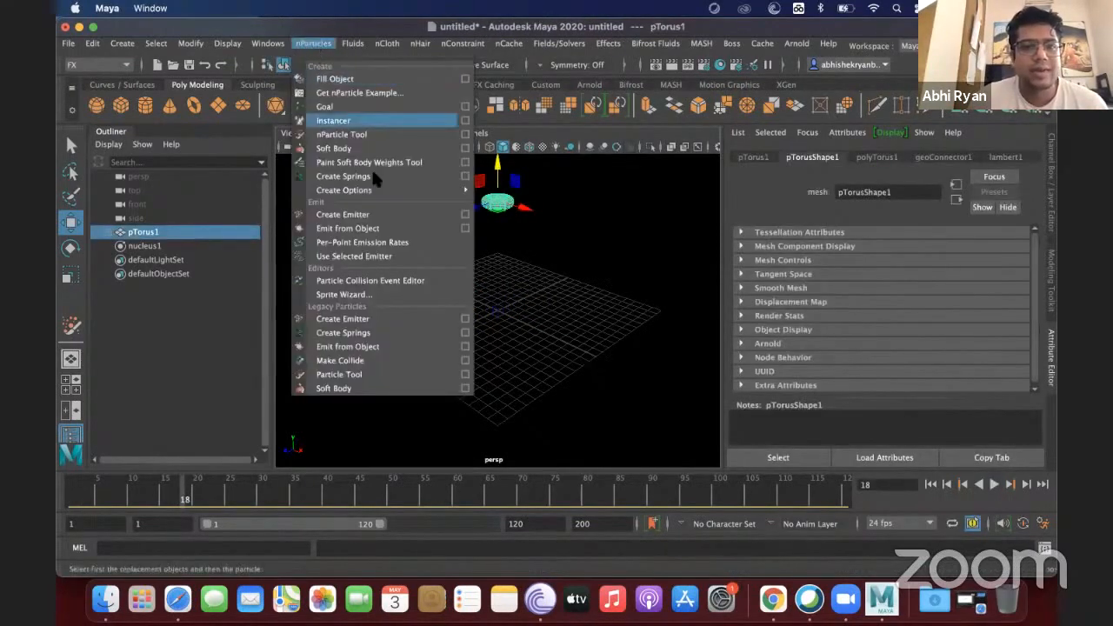
left_click(466, 228)
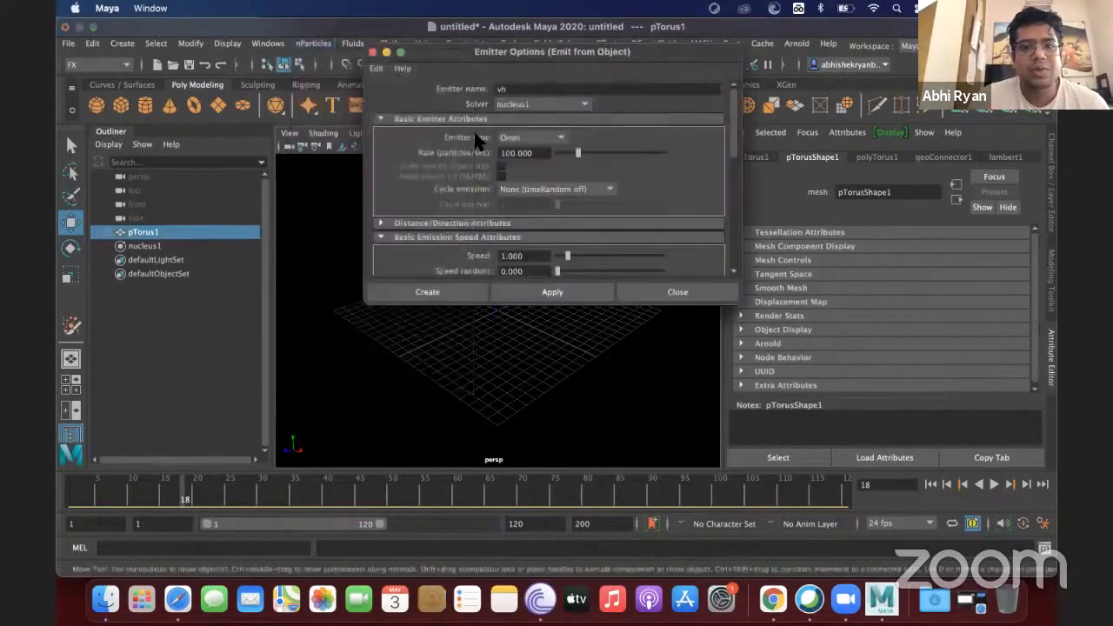
left_click(532, 139)
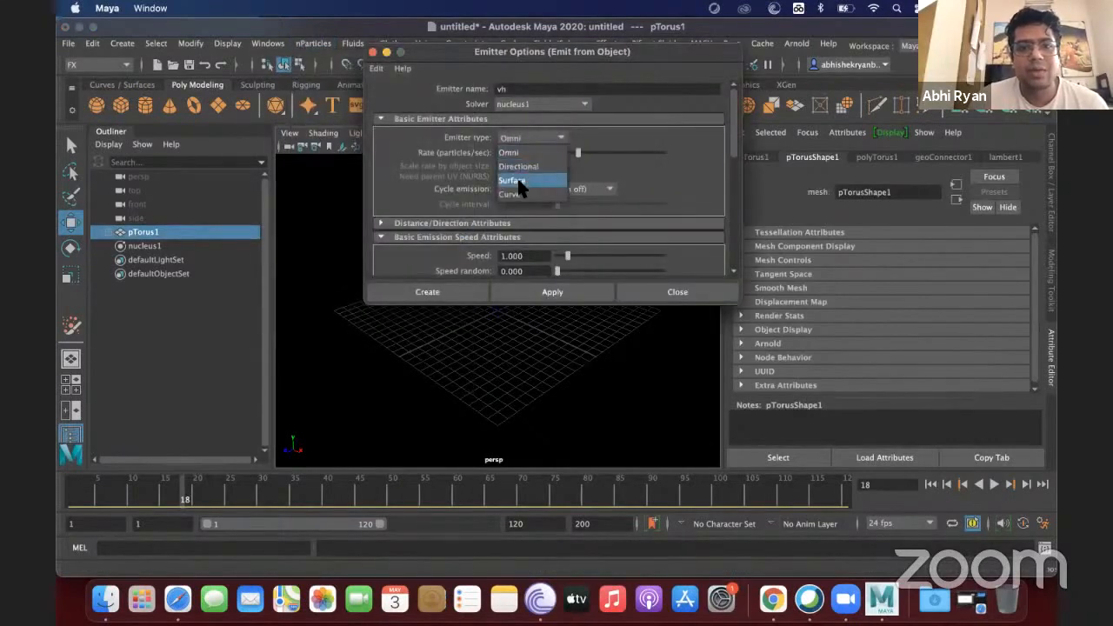
left_click(517, 176)
left_click(377, 69)
left_click(422, 99)
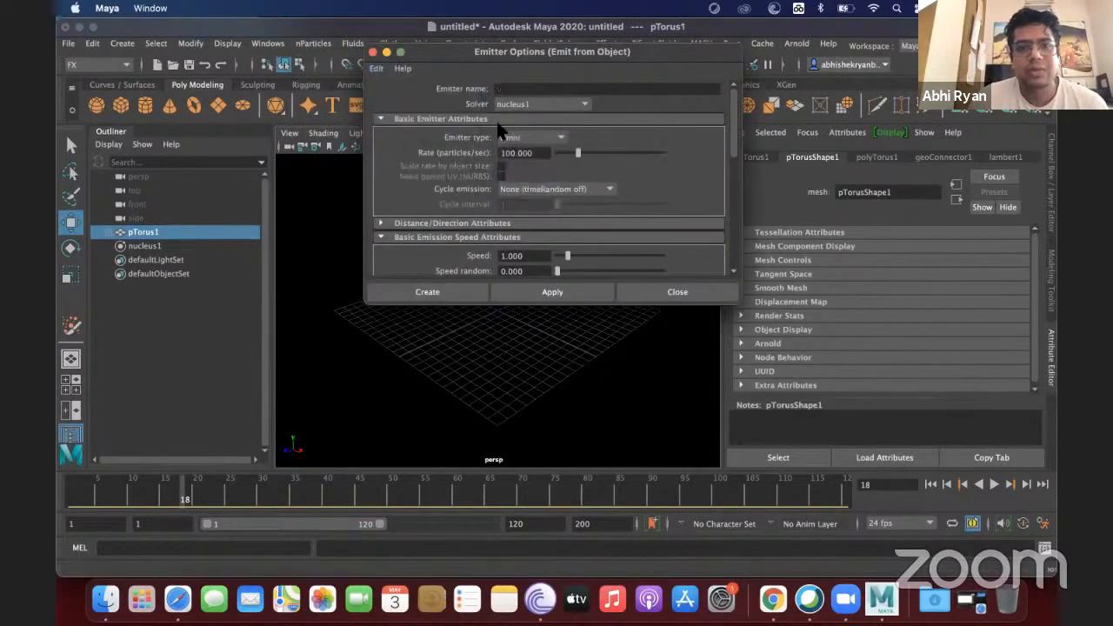
Create an emitter on the torus with the Surface emitter type and a rate of 100 particles per second
left_click(524, 139)
left_click(520, 174)
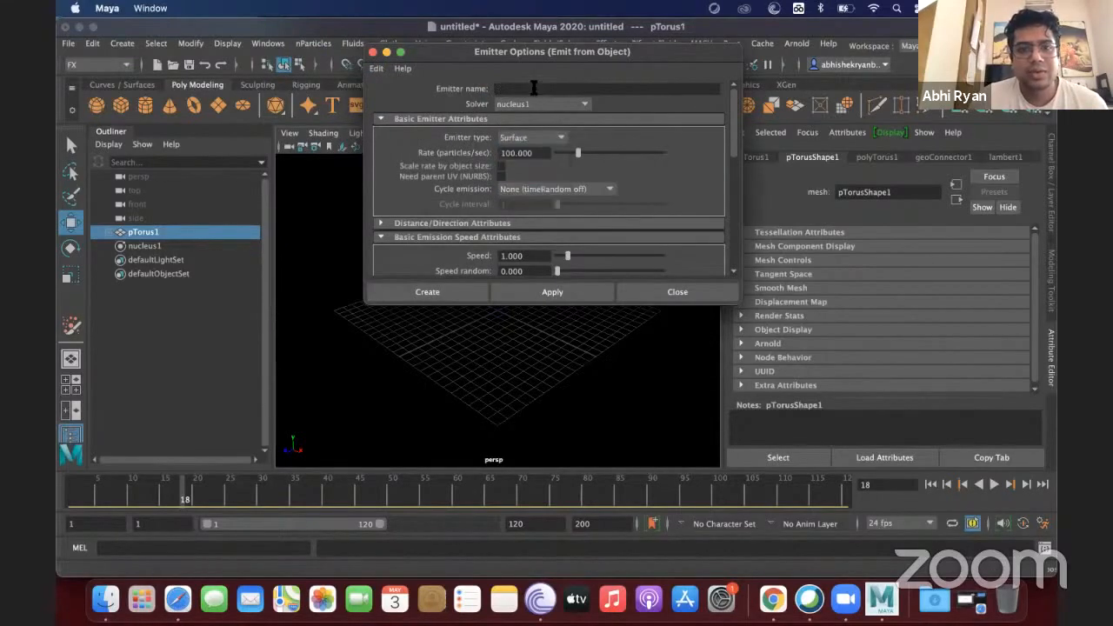
left_click(534, 88)
left_click(552, 292)
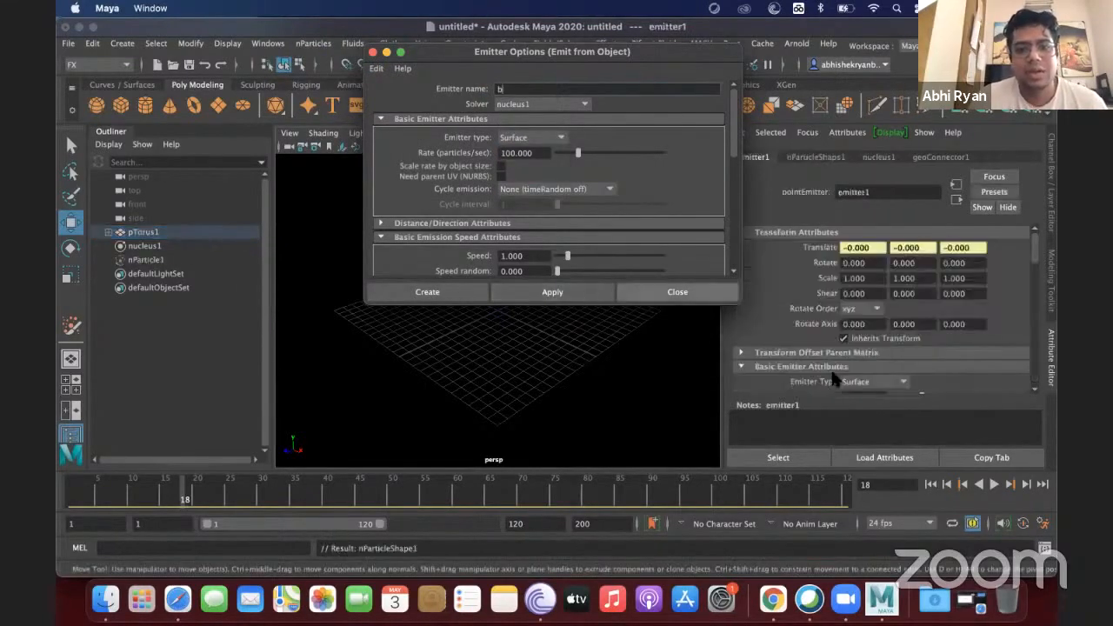
left_click(709, 300)
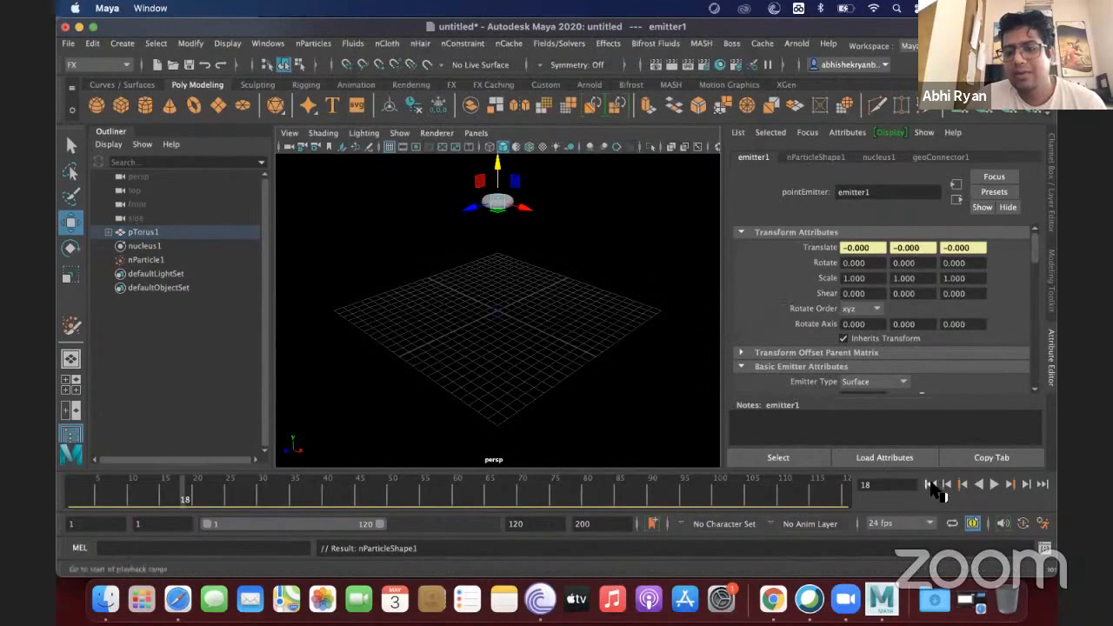
Play the simulation from the first frame to check the particle emission from the torus surface
left_click(931, 484)
left_click(994, 484)
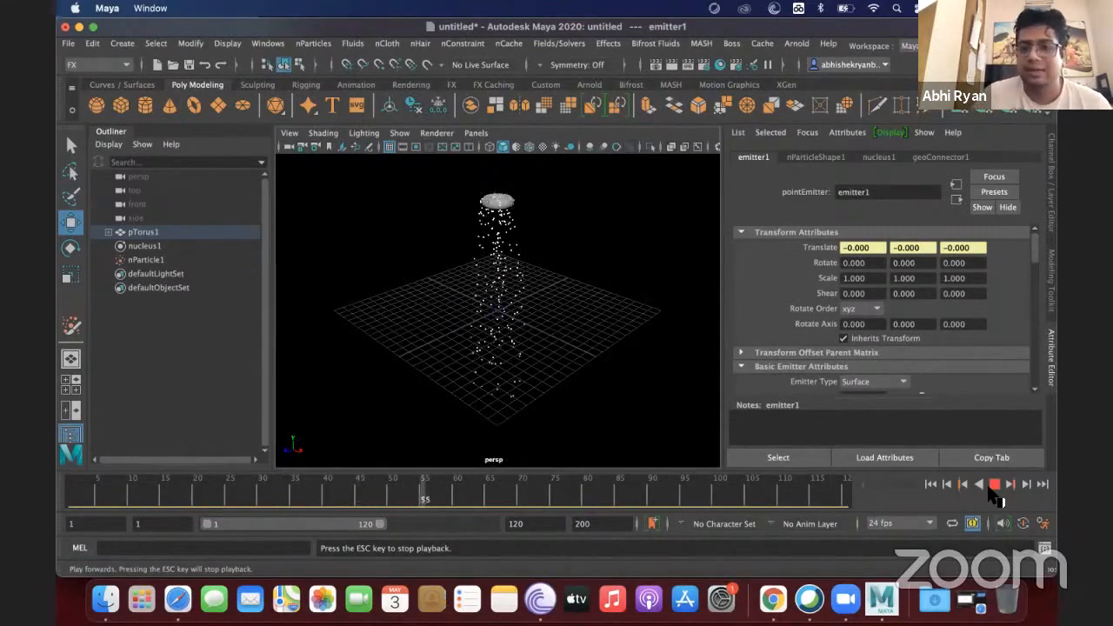
left_click(994, 484)
Add an Air field to the emitted nParticles and move it along X to about -12.76
left_click(564, 371)
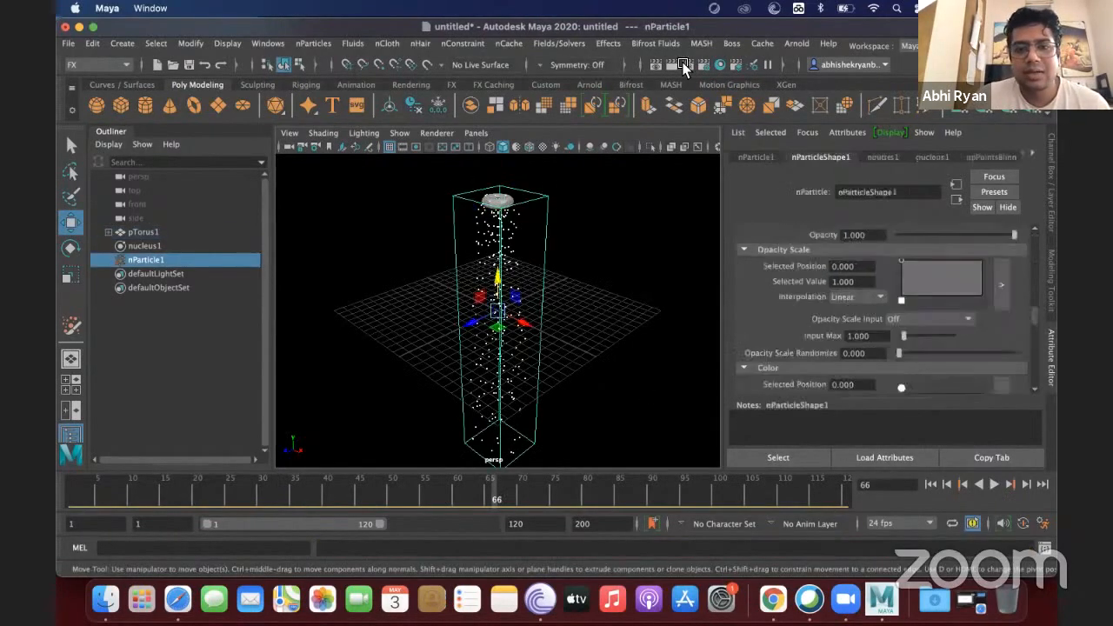
left_click(603, 45)
mouse_move(563, 44)
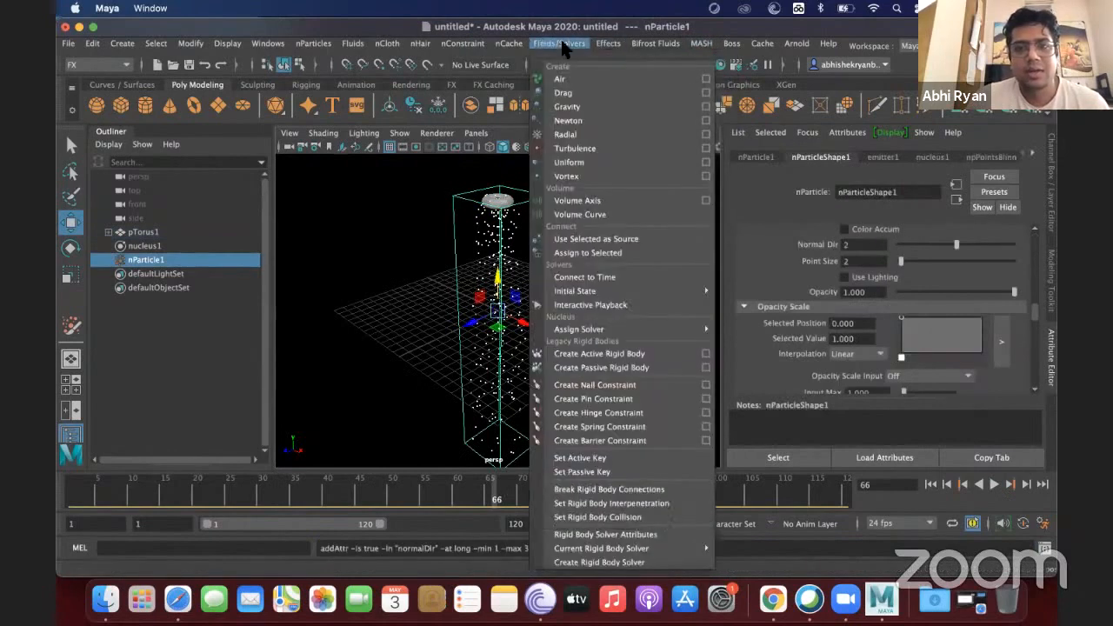
left_click(600, 78)
left_click_drag(525, 324, 450, 290)
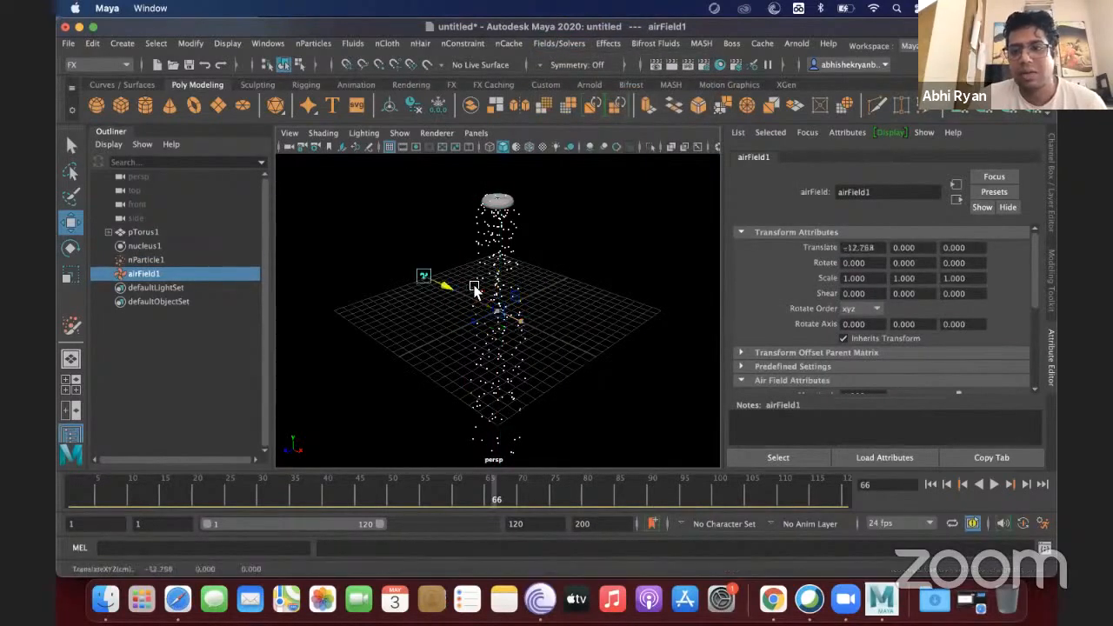
Set the air field's Magnitude to 100 and play the simulation from the first frame
scroll(906, 352, "down", 3)
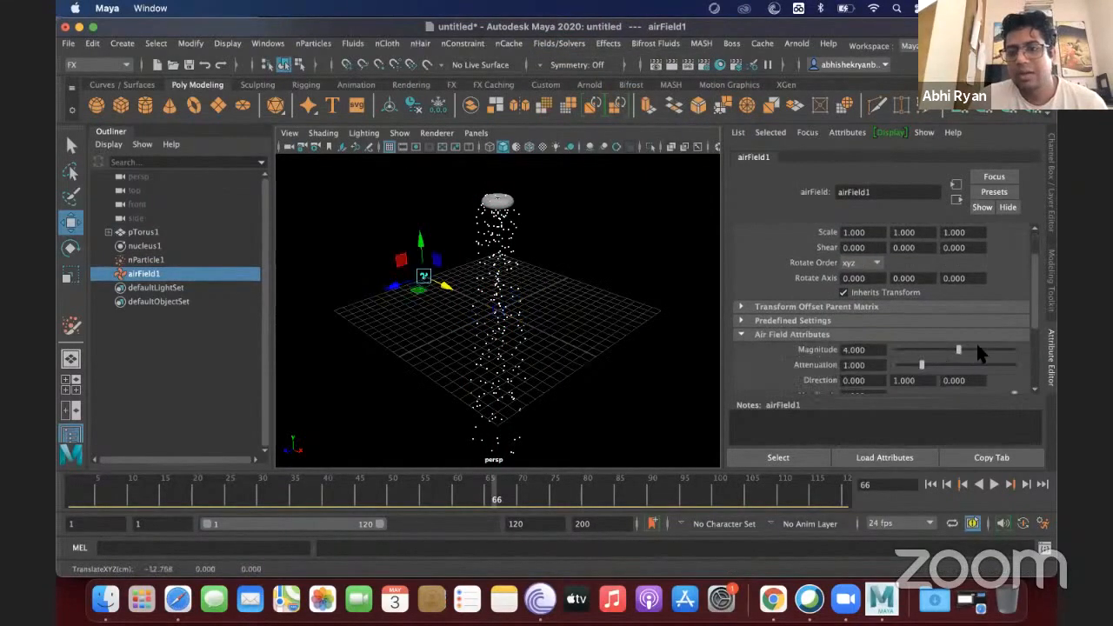
left_click_drag(977, 348, 1058, 348)
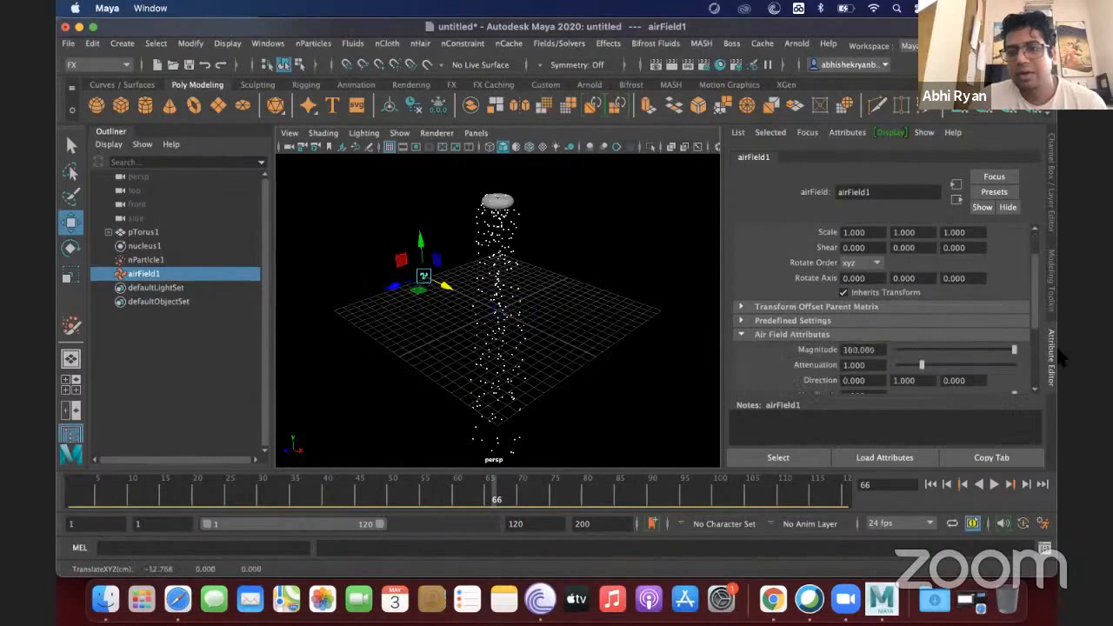
left_click(932, 487)
left_click(995, 487)
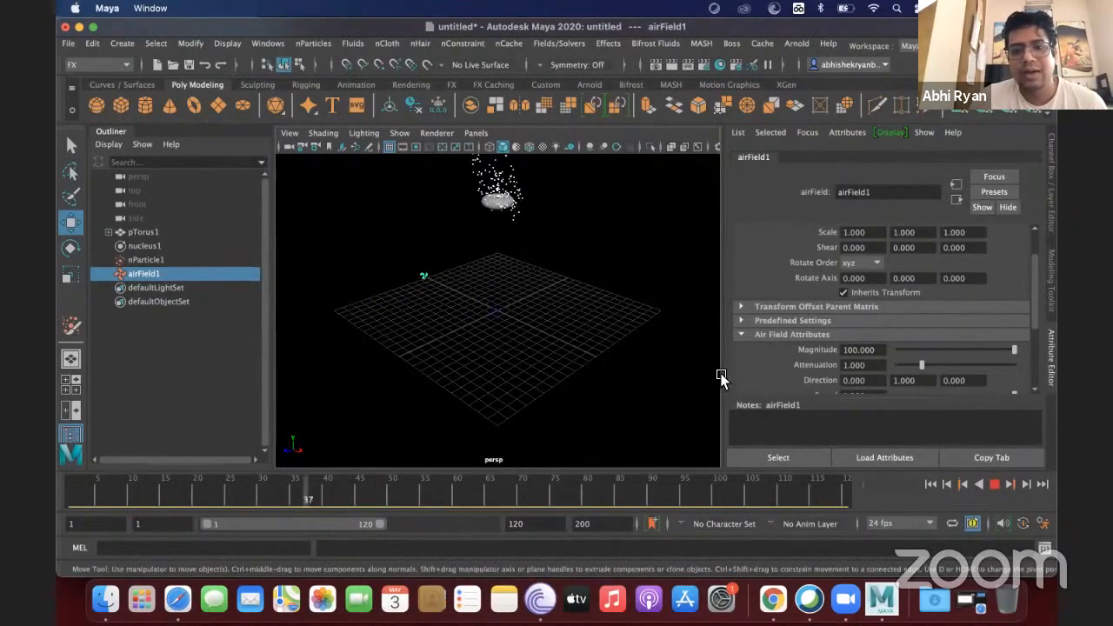
Set the air field's Direction to 1, 0, 0 so it blows along the X axis
left_click(855, 381)
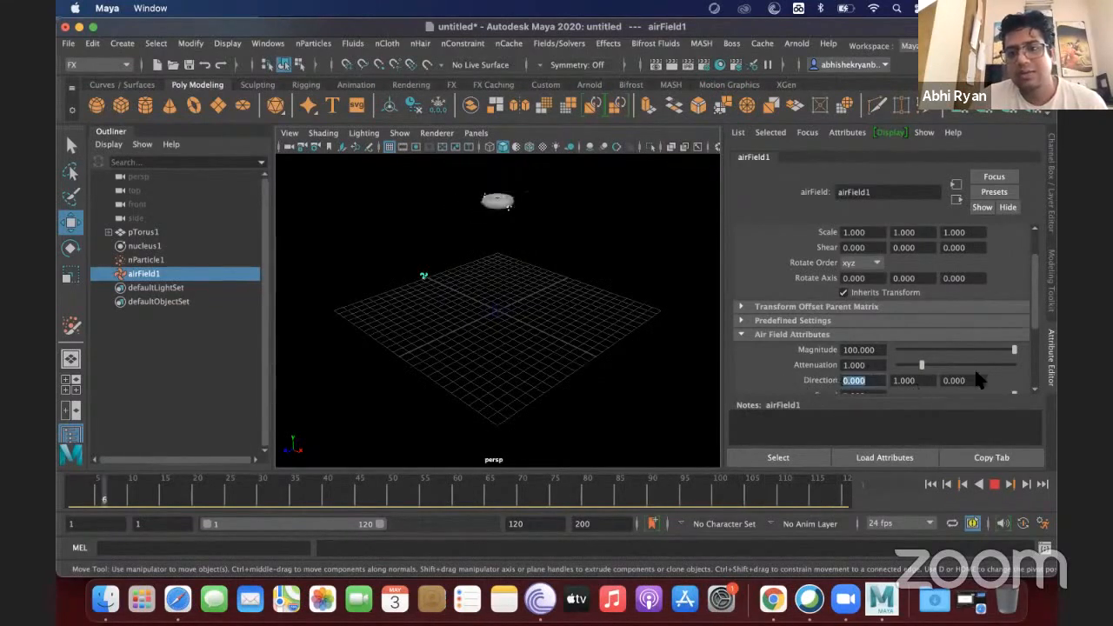
key("Tab")
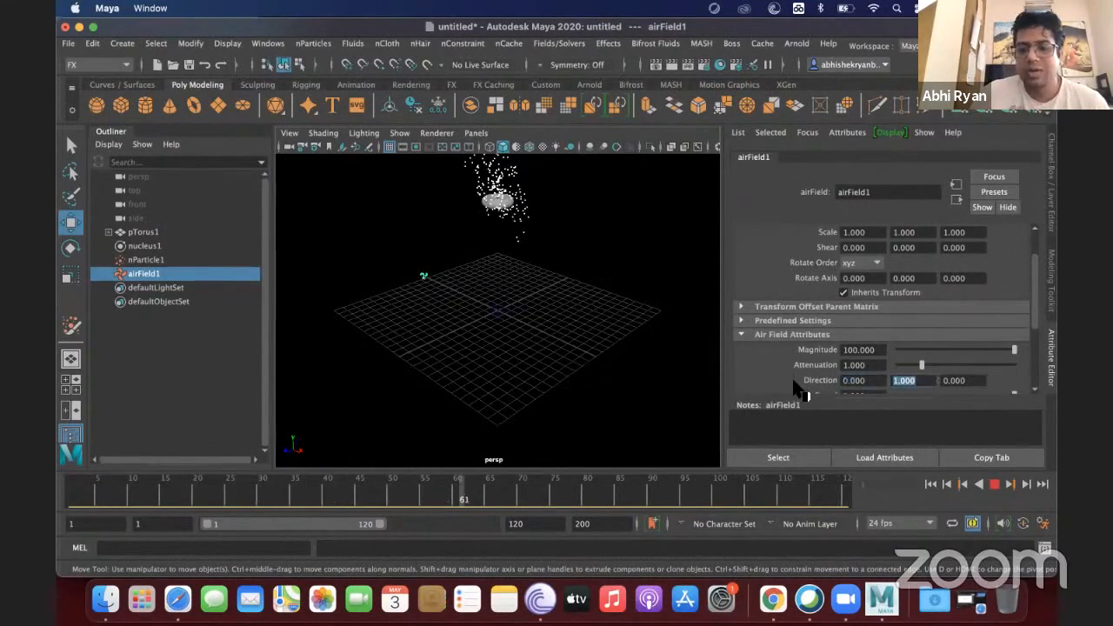
type("0")
key("Return")
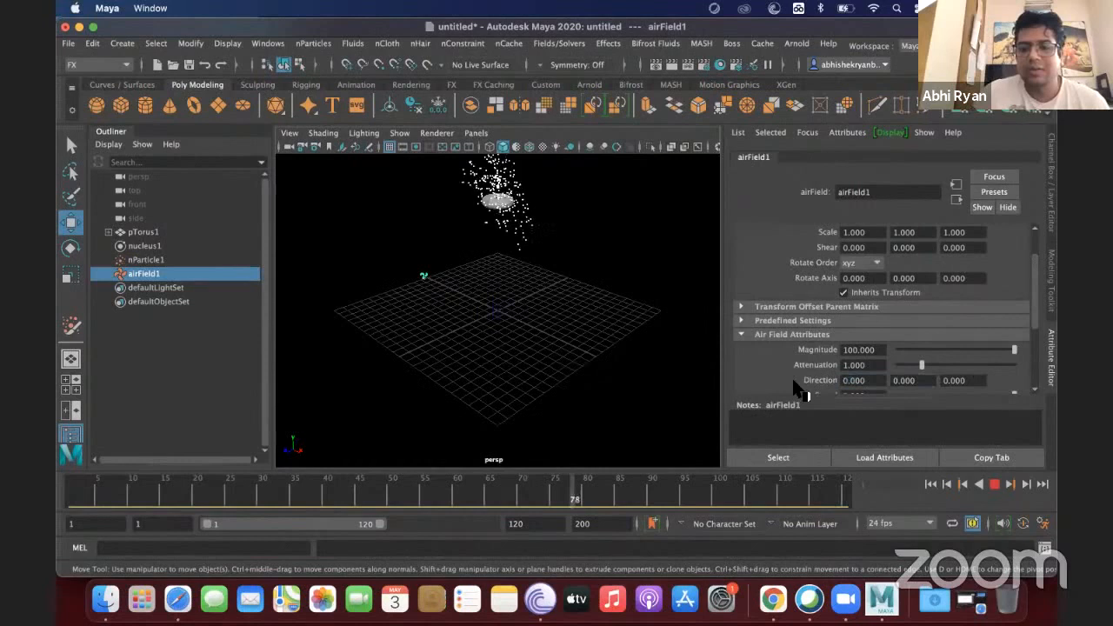
left_click(873, 382)
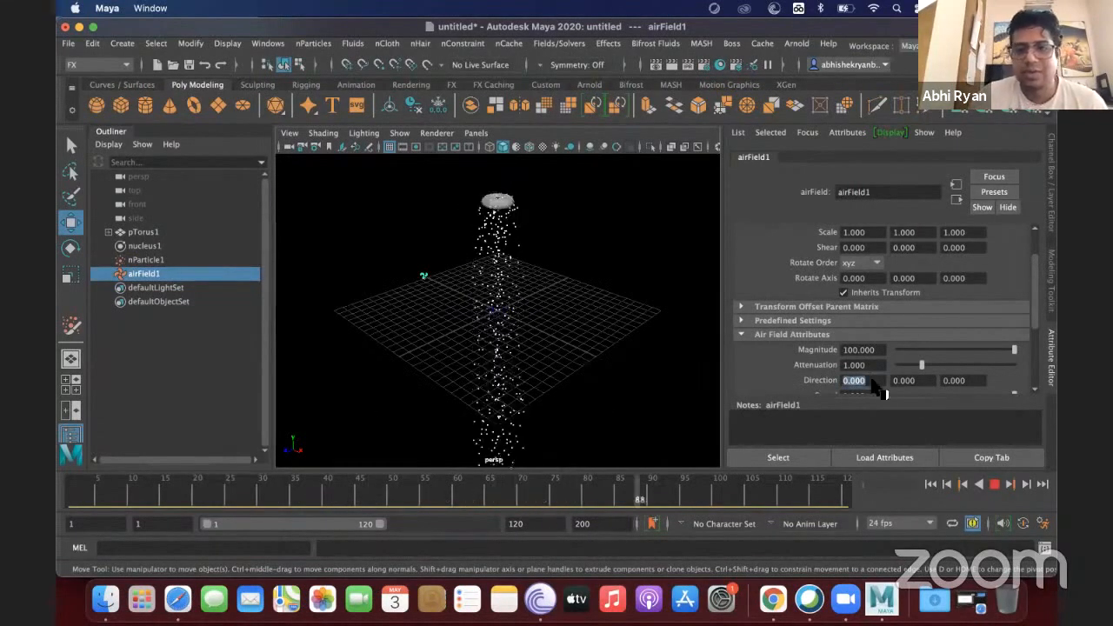
type("1")
key("Return")
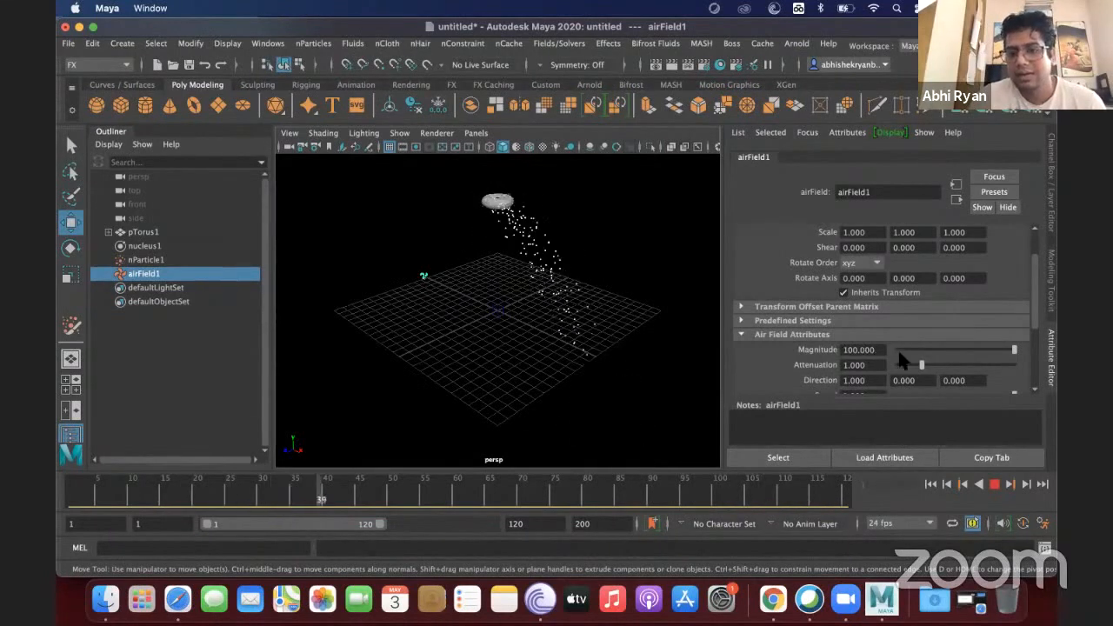
Reduce the air field's Magnitude to about 37.8 and set a key on it during playback
left_click_drag(1014, 350, 978, 356)
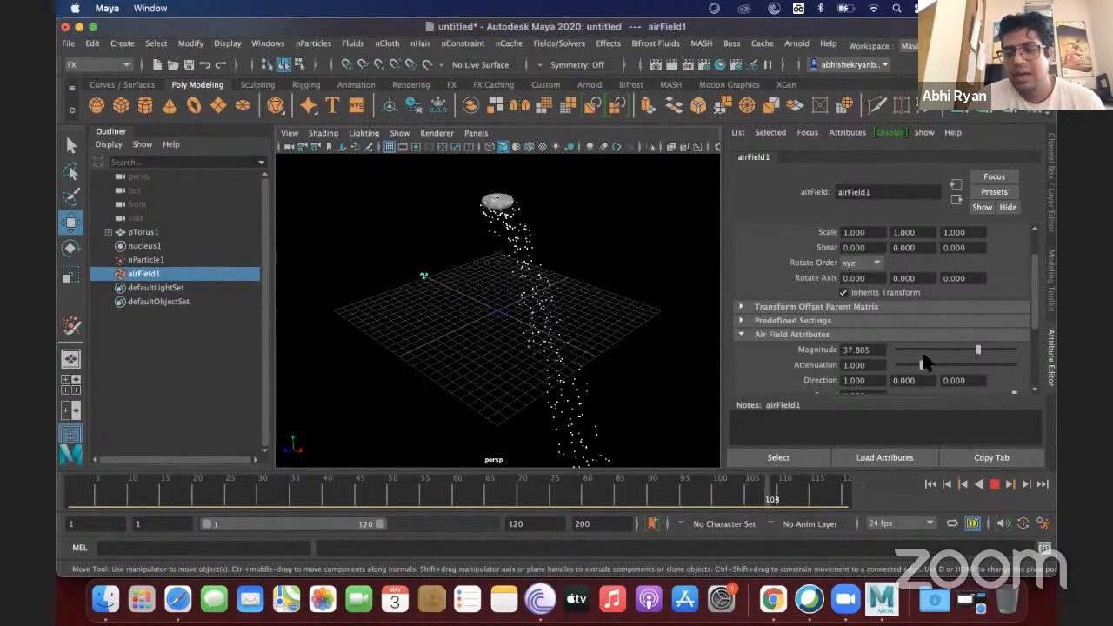
left_click(856, 349)
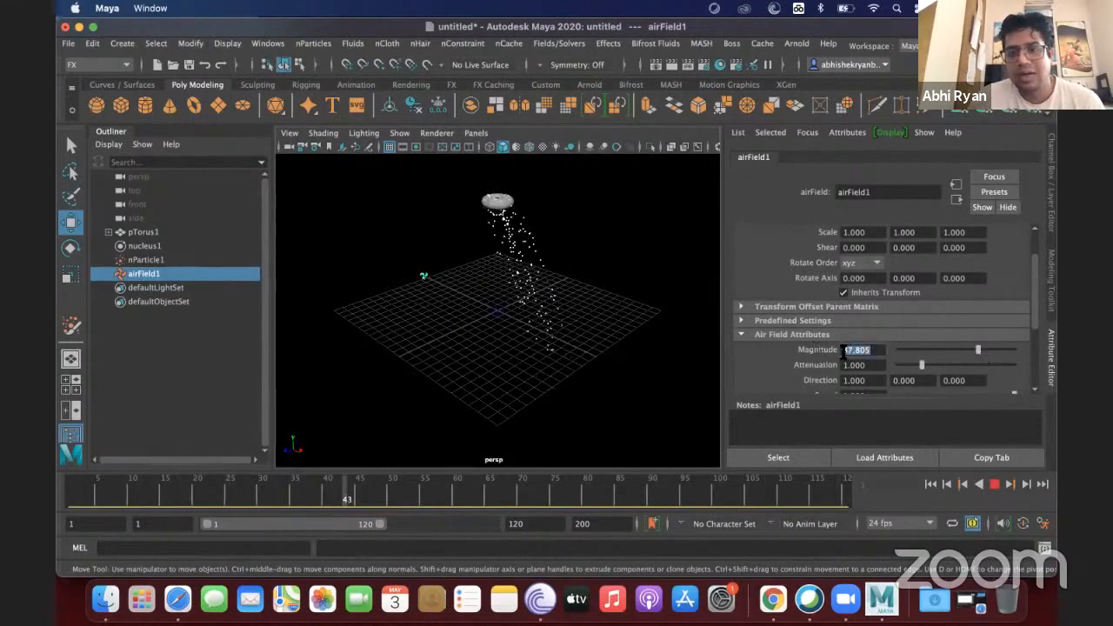
right_click(857, 351)
left_click(858, 371)
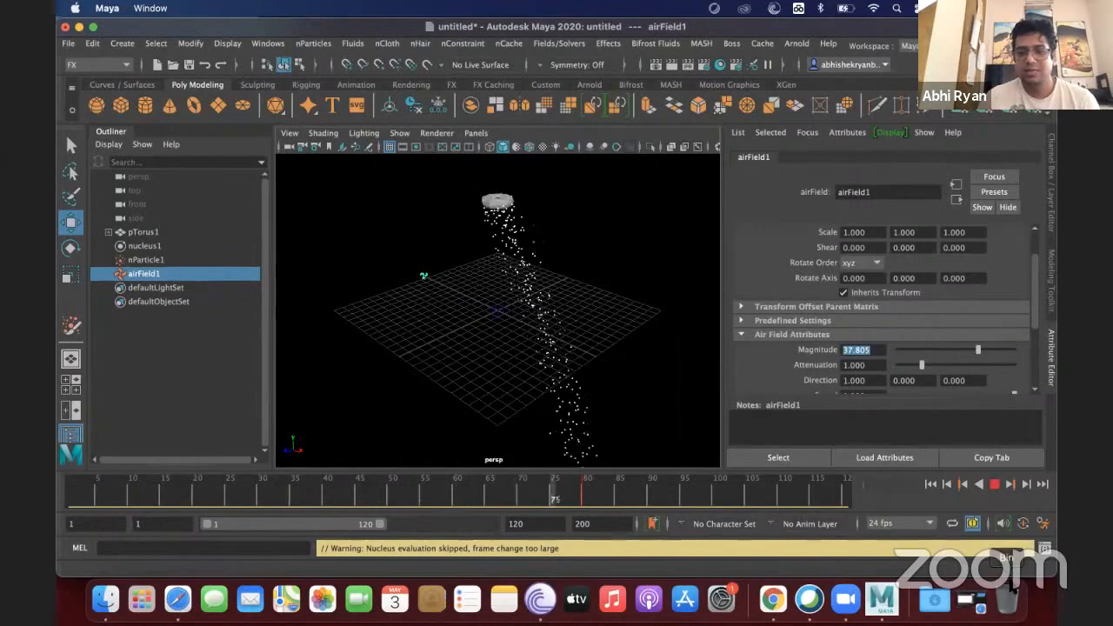
right_click(1013, 588)
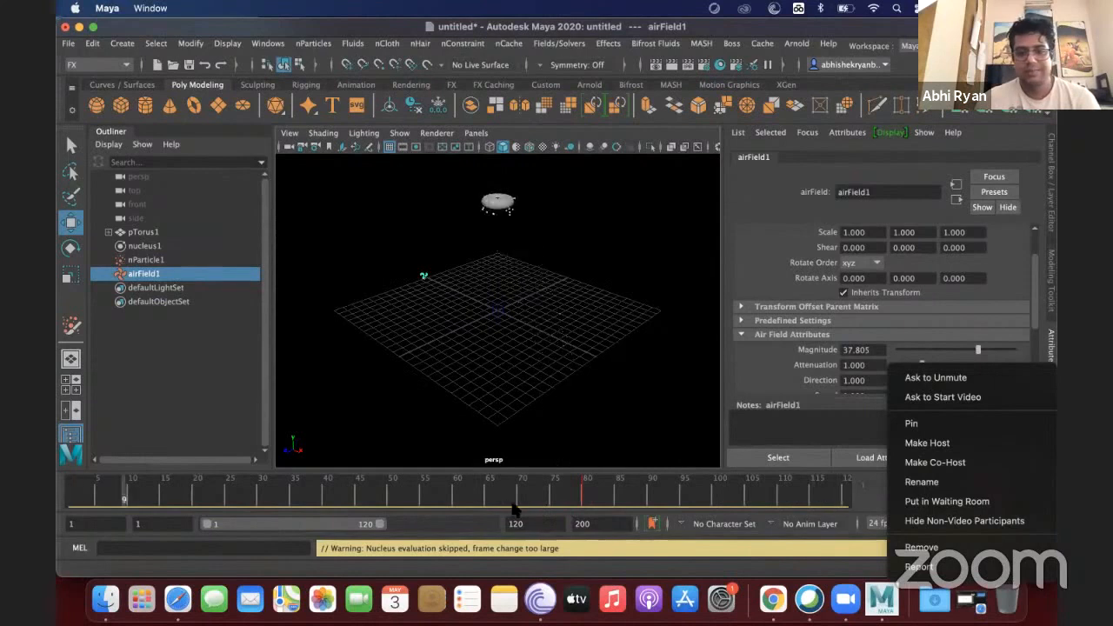
left_click(478, 509)
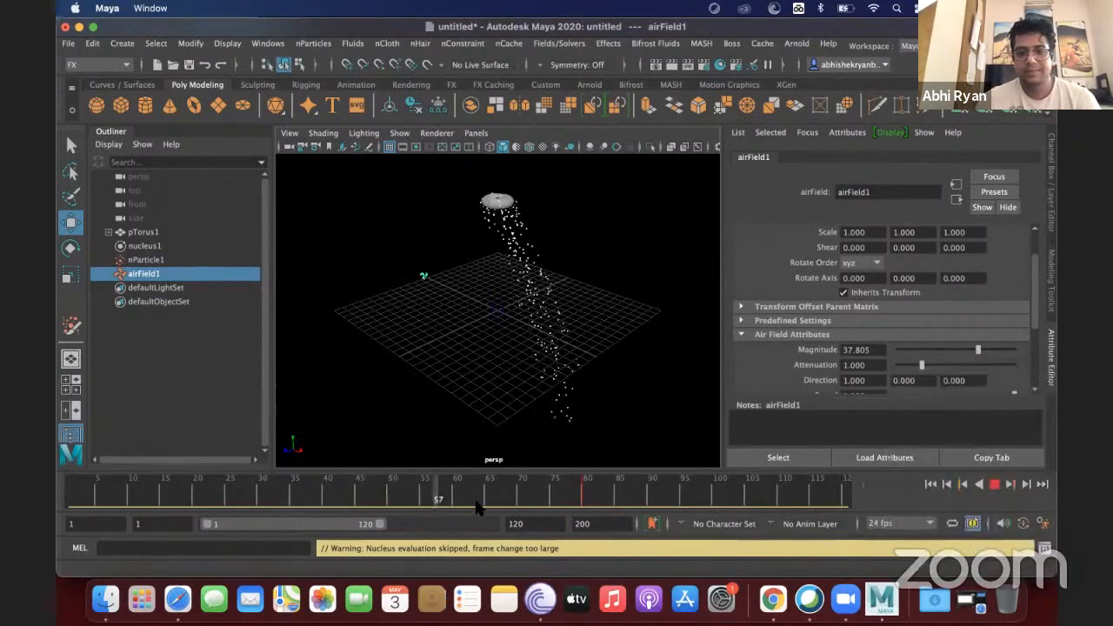